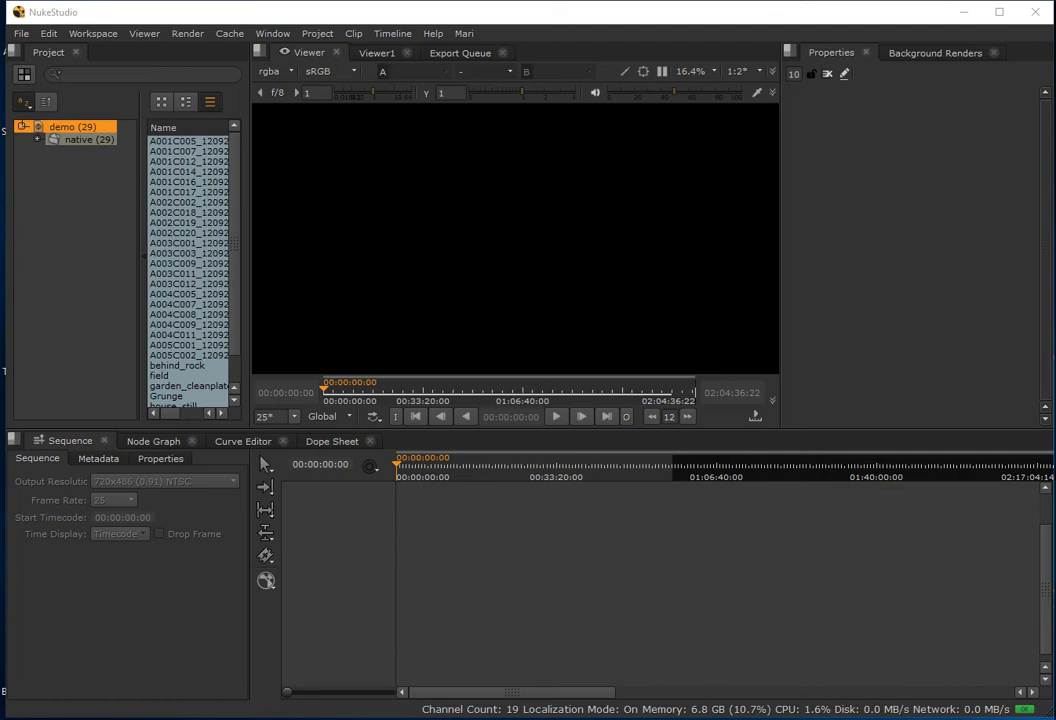
# - Widen the project area and delete the native bin from the demo project
pyautogui.moveTo(250, 314); pyautogui.dragTo(313, 322)
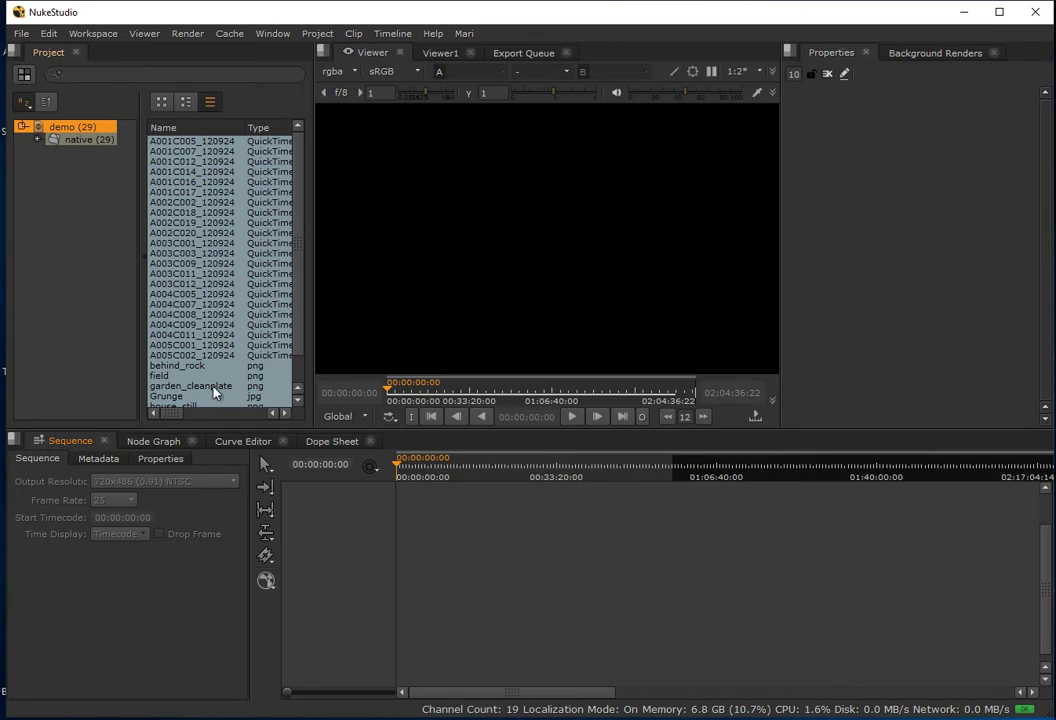
pyautogui.click(80, 140)
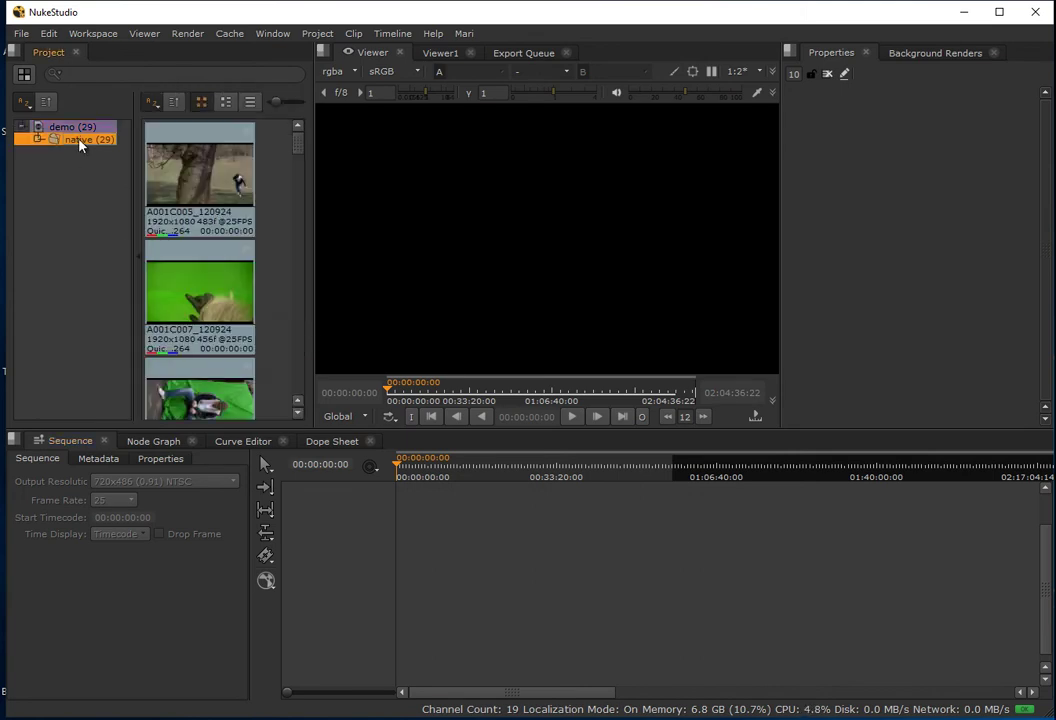
pyautogui.press('Delete')
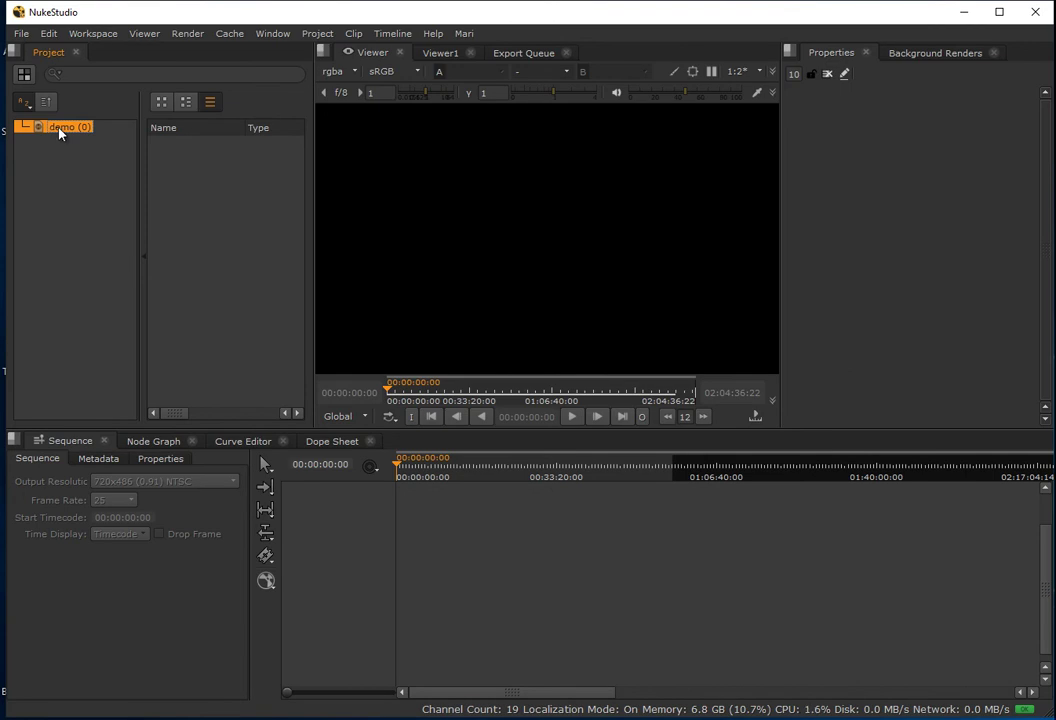
# - Review the demo project's general settings, including its directory and poster frame, and close them unchanged
pyautogui.click(317, 33)
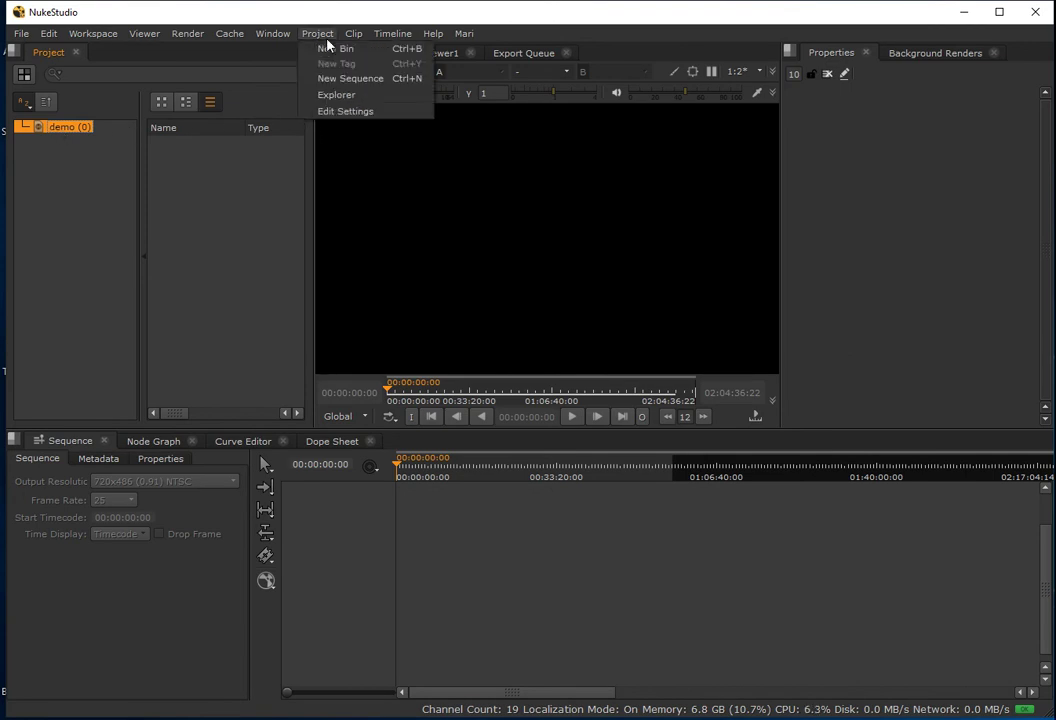
pyautogui.click(318, 113)
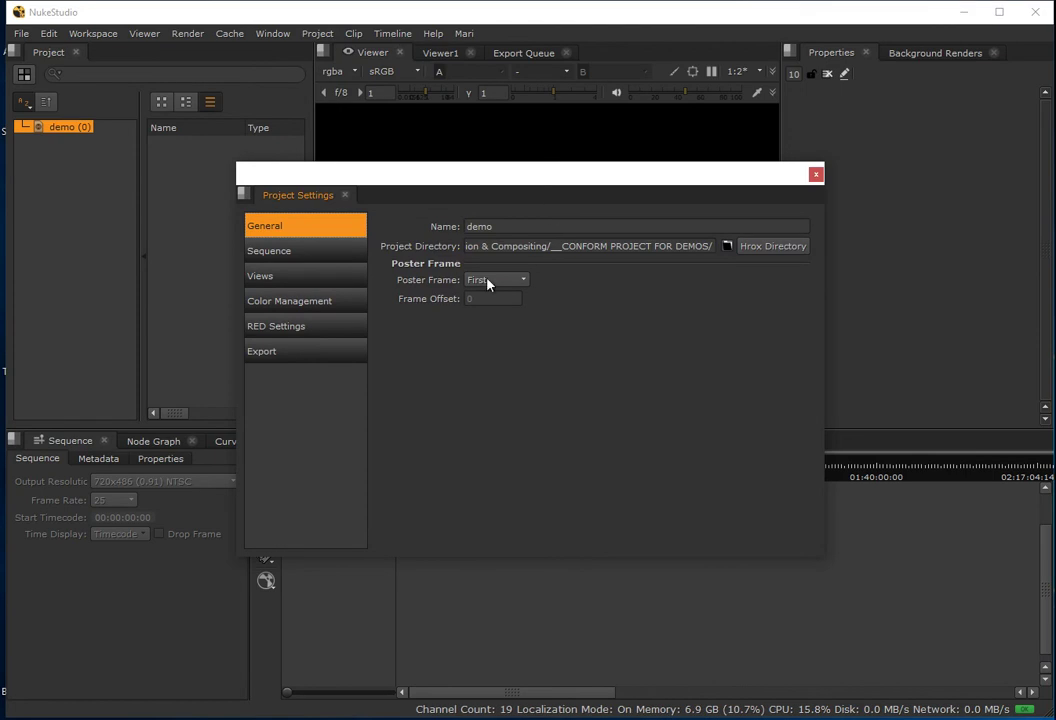
pyautogui.click(816, 174)
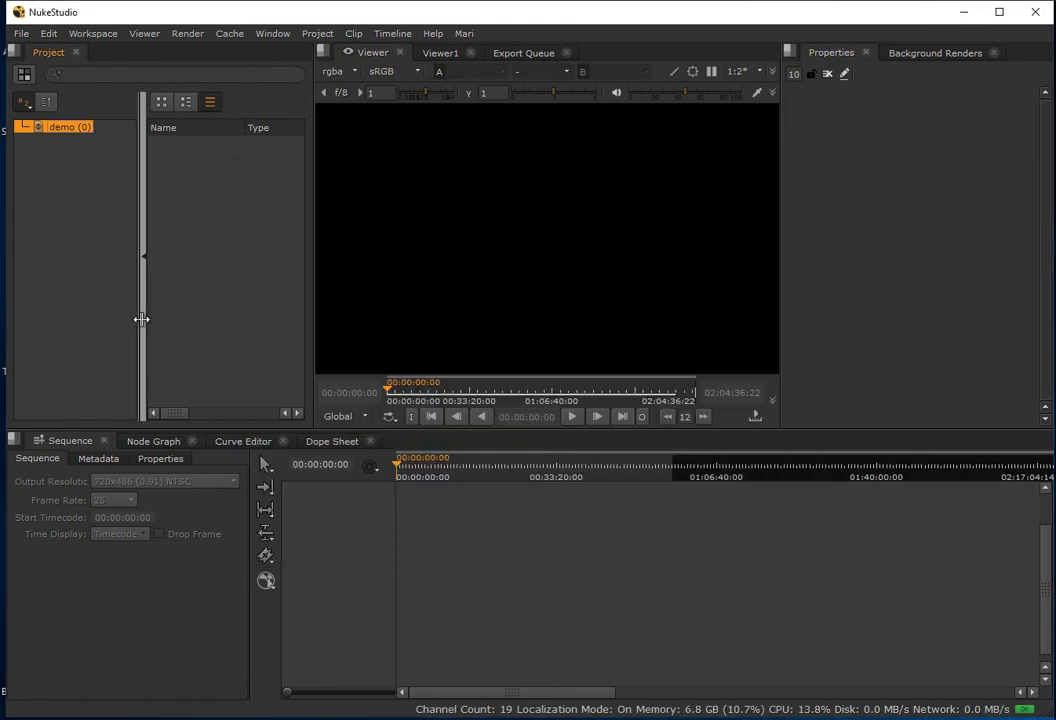
# - Switch to the Finishing workspace and shrink the application window to fit the screen
pyautogui.click(75, 31)
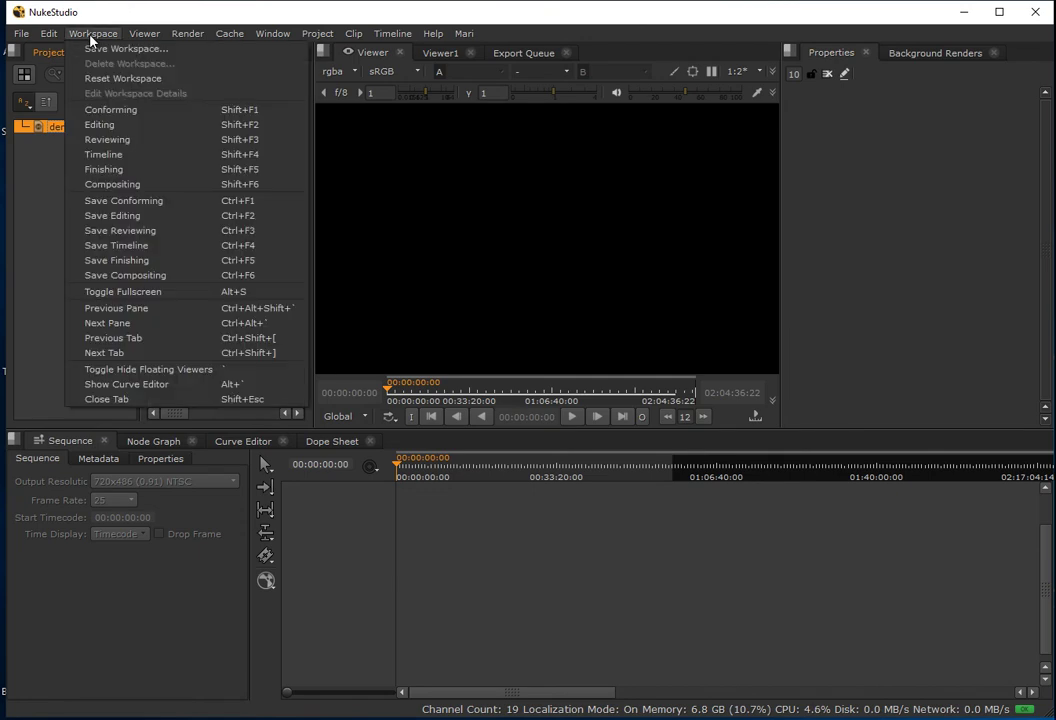
pyautogui.click(118, 171)
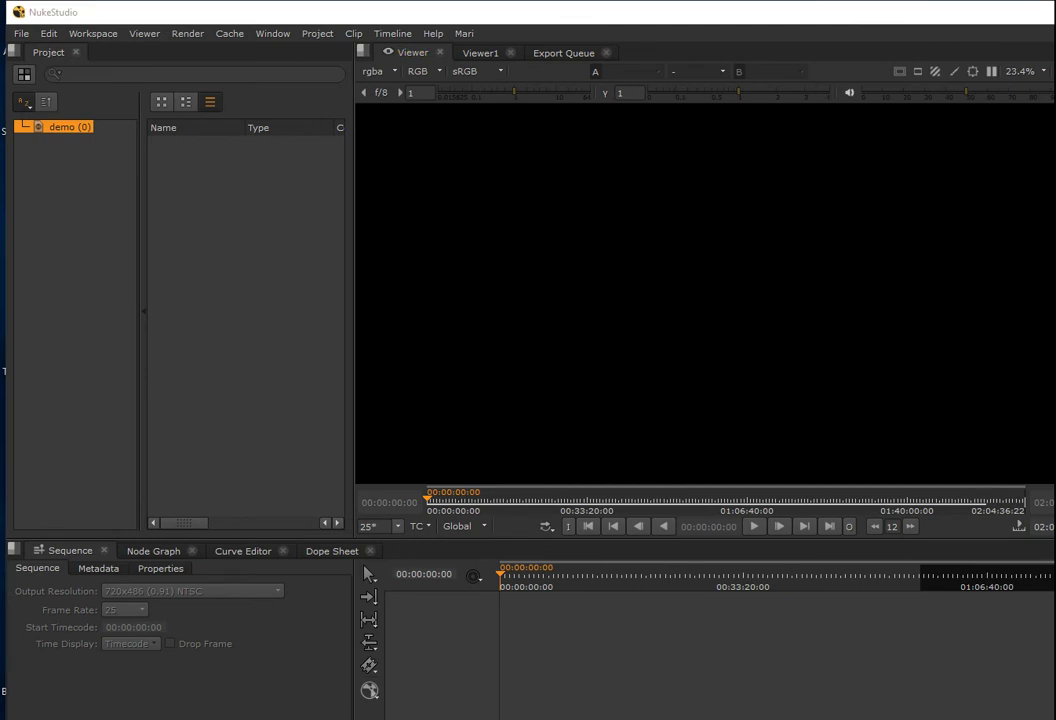
pyautogui.moveTo(1052, 716)
pyautogui.mouseDown()
pyautogui.moveTo(1052, 592)
pyautogui.moveTo(893, 597)
pyautogui.moveTo(1046, 716)
pyautogui.mouseUp()
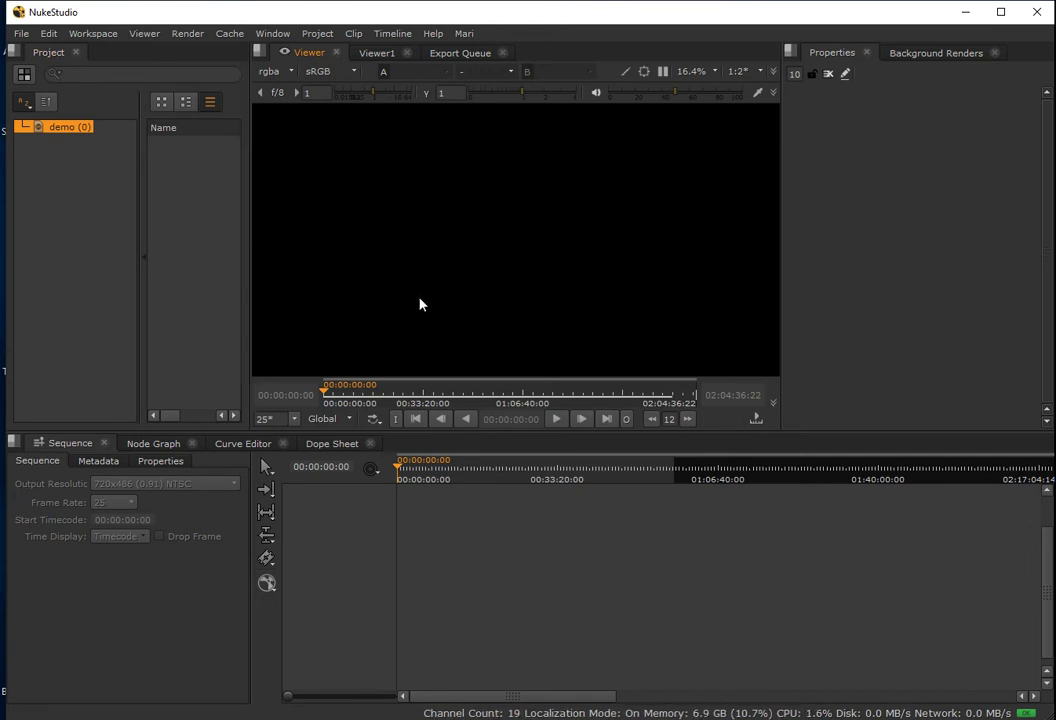
# - Import V01.edl from the edl folder as a new sequence, with a video frame rate of 25 and no retime assumption
pyautogui.click(24, 38)
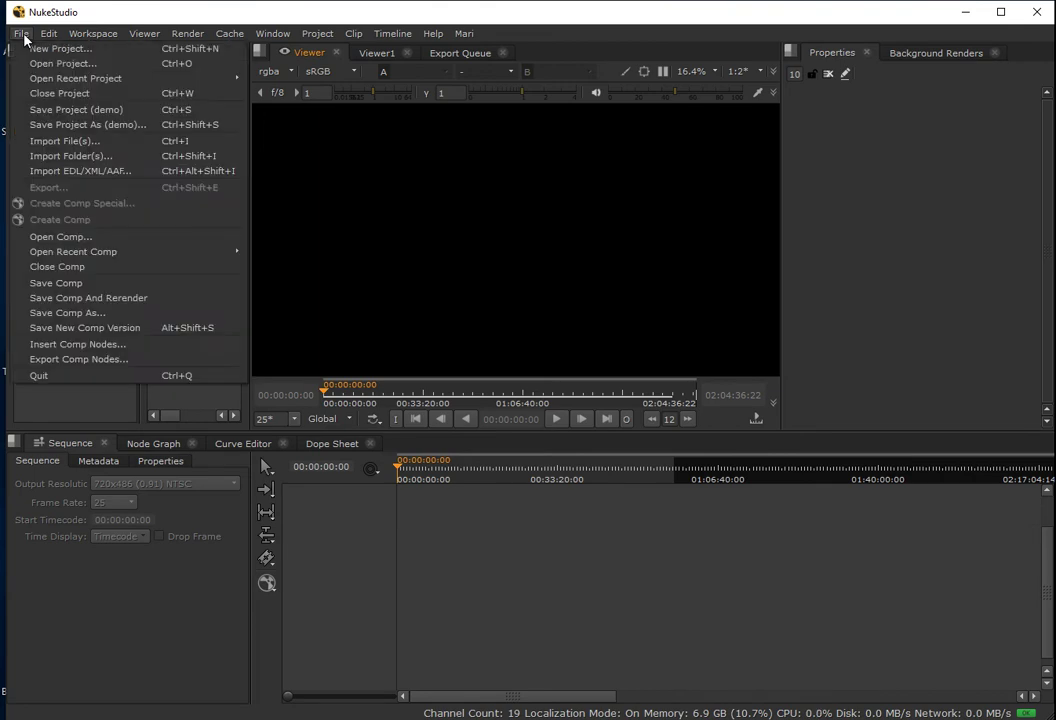
pyautogui.click(100, 173)
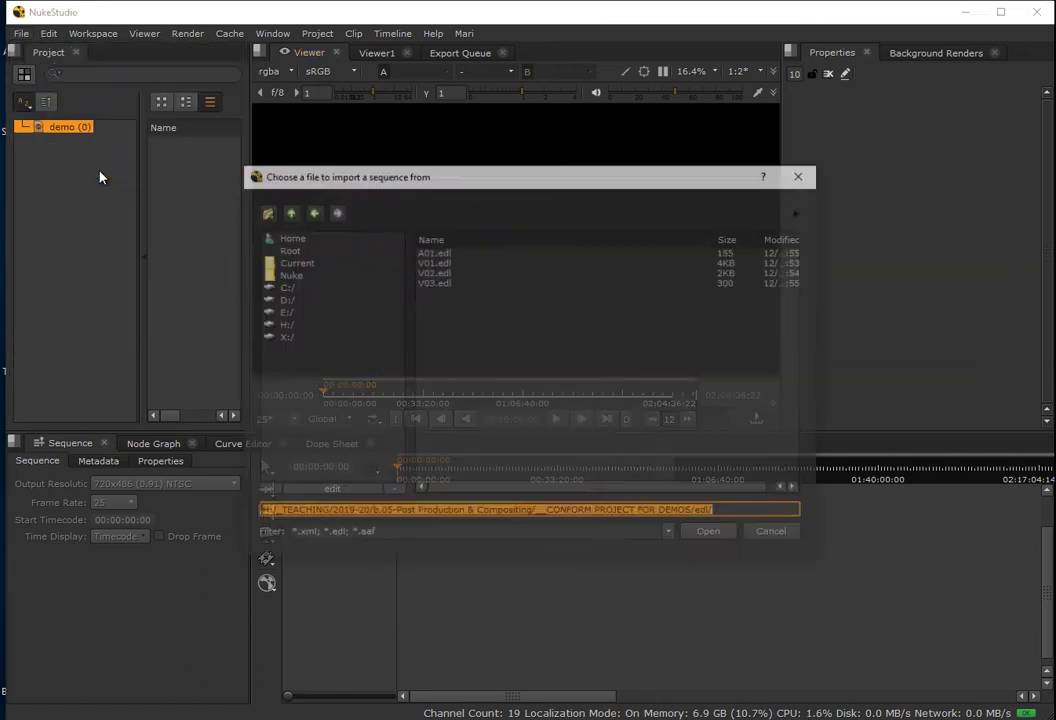
pyautogui.click(288, 211)
pyautogui.doubleClick(440, 283)
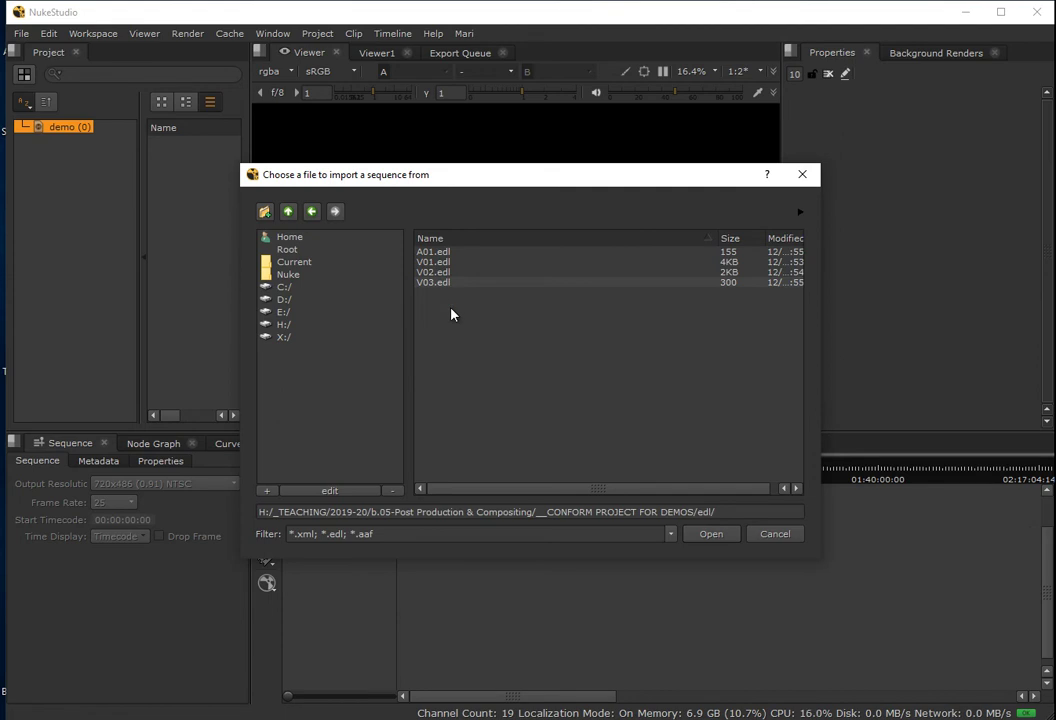
pyautogui.click(432, 263)
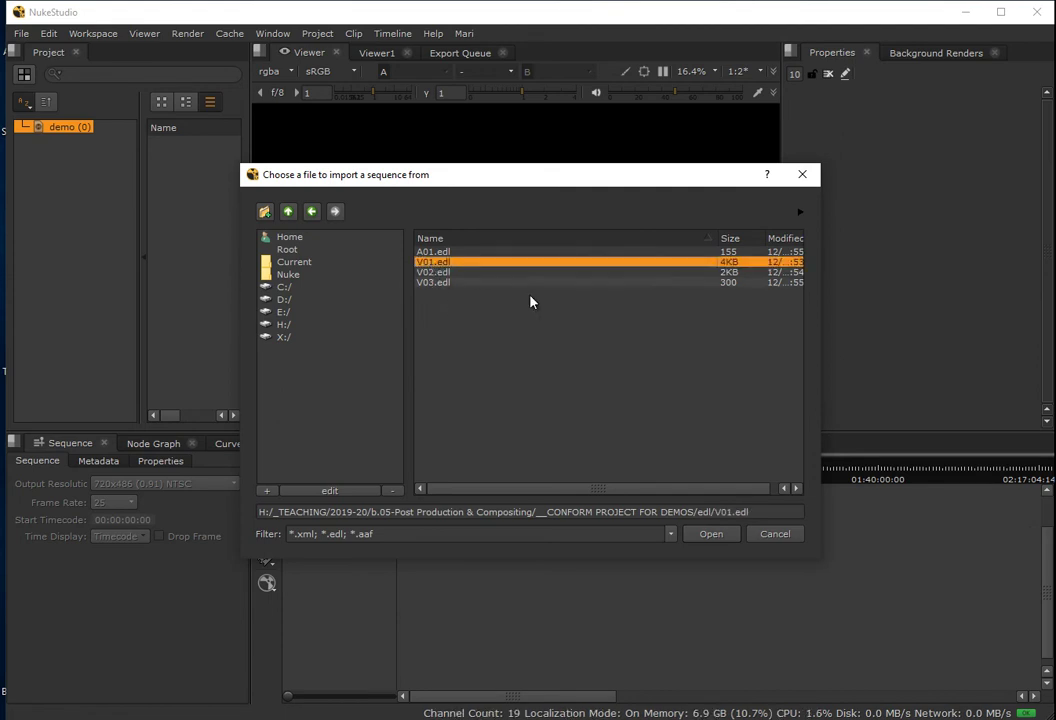
pyautogui.click(716, 533)
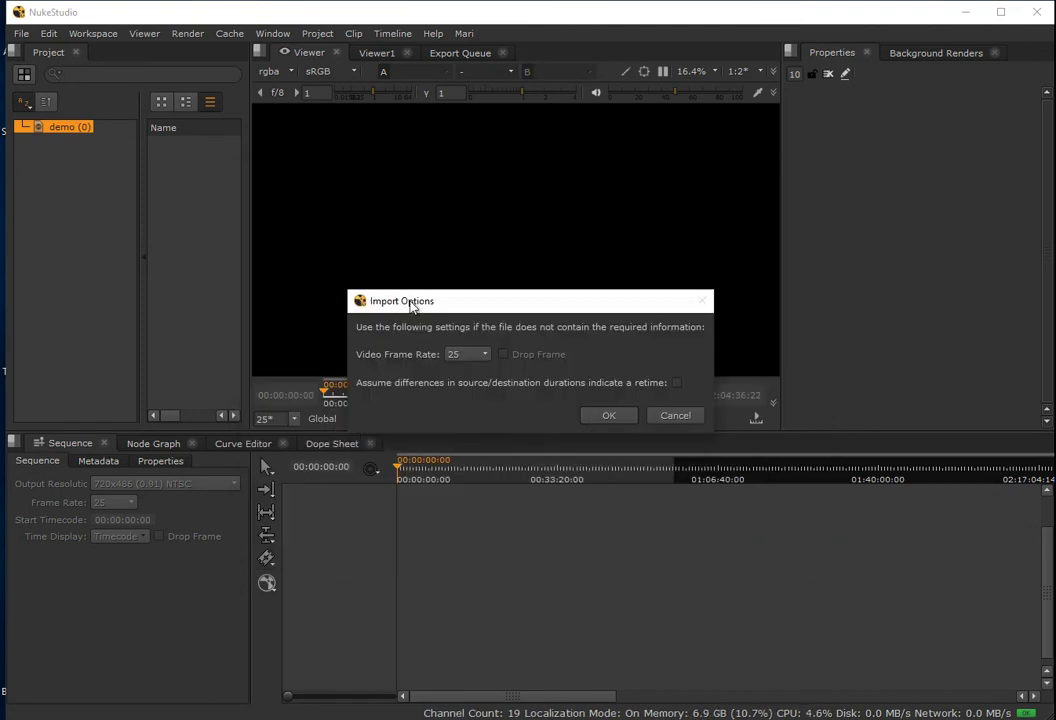
pyautogui.moveTo(418, 300); pyautogui.dragTo(416, 198)
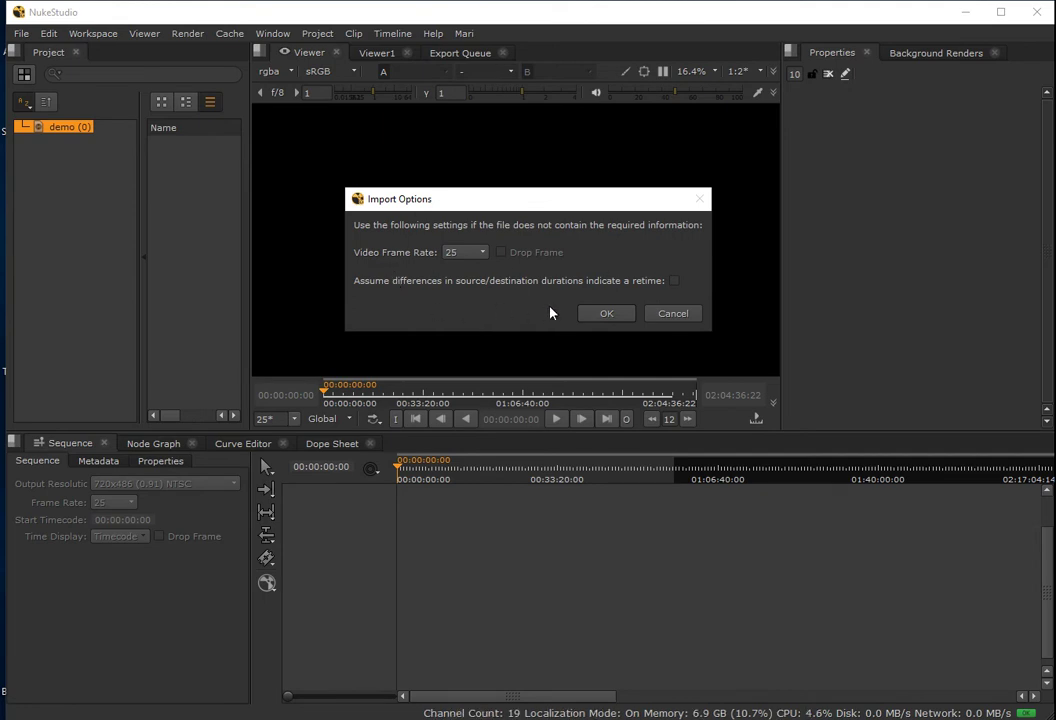
pyautogui.click(484, 256)
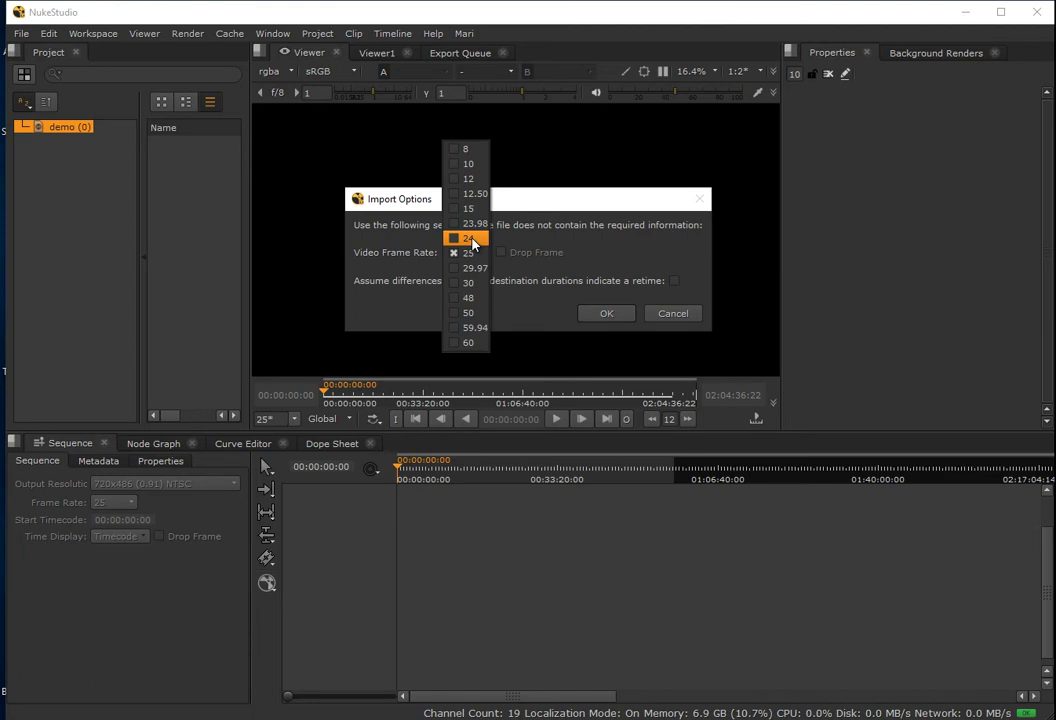
pyautogui.click(472, 254)
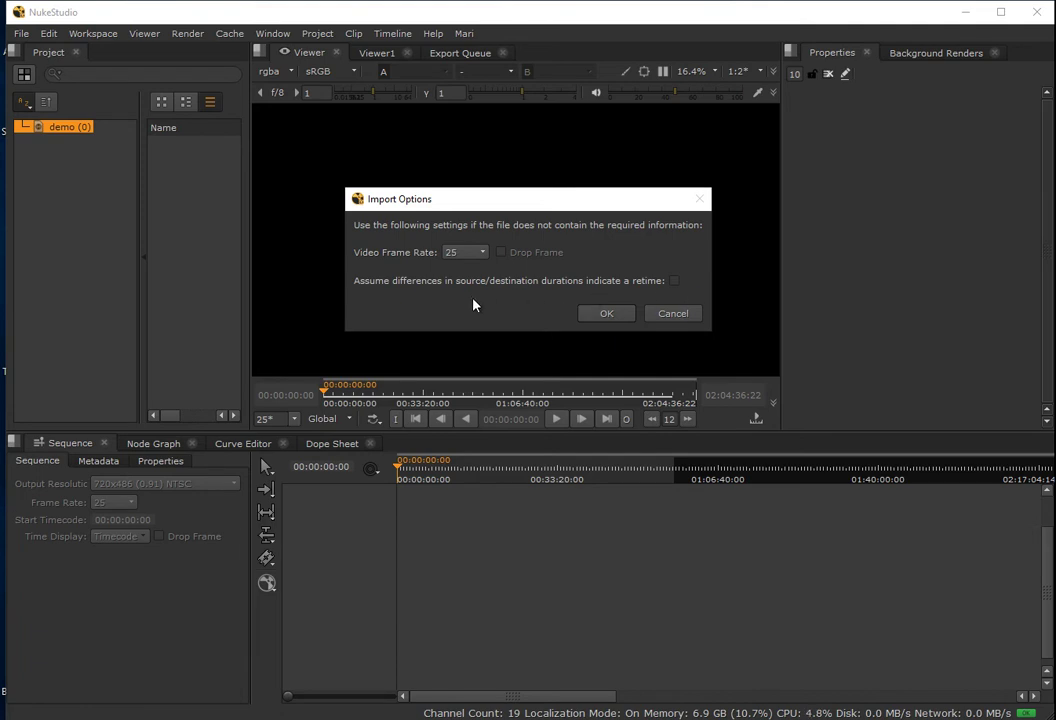
pyautogui.click(607, 314)
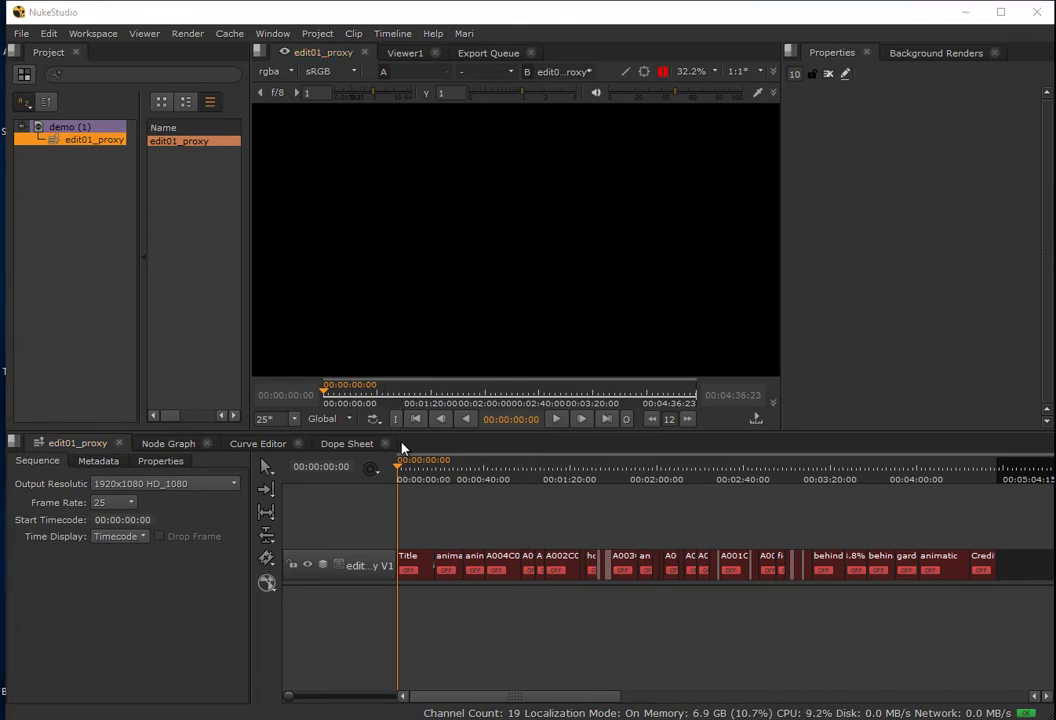
# - Examine the imported sequence by moving the playhead from its start to about 00:01:37:20
pyautogui.click(433, 478)
pyautogui.press('Home')
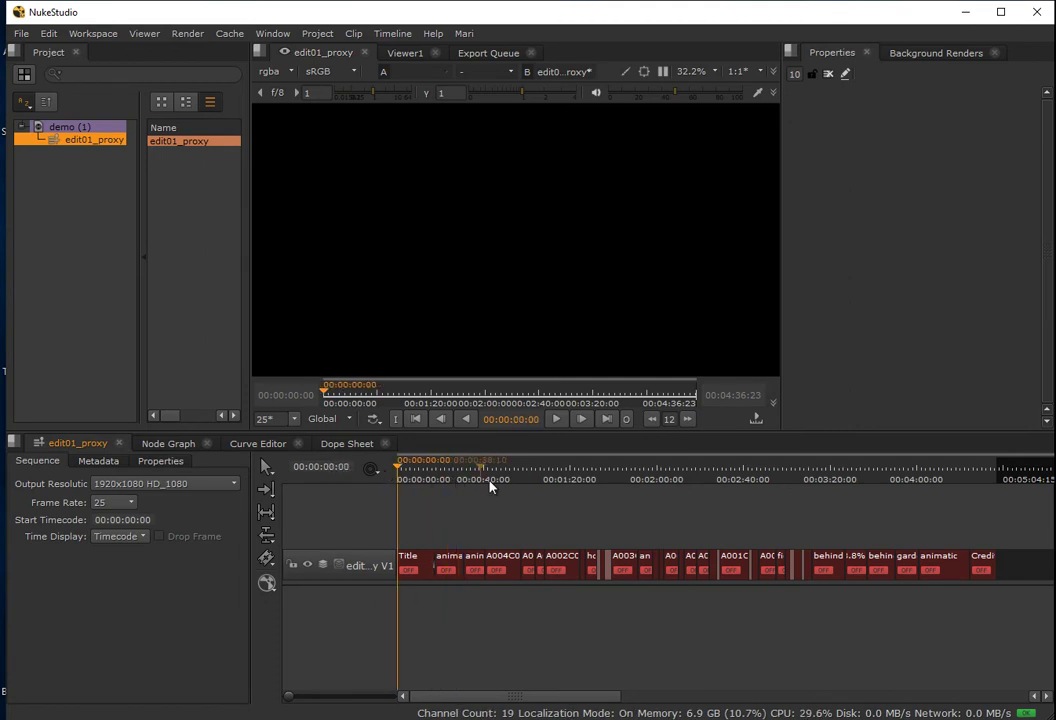
pyautogui.click(608, 480)
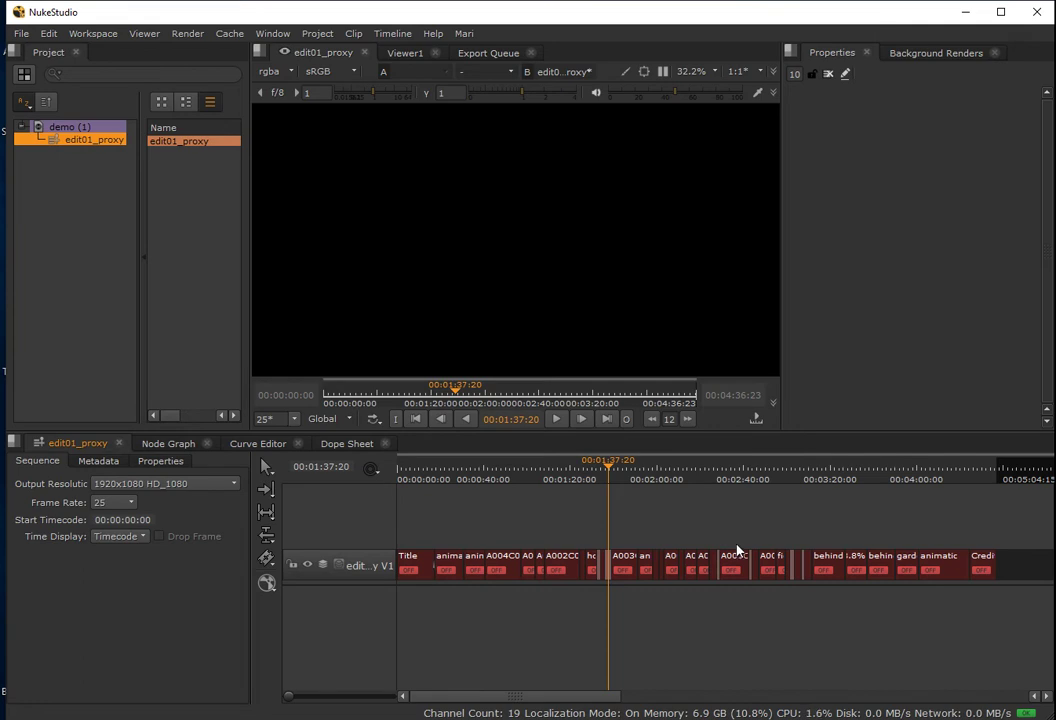
# - Add a new track to the edit01_proxy sequence from V02.edl, using a video frame rate of 25
pyautogui.rightClick(786, 533)
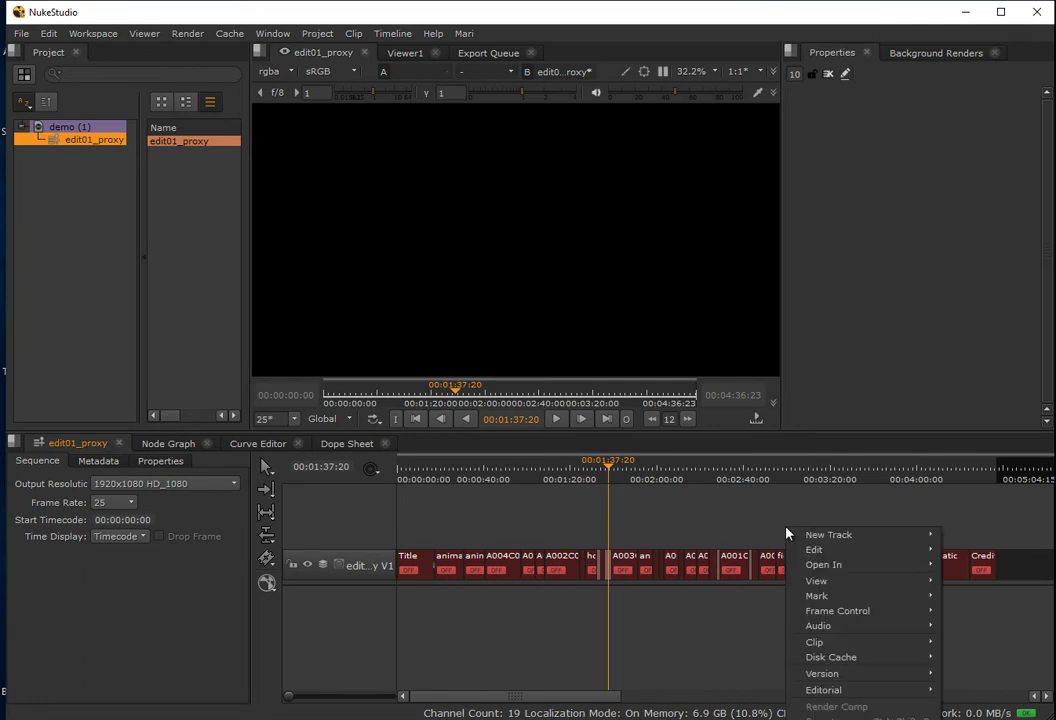
pyautogui.moveTo(794, 536)
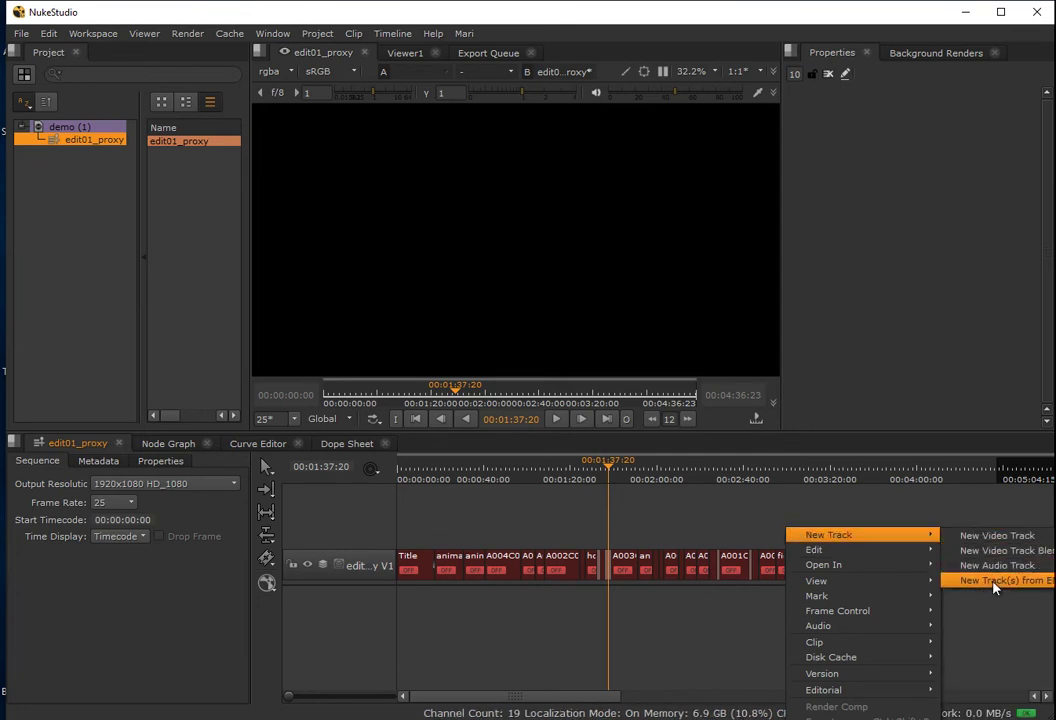
pyautogui.click(1028, 582)
pyautogui.click(438, 273)
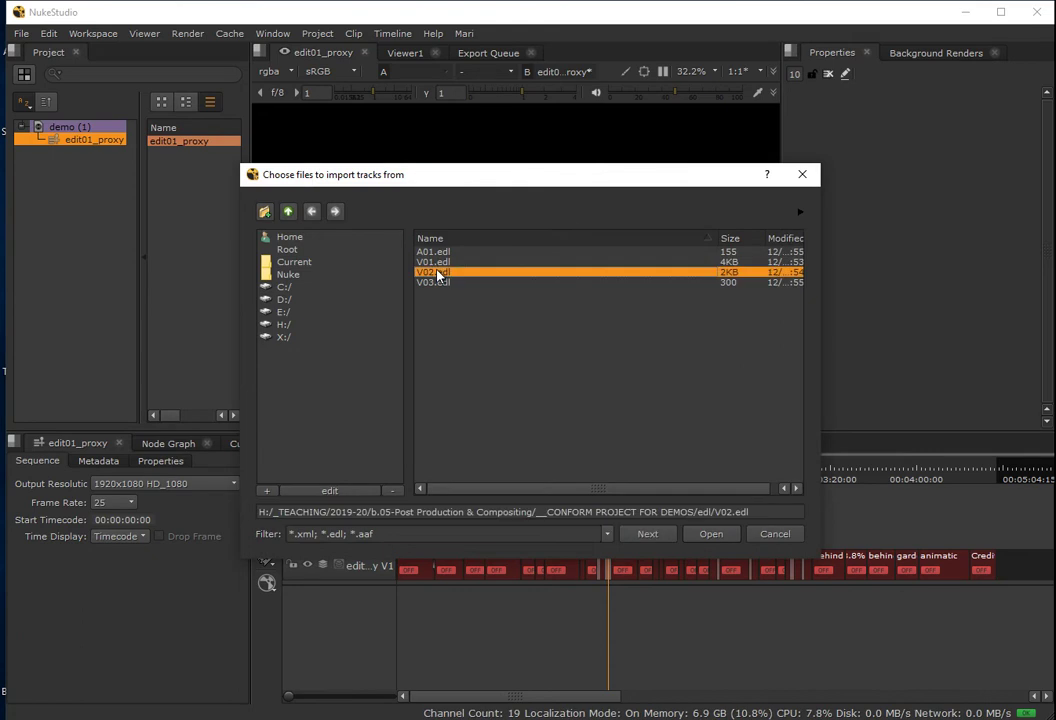
pyautogui.click(704, 534)
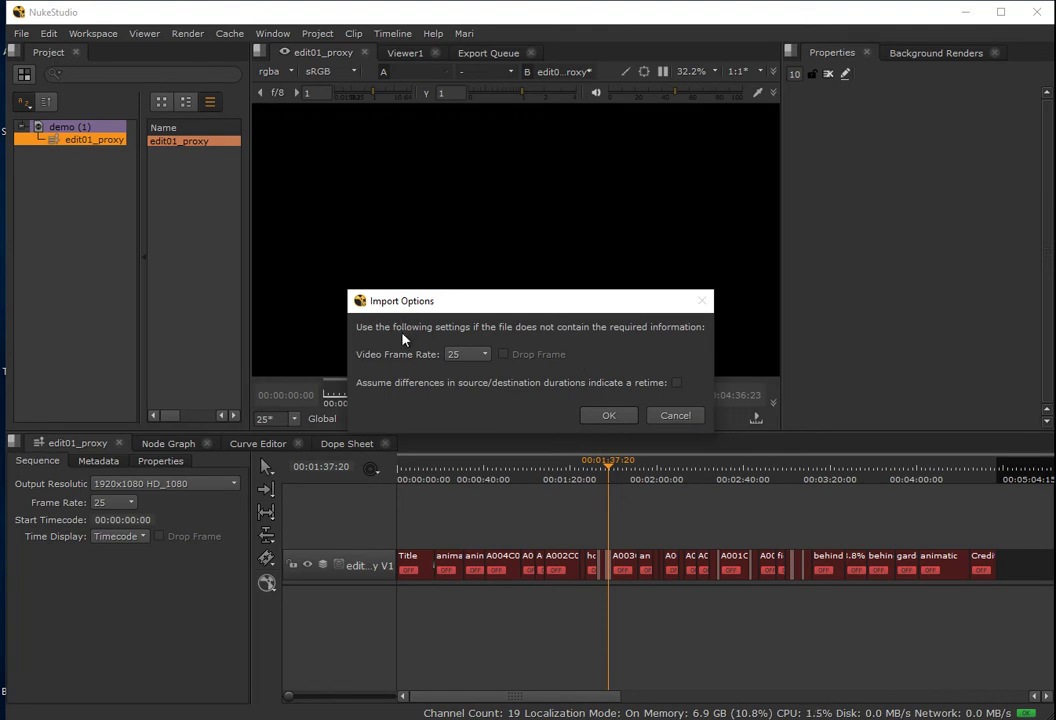
pyautogui.click(608, 416)
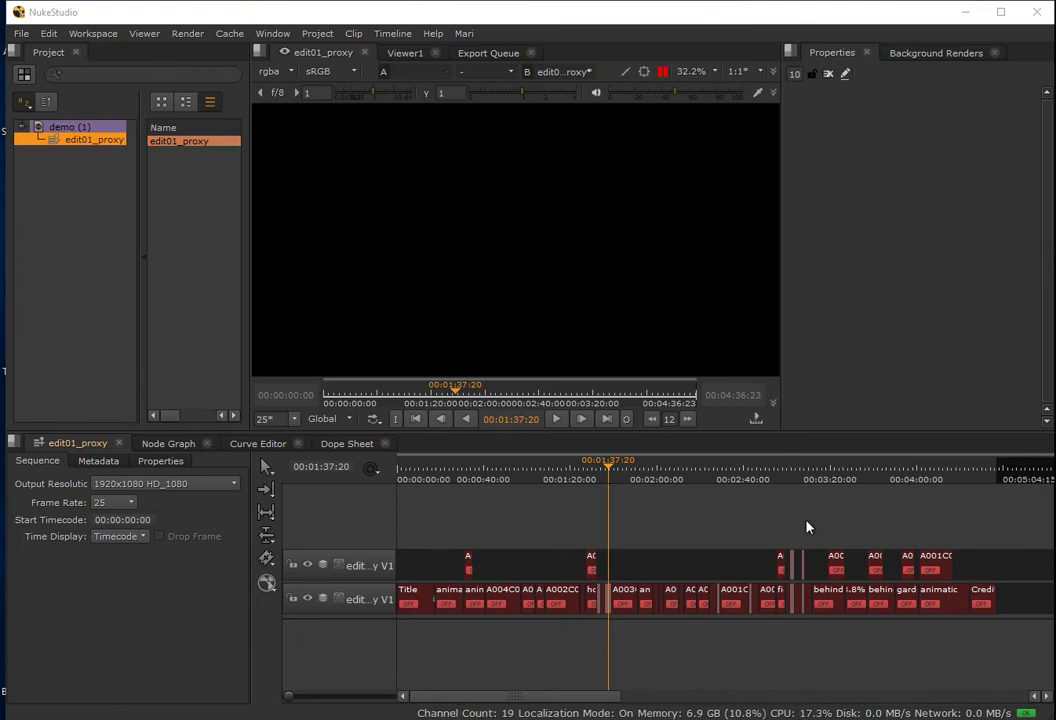
# - Move the playhead to about 00:00:13:10 and add a new track from V03.edl at a video frame rate of 25
pyautogui.click(804, 482)
pyautogui.moveTo(806, 486); pyautogui.dragTo(420, 514)
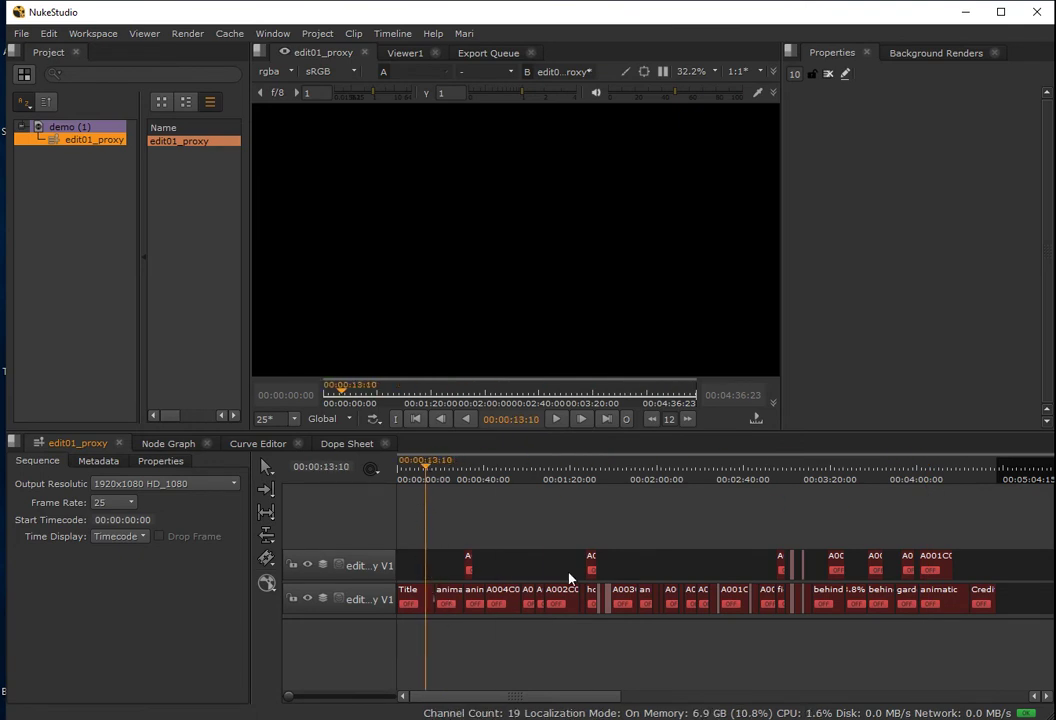
pyautogui.rightClick(848, 527)
pyautogui.moveTo(885, 528)
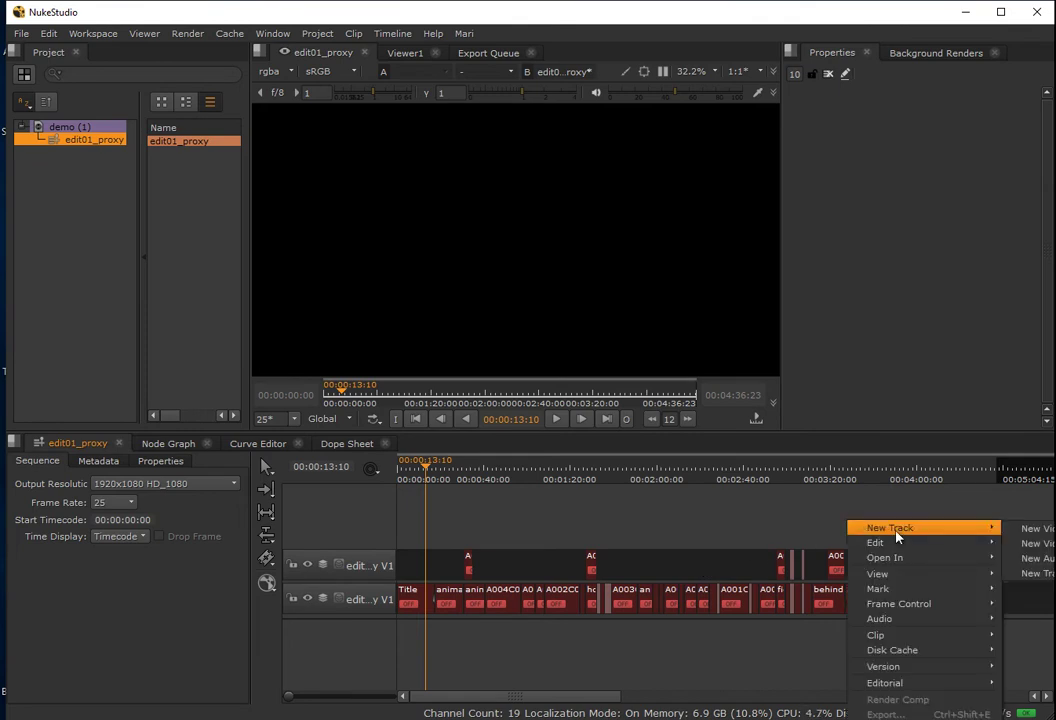
pyautogui.click(1035, 570)
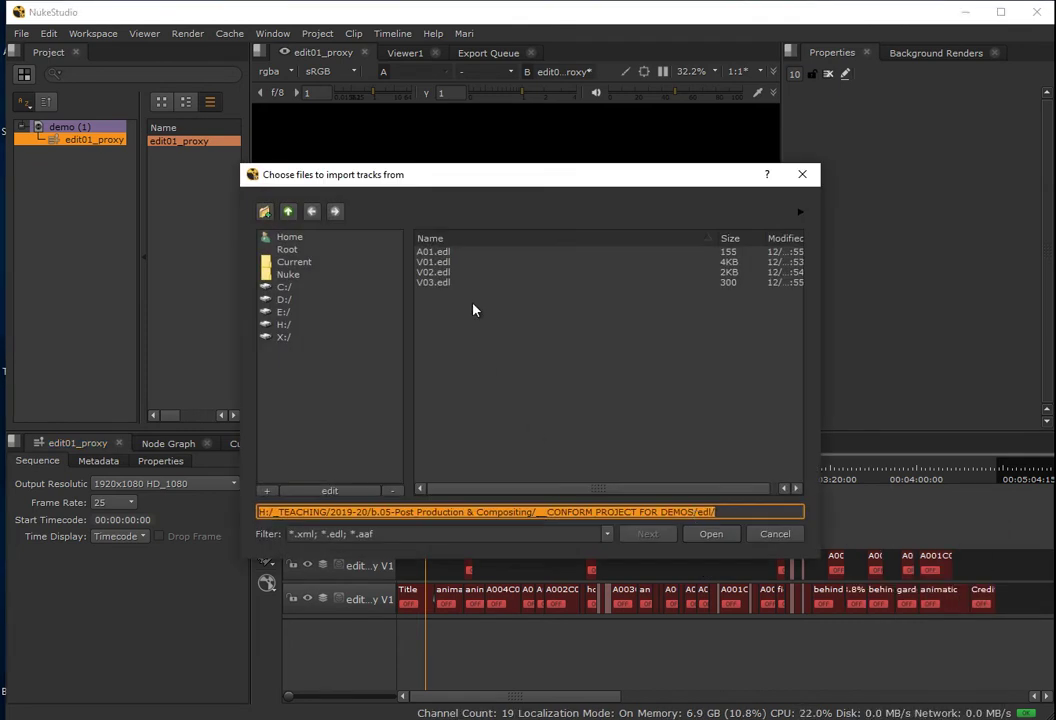
pyautogui.click(438, 283)
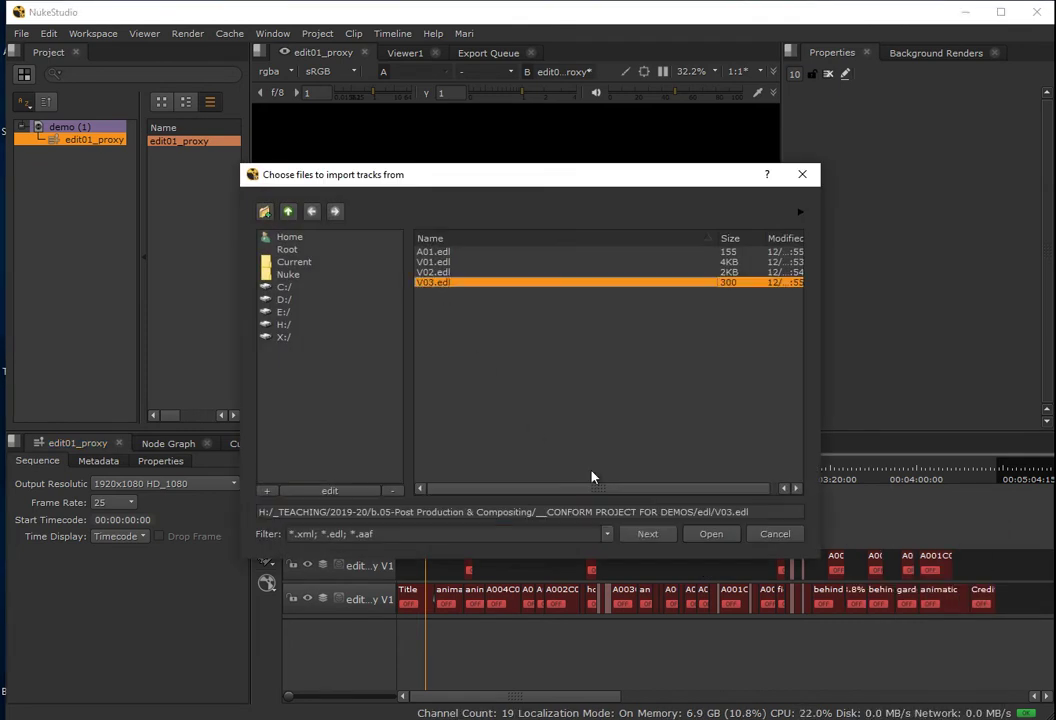
pyautogui.click(706, 537)
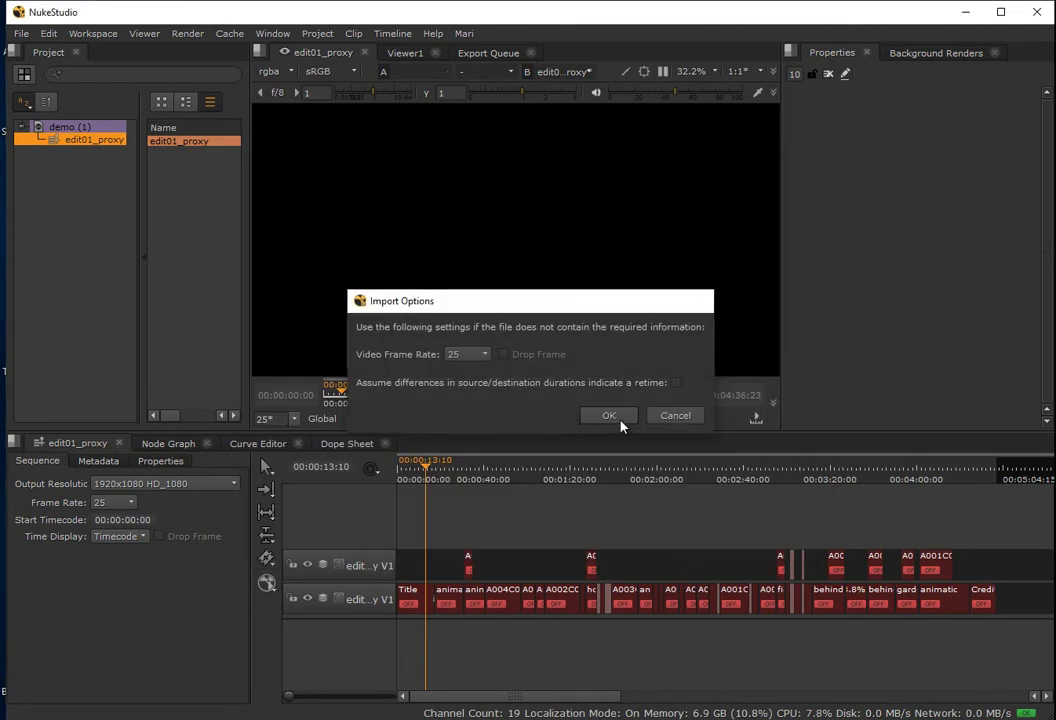
pyautogui.click(608, 415)
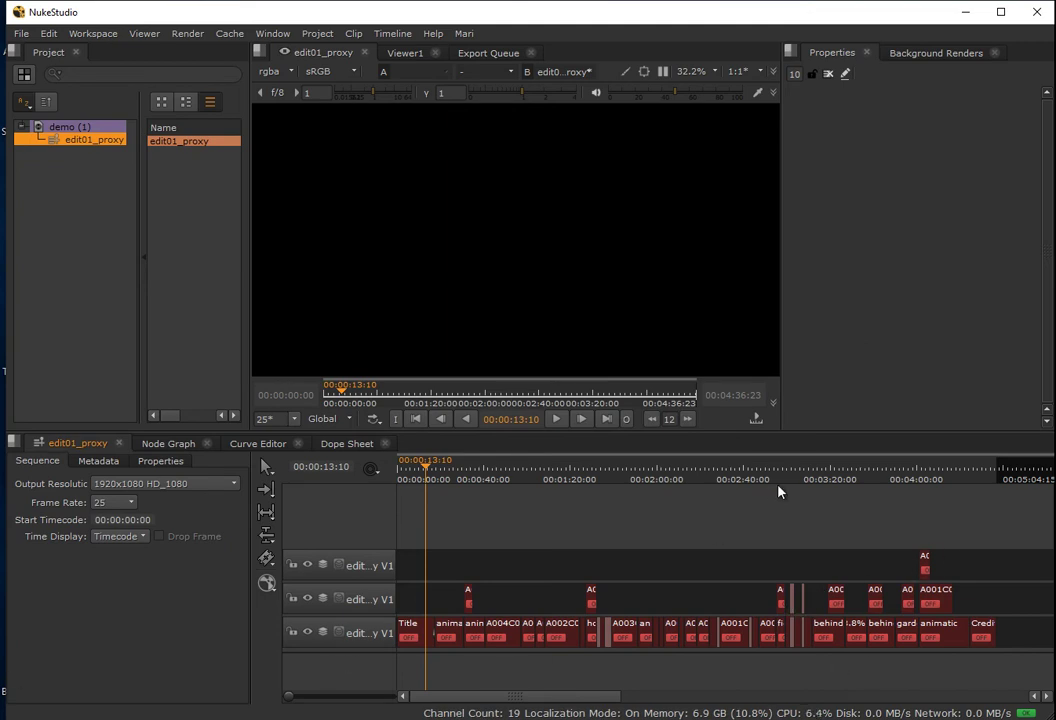
# - Add new audio tracks to the edit01_proxy sequence from A01.edl, using a video frame rate of 25
pyautogui.rightClick(720, 538)
pyautogui.moveTo(768, 548)
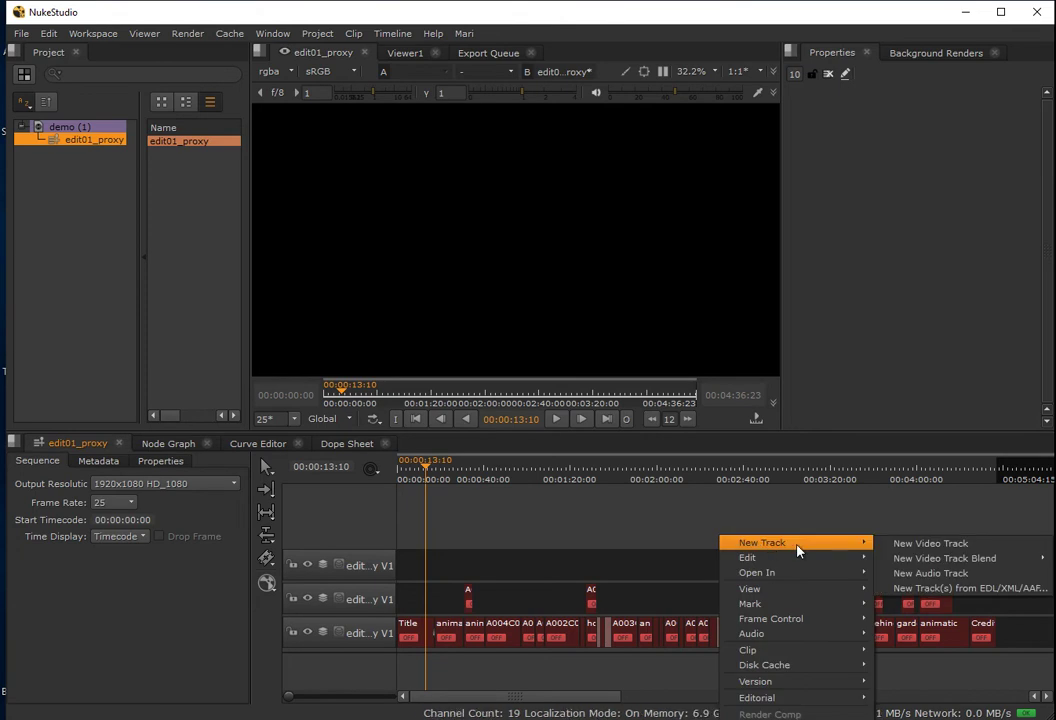
pyautogui.click(905, 588)
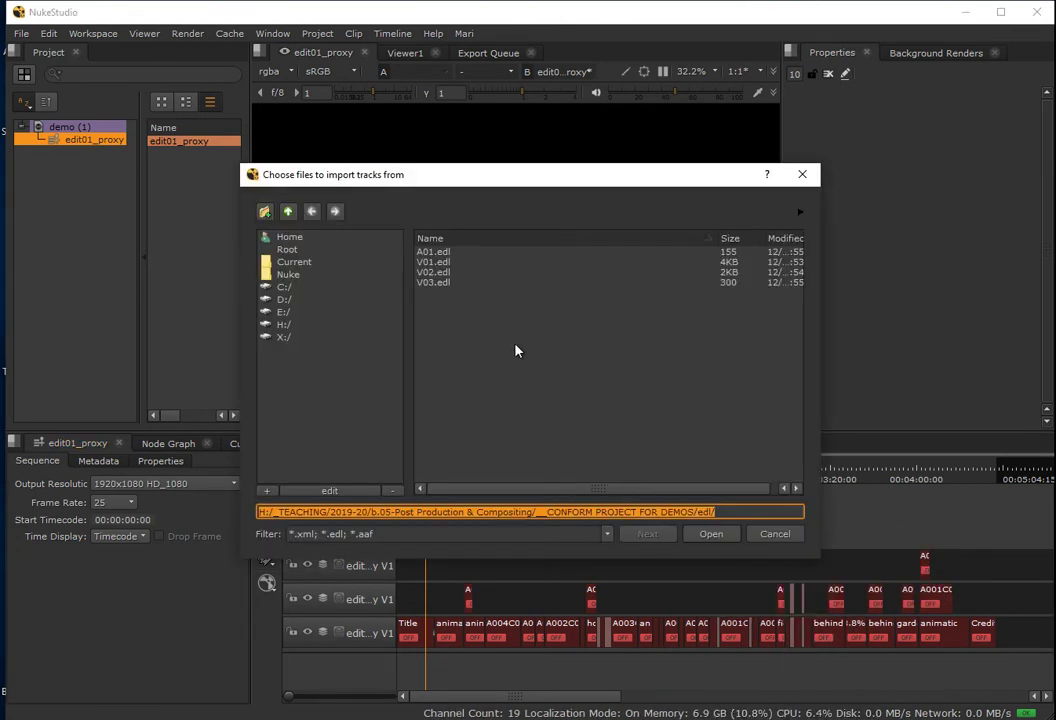
pyautogui.click(432, 252)
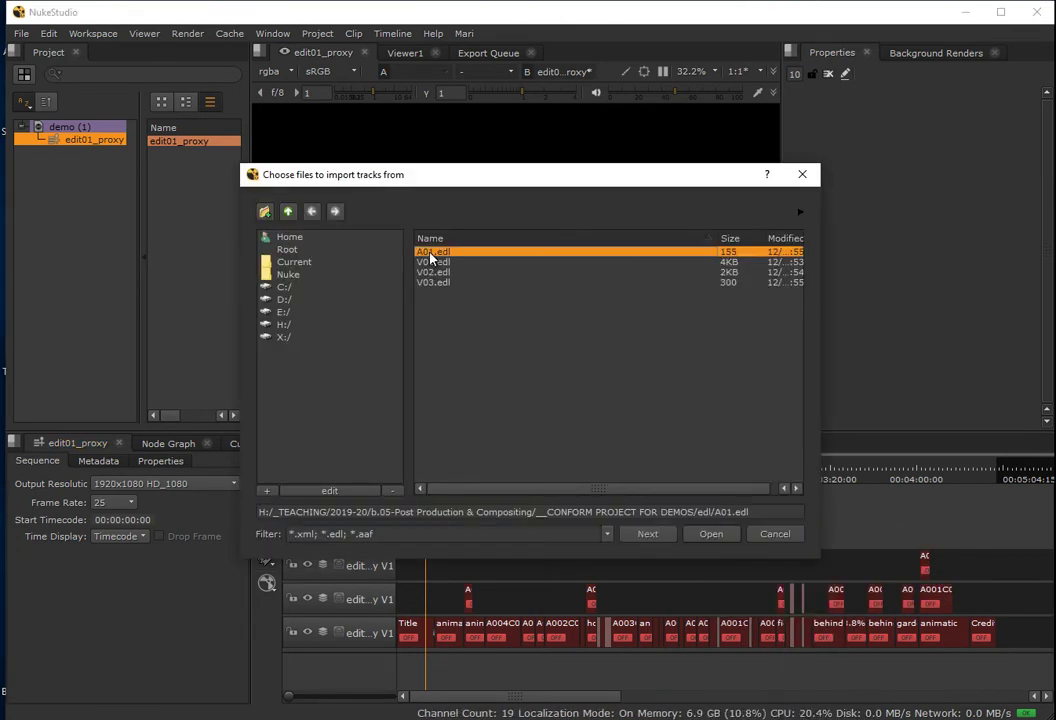
pyautogui.click(710, 534)
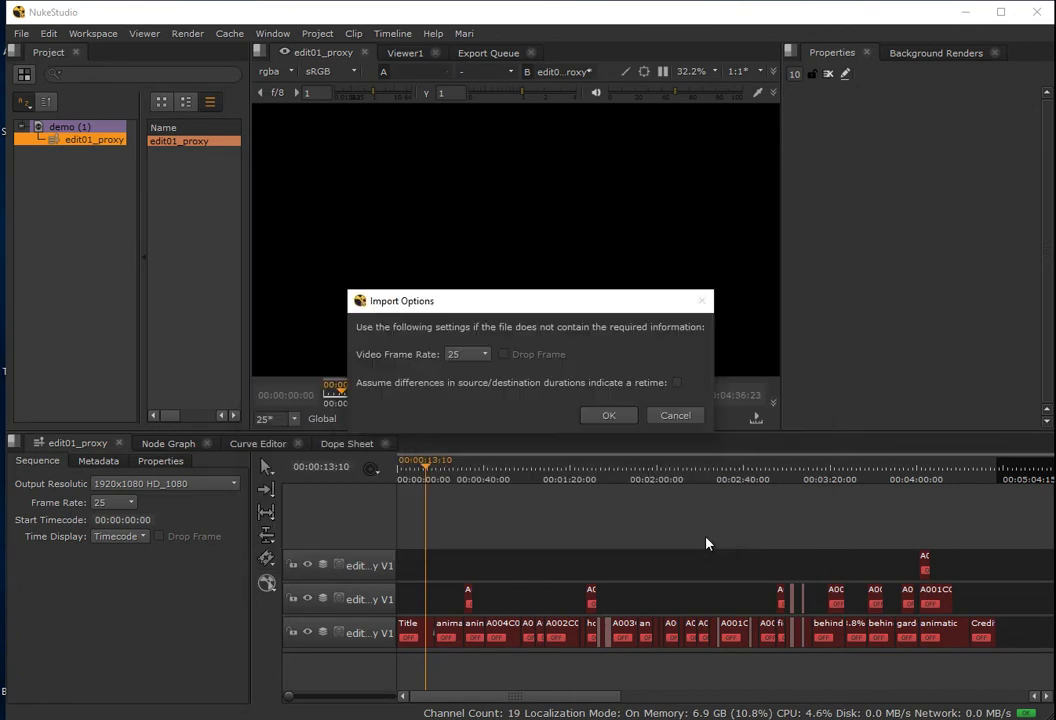
pyautogui.click(608, 415)
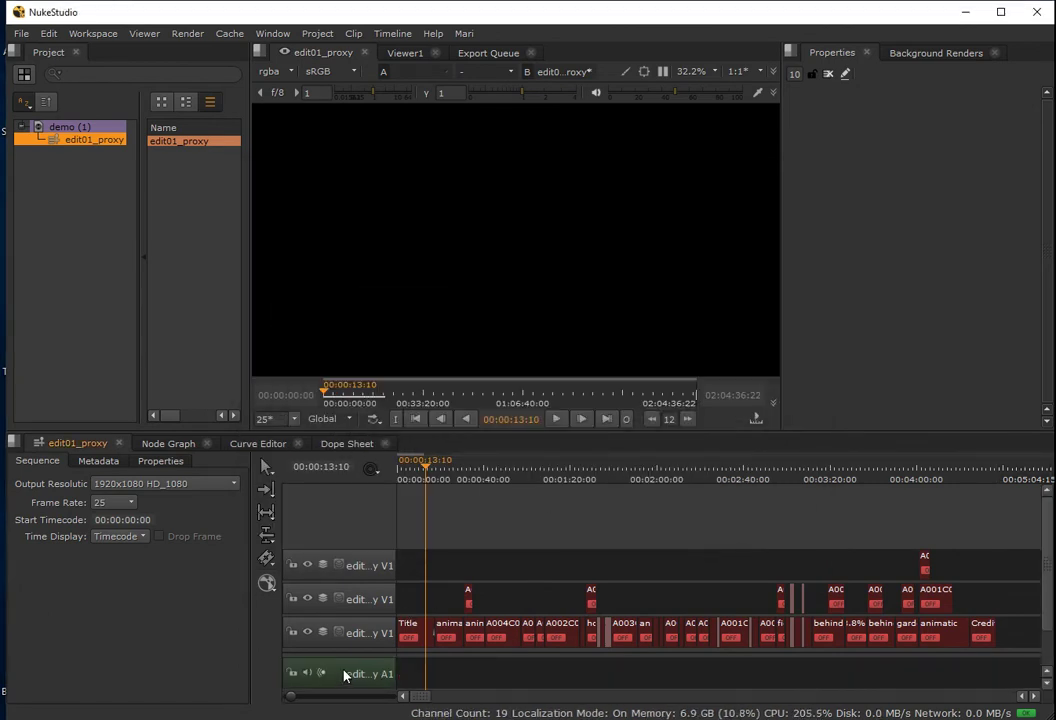
pyautogui.hscroll(2, 577, 632)
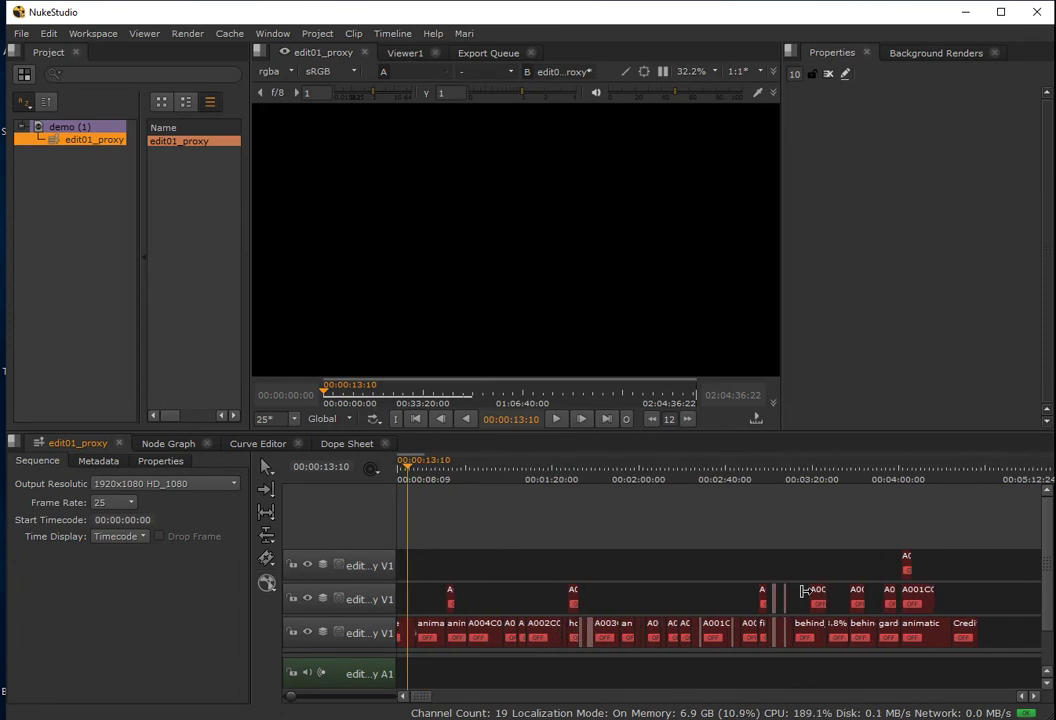
pyautogui.moveTo(1049, 559); pyautogui.dragTo(1044, 582)
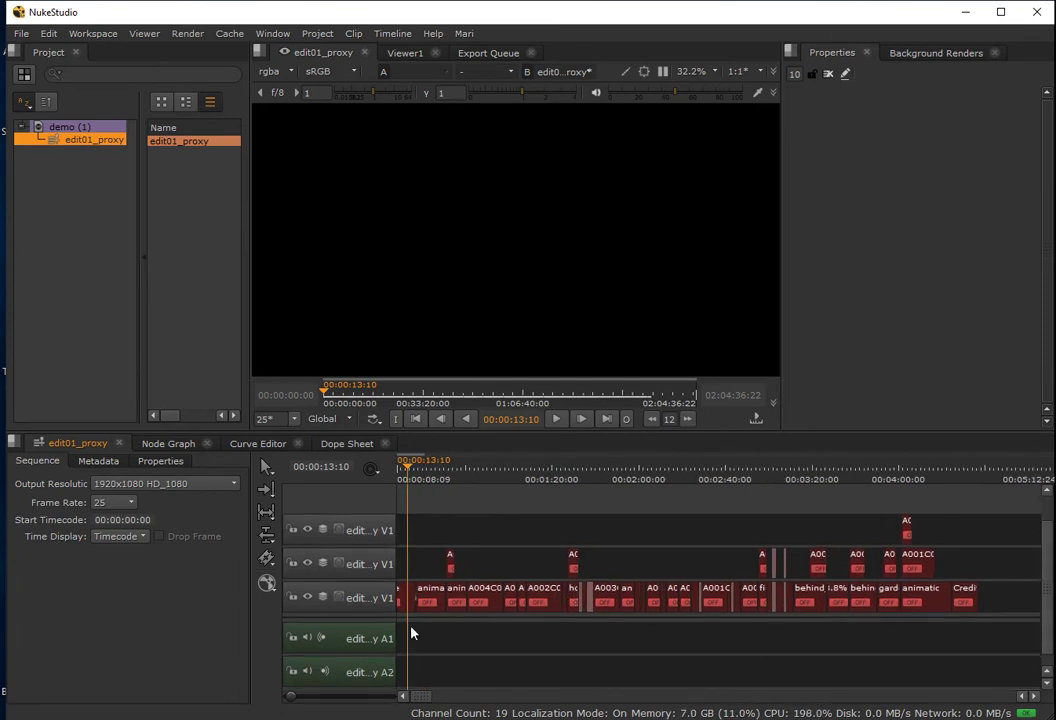
# - Return the playhead to 00:00:00:00, select all the video clips on the timeline and clear the selection again
pyautogui.moveTo(406, 463); pyautogui.dragTo(342, 496)
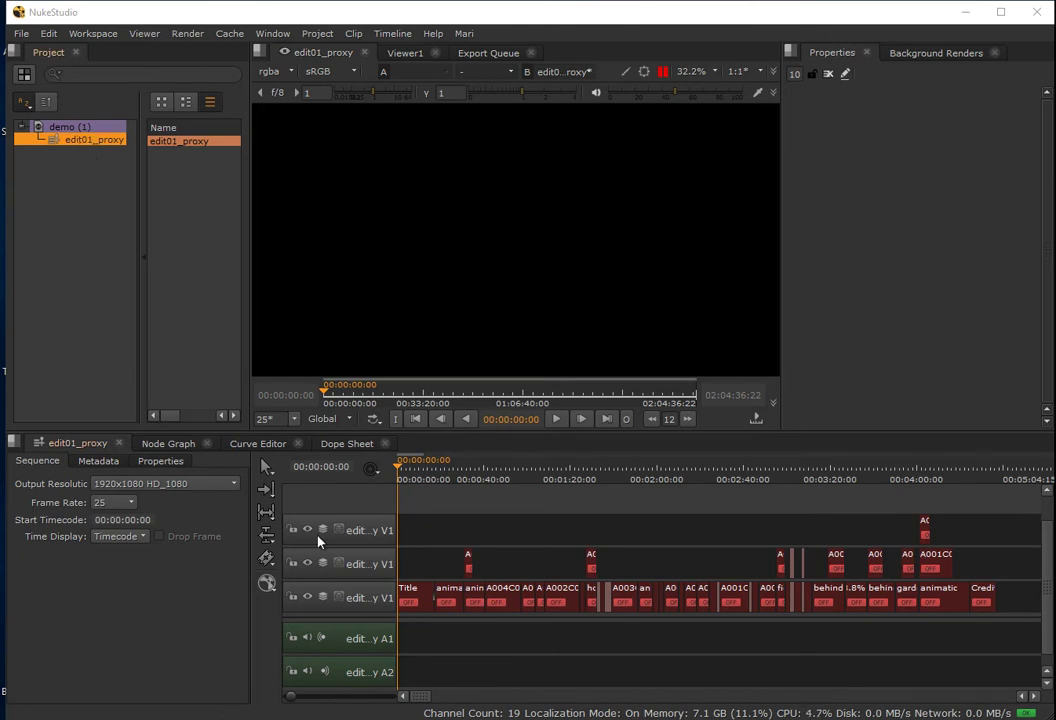
pyautogui.moveTo(1023, 643); pyautogui.dragTo(397, 509)
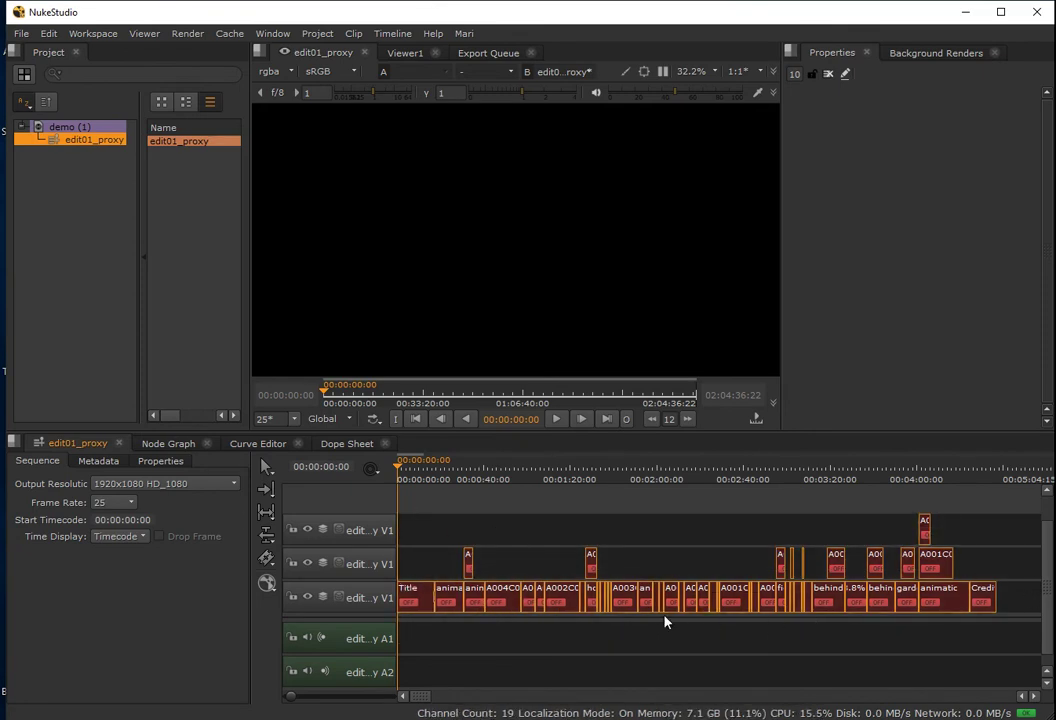
pyautogui.click(1018, 600)
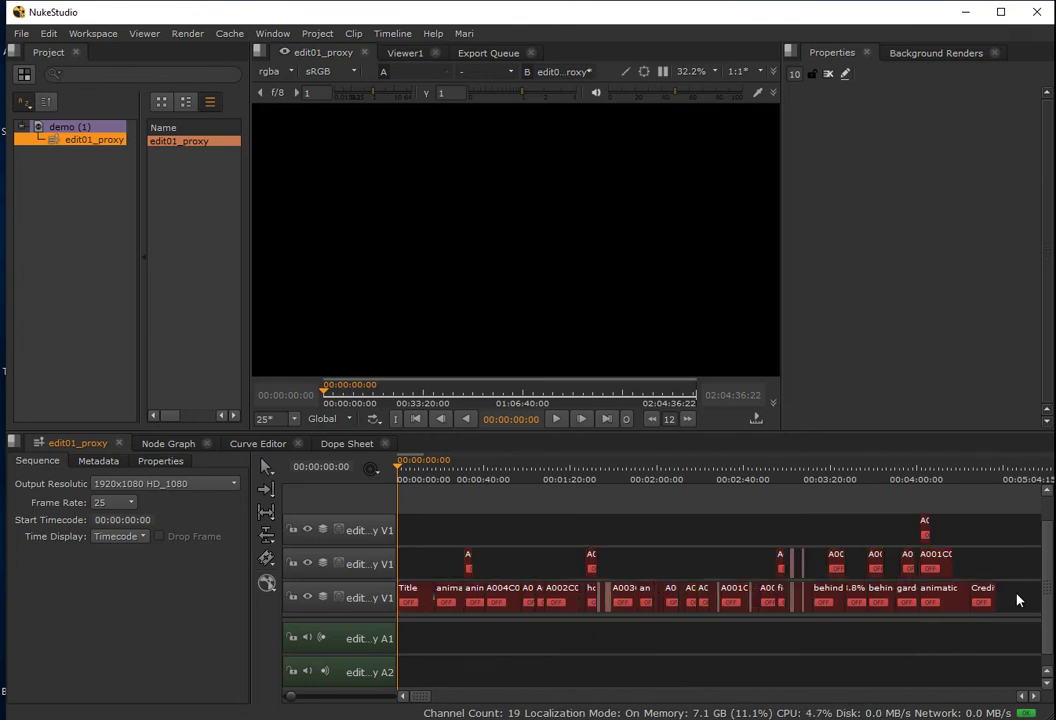
# - Switch to the Conforming workspace and slightly enlarge the area above the timeline
pyautogui.click(96, 34)
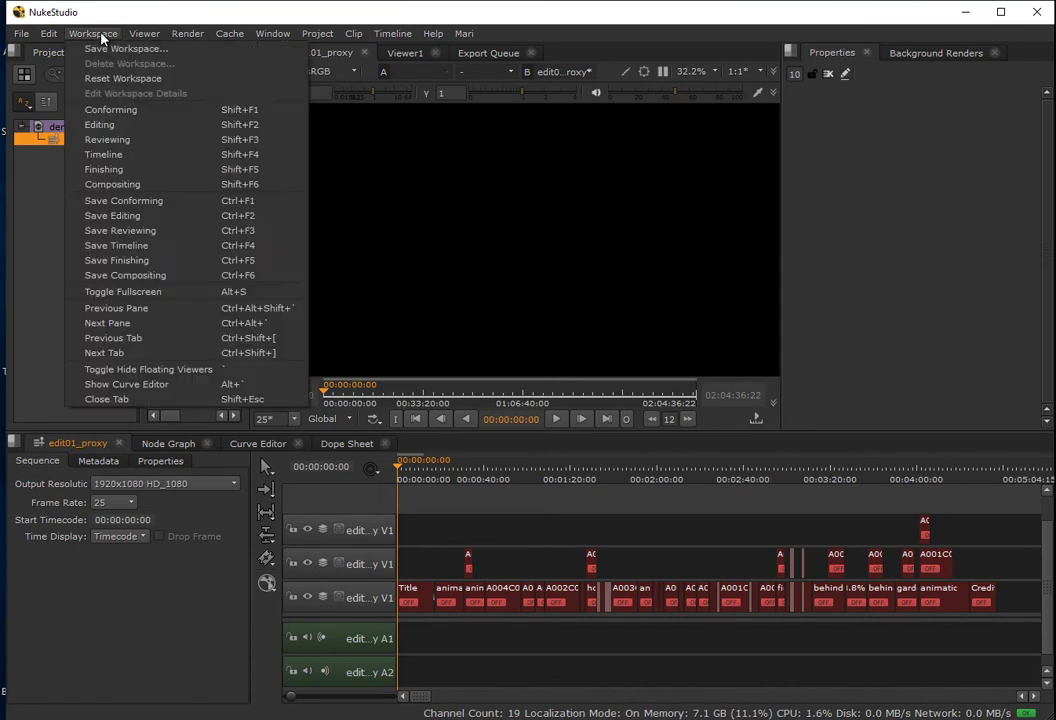
pyautogui.click(96, 110)
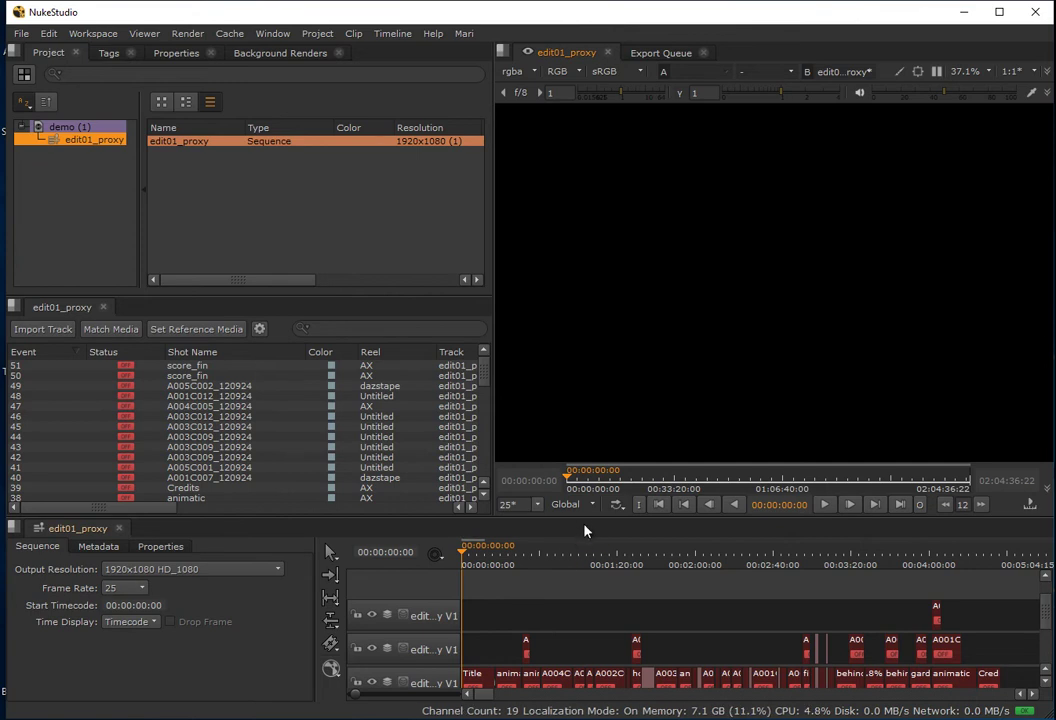
pyautogui.moveTo(586, 525)
pyautogui.mouseDown()
pyautogui.moveTo(585, 488)
pyautogui.moveTo(588, 528)
pyautogui.mouseUp()
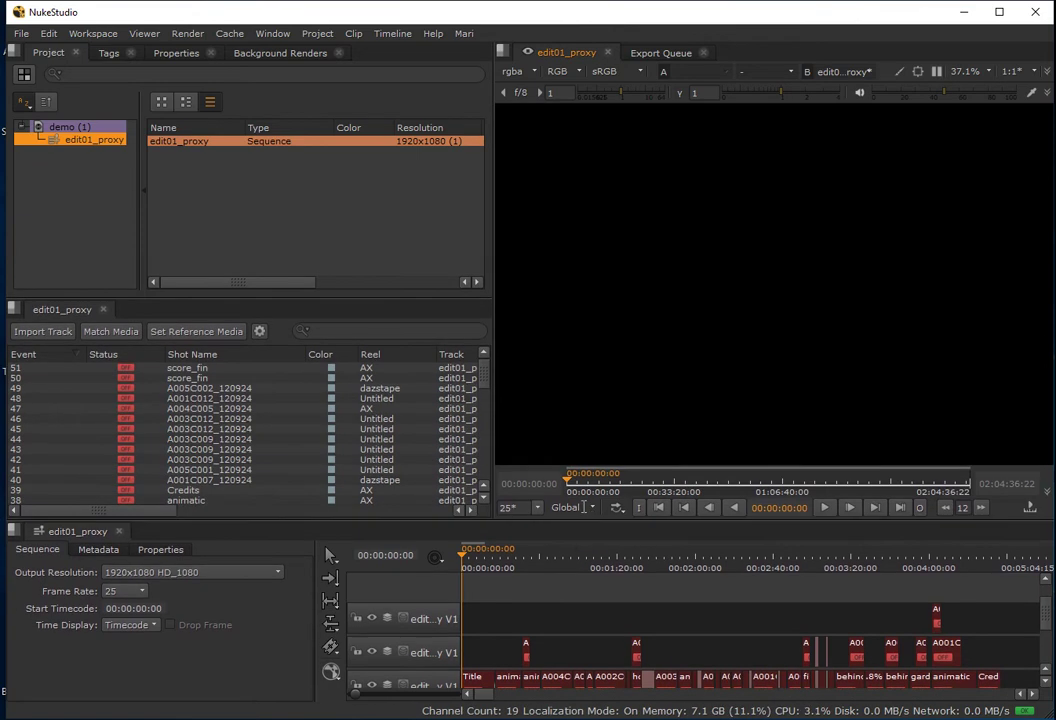
# - Examine the edit01_proxy event list, partly at full window size, checking the status, reel, track, action, speed and source timecodes
pyautogui.click(62, 398)
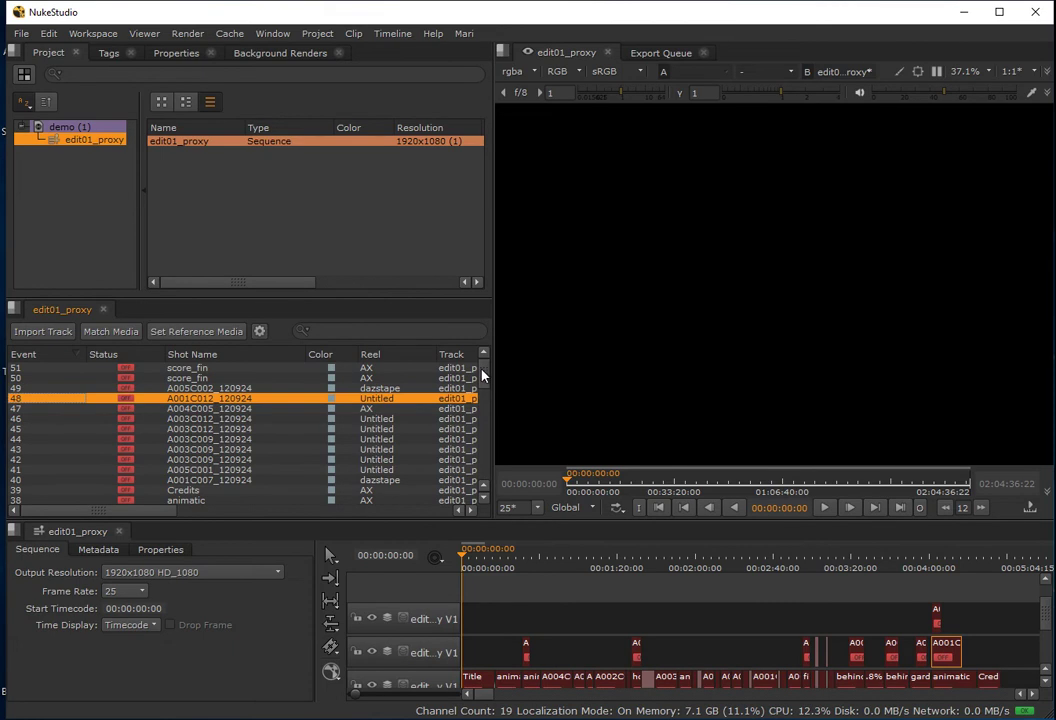
pyautogui.scroll(-3, 488, 394)
pyautogui.scroll(3, 485, 385)
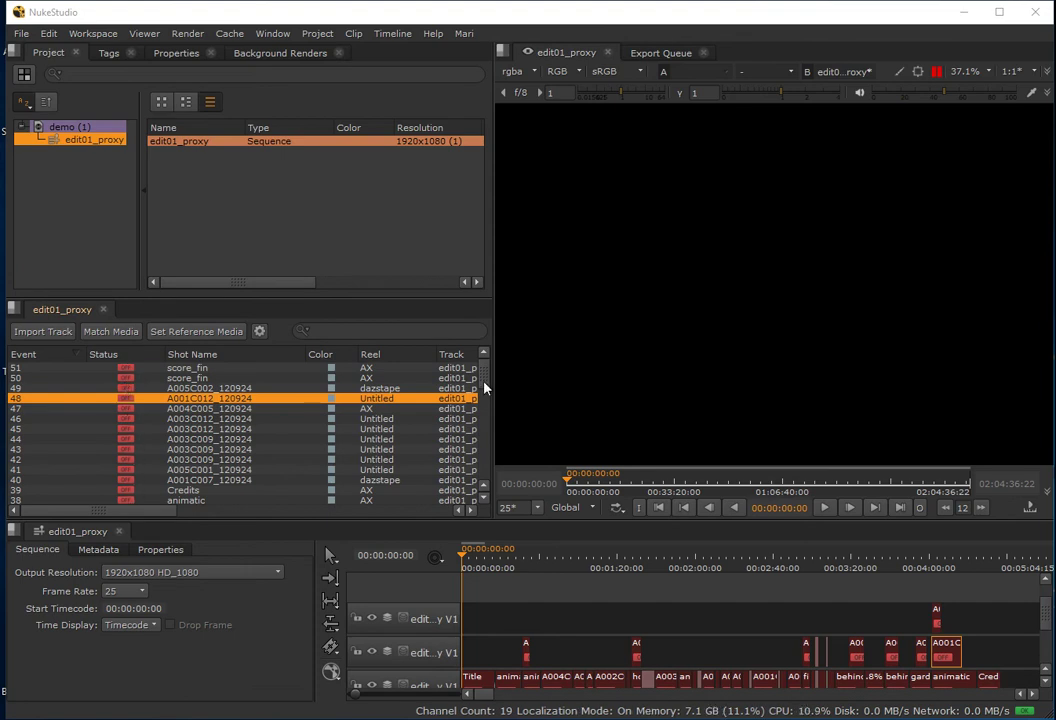
pyautogui.moveTo(490, 378); pyautogui.dragTo(273, 371)
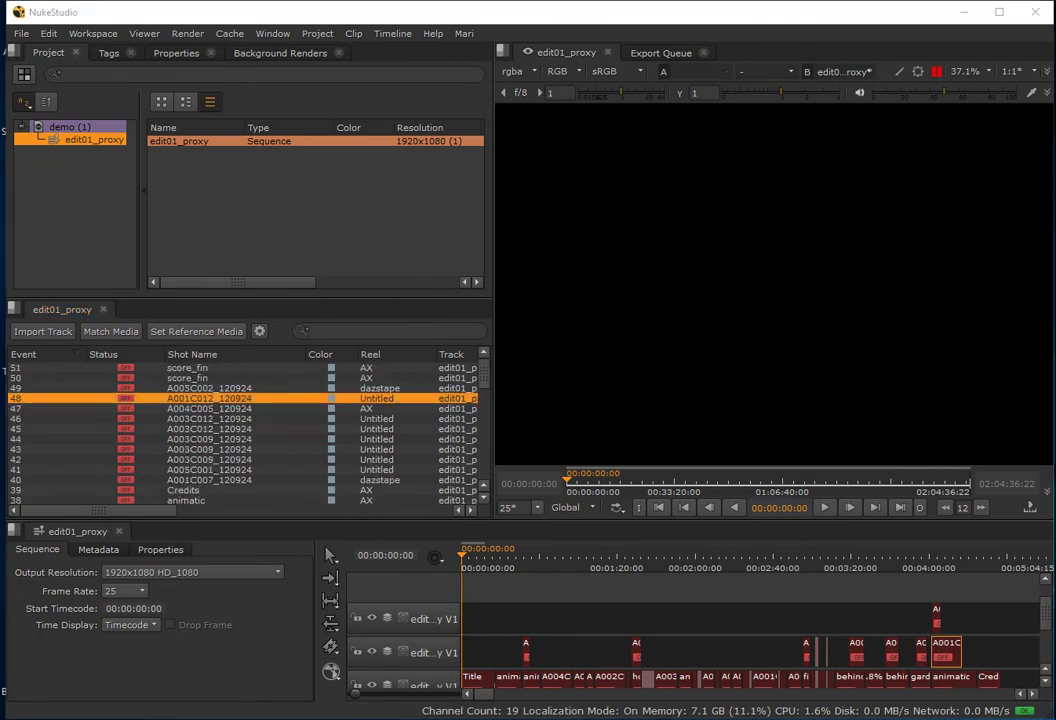
pyautogui.click(330, 459)
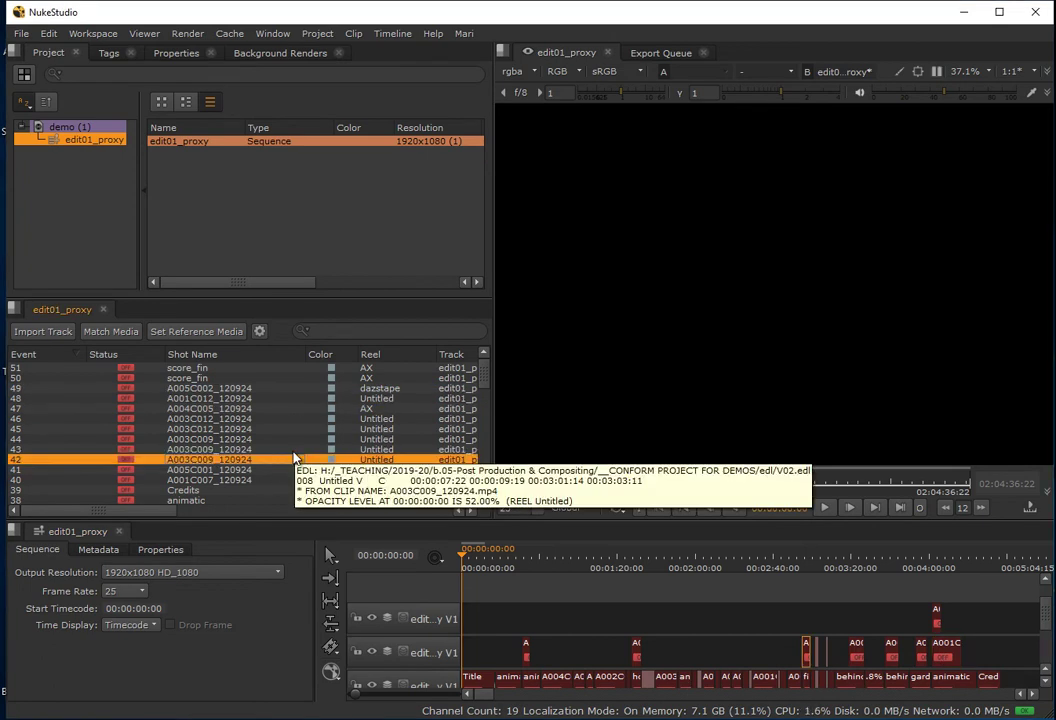
pyautogui.press('space')
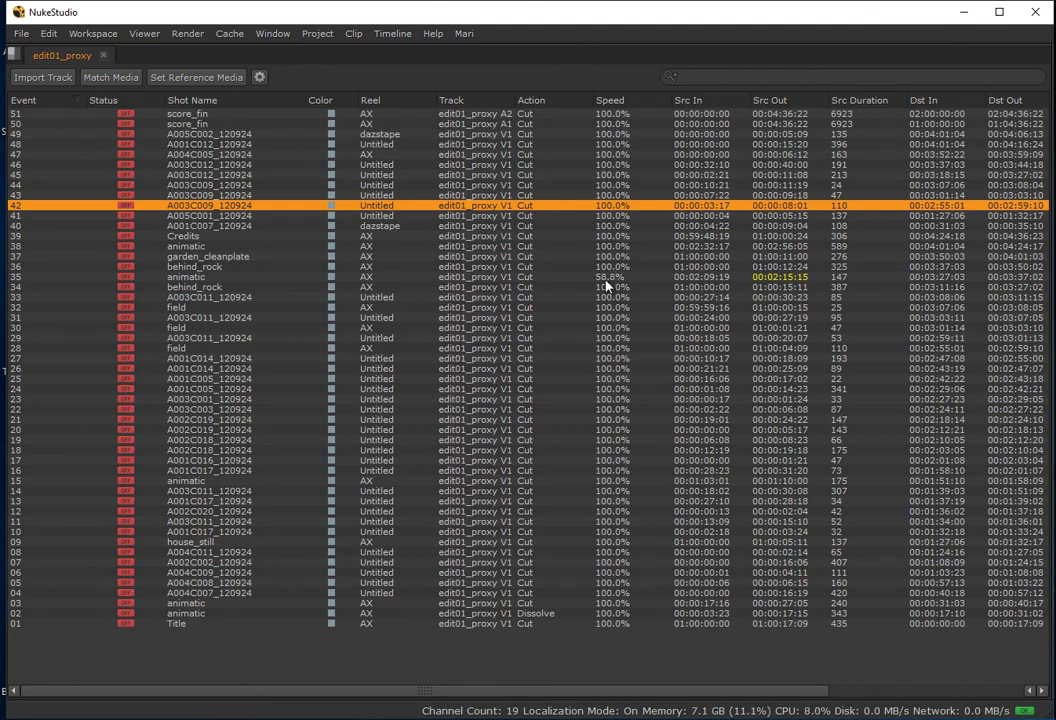
pyautogui.moveTo(605, 280)
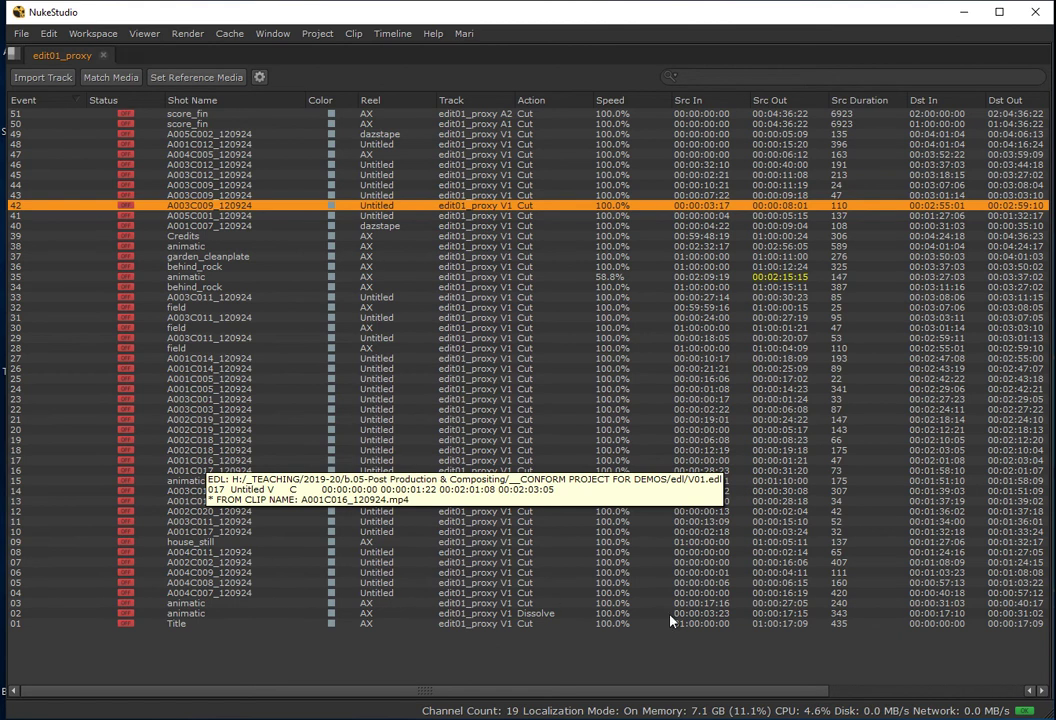
pyautogui.click(402, 318)
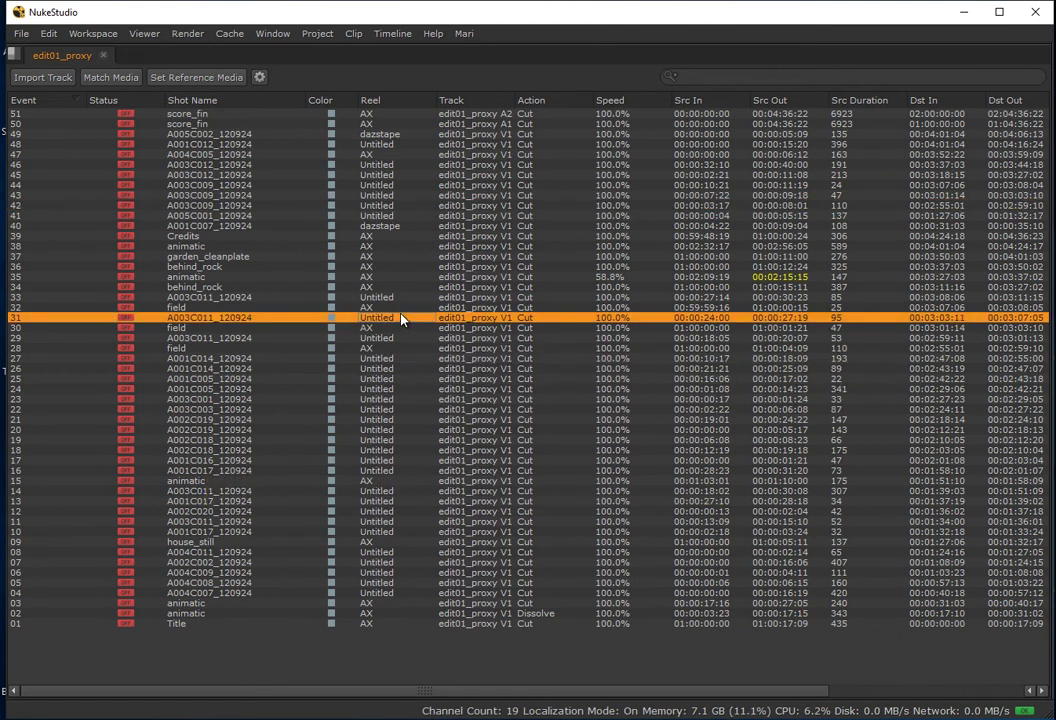
pyautogui.press('space')
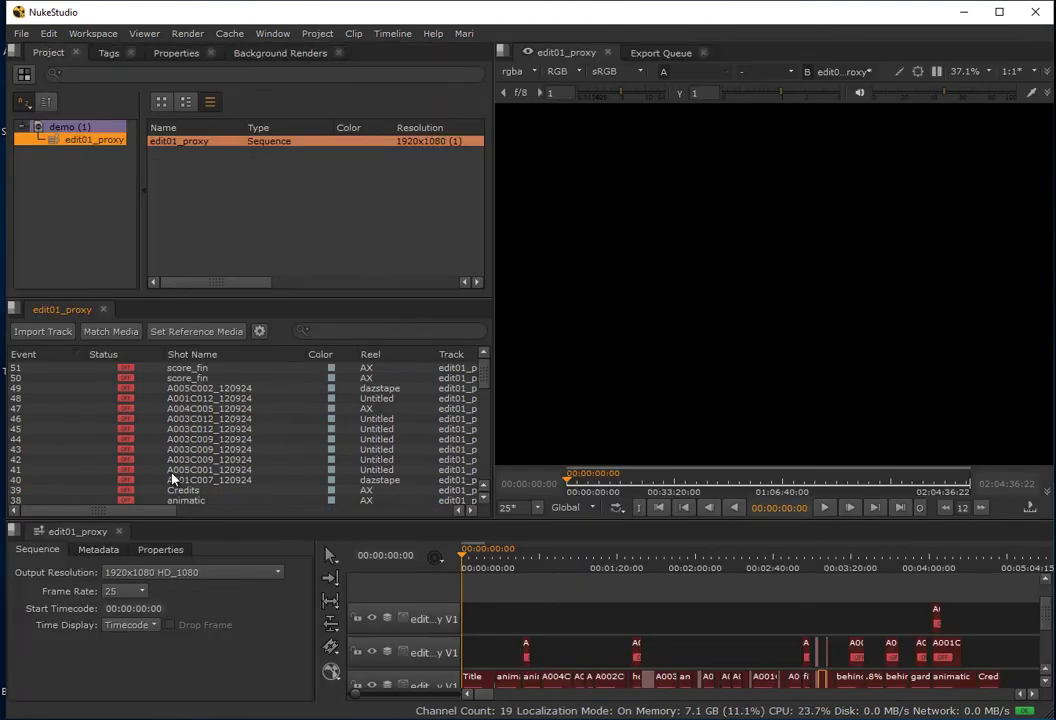
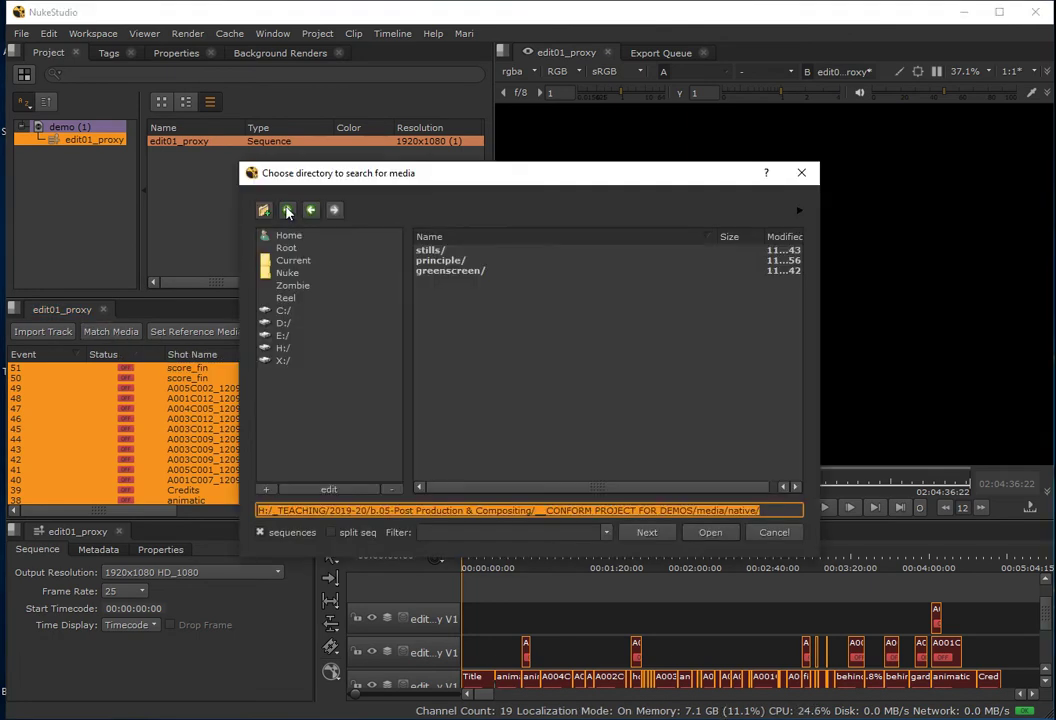
# - Match all events to the media/proxy folder, with all native rules enabled and clips with non-overlapping timecode ignored
pyautogui.click(288, 211)
pyautogui.doubleClick(428, 250)
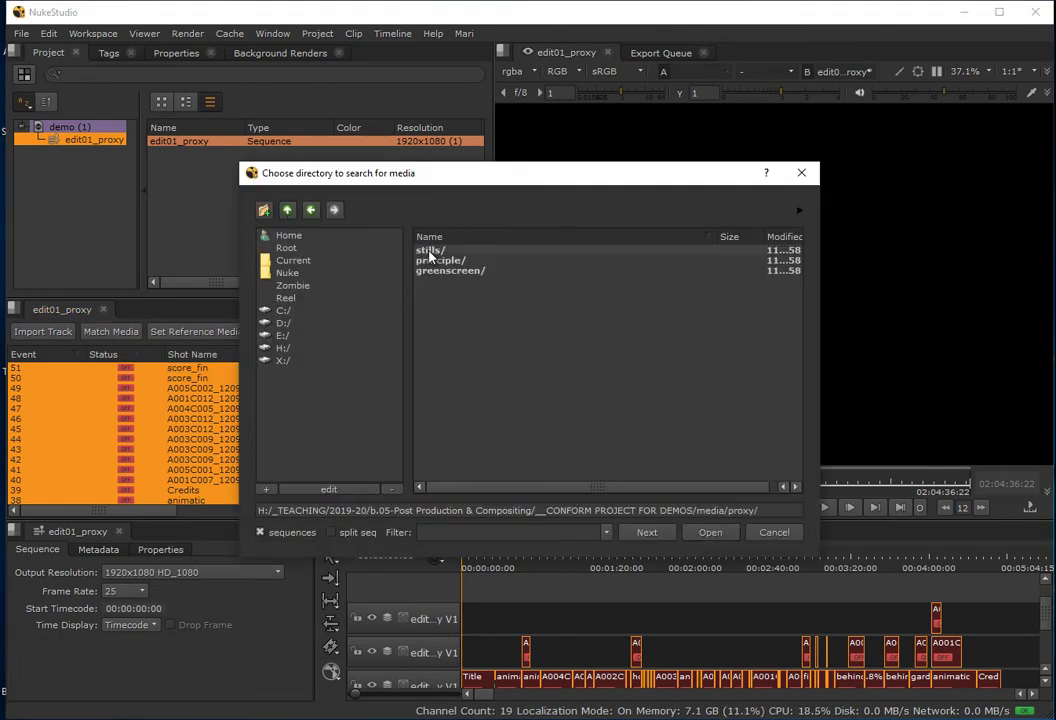
pyautogui.click(708, 532)
pyautogui.moveTo(486, 229); pyautogui.dragTo(693, 151)
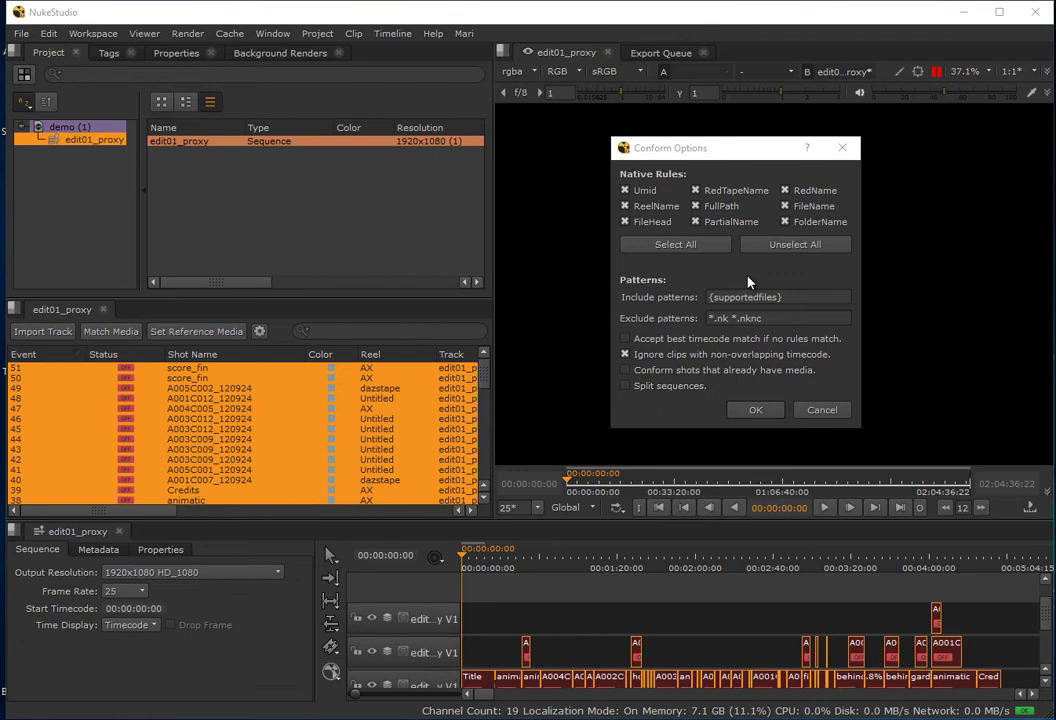
pyautogui.click(760, 414)
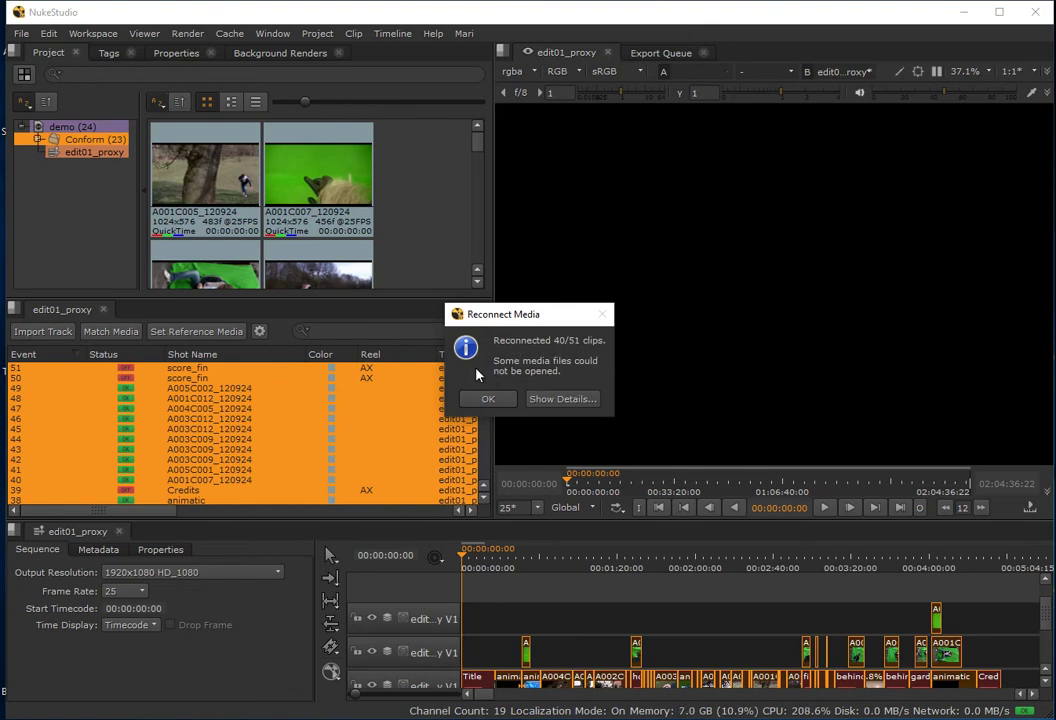
pyautogui.click(487, 400)
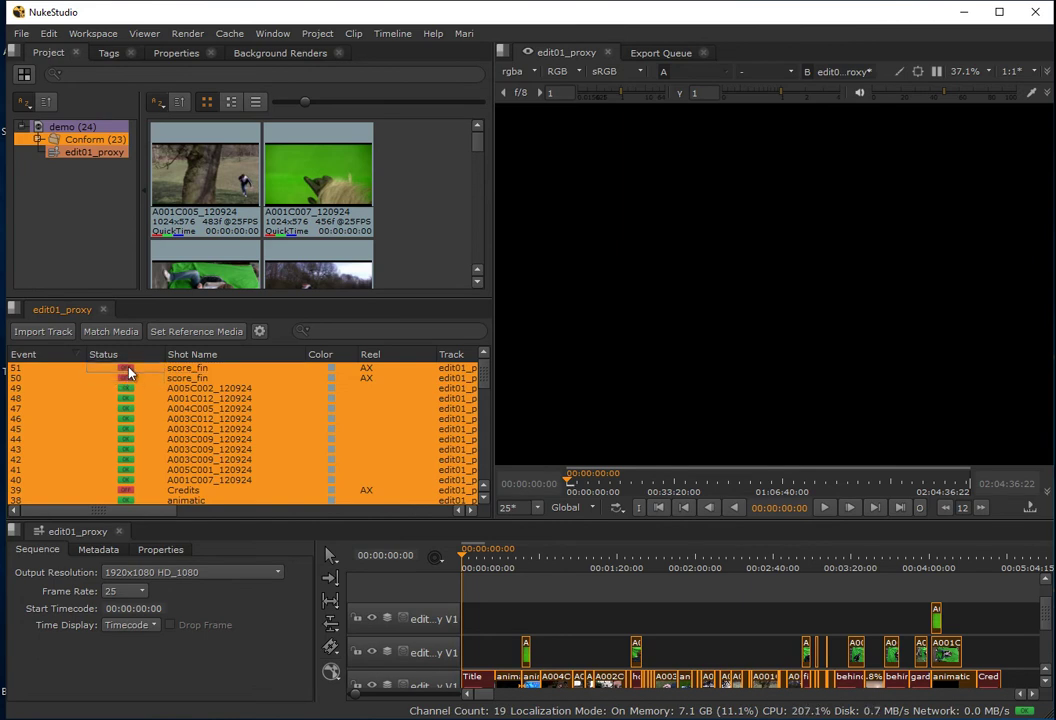
# - Examine the event list from event 51 down to event 01 for shots that are still offline
pyautogui.moveTo(185, 378)
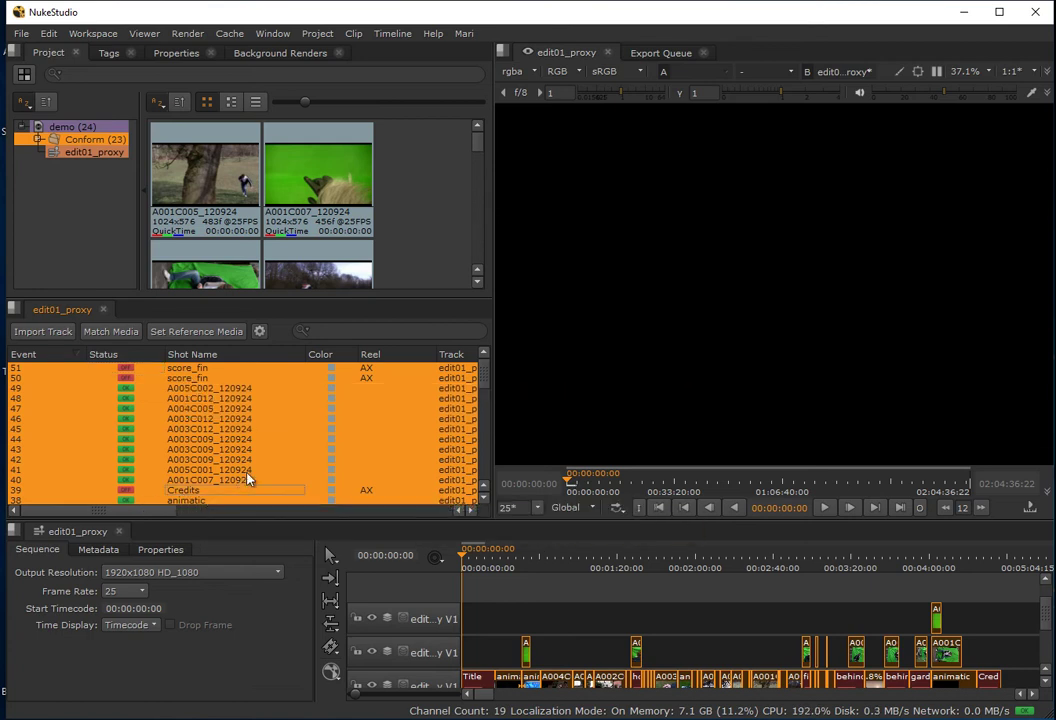
pyautogui.moveTo(485, 360)
pyautogui.mouseDown()
pyautogui.moveTo(481, 481)
pyautogui.moveTo(490, 375)
pyautogui.mouseUp()
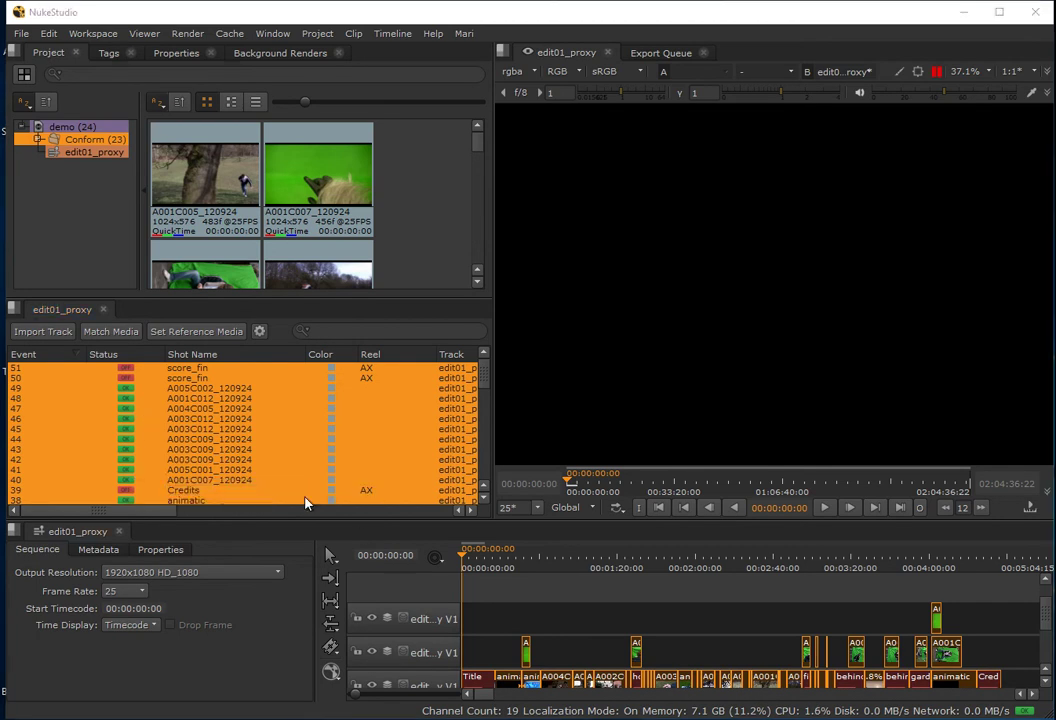
pyautogui.moveTo(485, 390); pyautogui.dragTo(487, 480)
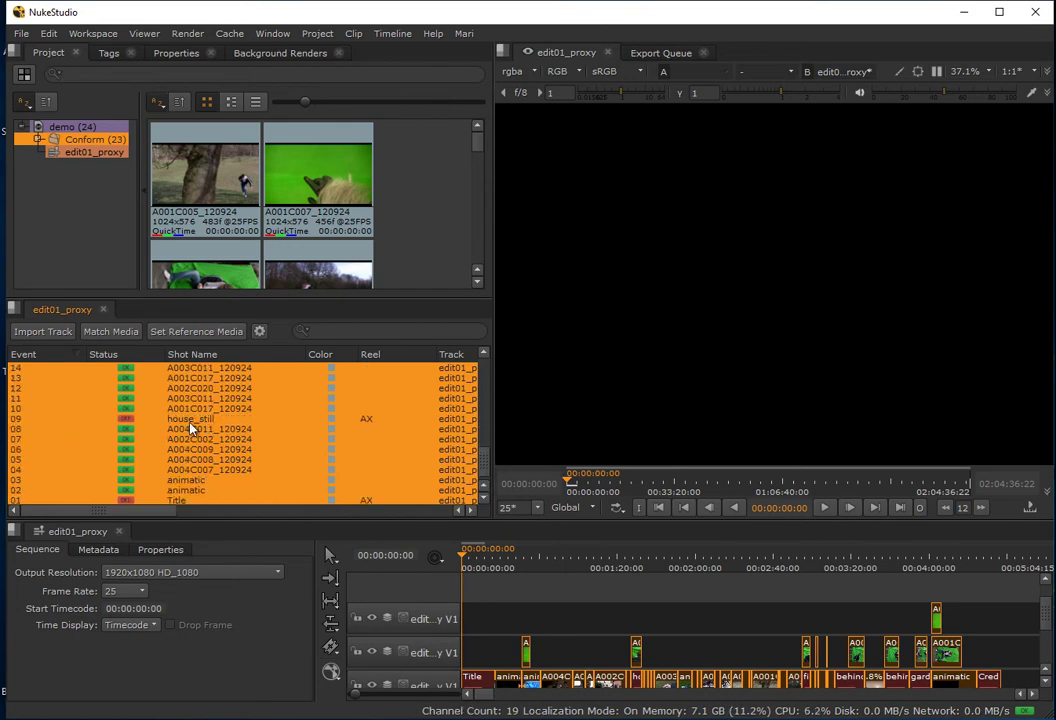
pyautogui.moveTo(181, 433)
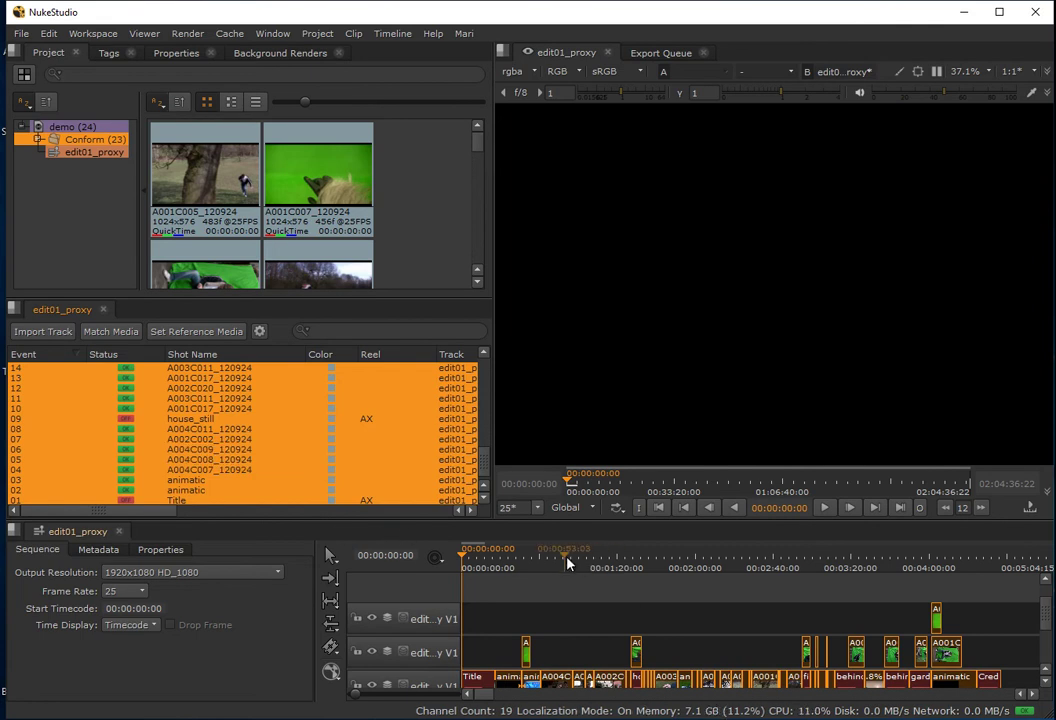
# - Scrub the conformed sequence to 00:03:19:05 and hide the two upper video tracks
pyautogui.moveTo(520, 565); pyautogui.dragTo(850, 563)
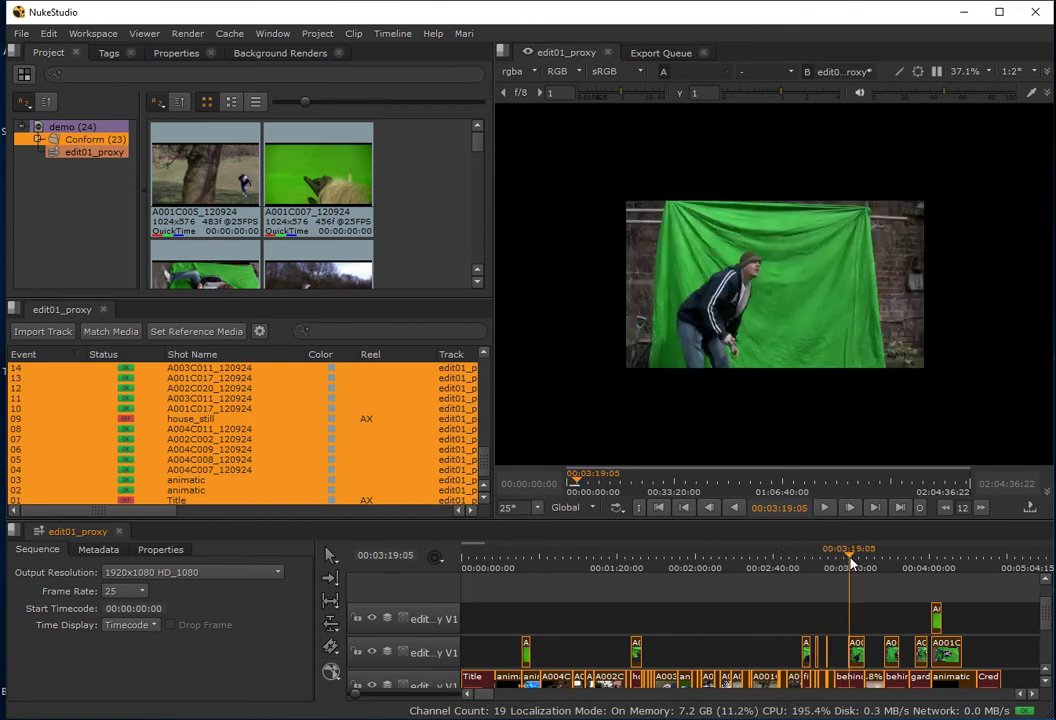
pyautogui.click(373, 651)
pyautogui.click(372, 618)
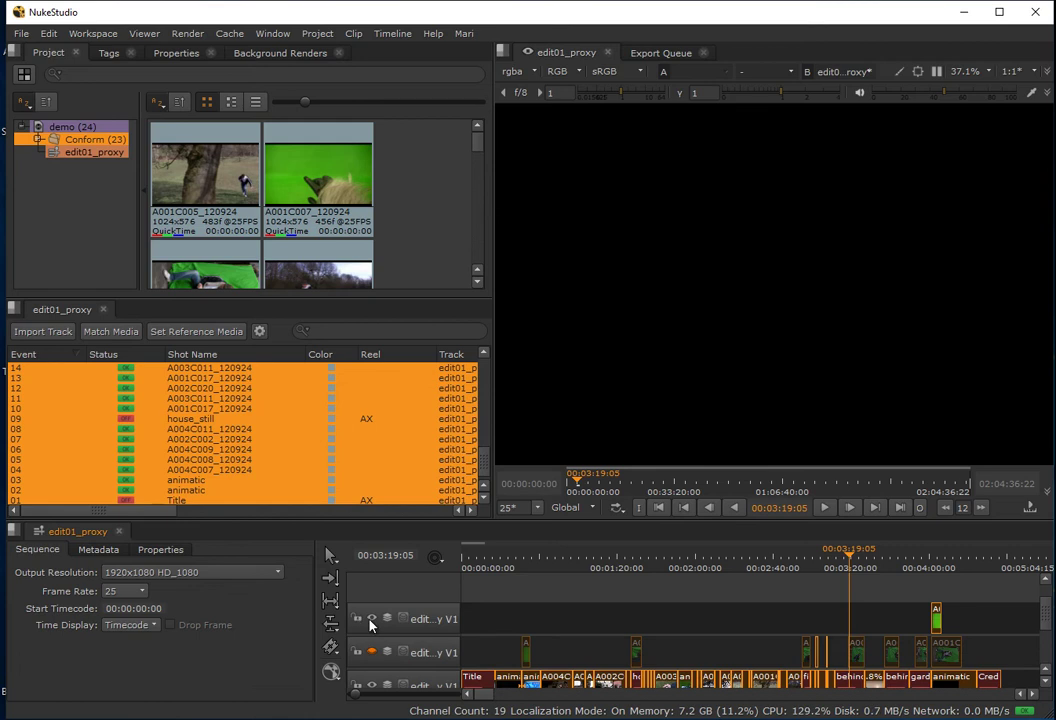
# - Move the playhead to 00:03:17:15 over the offline behind_rock clip and examine the first rows of the event list again
pyautogui.moveTo(728, 585); pyautogui.dragTo(845, 624)
pyautogui.scroll(-1, 890, 670)
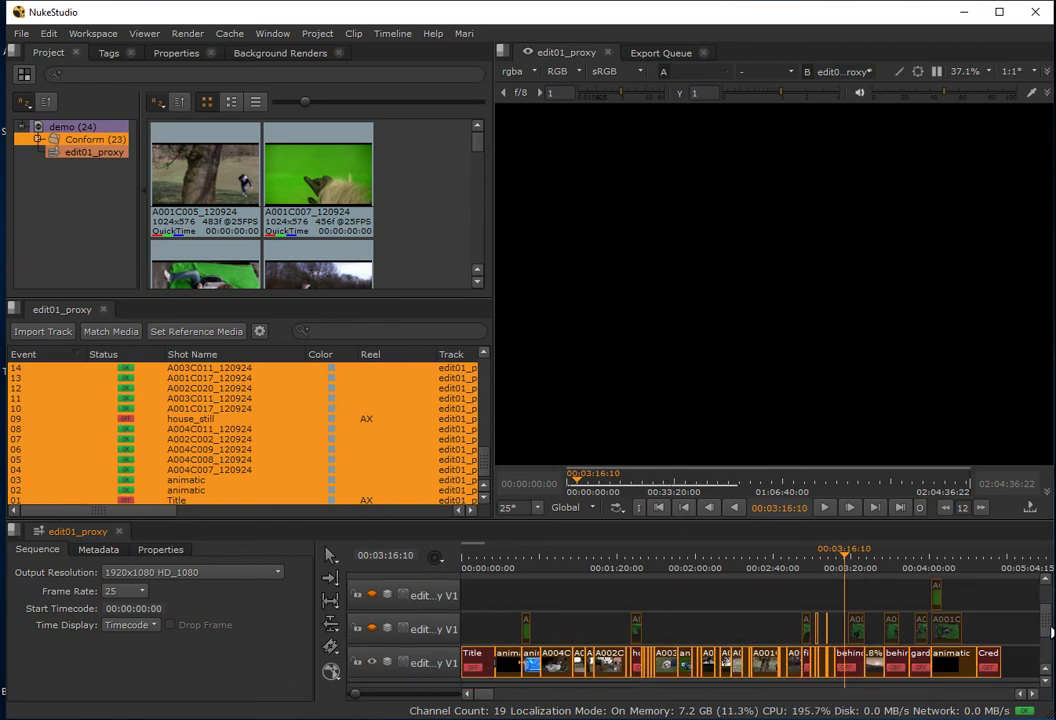
pyautogui.moveTo(846, 568)
pyautogui.mouseDown()
pyautogui.moveTo(917, 570)
pyautogui.moveTo(848, 570)
pyautogui.mouseUp()
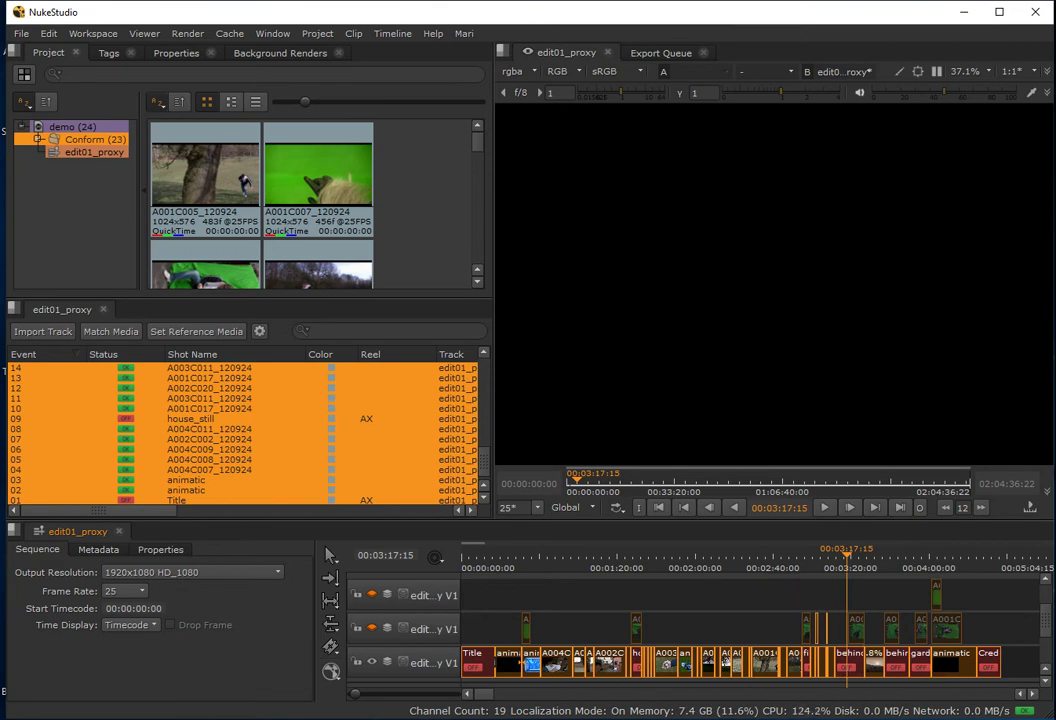
pyautogui.moveTo(484, 468); pyautogui.dragTo(488, 378)
pyautogui.scroll(1, 291, 400)
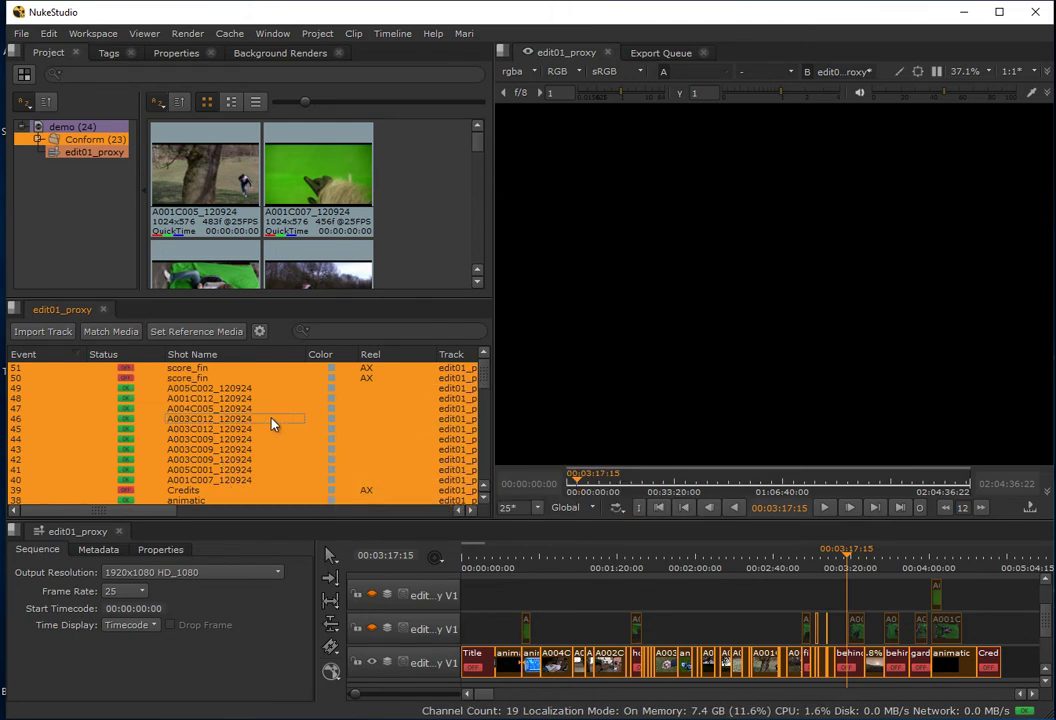
# - Match both score_fin events, 51 and 50, to media/audio/score_fin.aif with all native rules enabled and clips with non-overlapping timecode ignored
pyautogui.press('space')
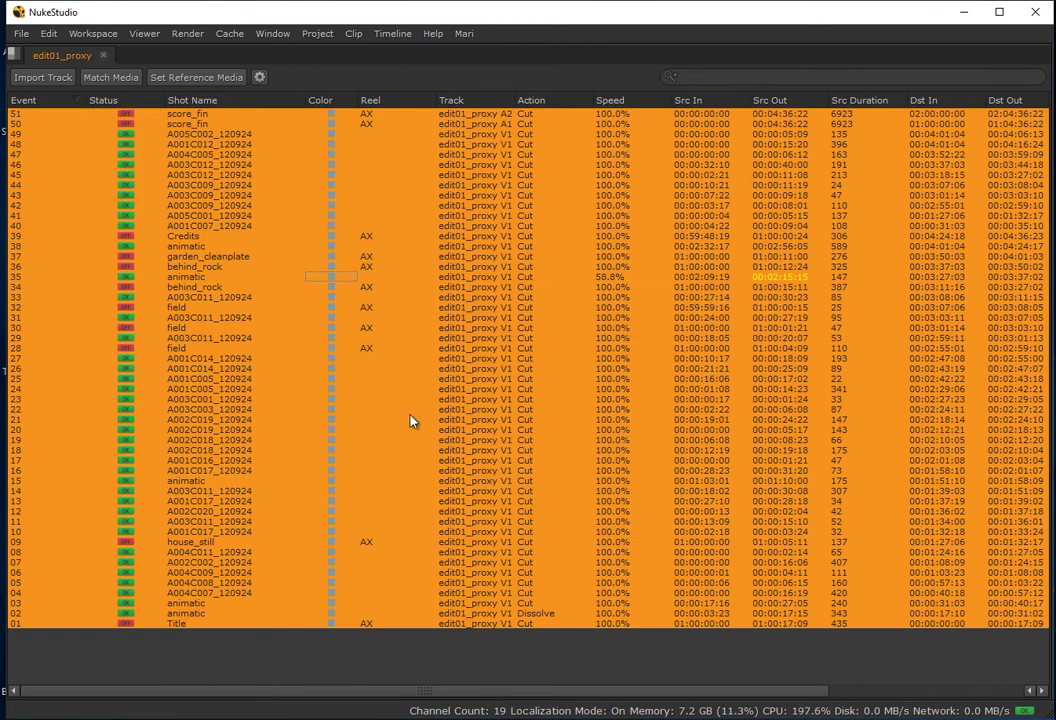
pyautogui.click(541, 665)
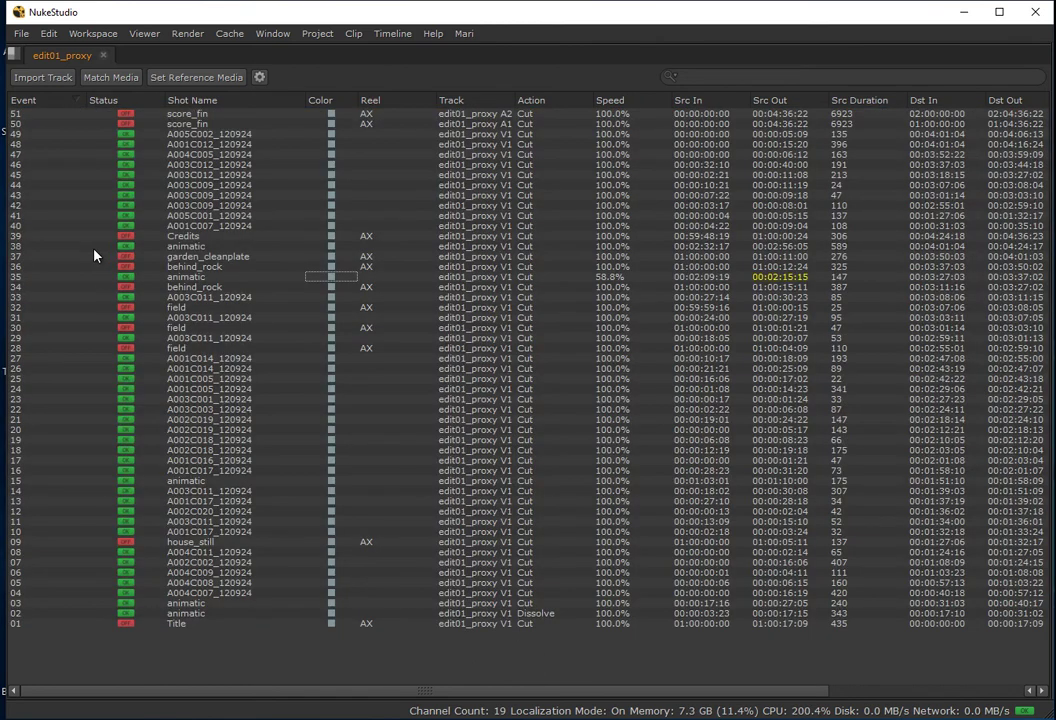
pyautogui.click(184, 115)
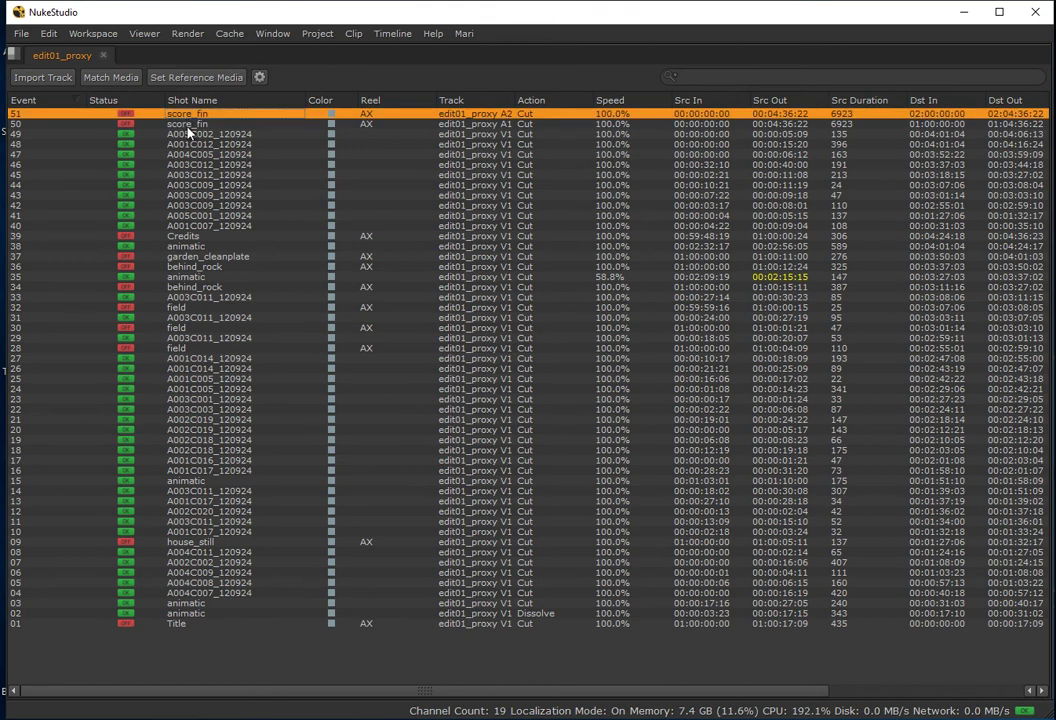
pyautogui.keyDown('shift'); pyautogui.click(186, 124); pyautogui.keyUp('shift')
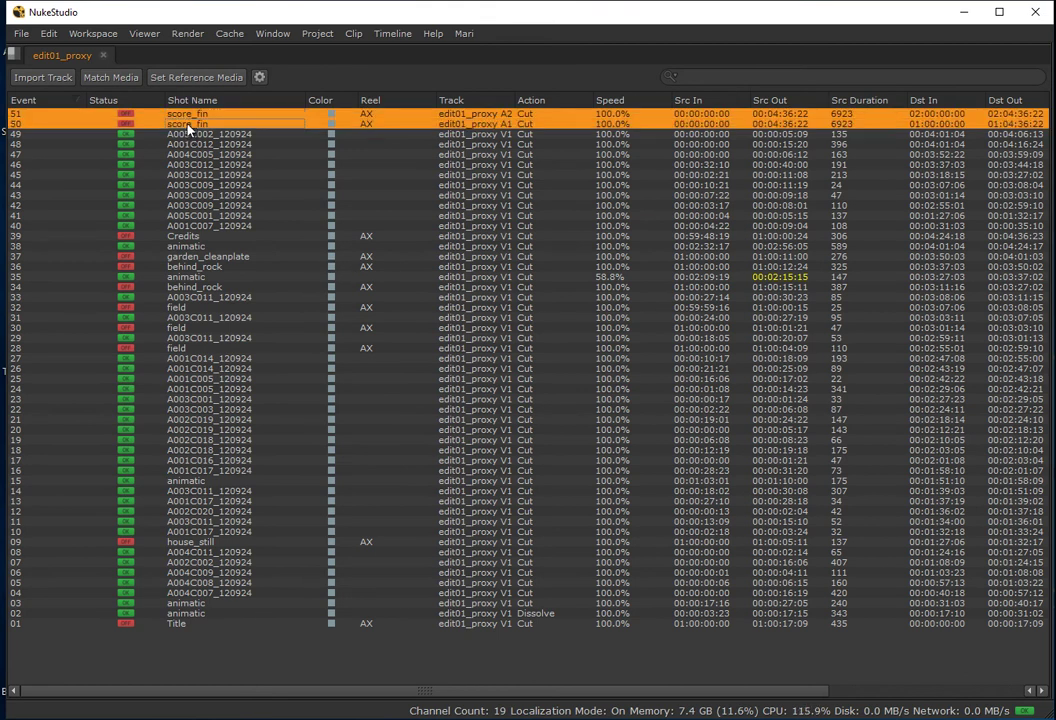
pyautogui.click(105, 80)
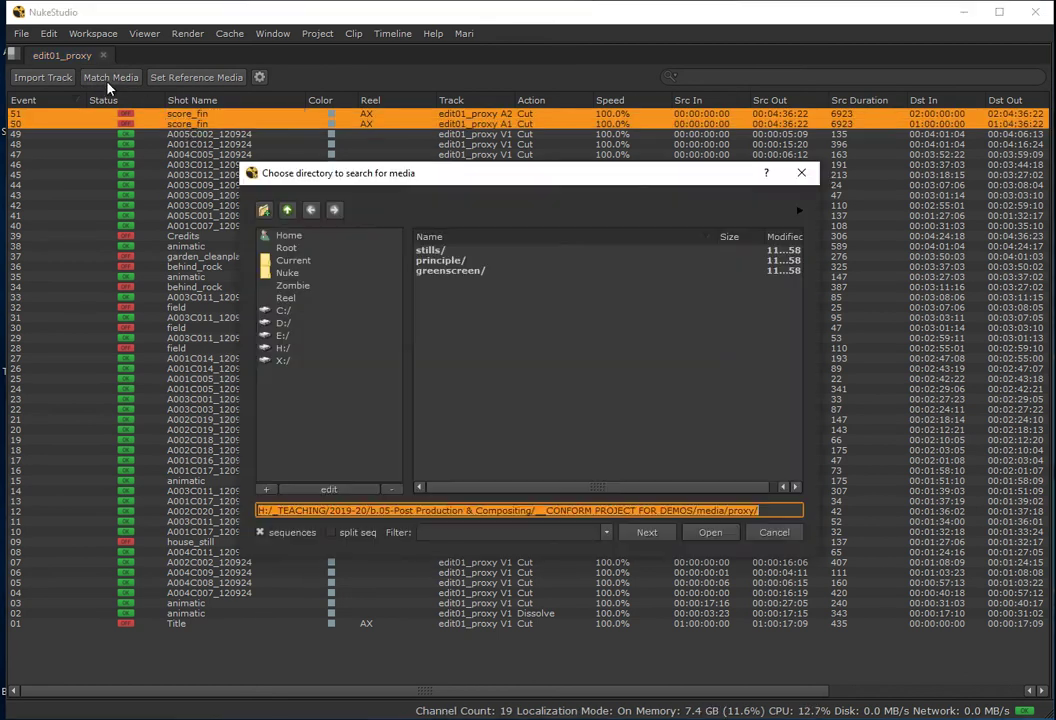
pyautogui.click(288, 211)
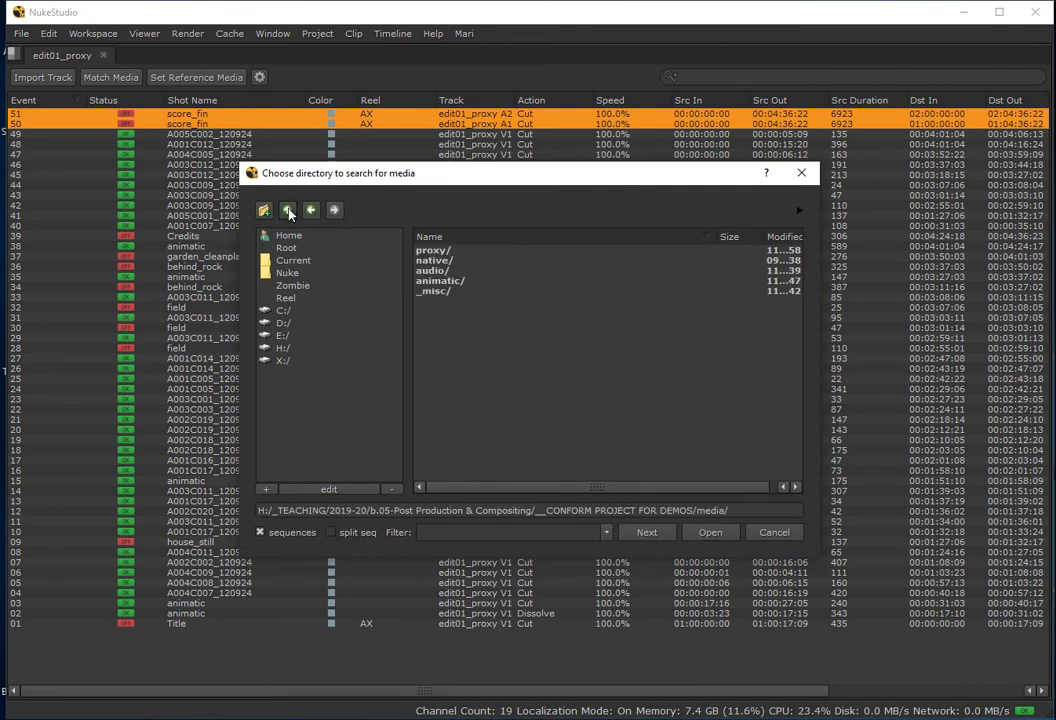
pyautogui.doubleClick(433, 270)
pyautogui.click(441, 251)
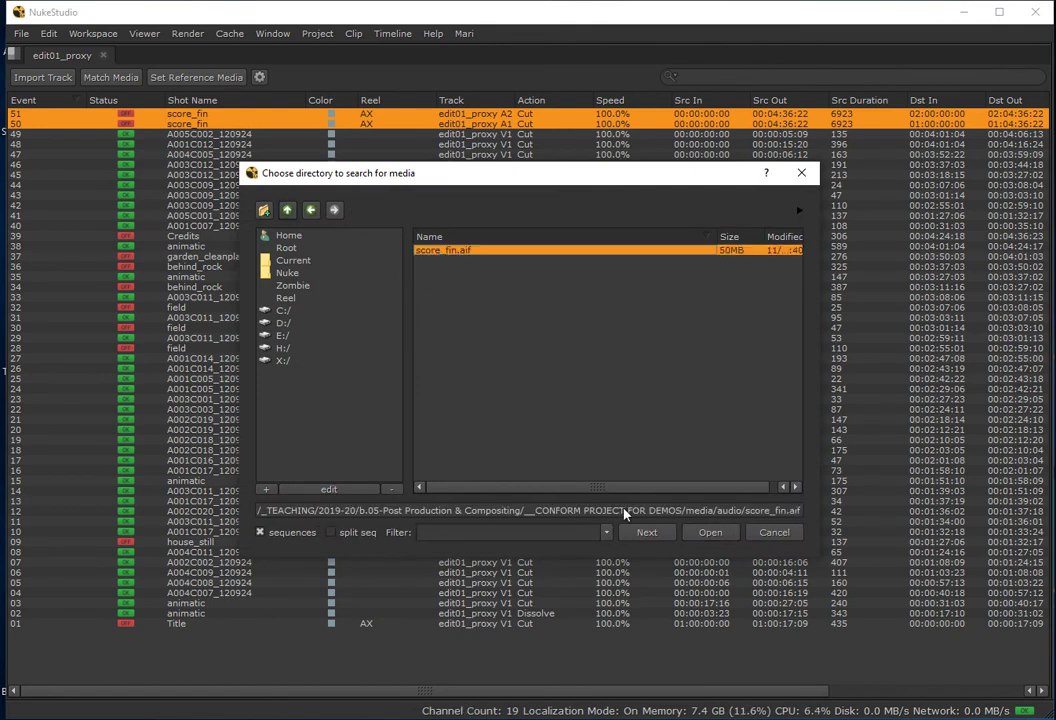
pyautogui.click(700, 535)
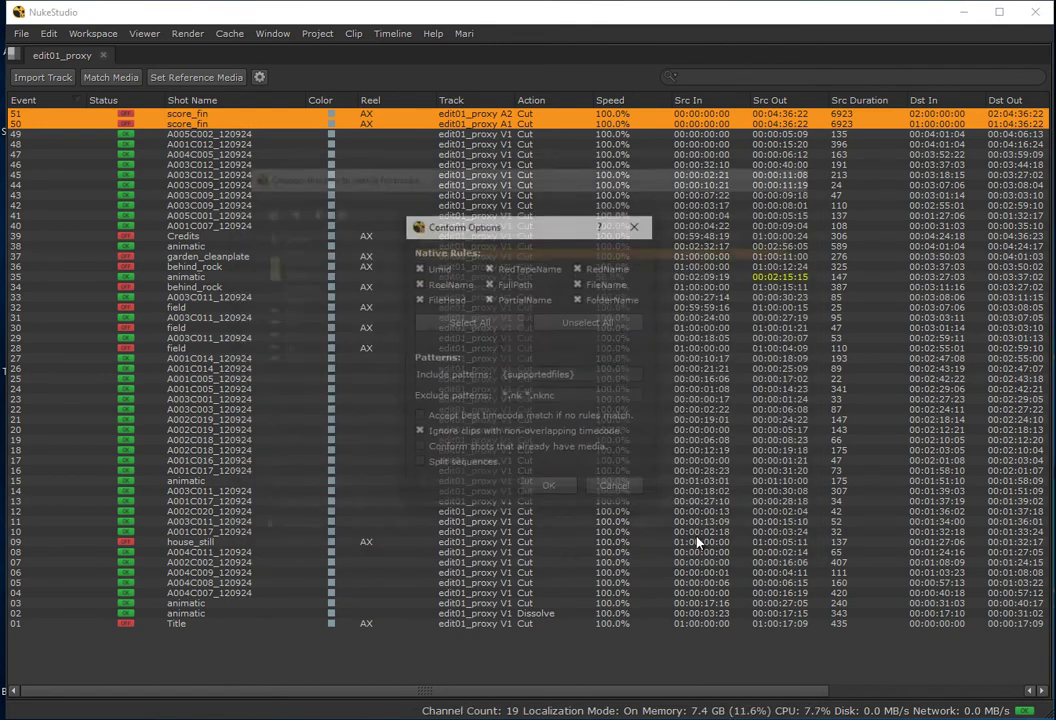
pyautogui.click(549, 487)
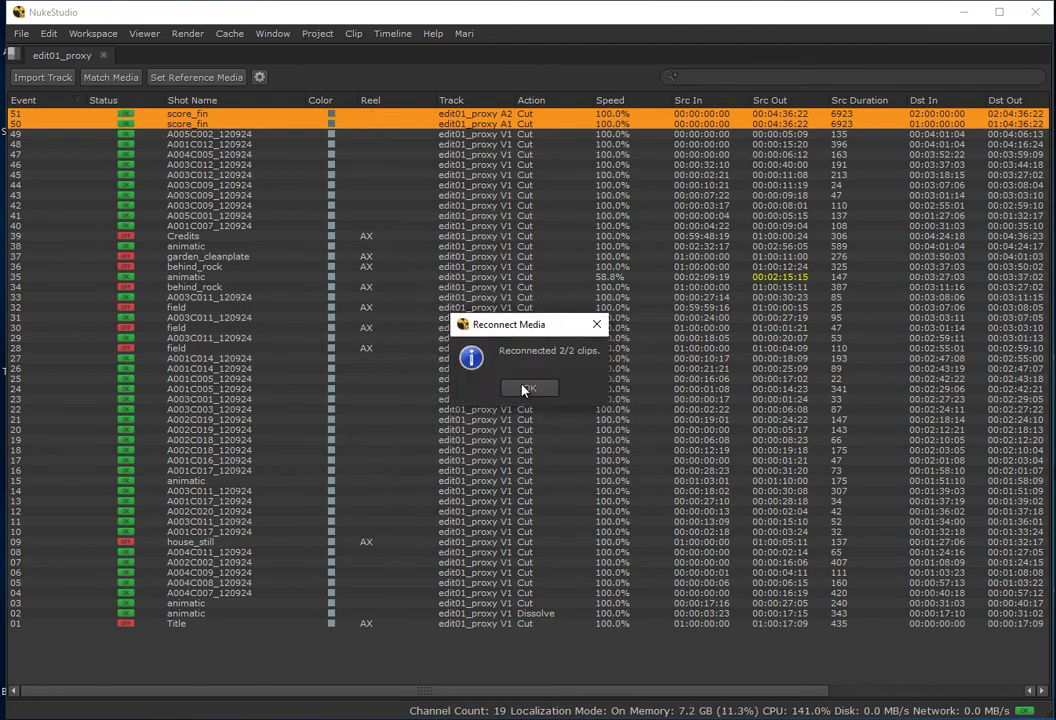
pyautogui.click(537, 391)
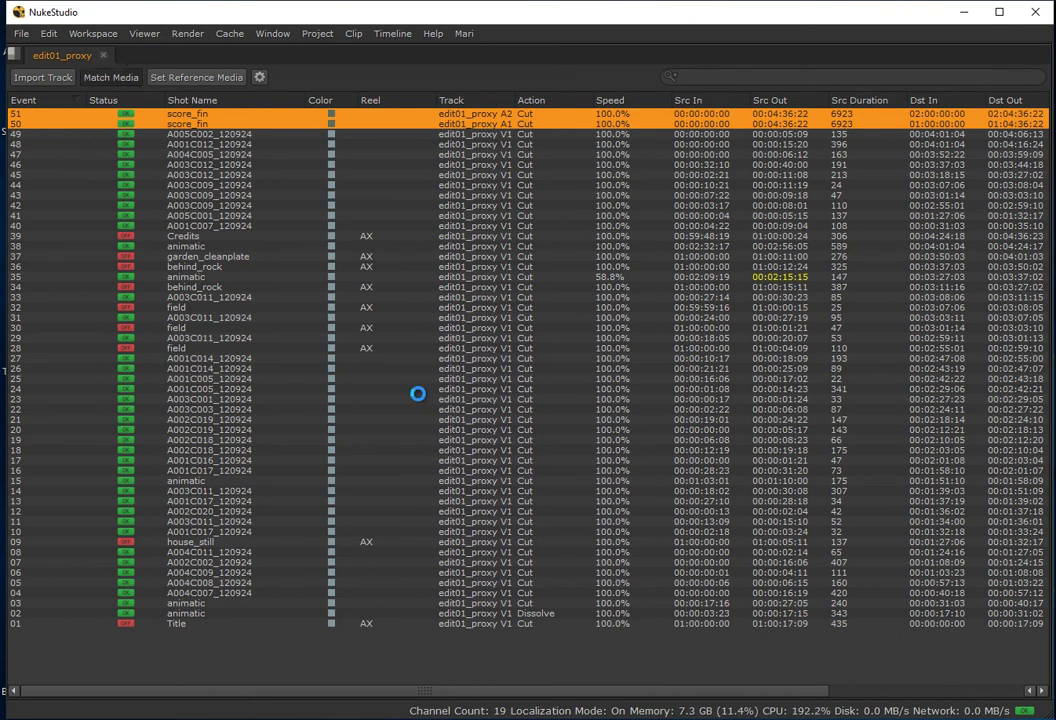
# - Restore the full workspace layout from the enlarged event list and return the sequence playhead to 00:00:00:00
pyautogui.click(772, 532)
pyautogui.rightClick(431, 372)
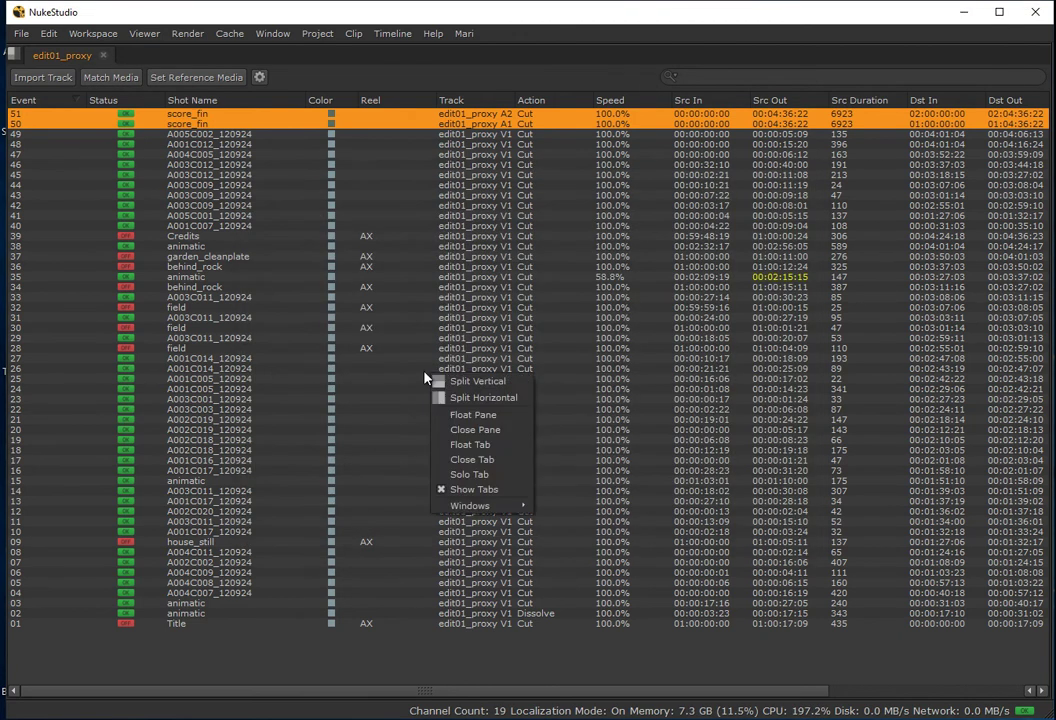
pyautogui.hotkey('shift', 'F3')
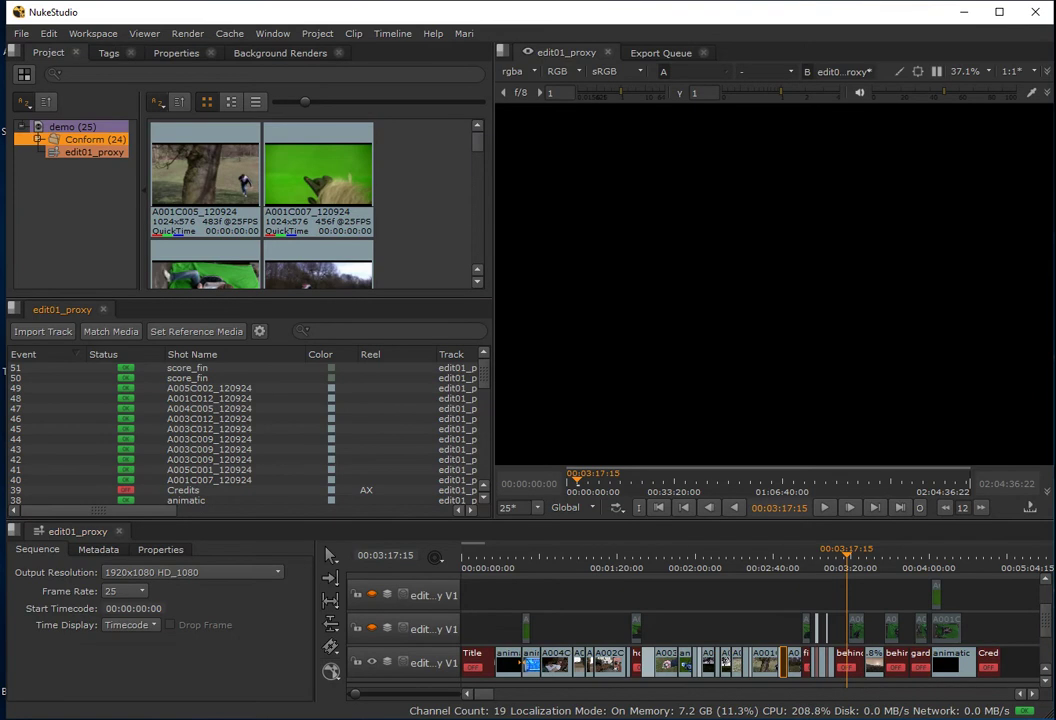
pyautogui.scroll(-1, 1047, 632)
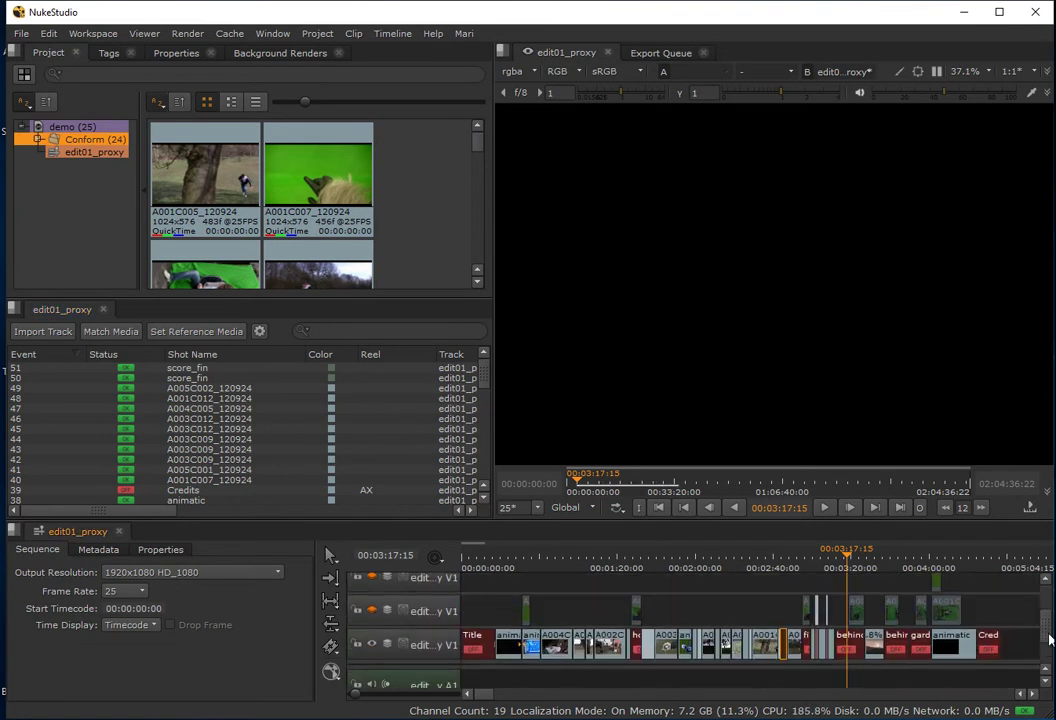
pyautogui.scroll(-1, 1044, 630)
pyautogui.moveTo(1044, 630); pyautogui.dragTo(1044, 642)
pyautogui.click(660, 509)
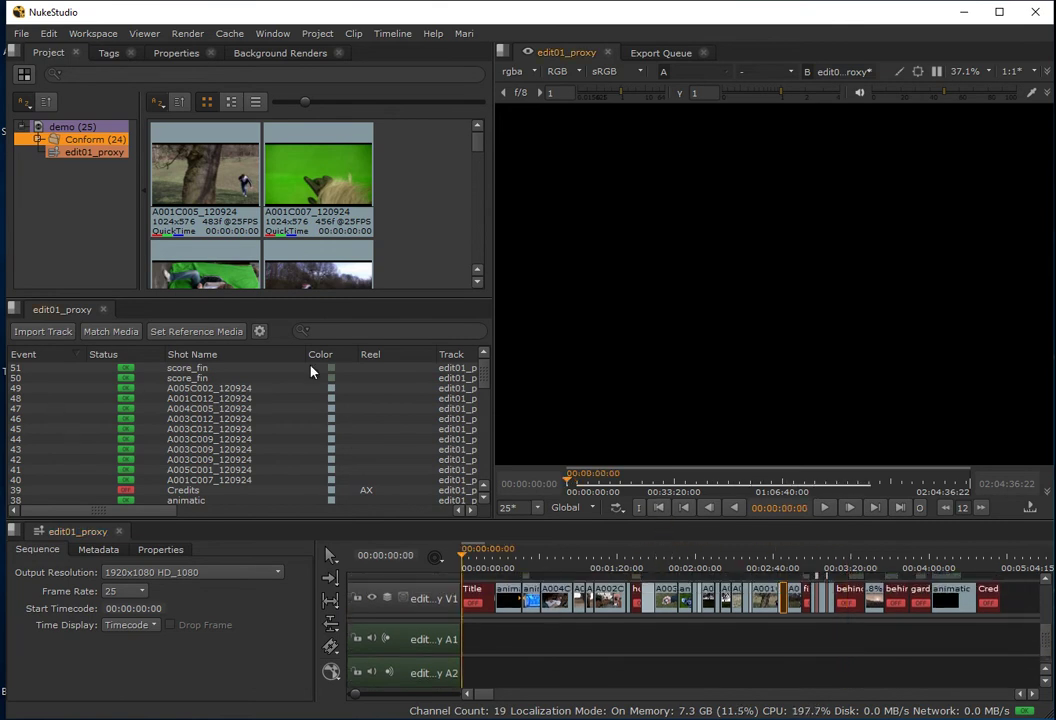
# - Place the score_fin clip from the Conform bin's audio folder on audio tracks A1 and A2 at the sequence start
pyautogui.click(37, 140)
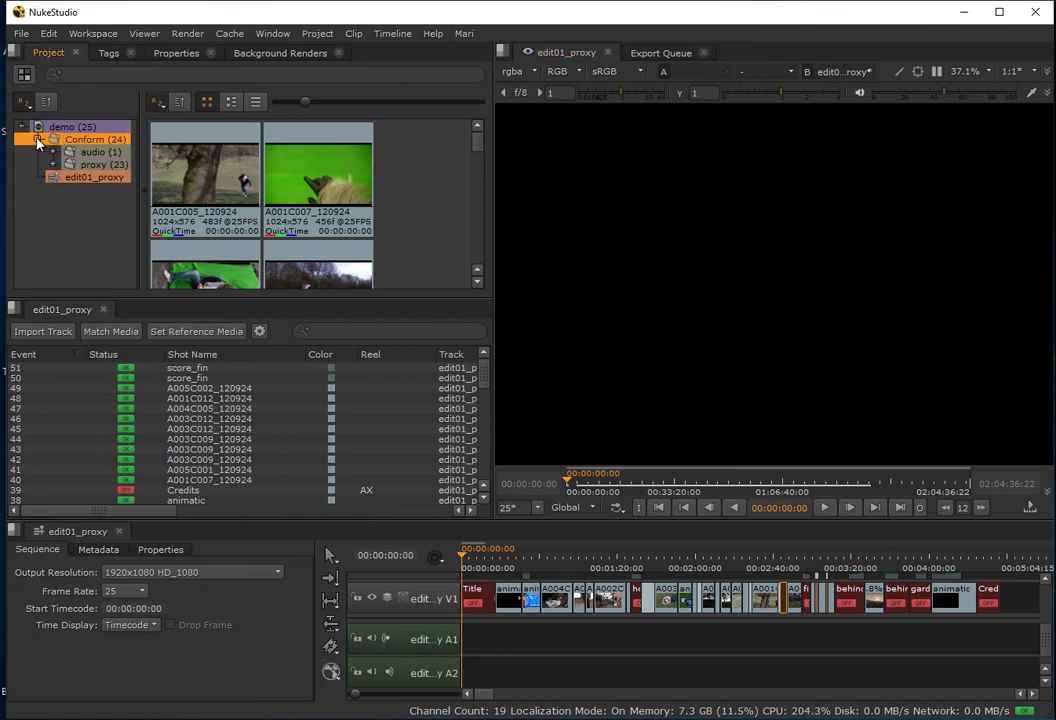
pyautogui.click(53, 152)
pyautogui.moveTo(90, 163); pyautogui.dragTo(468, 655)
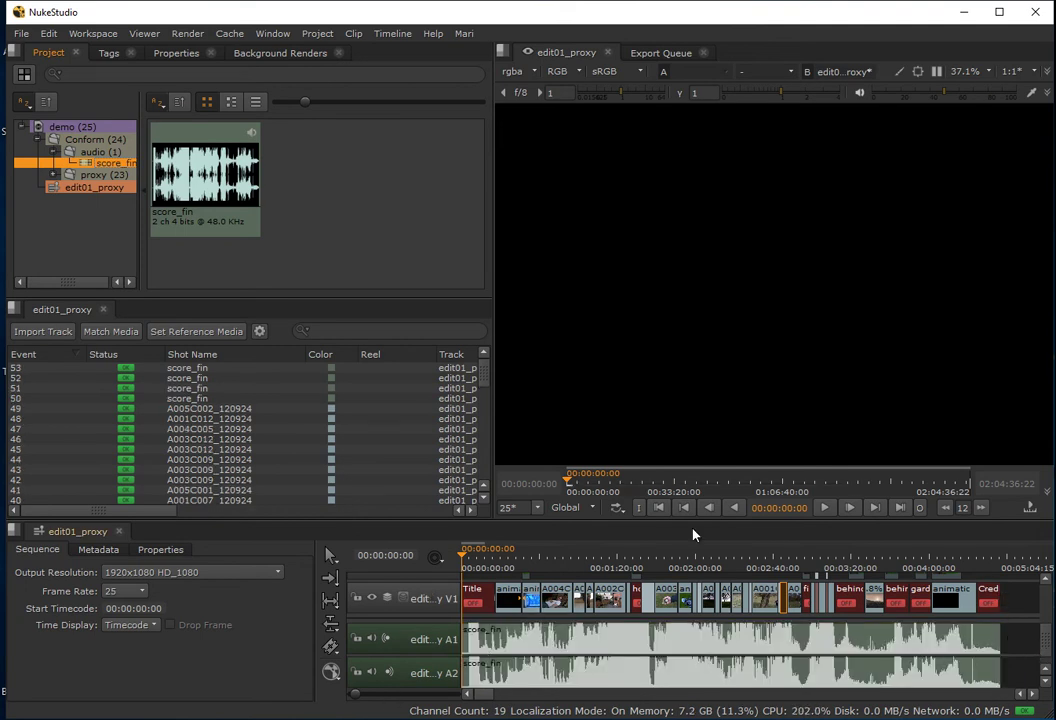
# - Play the sequence with its score from the start and from about 00:00:25:00, and return the playhead to 00:00:00:00
pyautogui.click(823, 509)
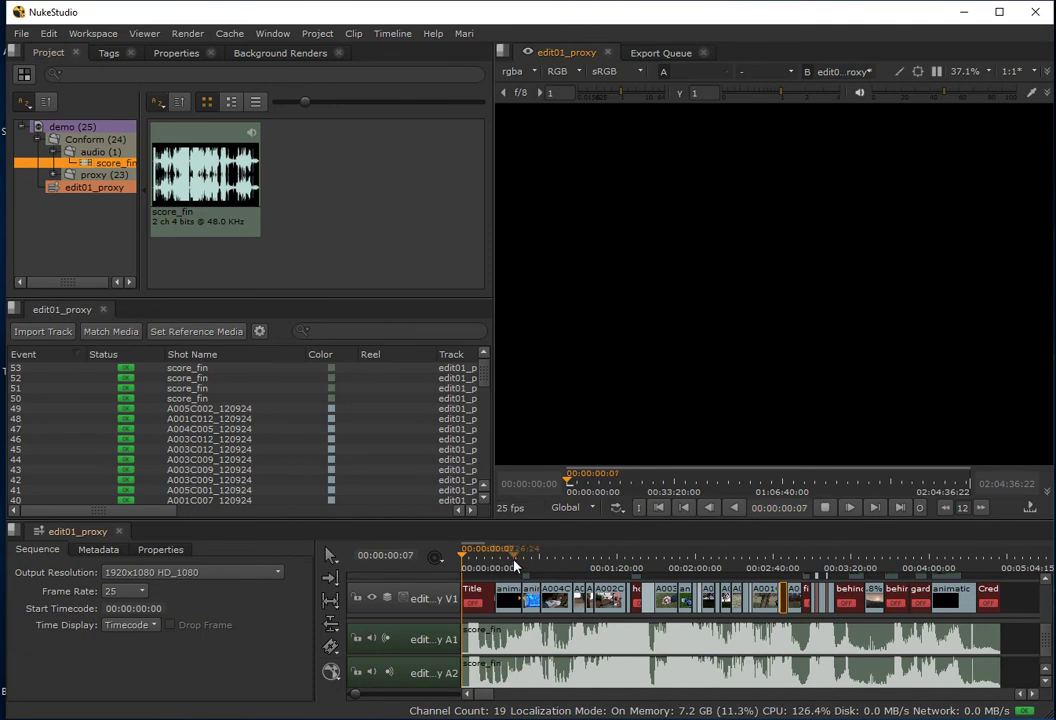
pyautogui.click(508, 552)
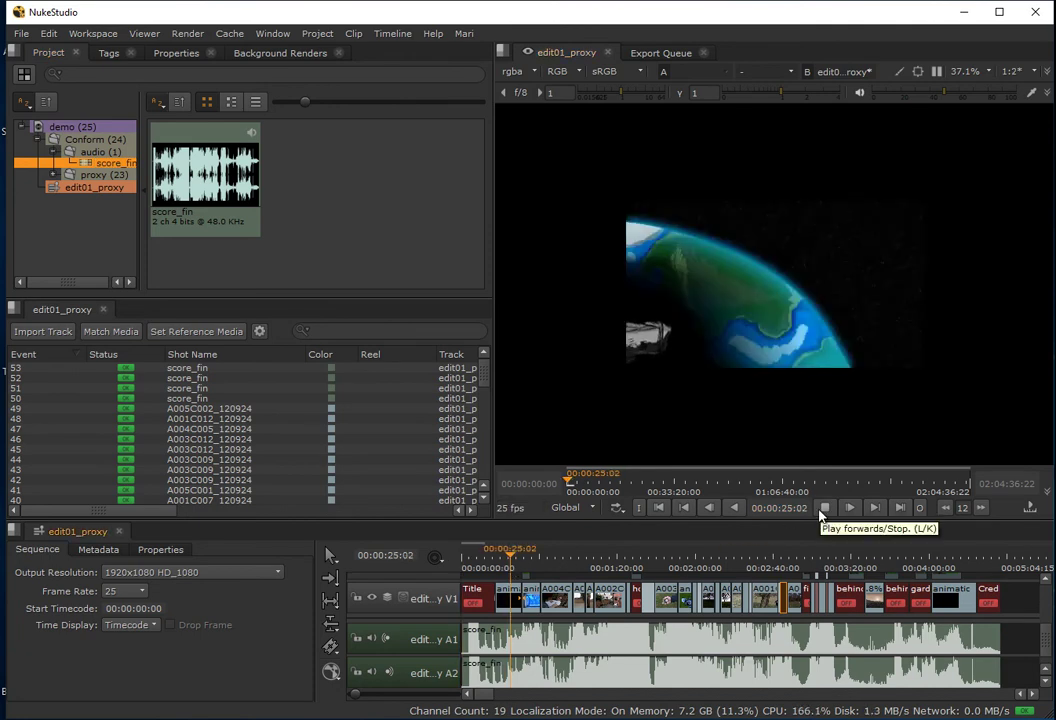
pyautogui.click(823, 509)
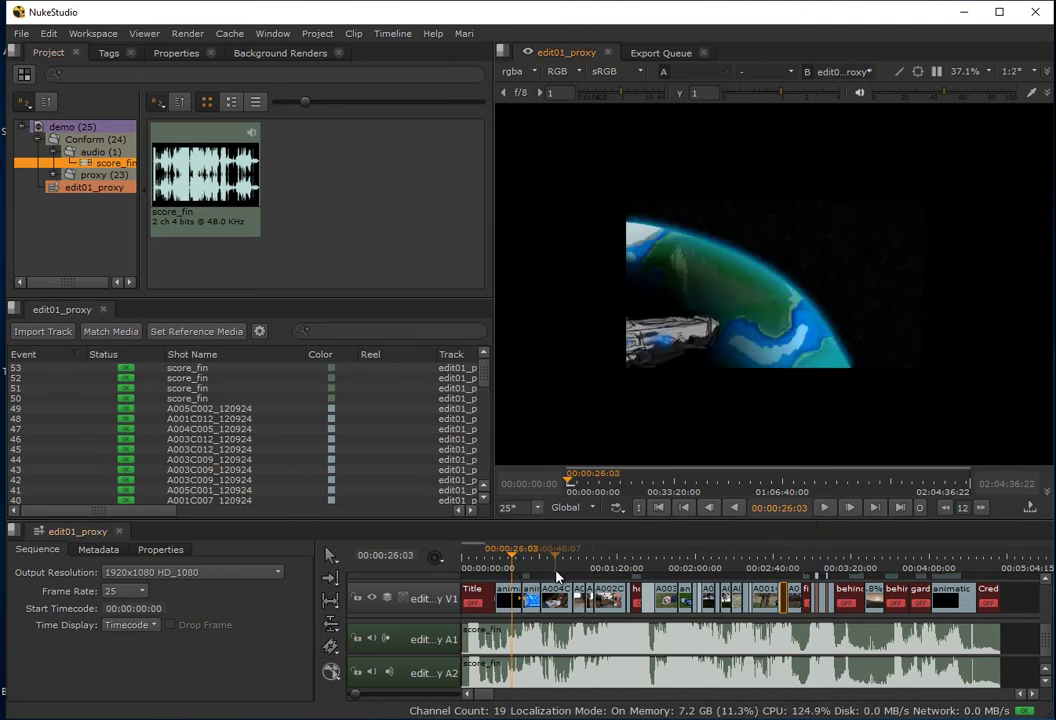
pyautogui.moveTo(513, 565); pyautogui.dragTo(394, 549)
# - Match the offline garden_cleanplate event to media/proxy/stills/garden_cleanplate.png with all native rules enabled and clips with non-overlapping timecode ignored
pyautogui.click(295, 470)
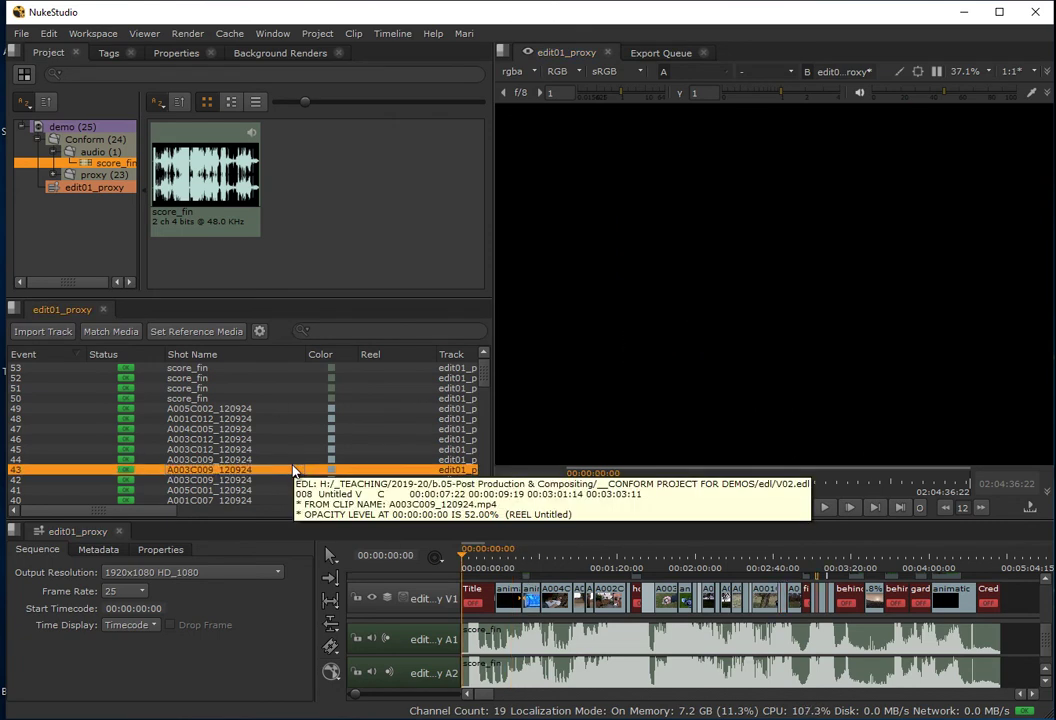
pyautogui.press('space')
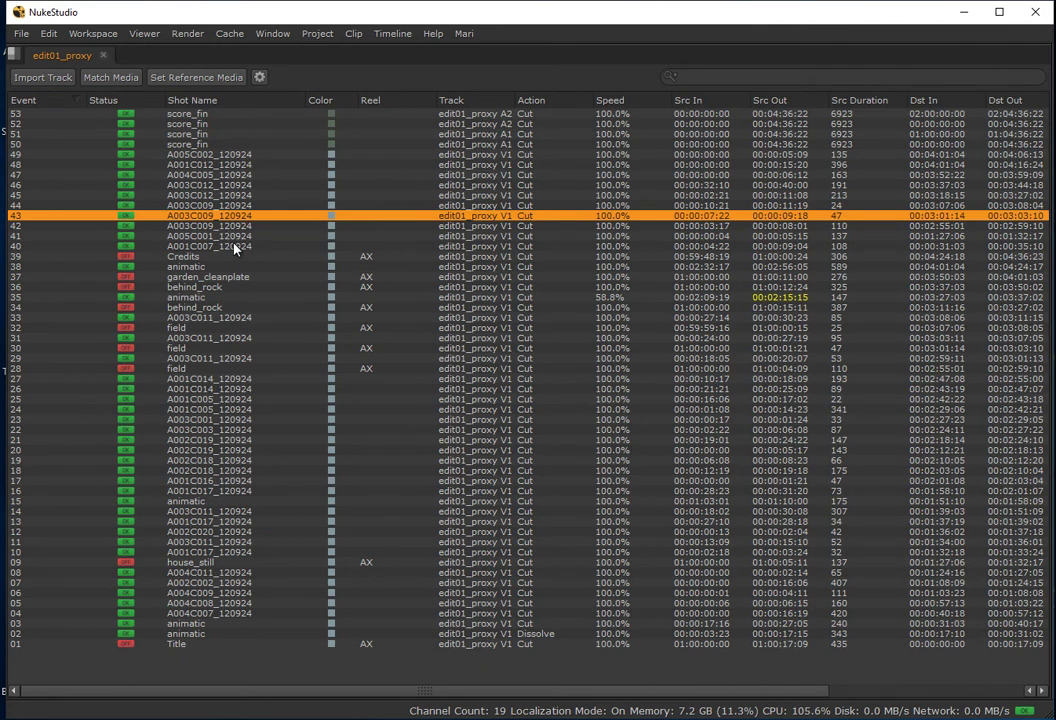
pyautogui.moveTo(127, 285)
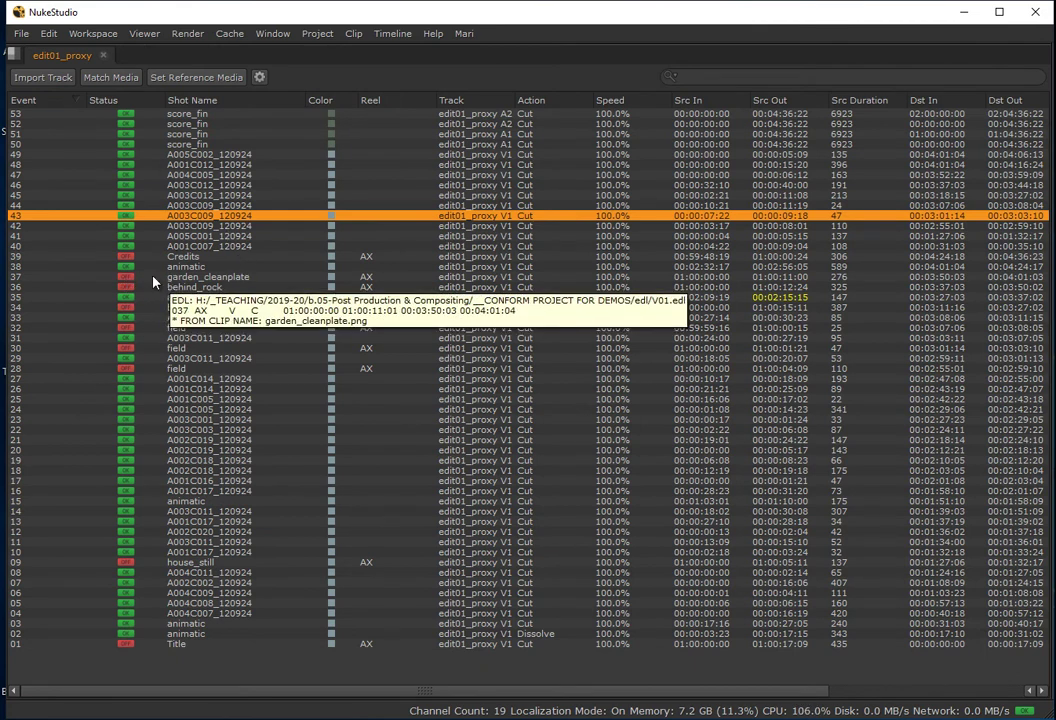
pyautogui.click(129, 279)
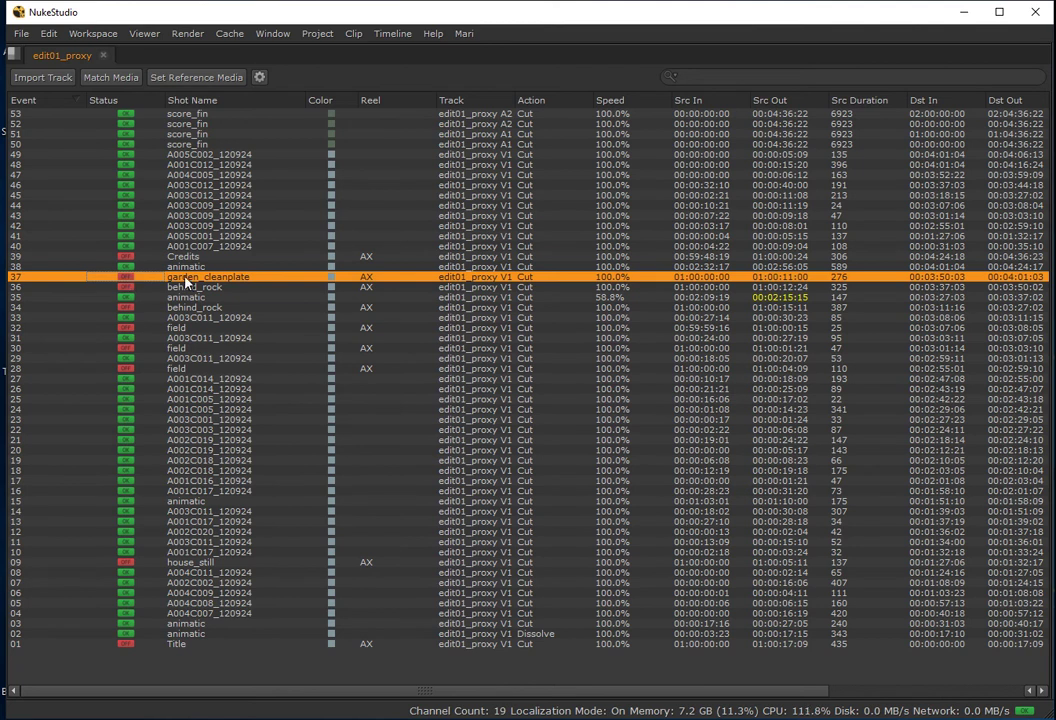
pyautogui.moveTo(186, 284)
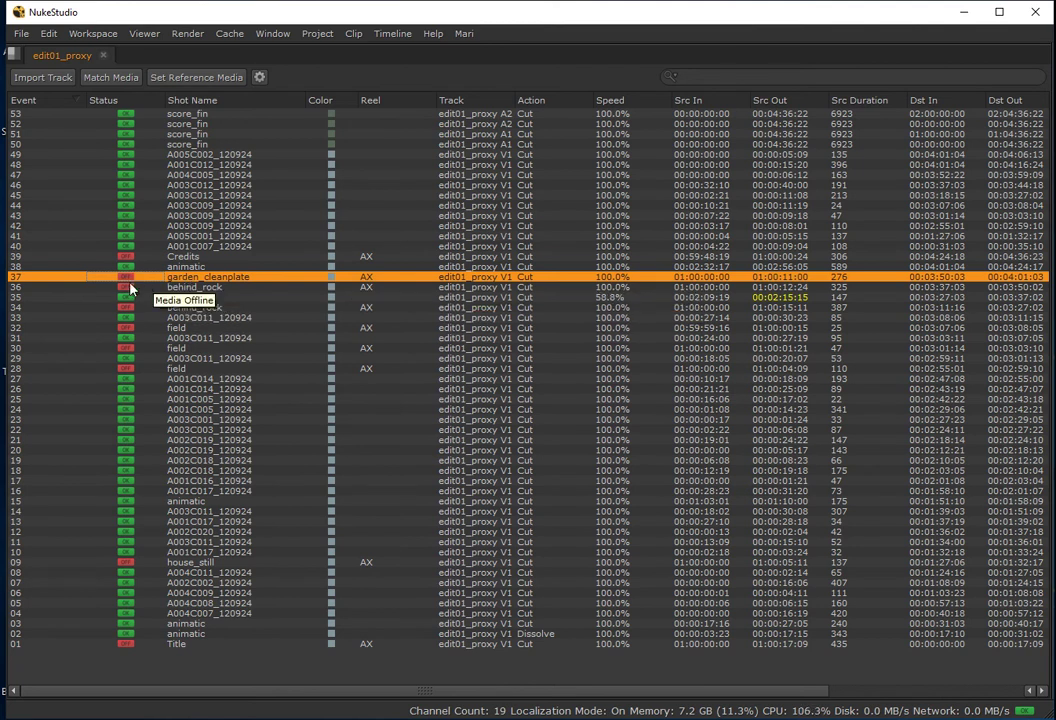
pyautogui.moveTo(137, 388)
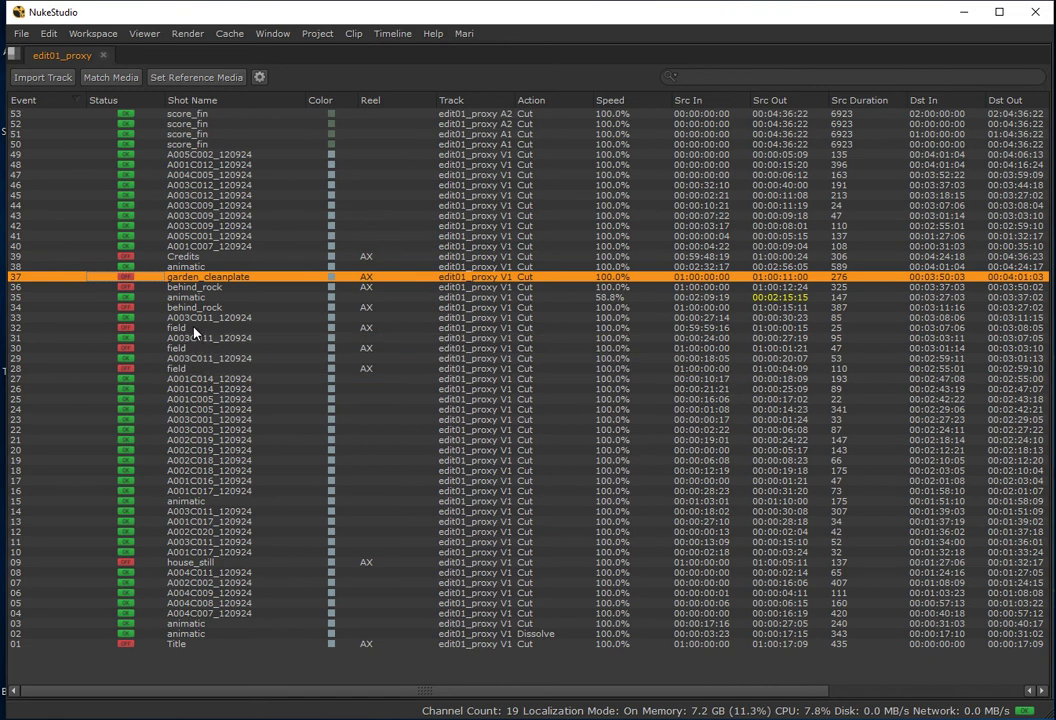
pyautogui.click(130, 82)
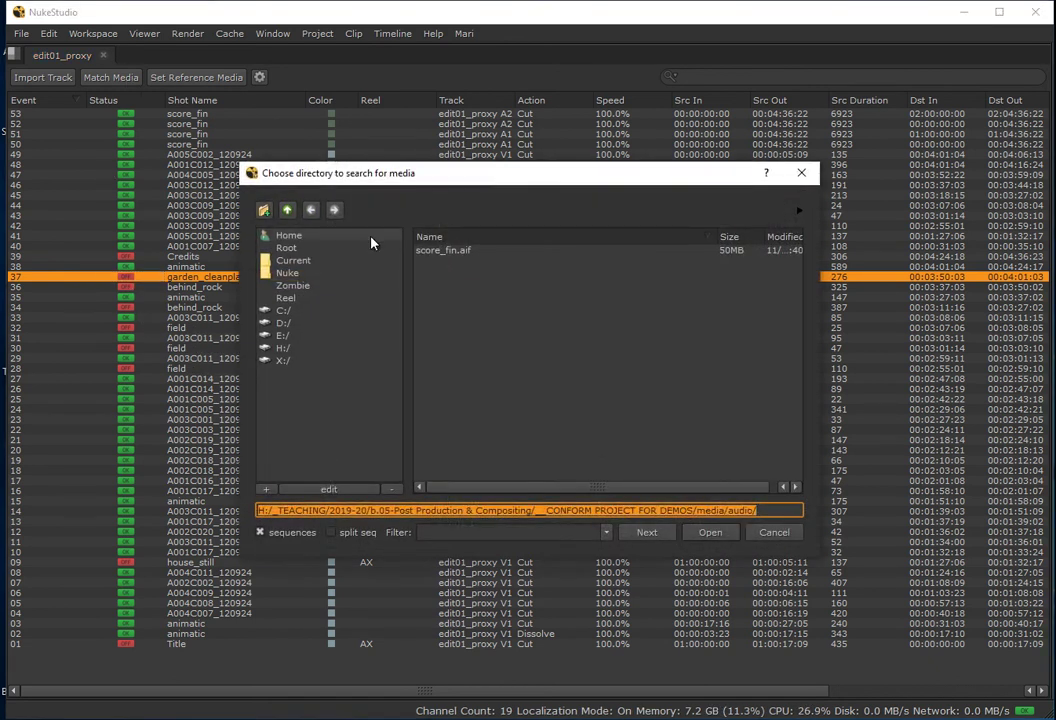
pyautogui.click(283, 211)
pyautogui.doubleClick(430, 250)
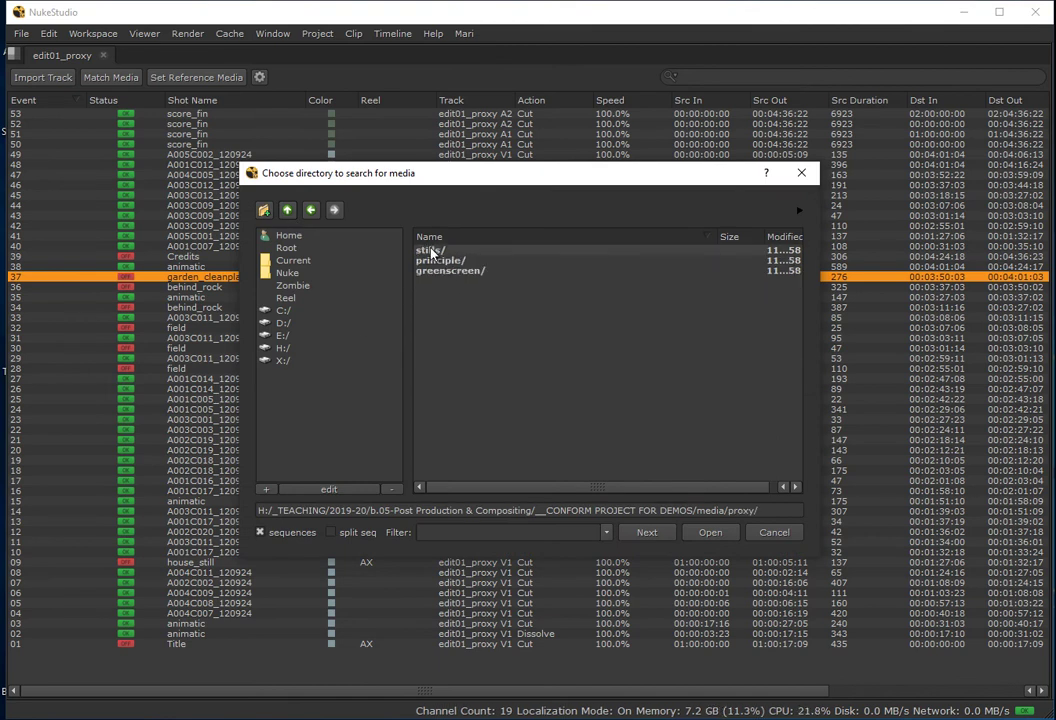
pyautogui.click(430, 250)
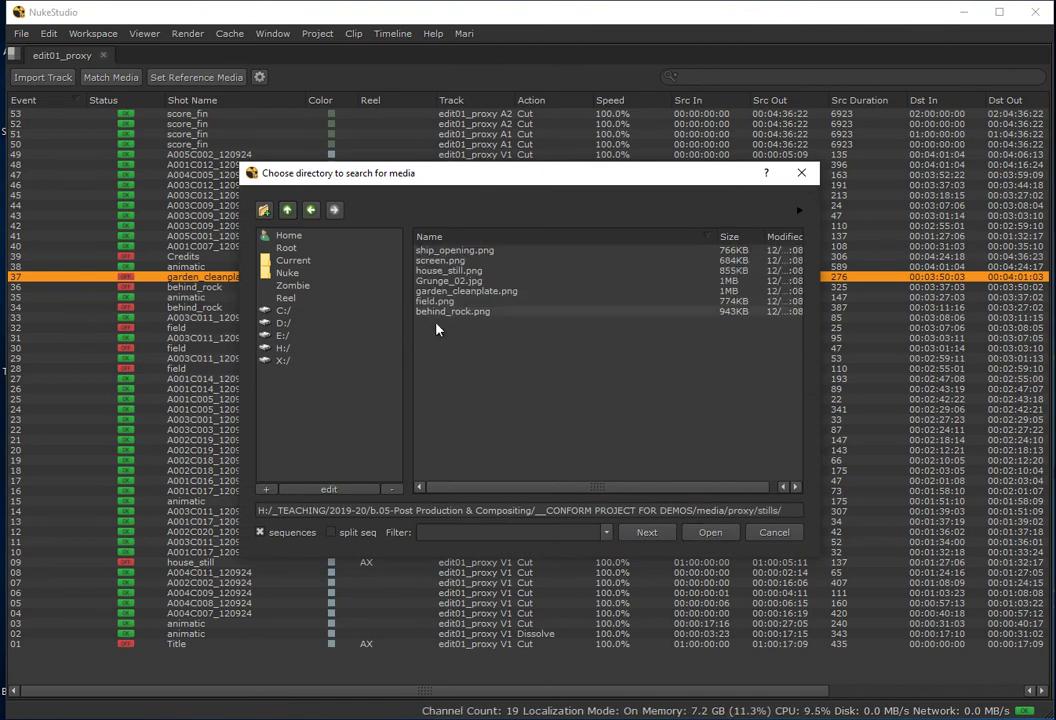
pyautogui.click(437, 292)
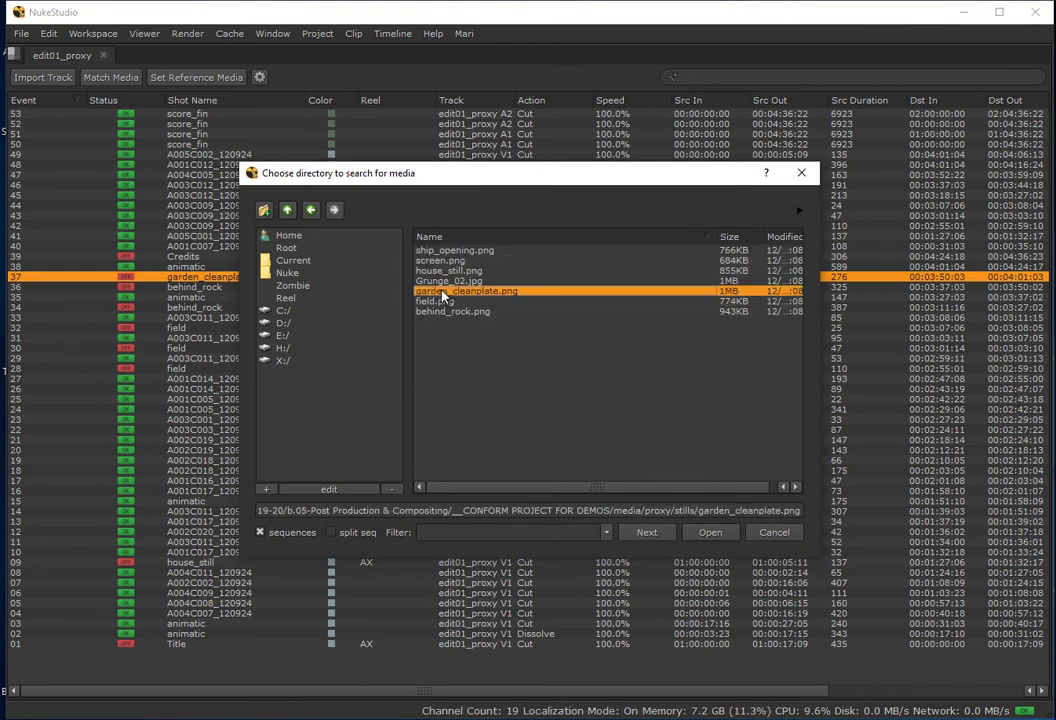
pyautogui.click(697, 543)
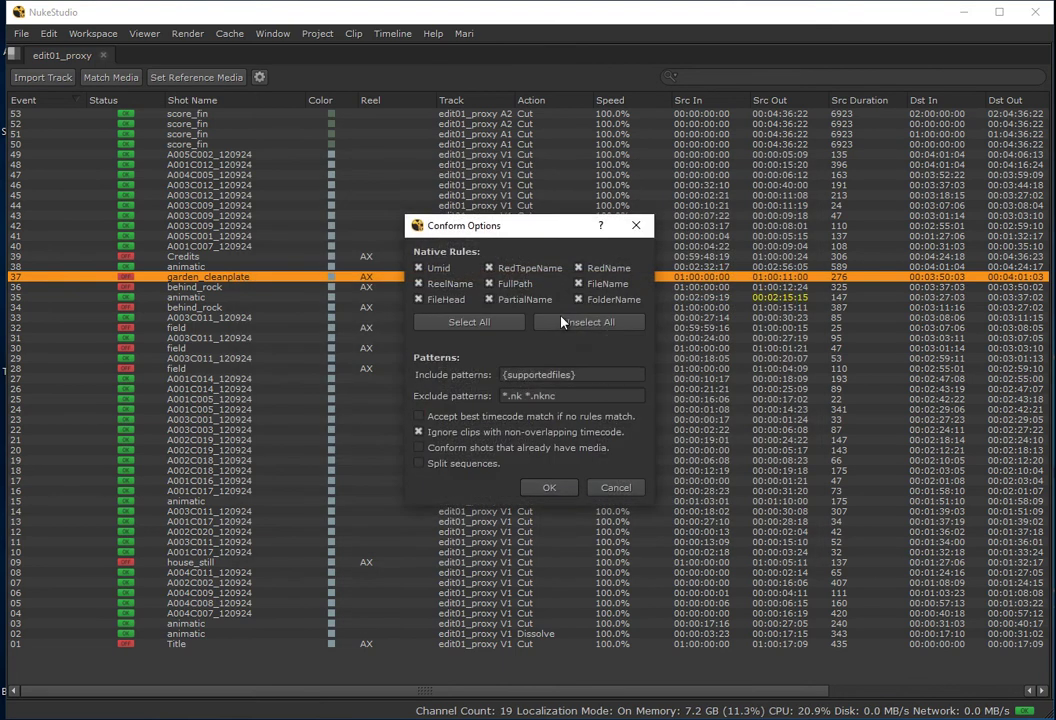
pyautogui.click(542, 486)
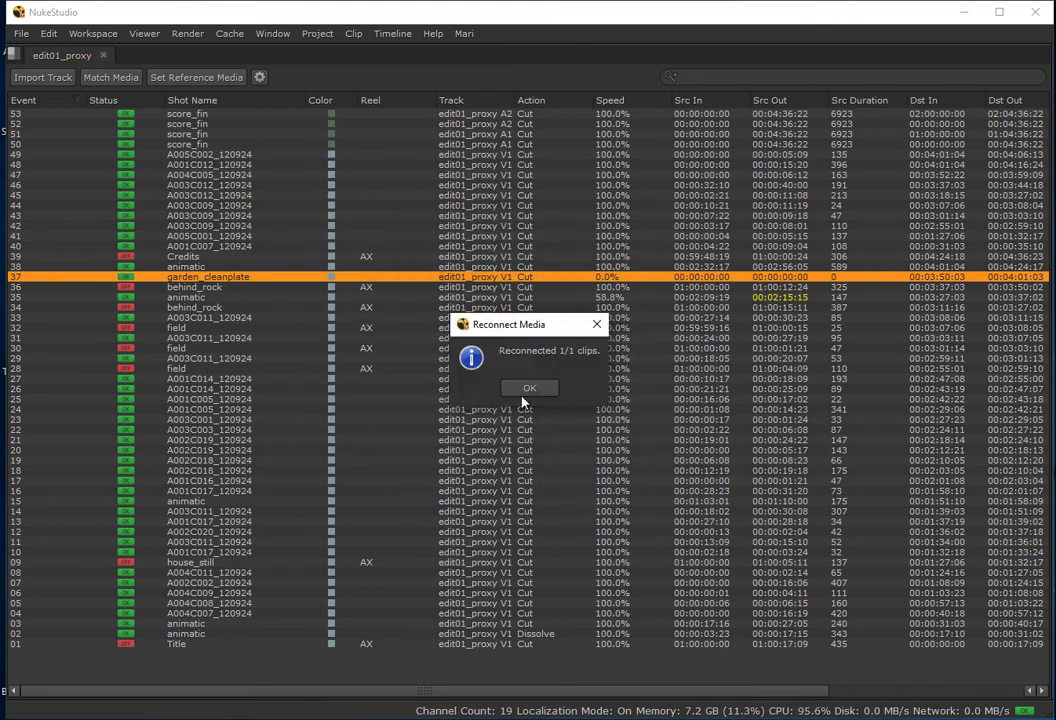
pyautogui.click(528, 389)
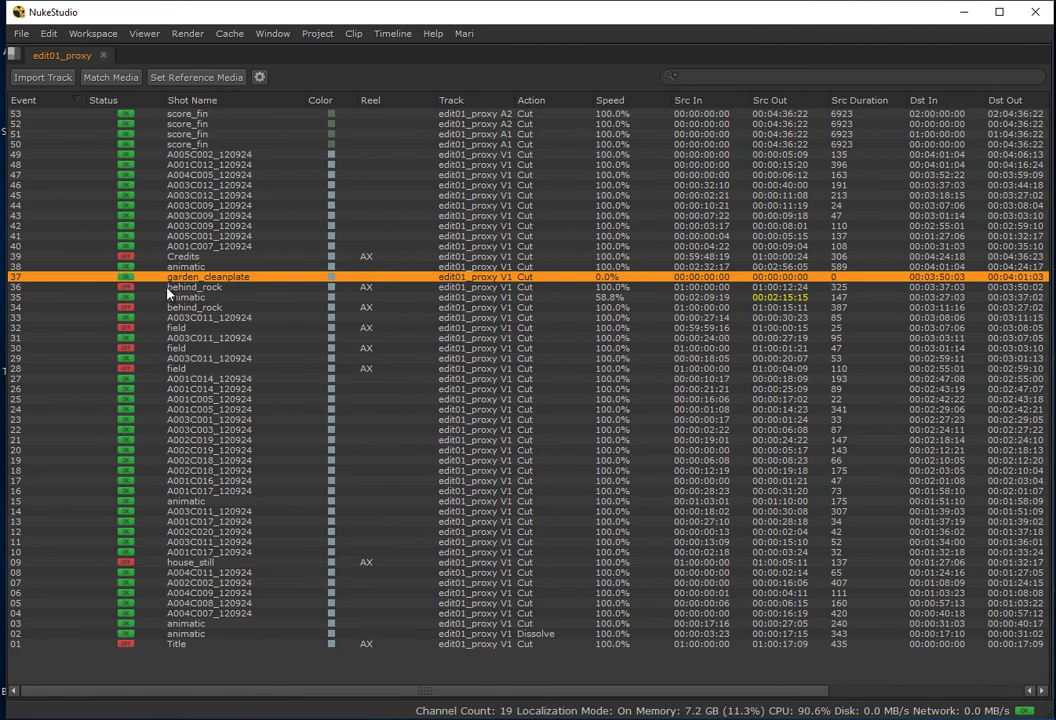
# - Match the two offline behind_rock events, 34 and 36, to media/proxy/stills/behind_rock.png with the same conform options
pyautogui.click(130, 288)
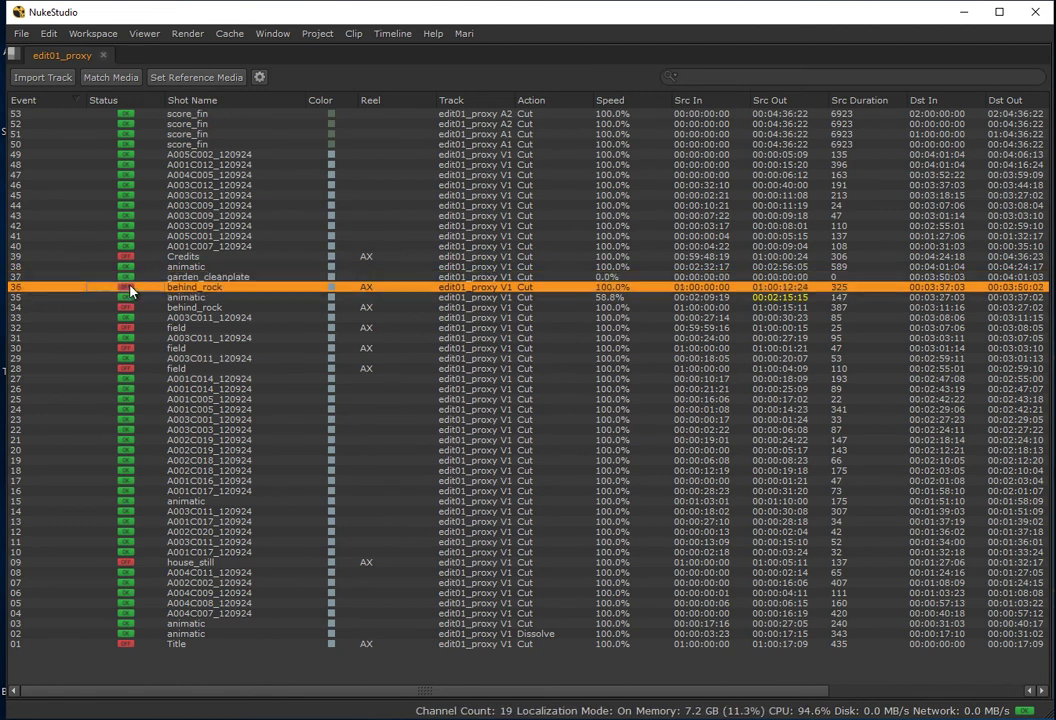
pyautogui.keyDown('ctrl'); pyautogui.click(128, 310); pyautogui.keyUp('ctrl')
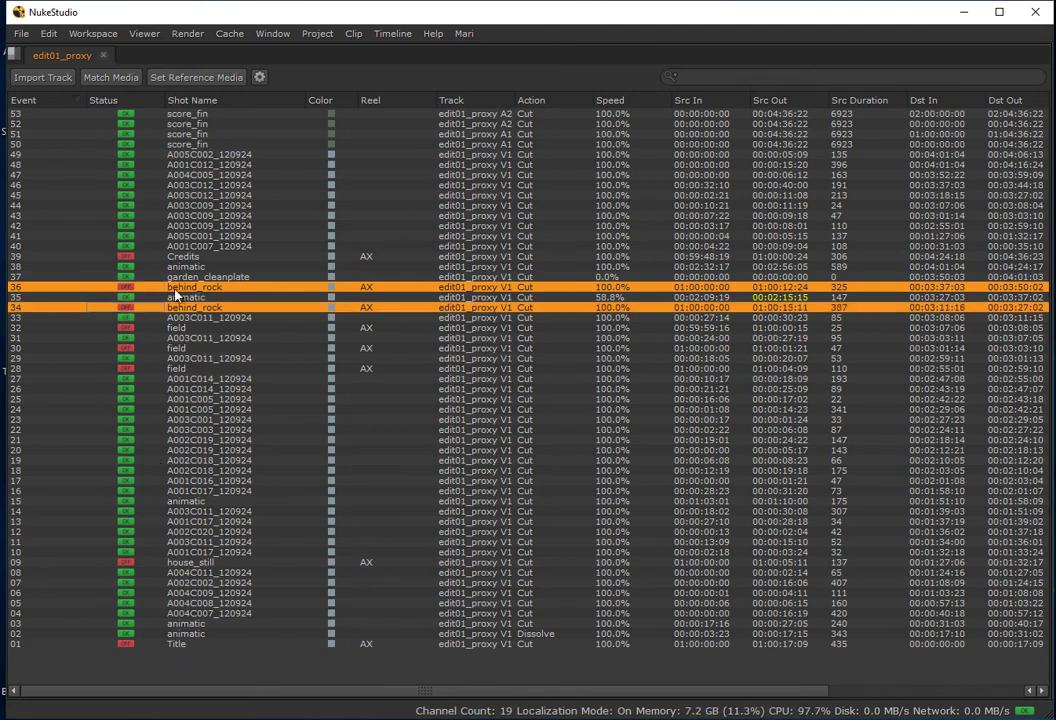
pyautogui.click(130, 80)
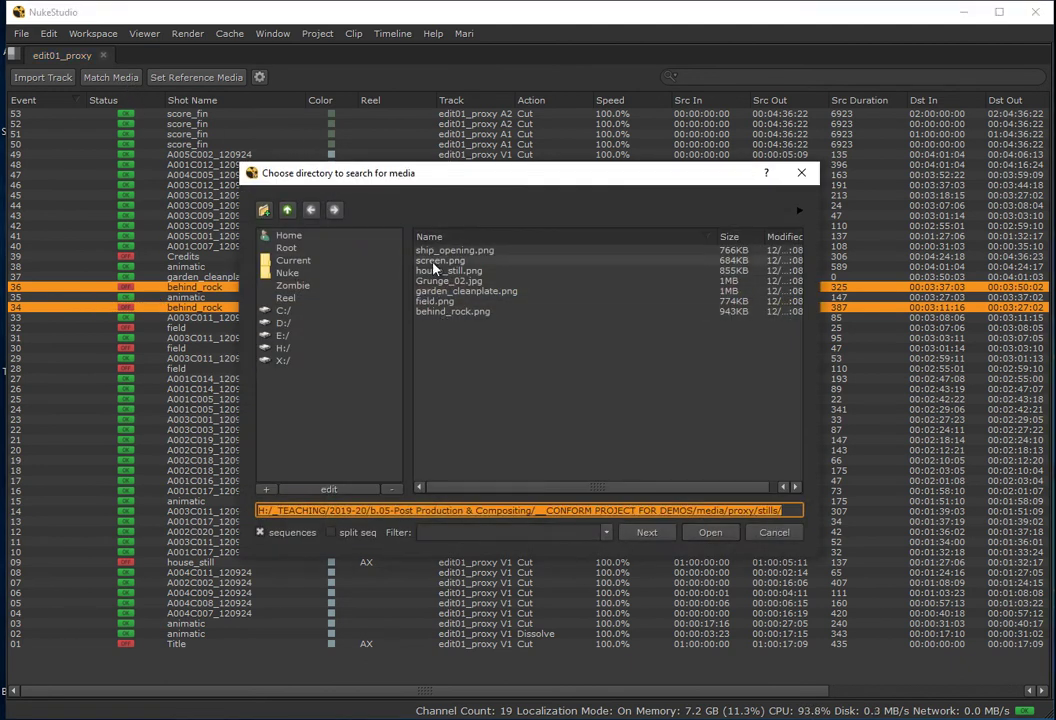
pyautogui.click(448, 311)
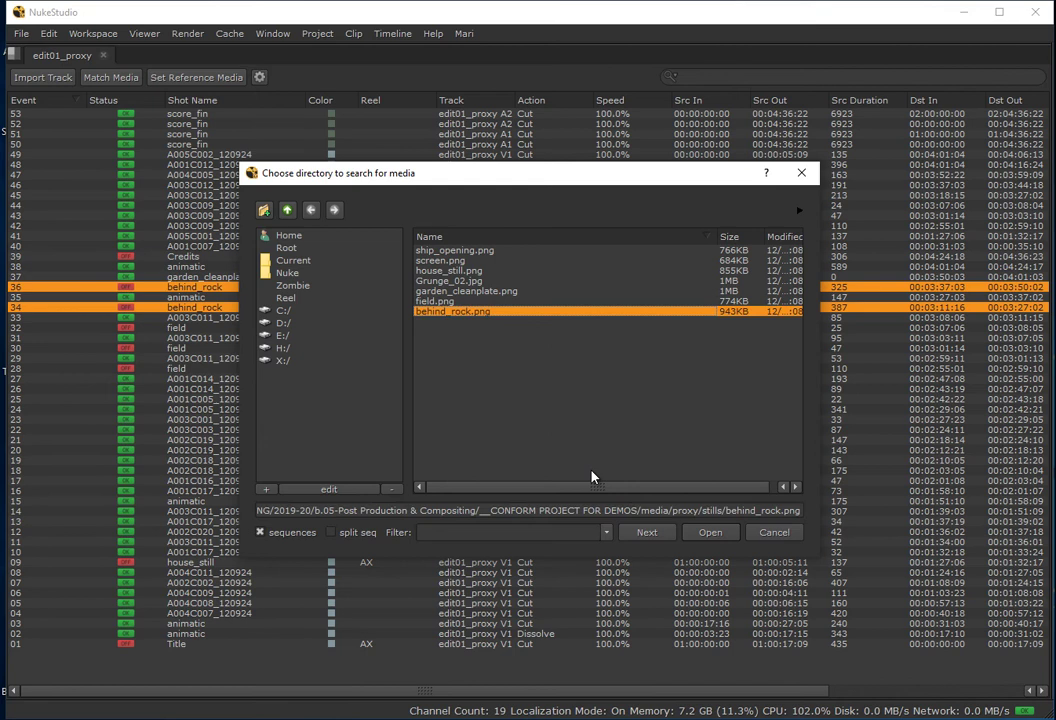
pyautogui.click(708, 532)
pyautogui.click(549, 487)
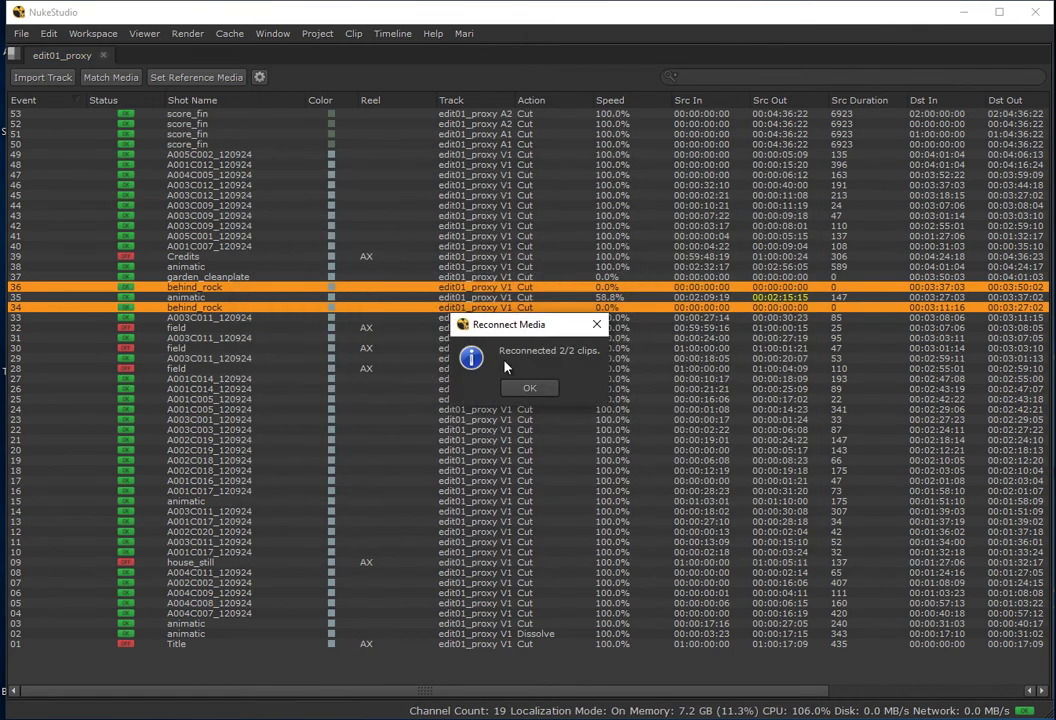
pyautogui.click(533, 389)
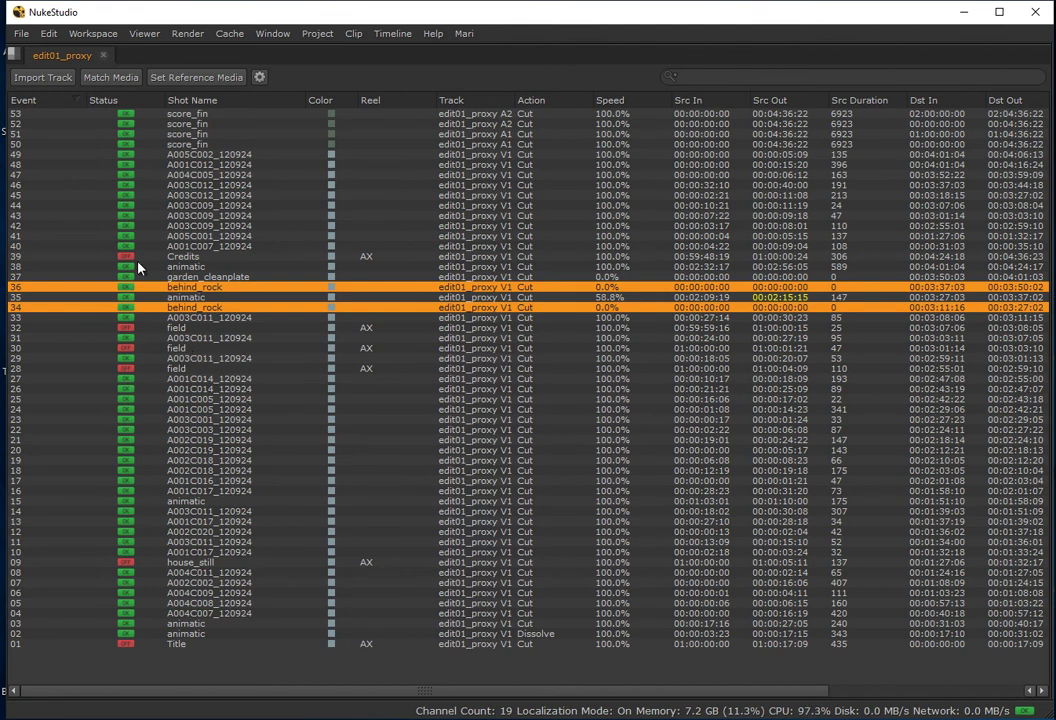
# - Match the three offline field events, 28, 30 and 32, to media/proxy/stills/field.png, keeping the conform options
pyautogui.click(130, 330)
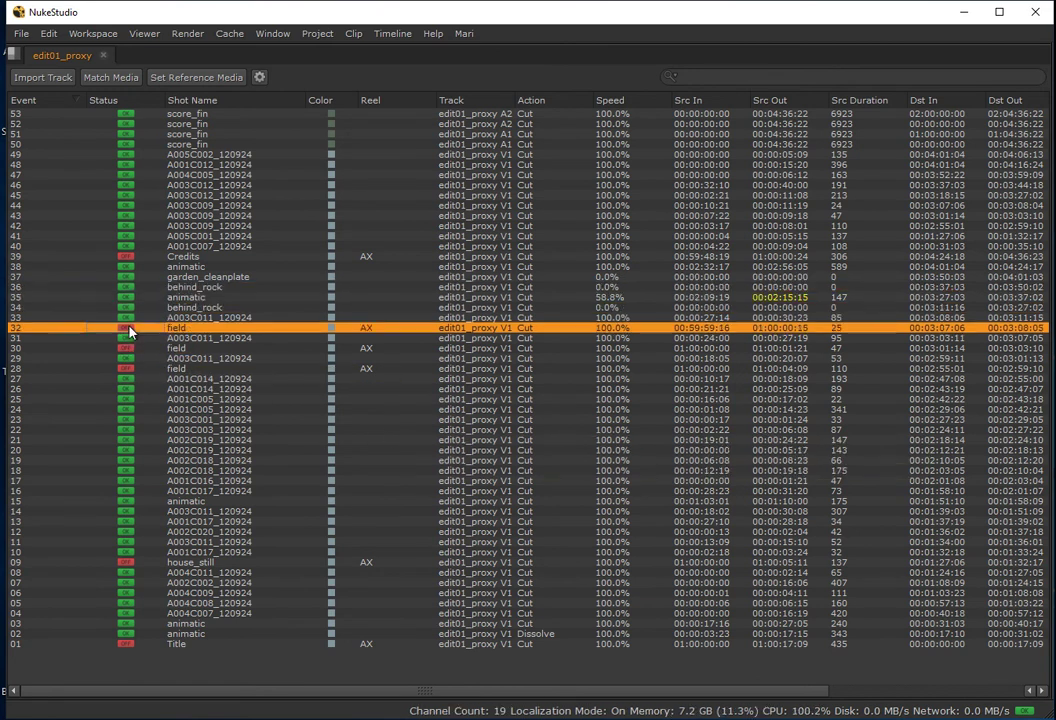
pyautogui.keyDown('ctrl'); pyautogui.click(130, 348); pyautogui.keyUp('ctrl')
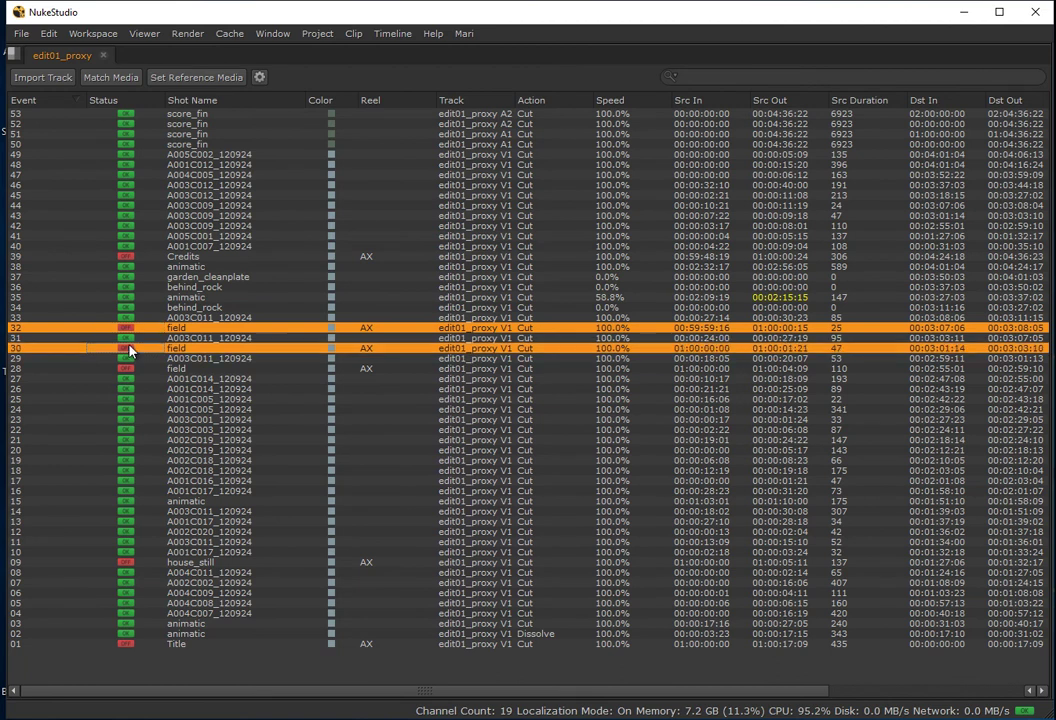
pyautogui.keyDown('ctrl'); pyautogui.click(131, 369); pyautogui.keyUp('ctrl')
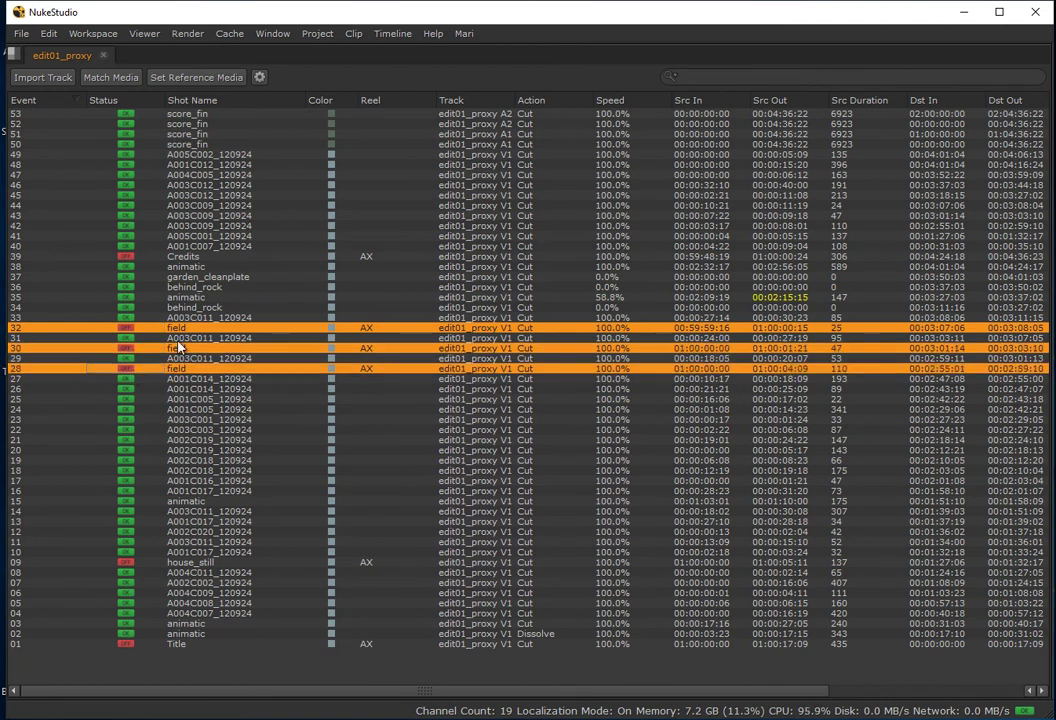
pyautogui.click(110, 77)
pyautogui.click(436, 301)
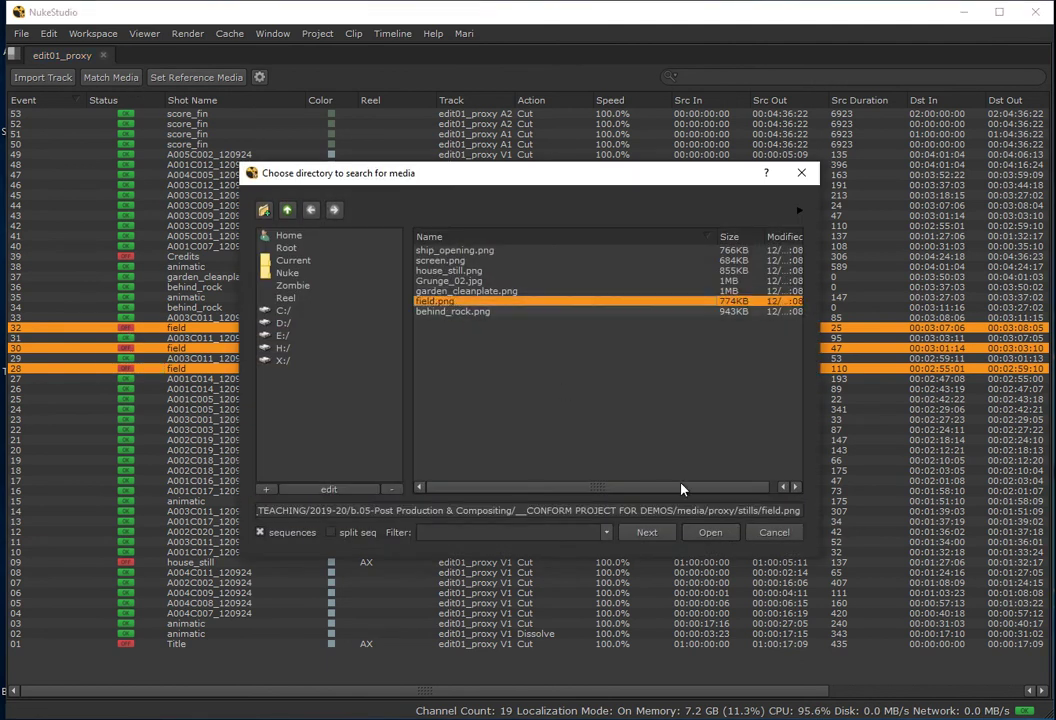
pyautogui.click(704, 532)
pyautogui.click(548, 488)
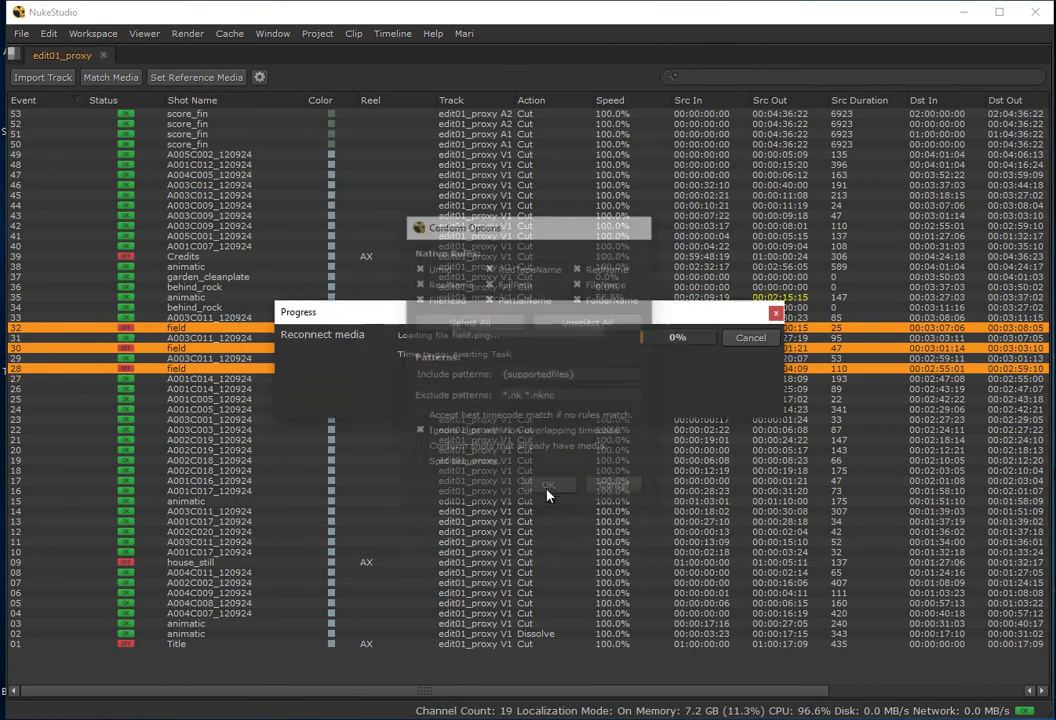
pyautogui.click(520, 391)
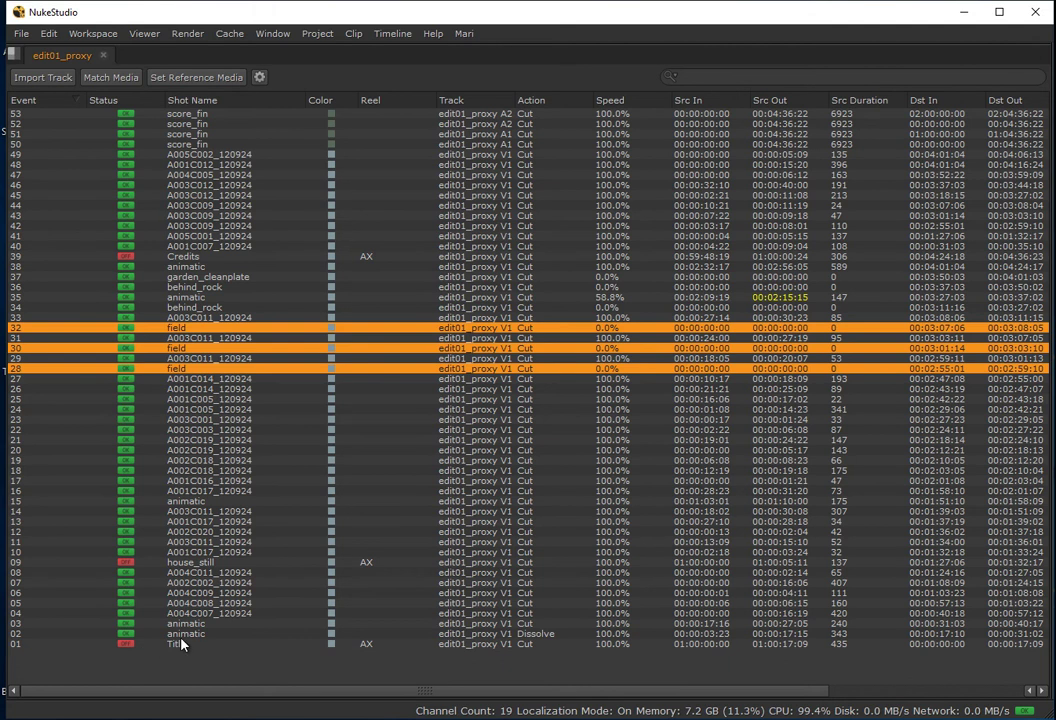
# - Match the offline house_still event 09 to media/proxy/stills/house_still.png, keeping the conform options
pyautogui.click(133, 566)
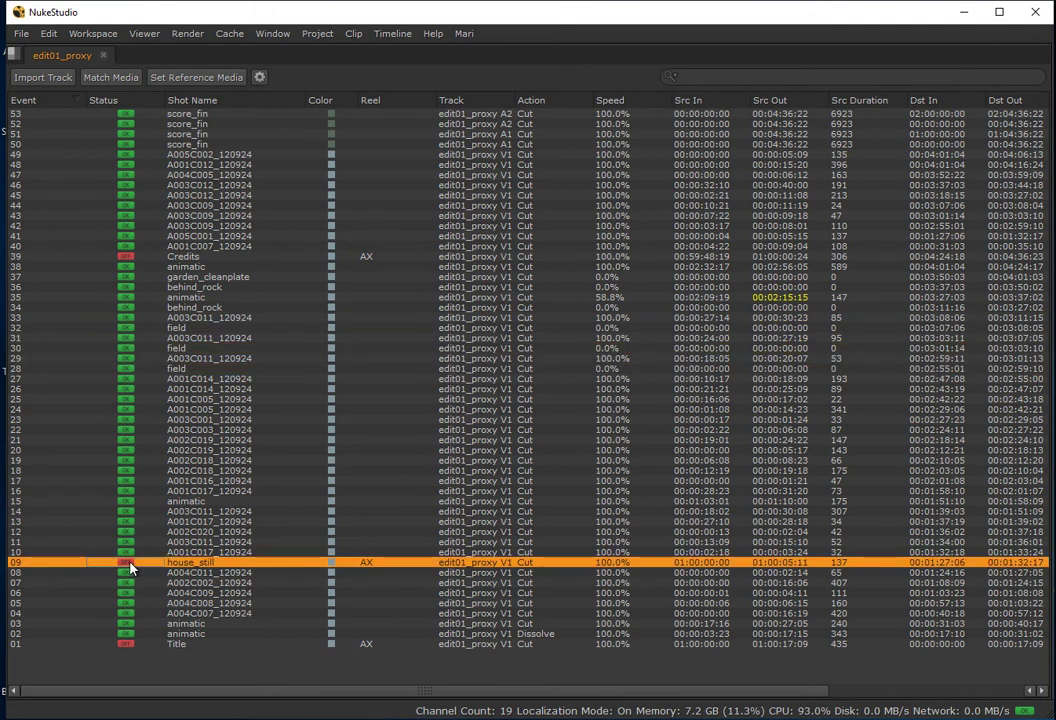
pyautogui.click(111, 77)
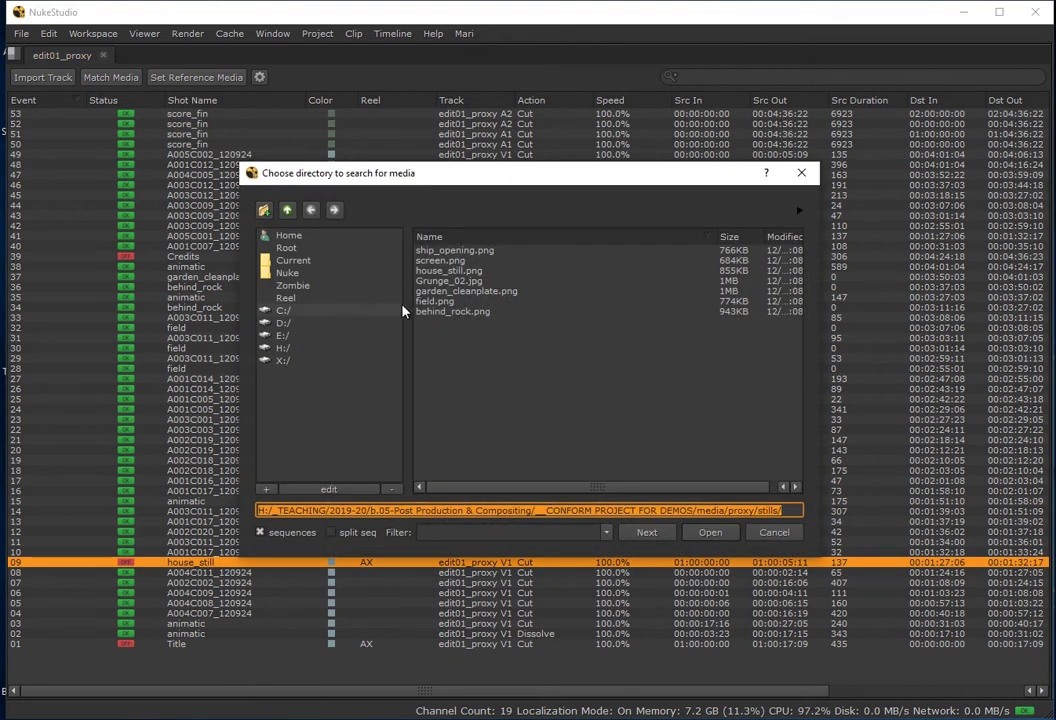
pyautogui.click(445, 271)
pyautogui.click(710, 532)
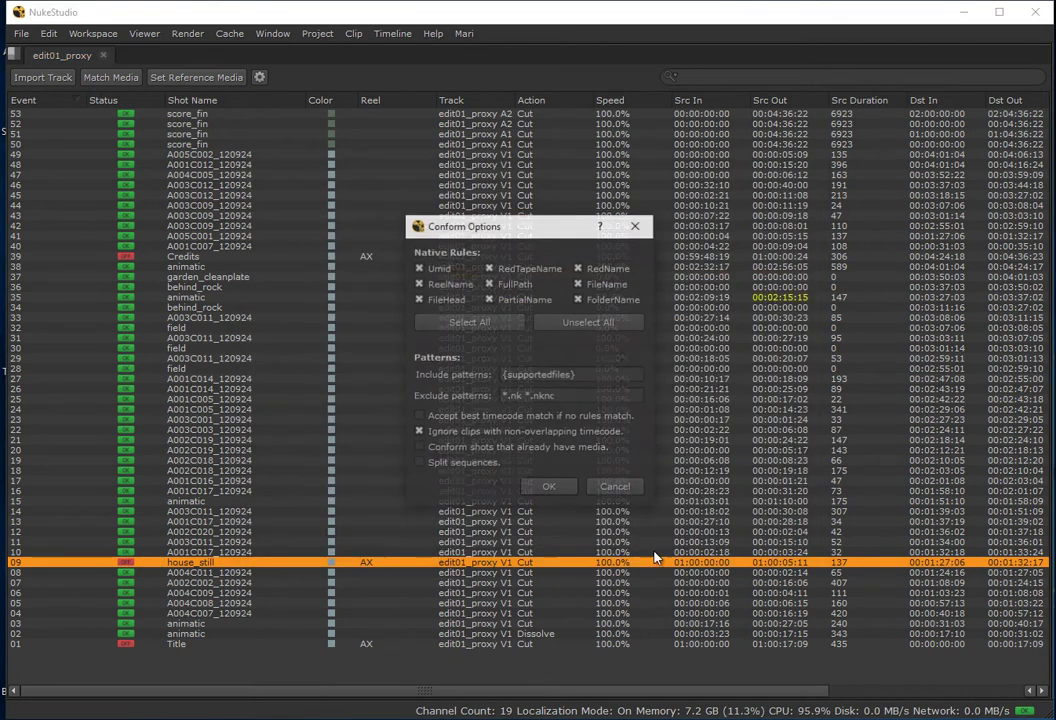
pyautogui.click(549, 486)
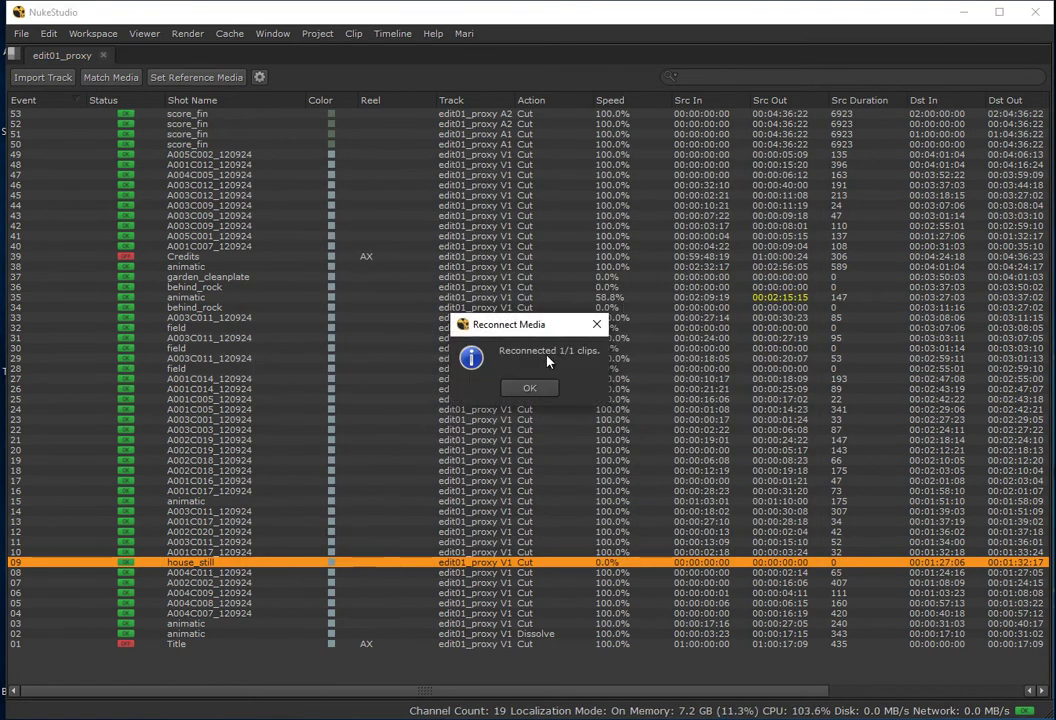
pyautogui.click(530, 388)
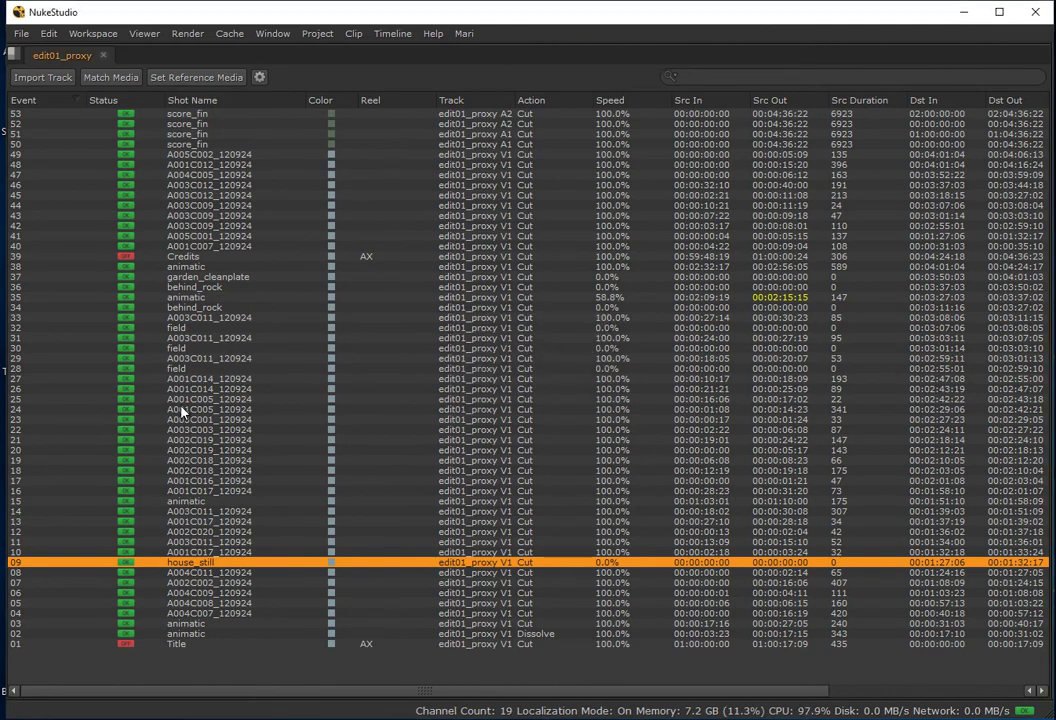
# - Restore the full workspace layout from the enlarged event list and scrub the sequence to the garden_cleanplate shot at 00:03:56:16
pyautogui.click(451, 400)
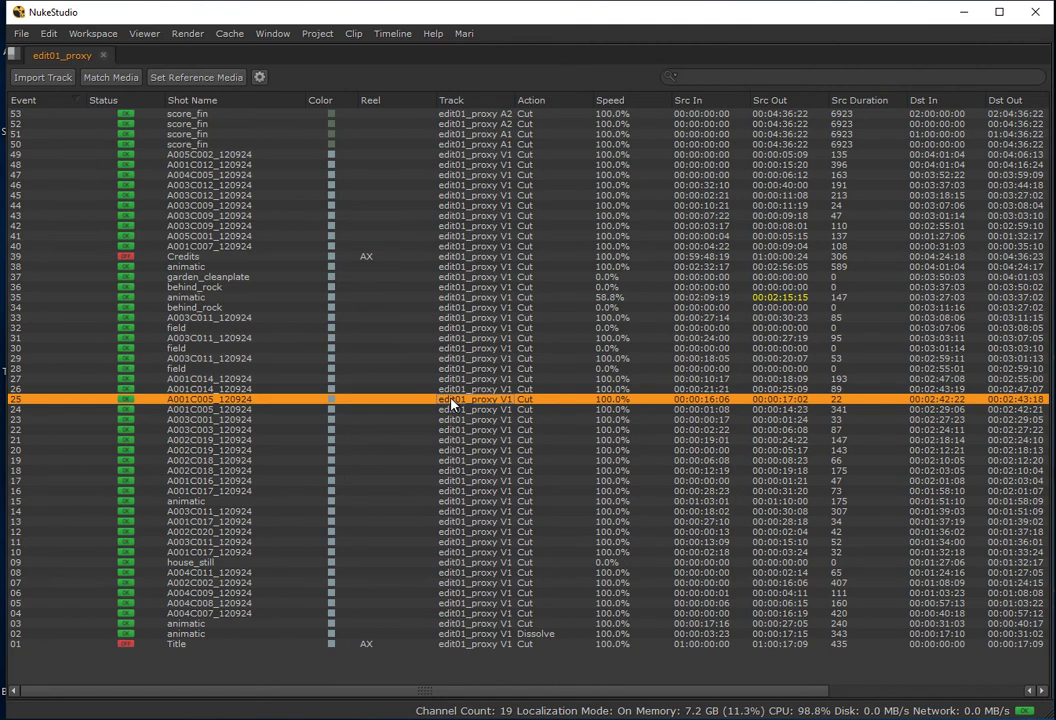
pyautogui.press('`')
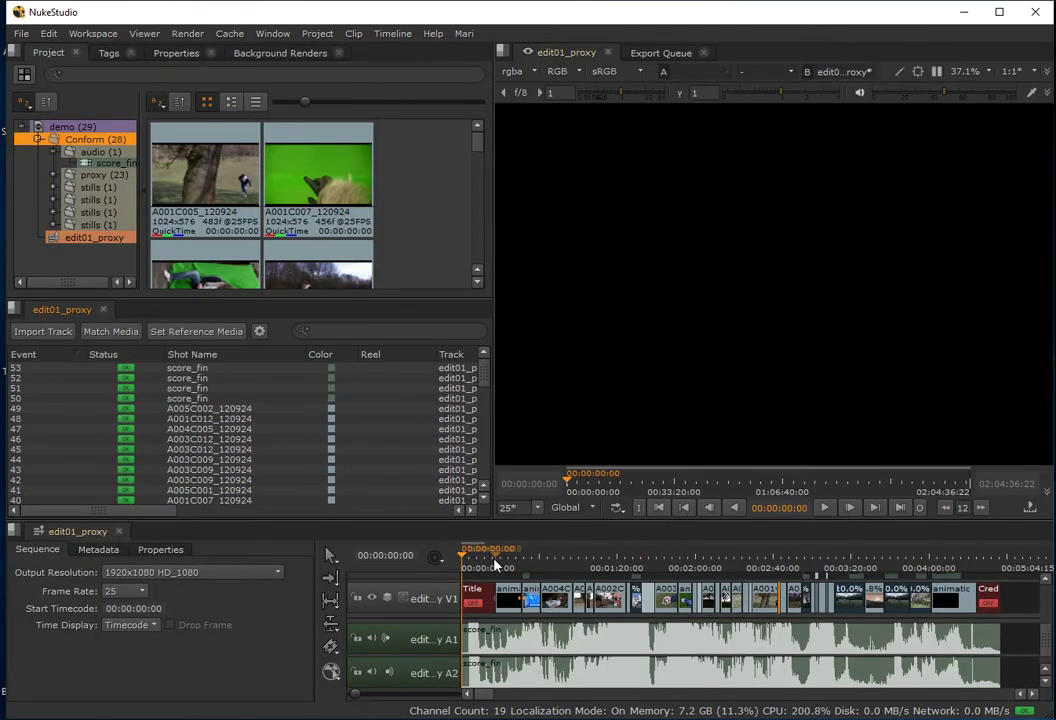
pyautogui.moveTo(466, 568); pyautogui.dragTo(924, 648)
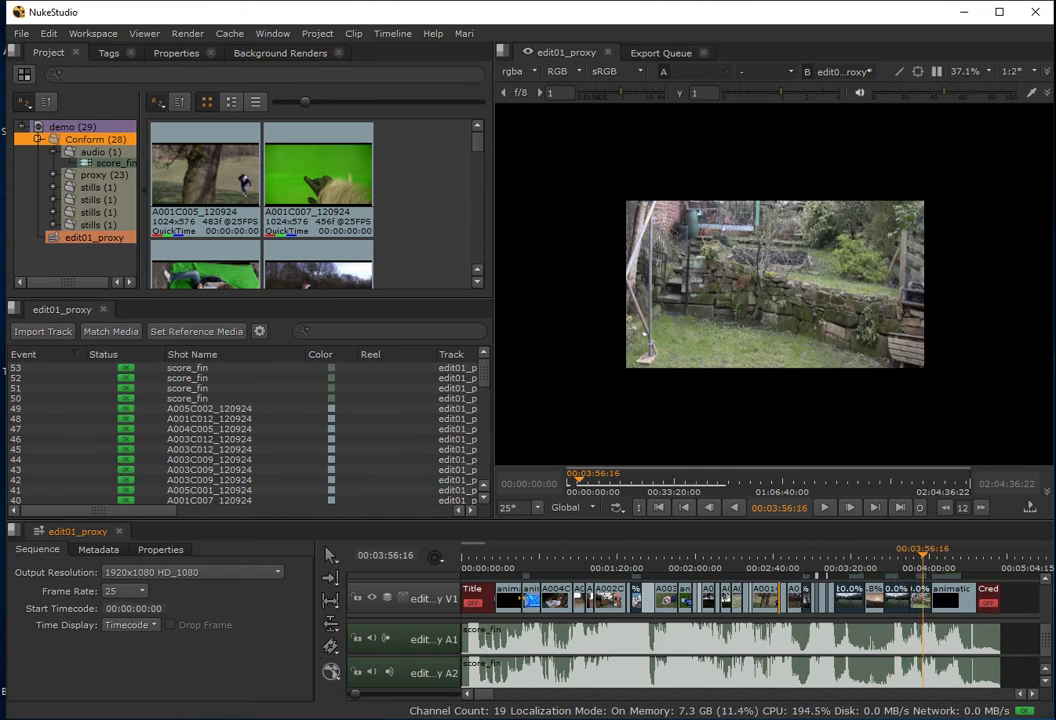
pyautogui.press('p')
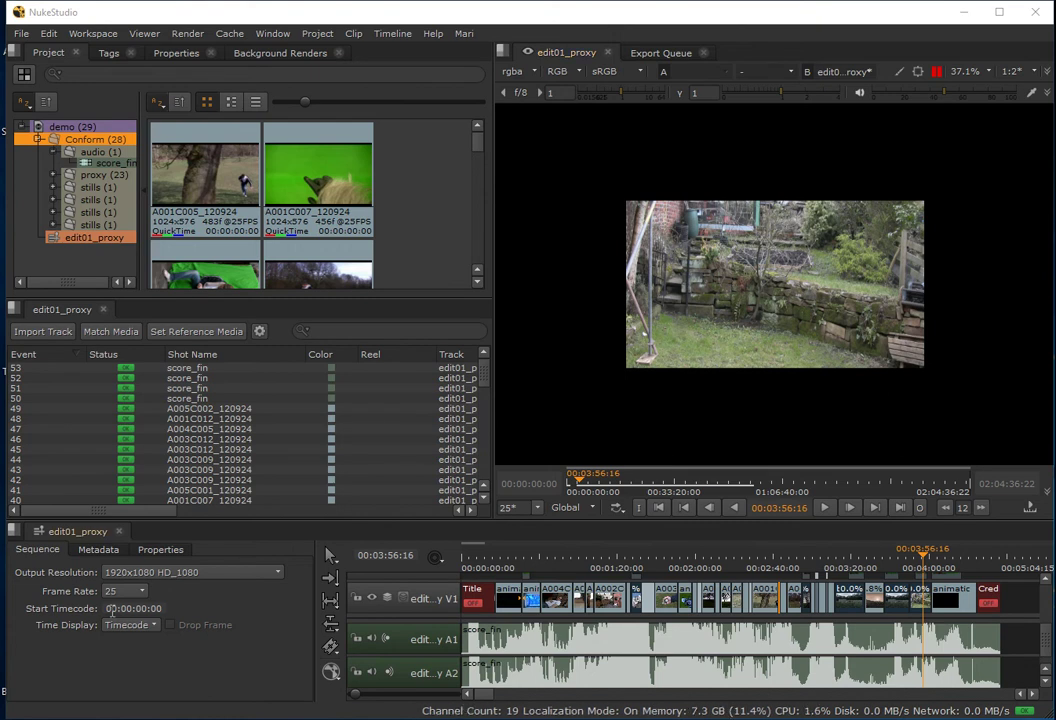
# - Review the project's default sequence and general settings, including output resolution, and close the Project Settings
pyautogui.click(330, 38)
pyautogui.click(330, 91)
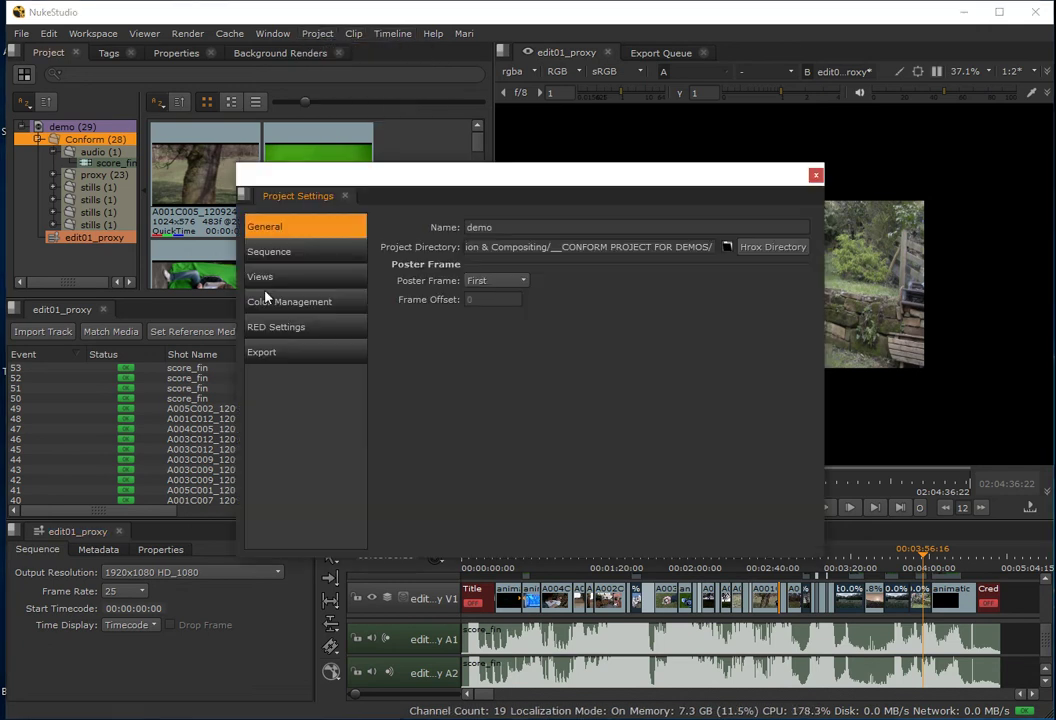
pyautogui.click(285, 252)
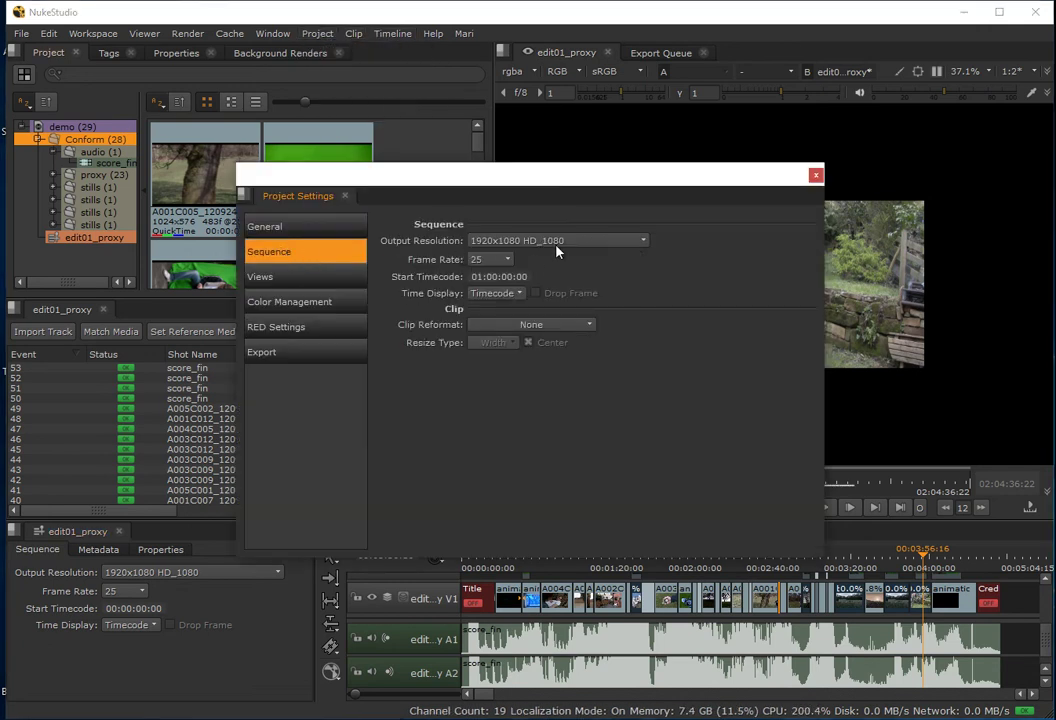
pyautogui.click(326, 236)
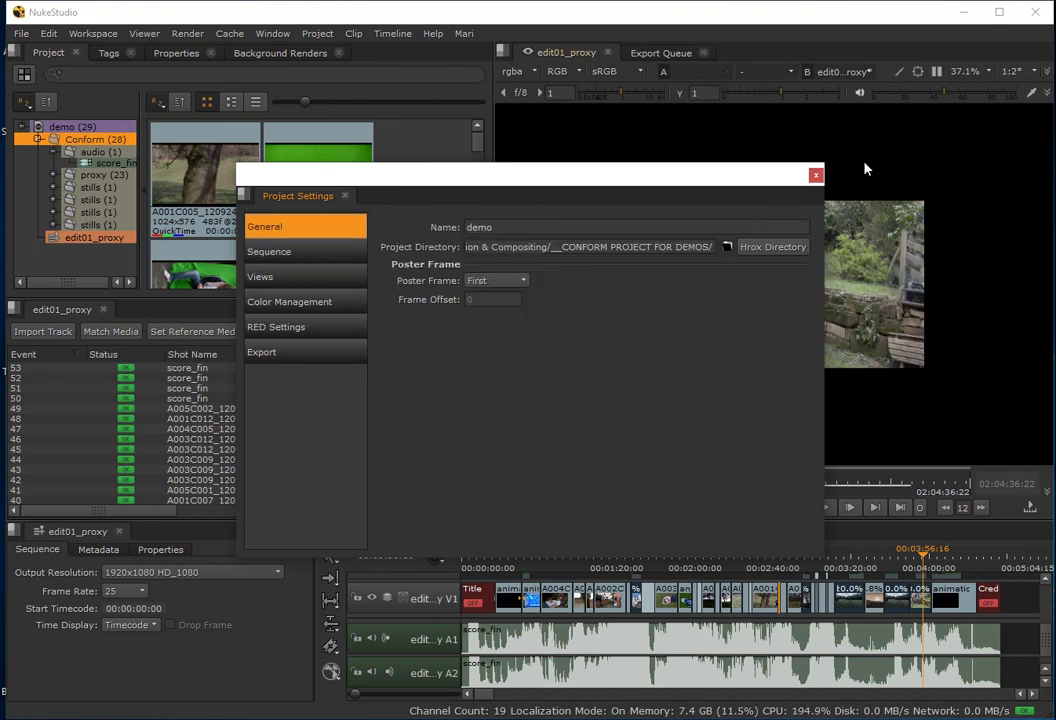
pyautogui.click(816, 175)
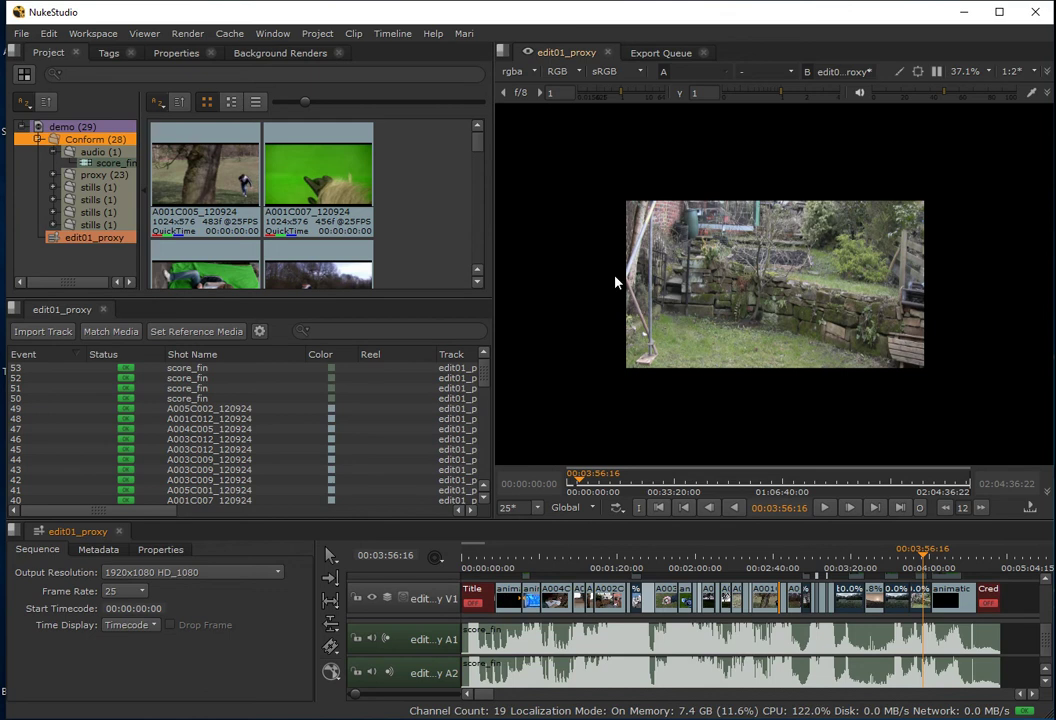
# - Set the edit01_proxy sequence's output resolution to 1024x576 HalfRes
pyautogui.click(155, 576)
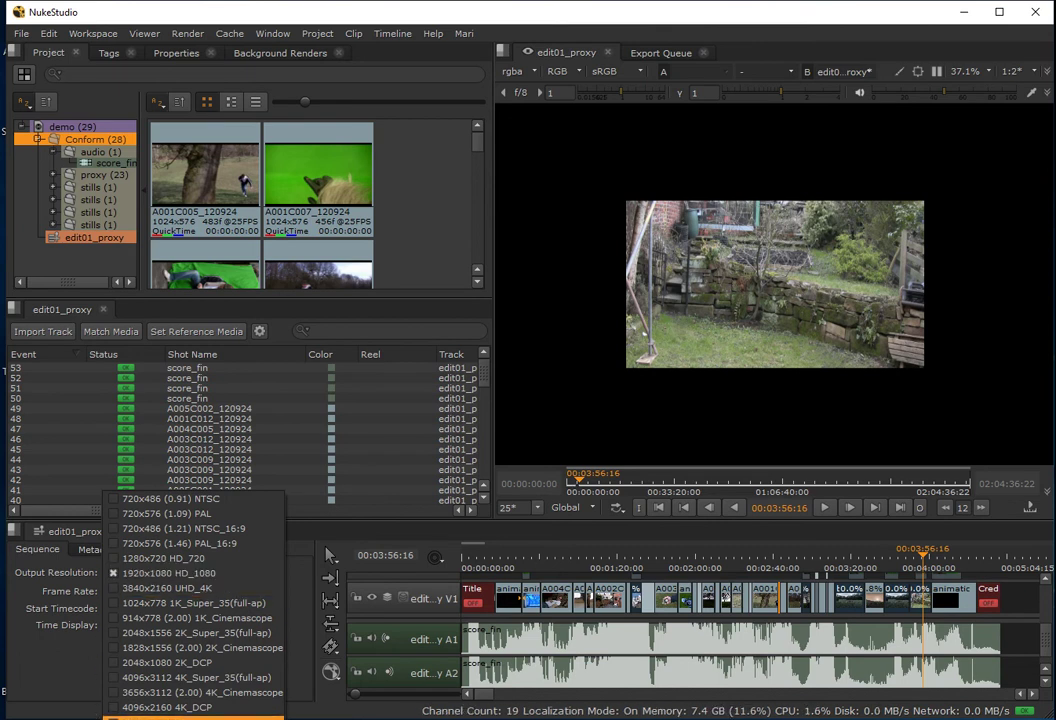
pyautogui.click(190, 716)
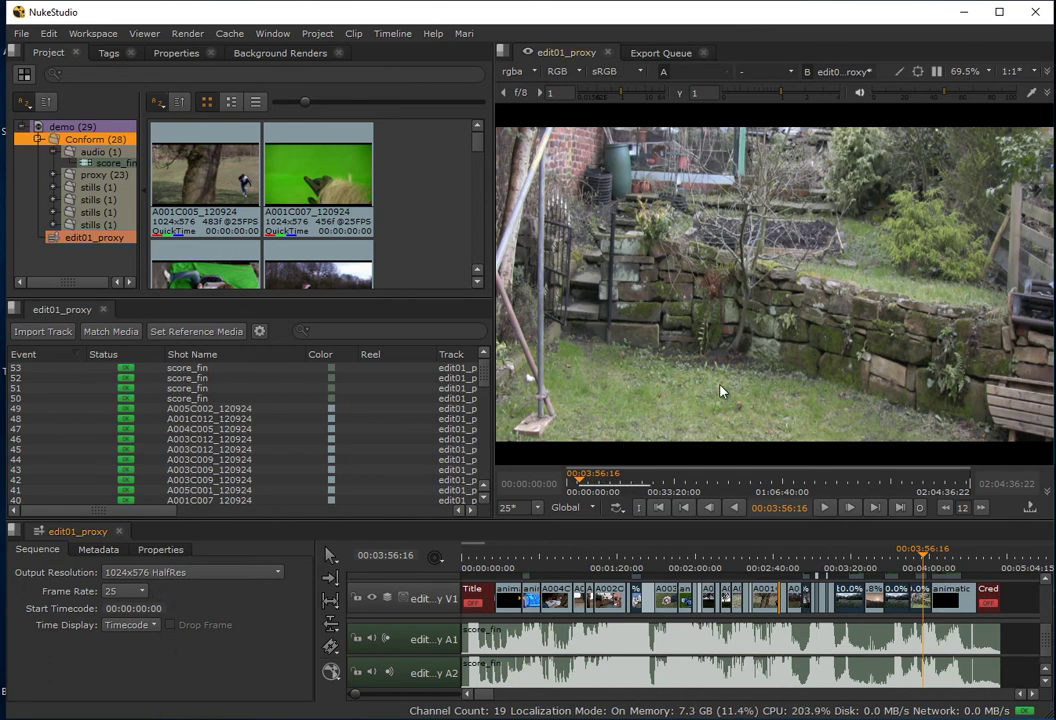
pyautogui.press('p')
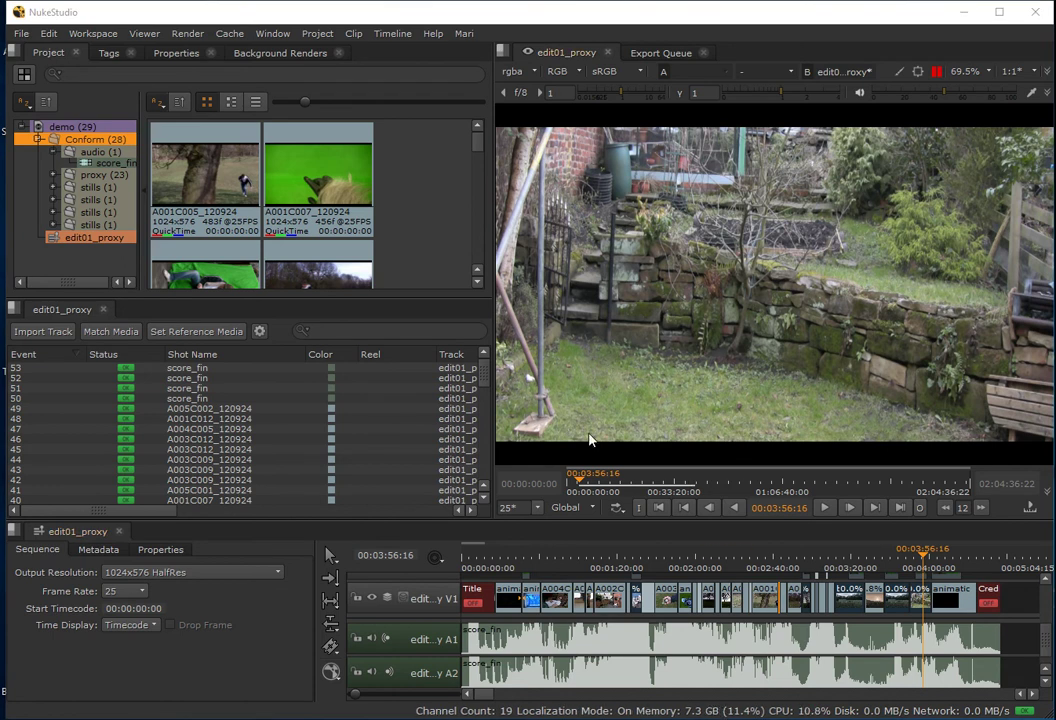
# - Mute audio tracks A1 and A2 and play the sequence from 00:00:53:13
pyautogui.click(566, 558)
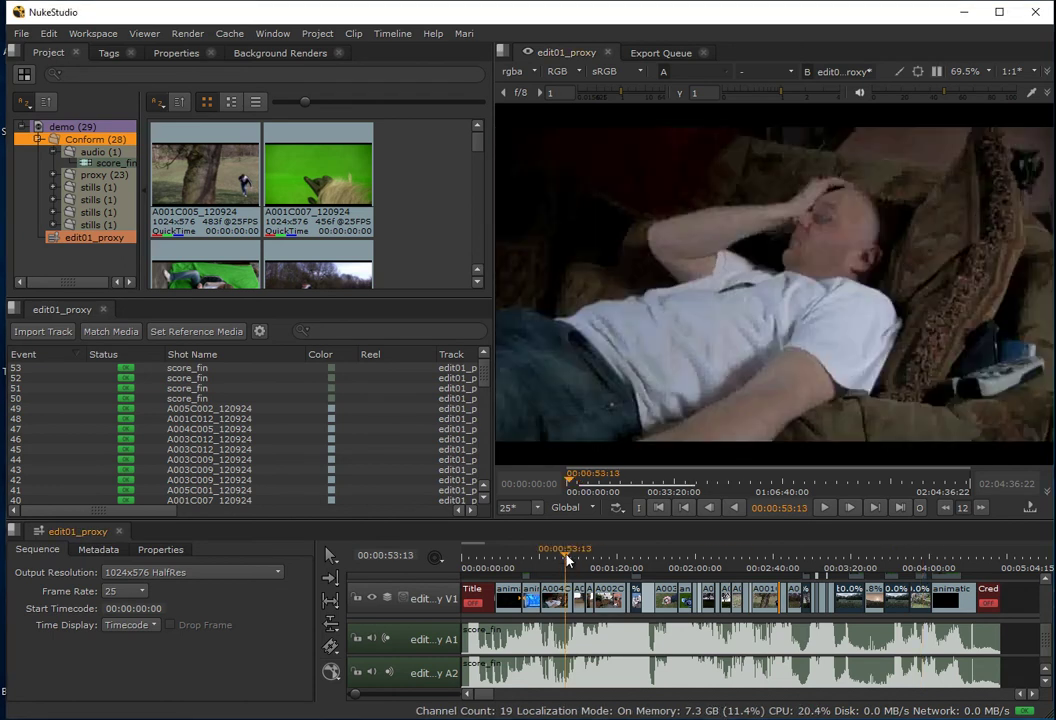
pyautogui.click(369, 638)
pyautogui.click(371, 671)
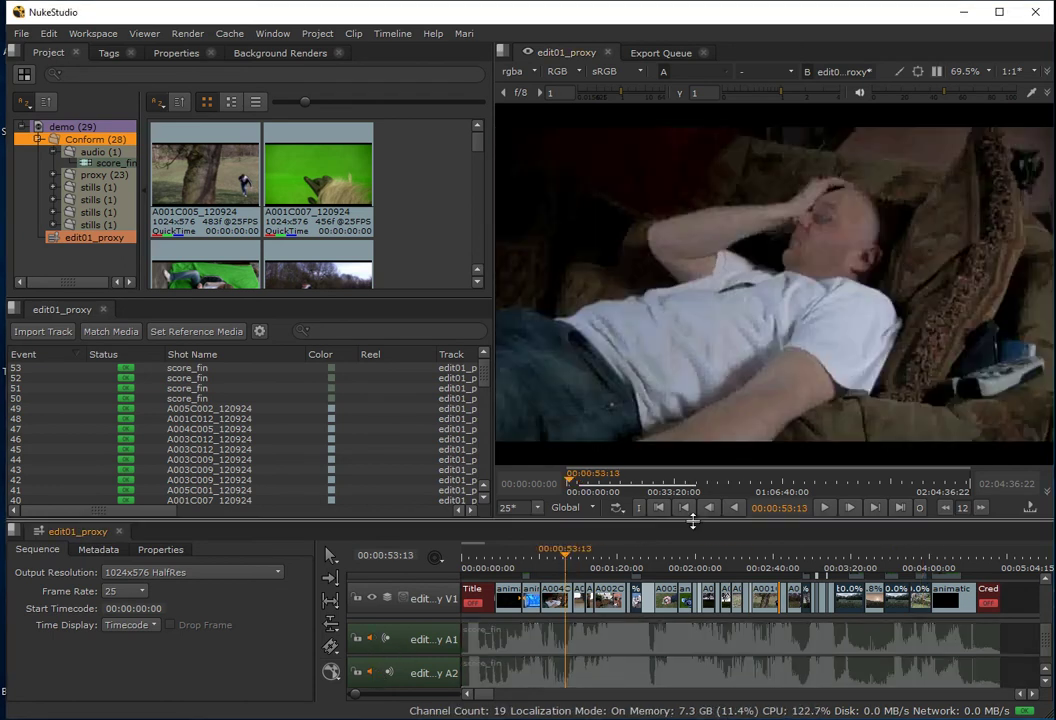
pyautogui.click(825, 509)
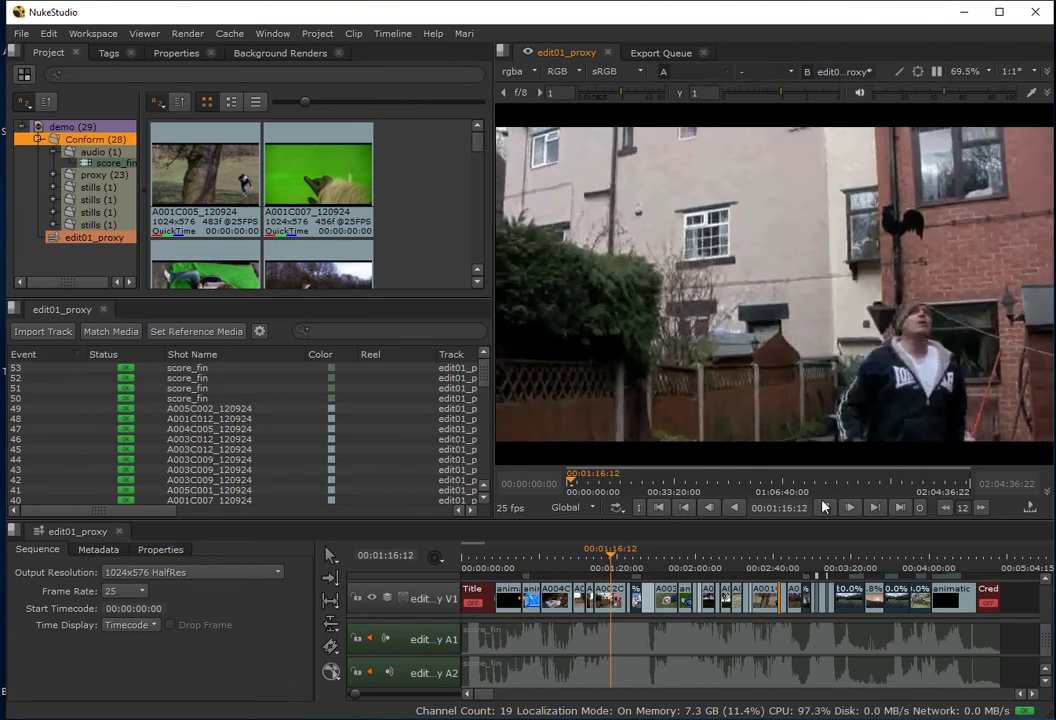
pyautogui.press('space')
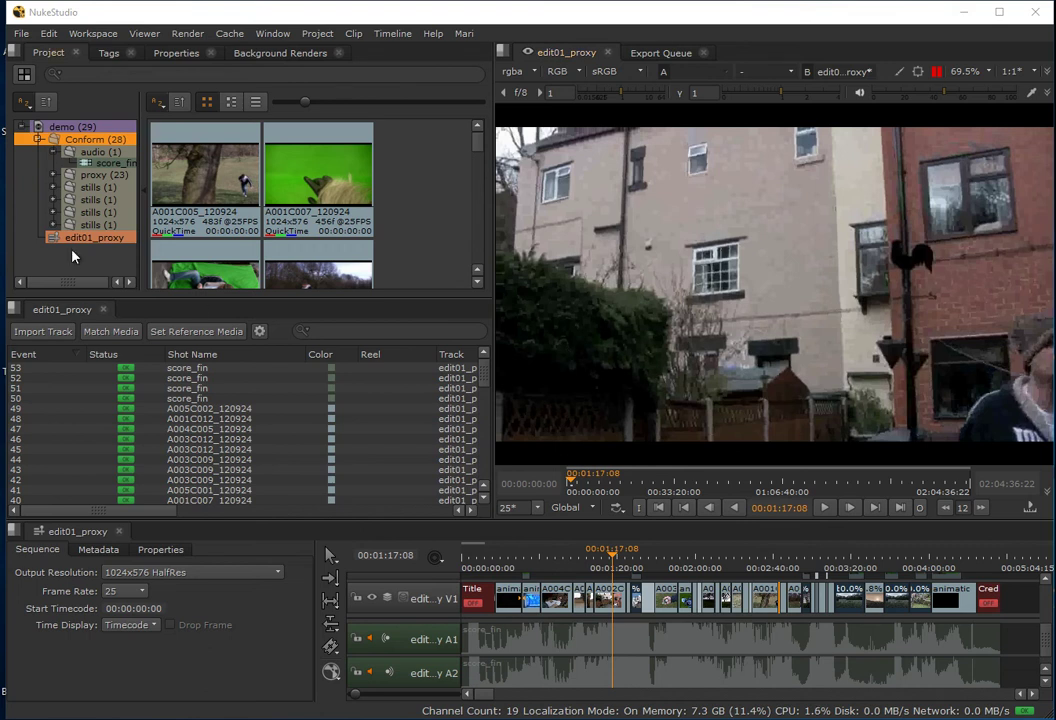
# - Play the sequence from a further point and from its start, list the whole demo project's items, and return the playhead to 00:00:00:00
pyautogui.moveTo(614, 563); pyautogui.dragTo(647, 576)
pyautogui.press('space')
pyautogui.click(659, 507)
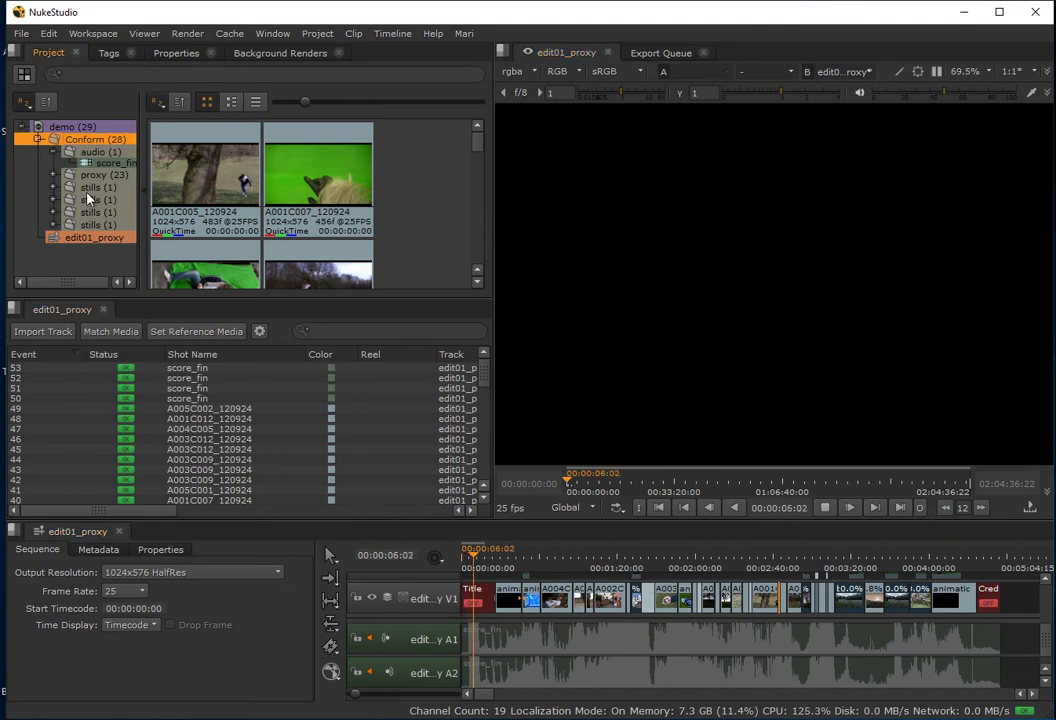
pyautogui.click(68, 128)
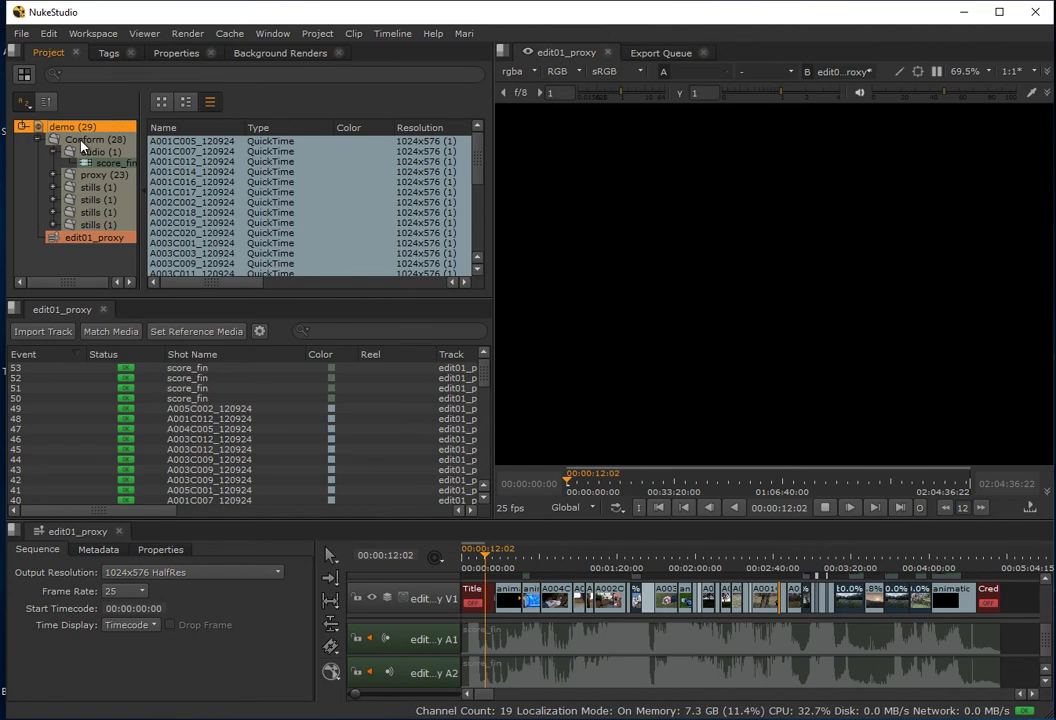
pyautogui.press('space')
pyautogui.press('Home')
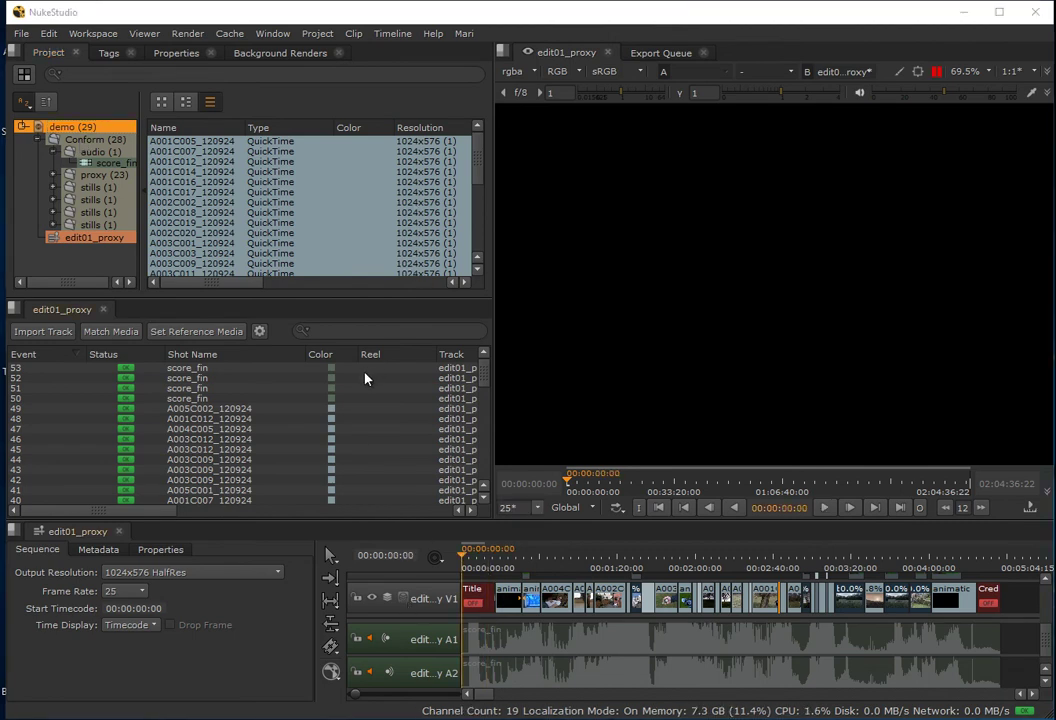
# - Try to delete the Conform bin together with its clips from the demo project
pyautogui.click(75, 141)
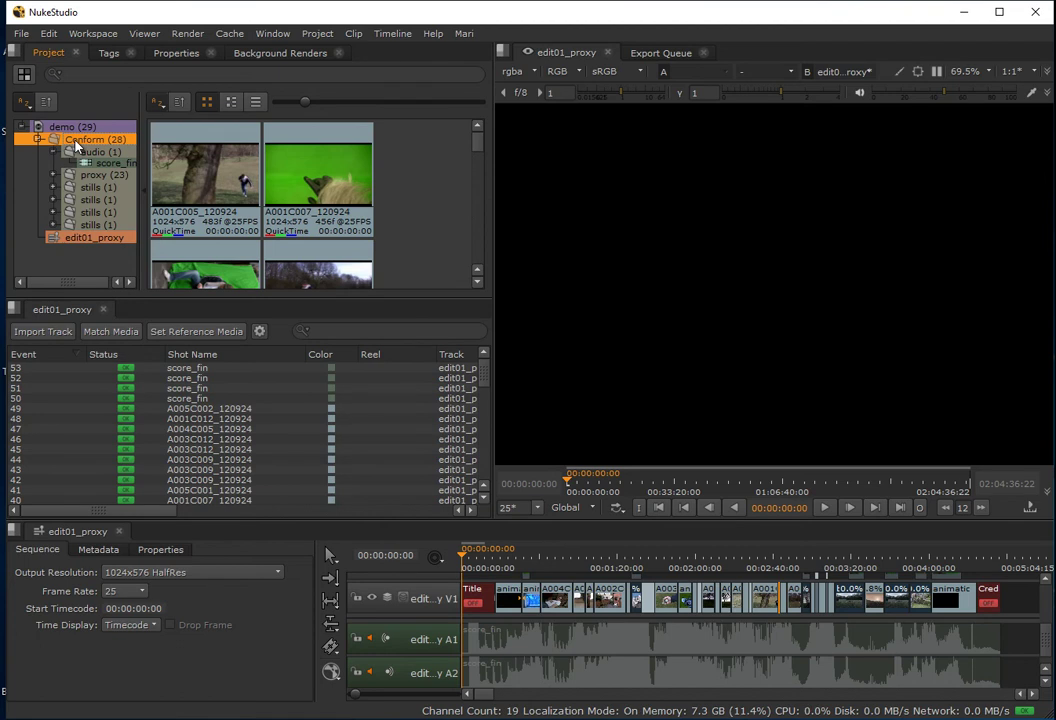
pyautogui.press('Delete')
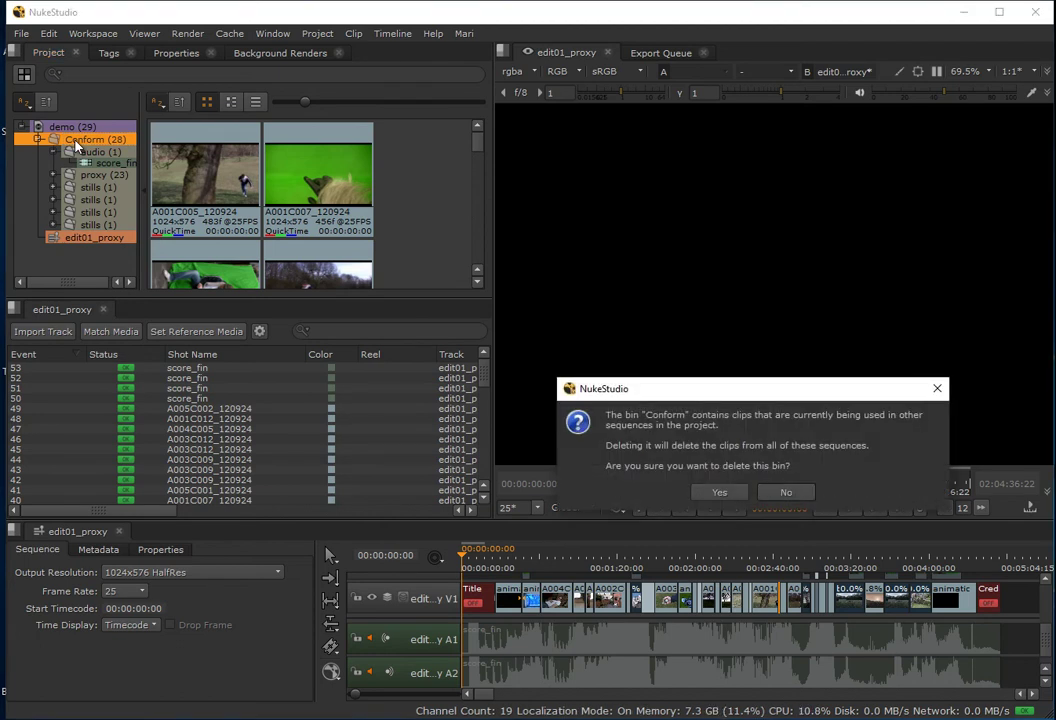
pyautogui.click(715, 493)
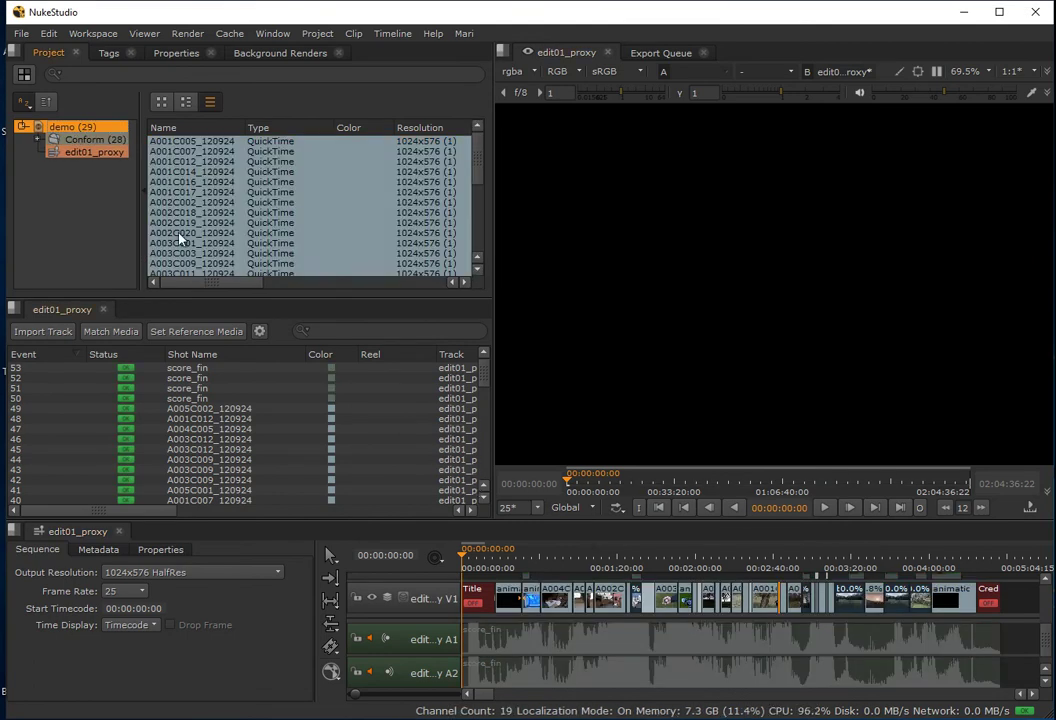
# - Delete the Conform bin and all its proxy clips, keeping only the edit01_proxy sequence in the demo project
pyautogui.click(69, 147)
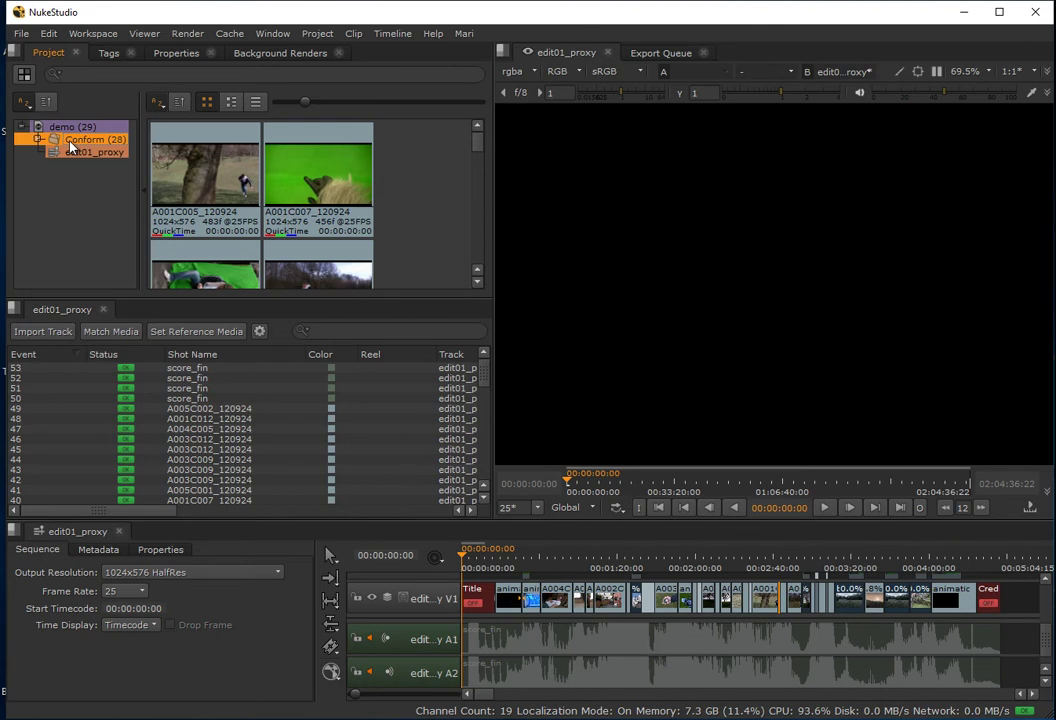
pyautogui.press('Delete')
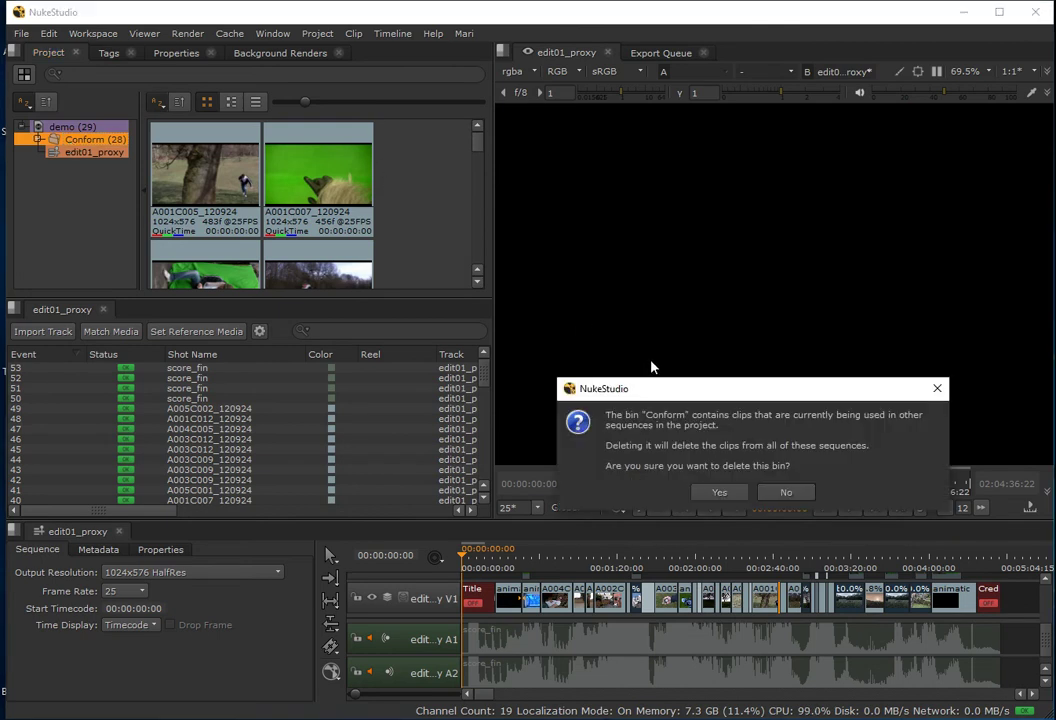
pyautogui.moveTo(679, 391); pyautogui.dragTo(658, 241)
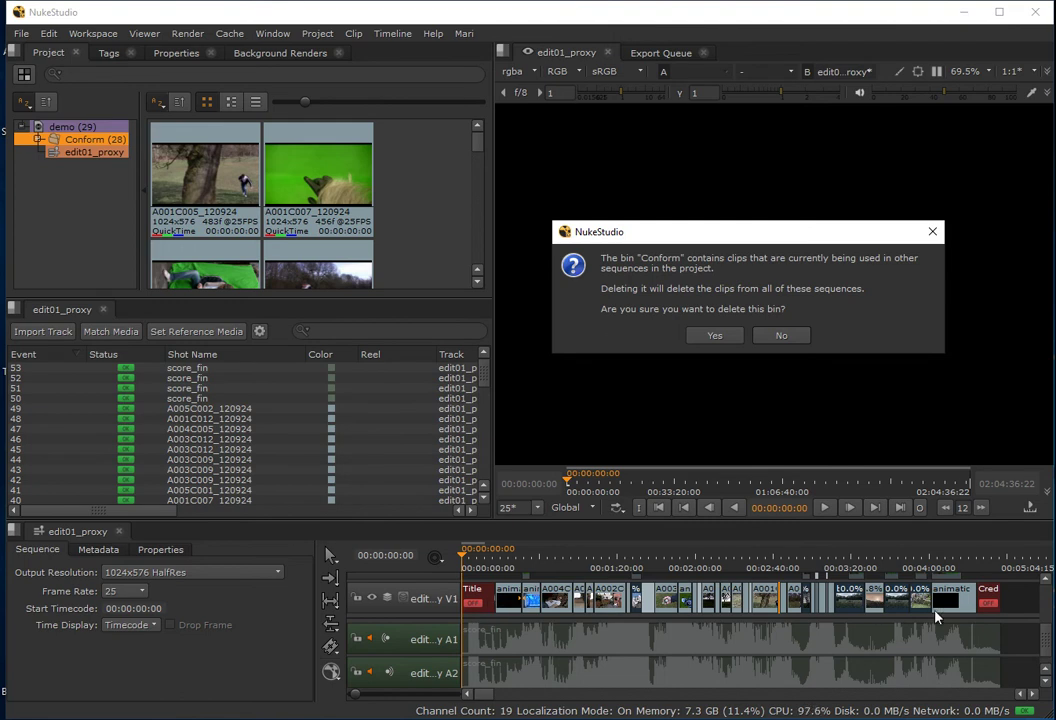
pyautogui.click(701, 342)
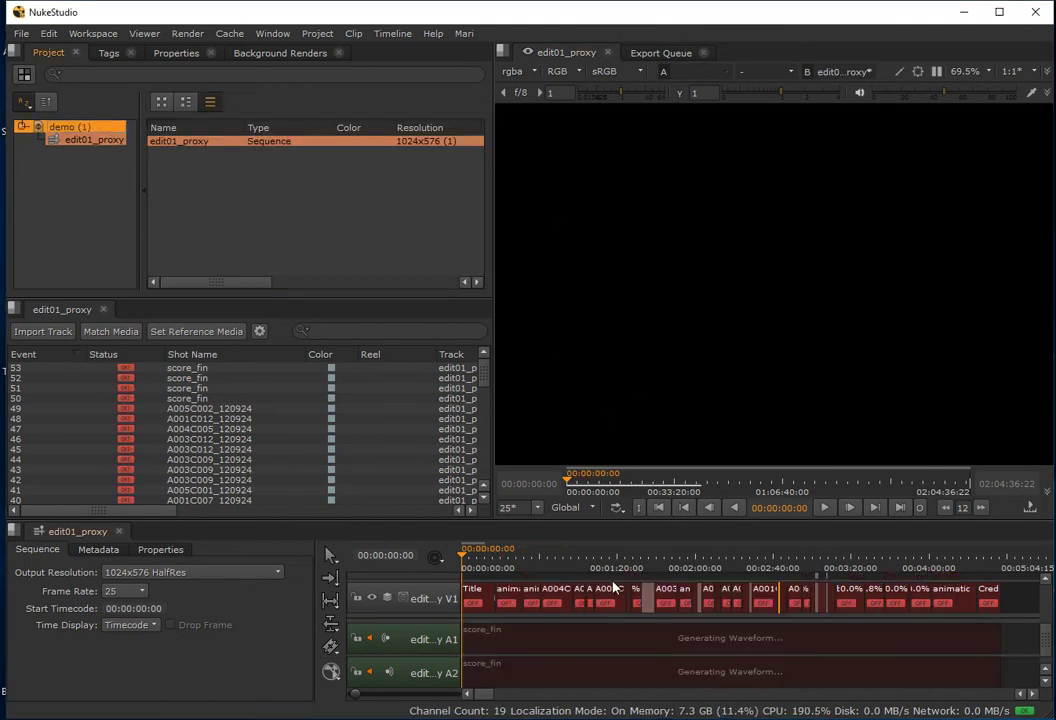
pyautogui.press('p')
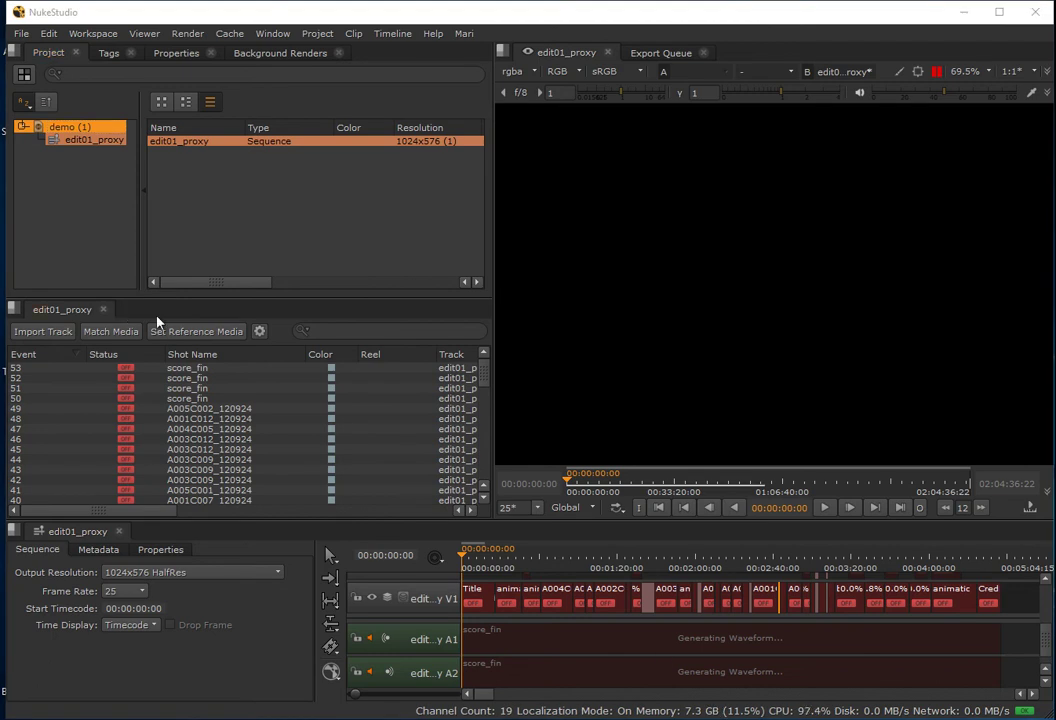
pyautogui.press('p')
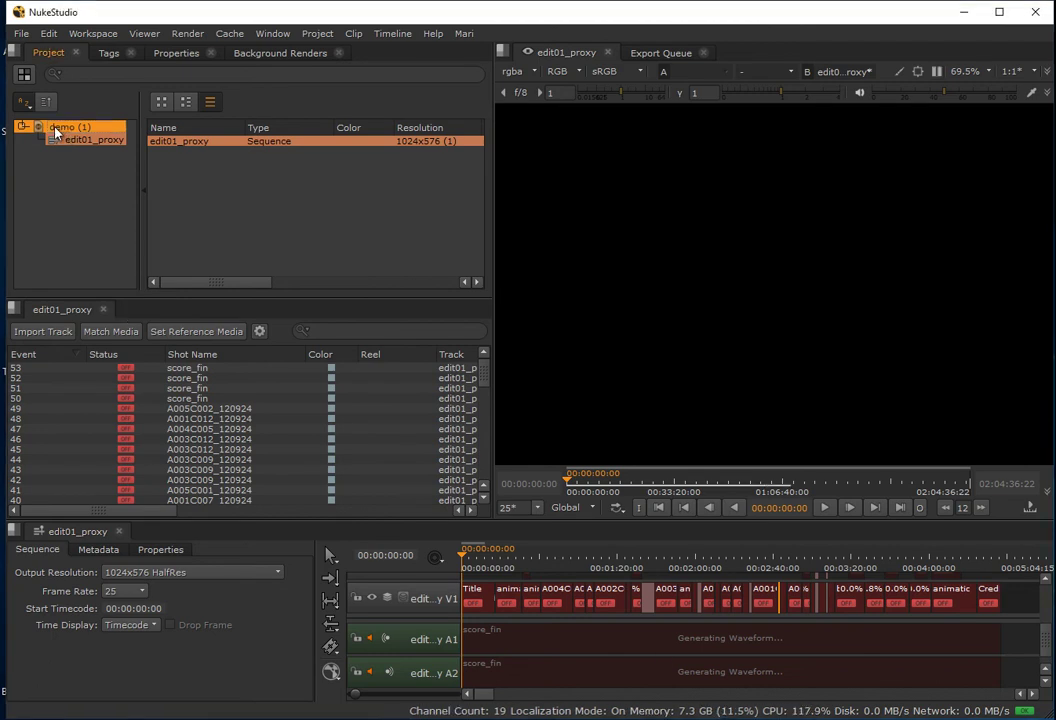
# - Import the media/native folder into the demo project with the {supportedfiles} include pattern and the *.nk *.nknc exclude pattern
pyautogui.click(17, 35)
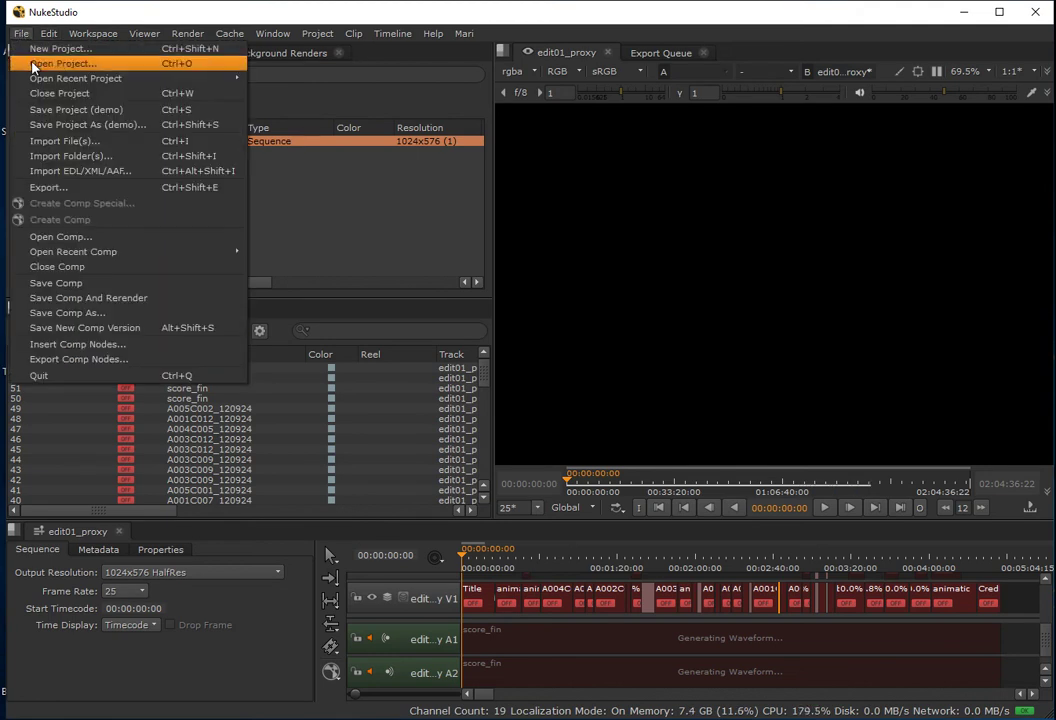
pyautogui.click(55, 156)
pyautogui.click(287, 210)
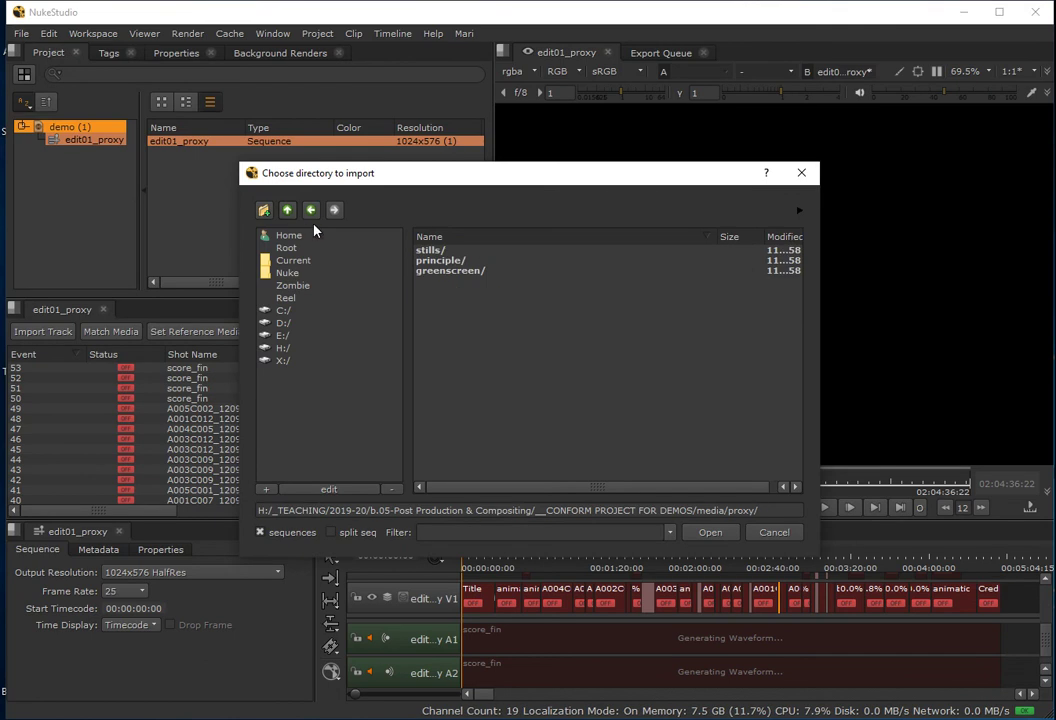
pyautogui.click(287, 210)
pyautogui.doubleClick(436, 260)
pyautogui.click(700, 532)
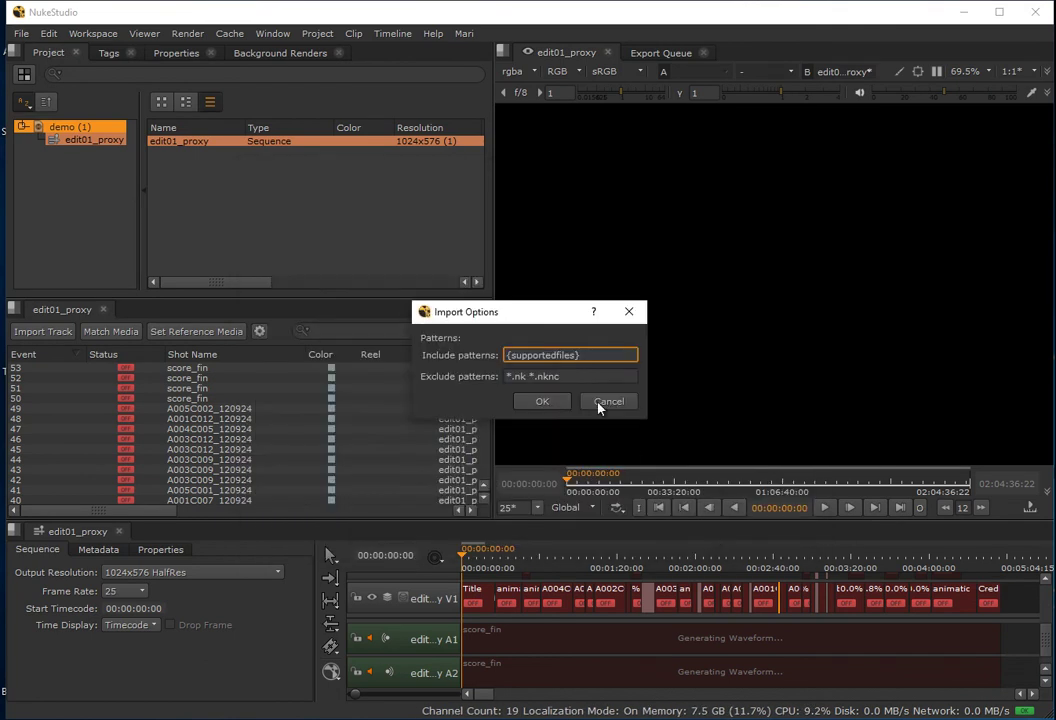
pyautogui.moveTo(523, 311); pyautogui.dragTo(639, 281)
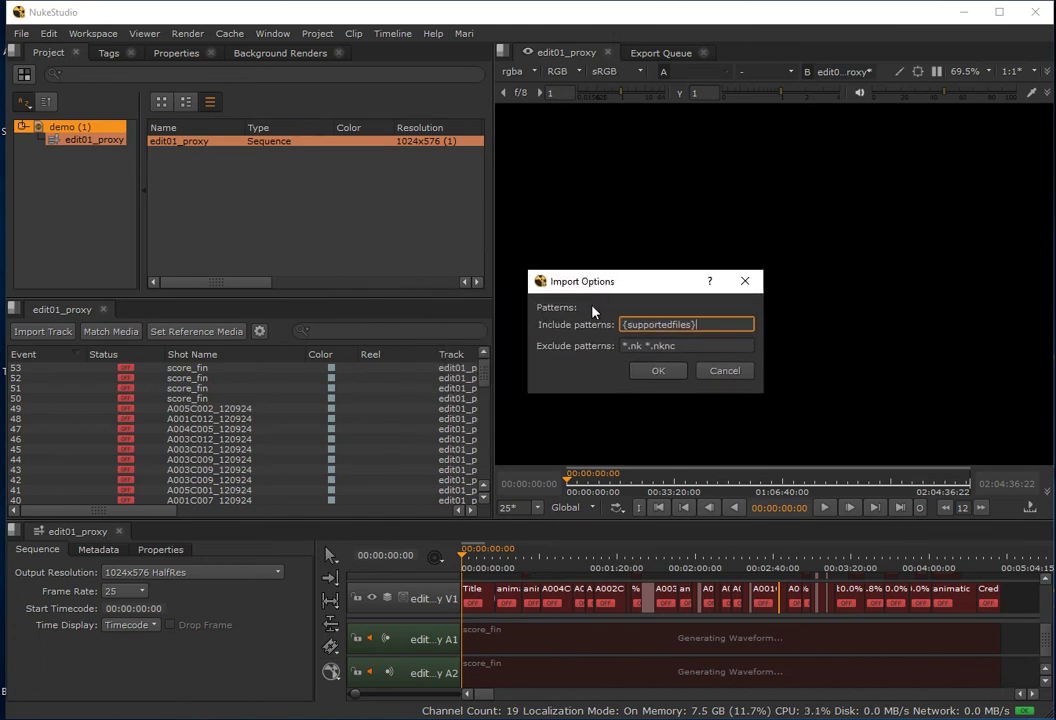
pyautogui.hotkey('ctrl', 'a')
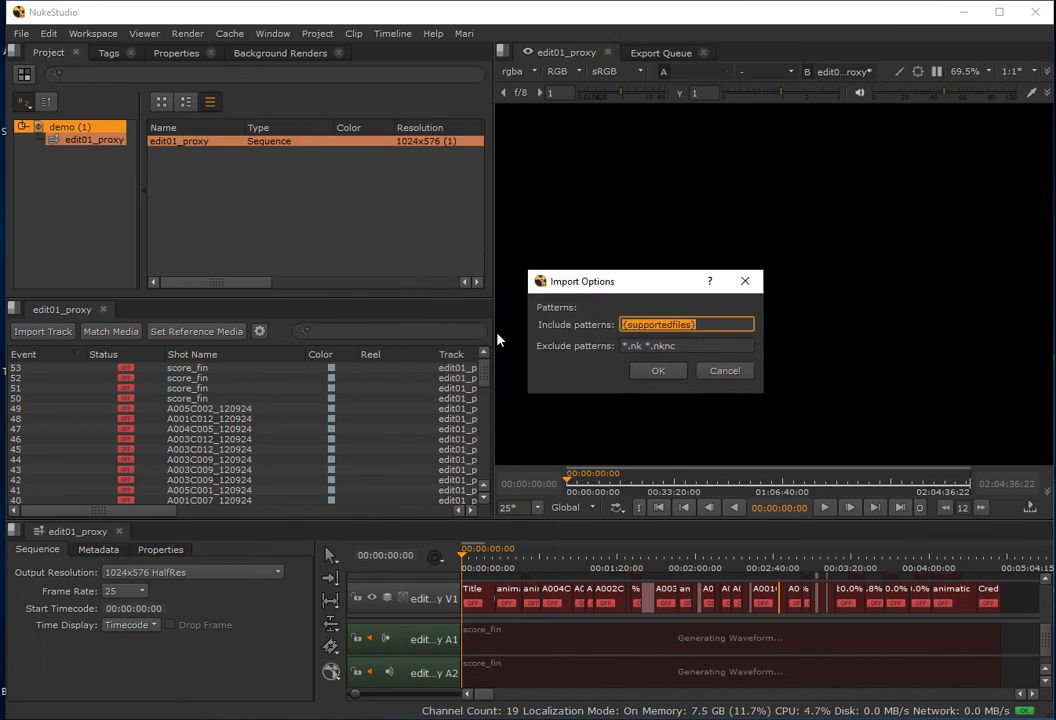
pyautogui.click(655, 371)
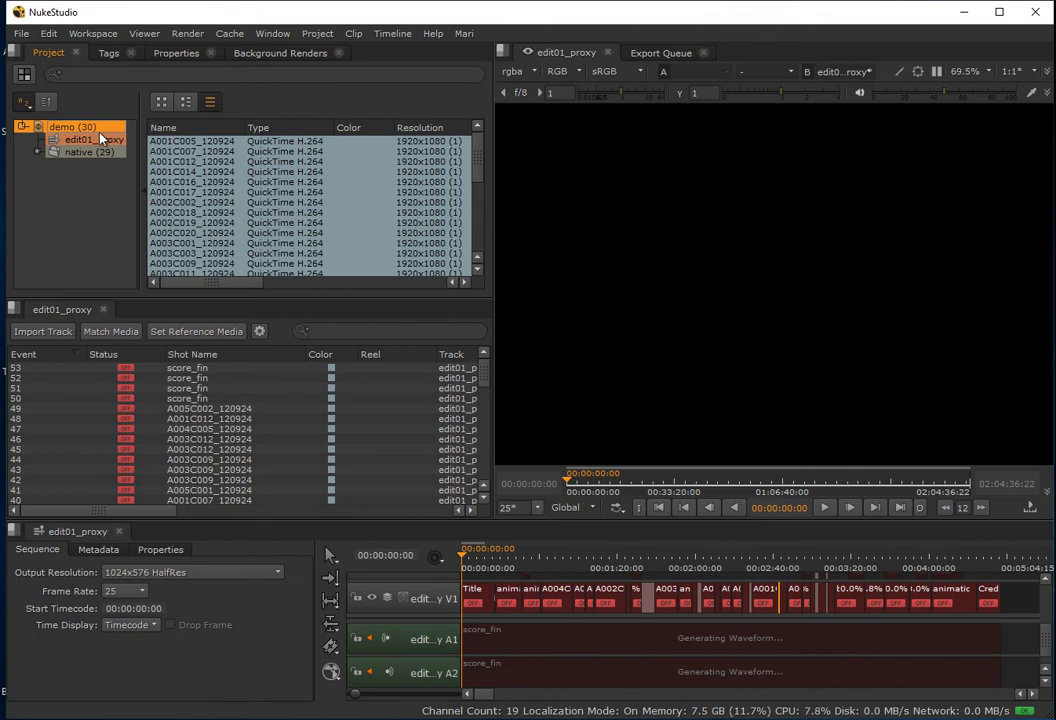
# - Expand the native bin with its greenscreen and principle sub-bins and look through the imported clips
pyautogui.click(37, 153)
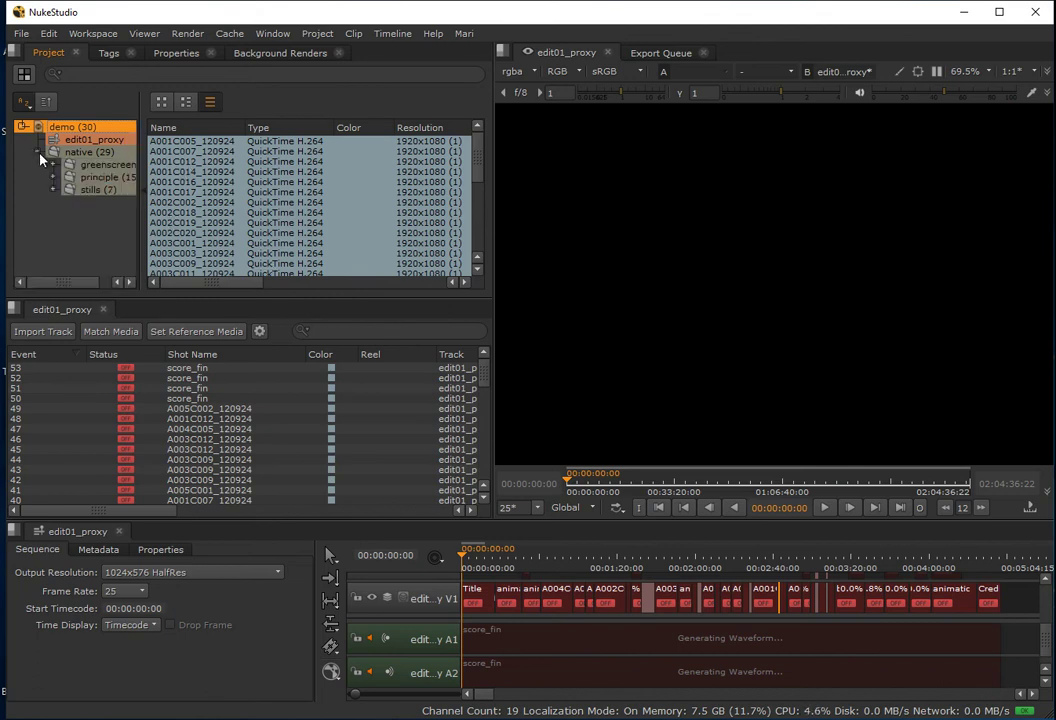
pyautogui.click(54, 165)
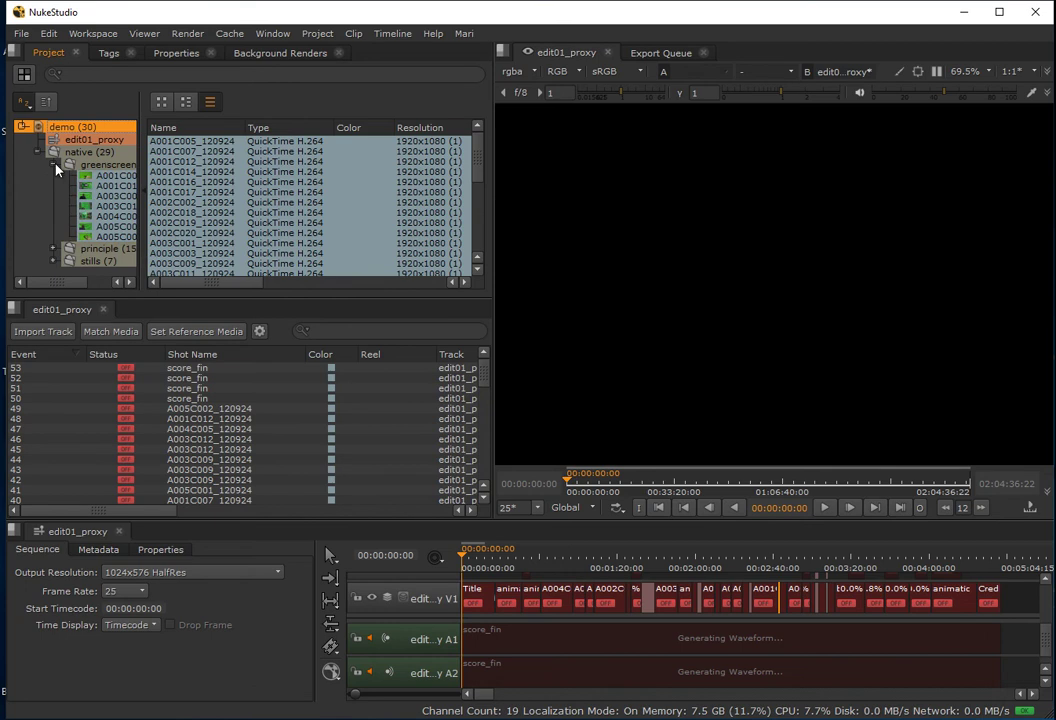
pyautogui.click(53, 248)
pyautogui.scroll(-3, 61, 250)
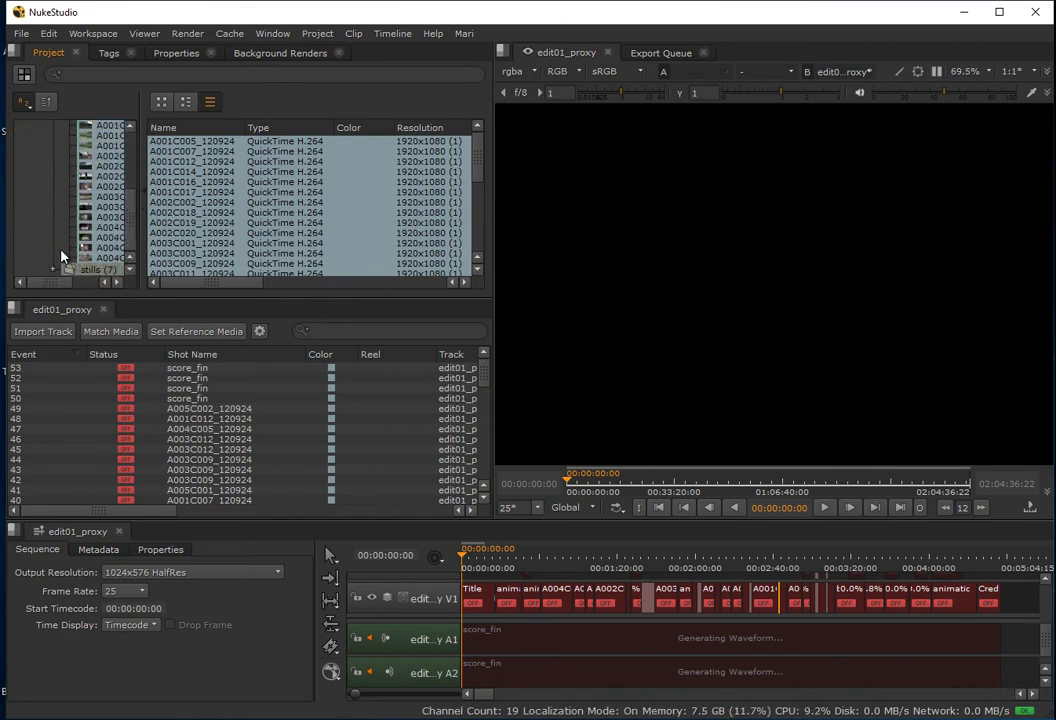
pyautogui.moveTo(130, 212); pyautogui.dragTo(129, 128)
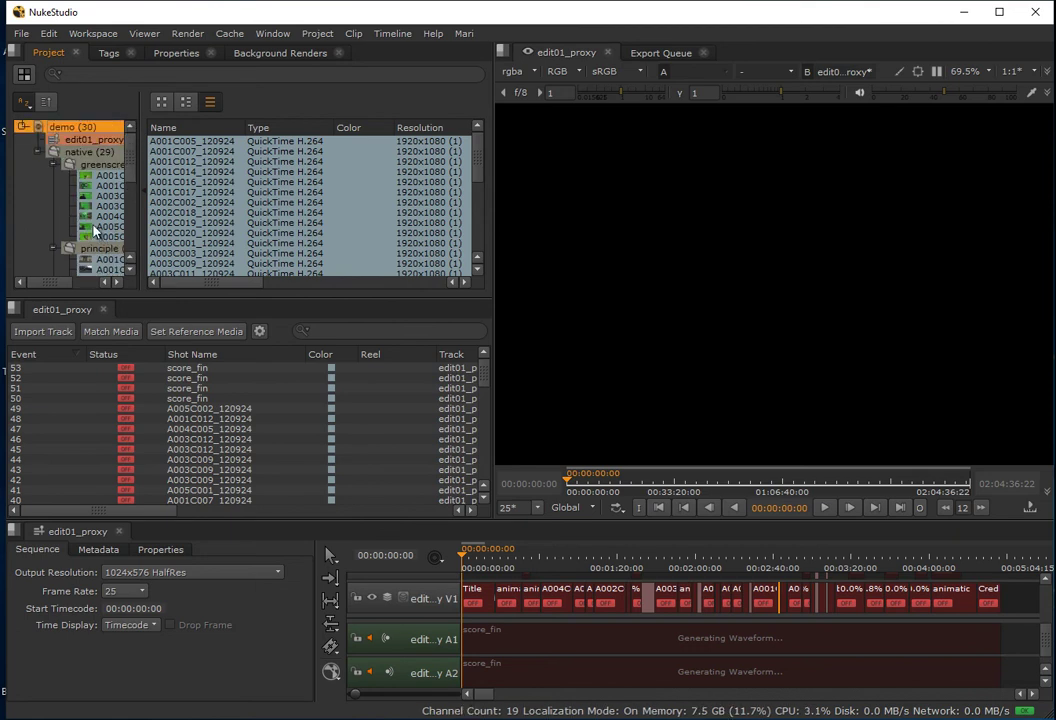
# - Import the file animatic.mp4 from the media/animatic folder into the demo project
pyautogui.click(22, 35)
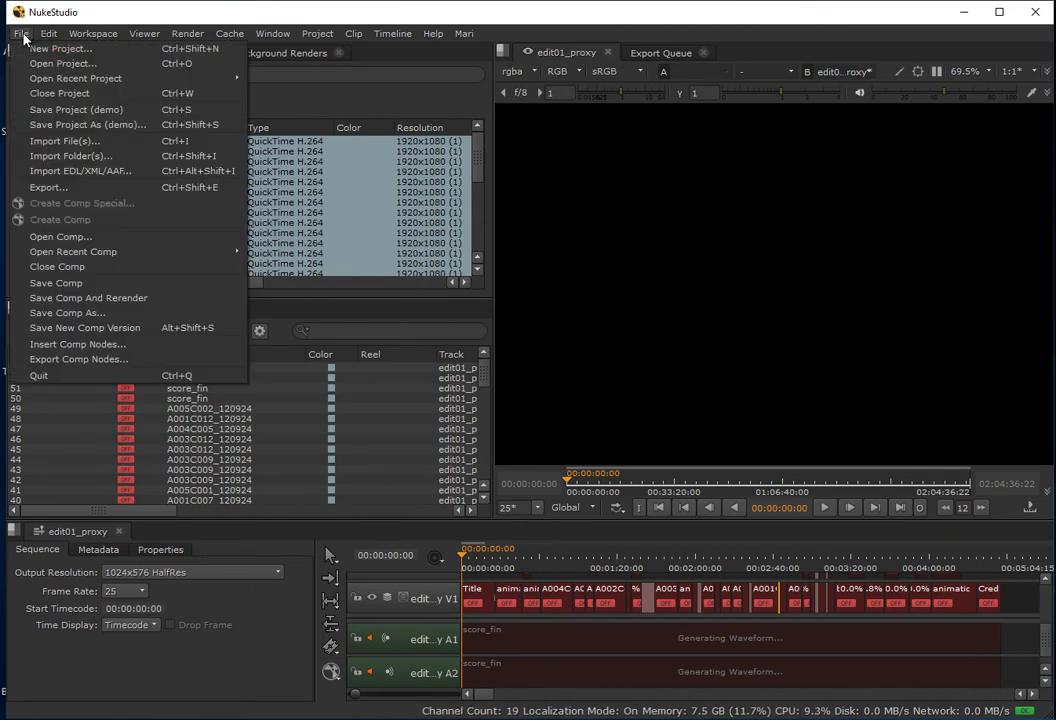
pyautogui.click(22, 36)
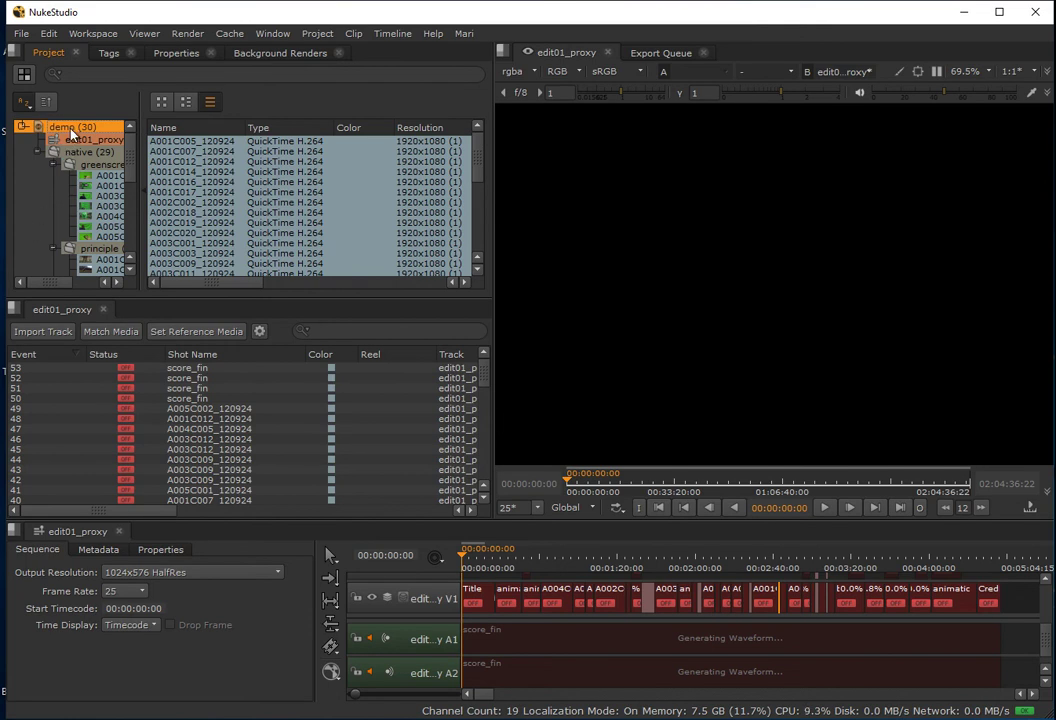
pyautogui.click(22, 35)
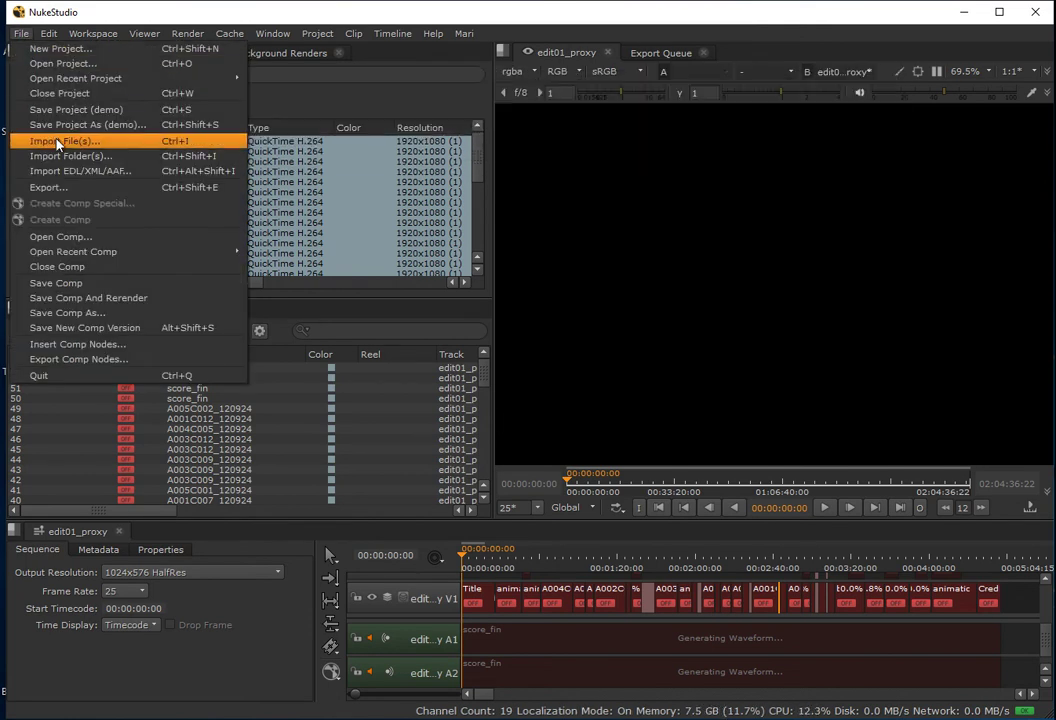
pyautogui.click(44, 156)
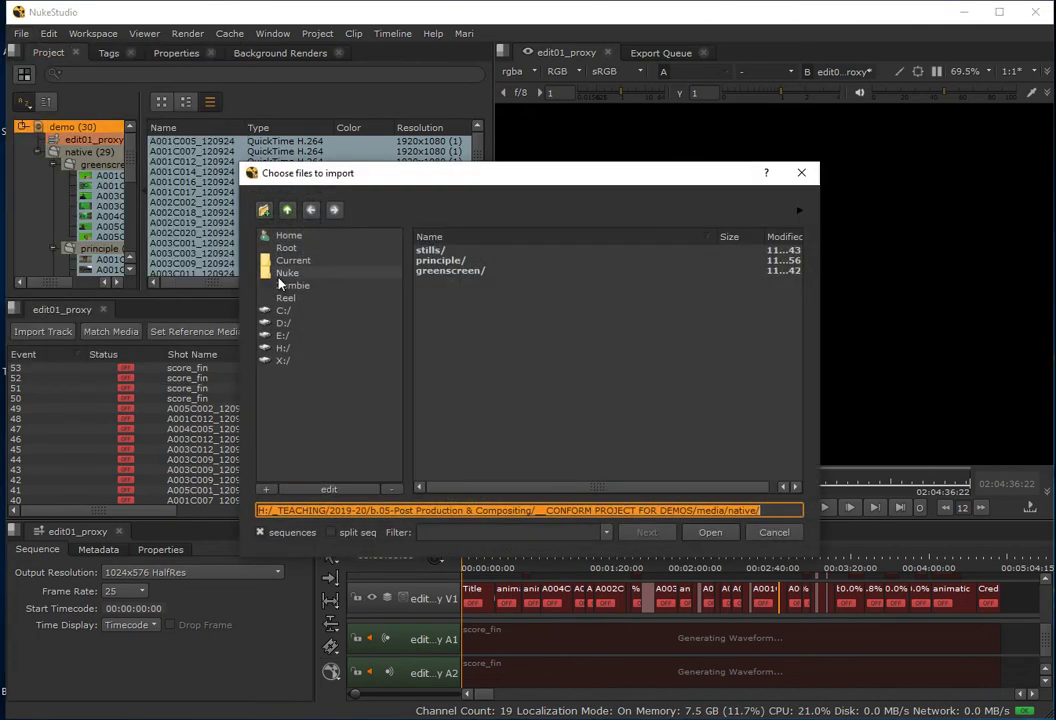
pyautogui.click(289, 214)
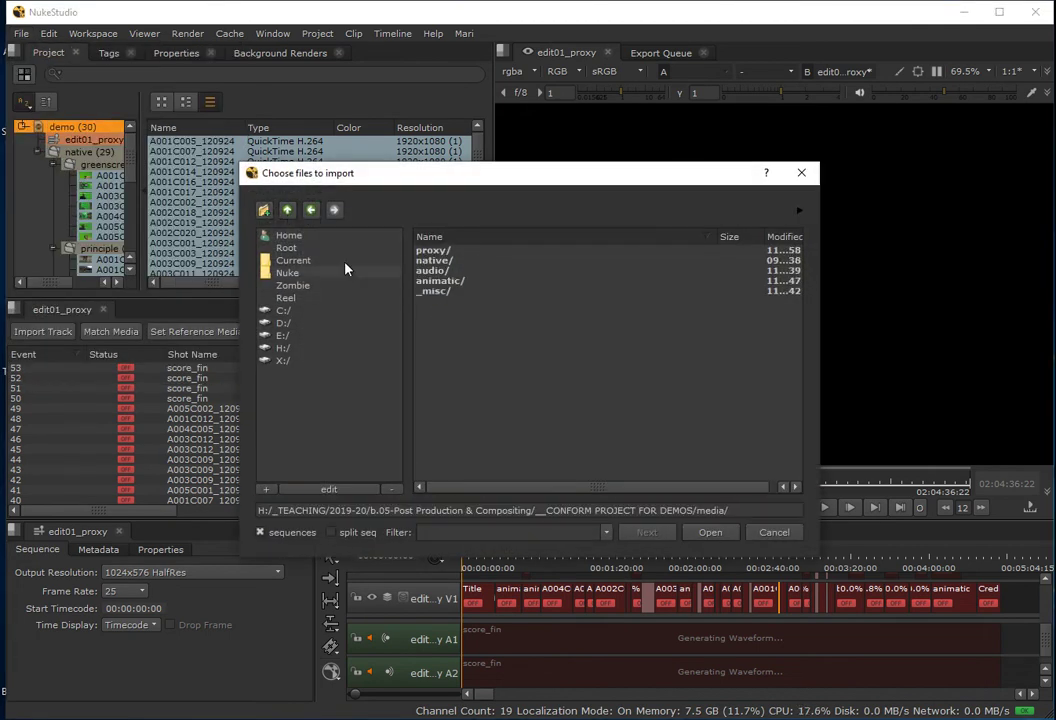
pyautogui.click(440, 282)
pyautogui.click(440, 251)
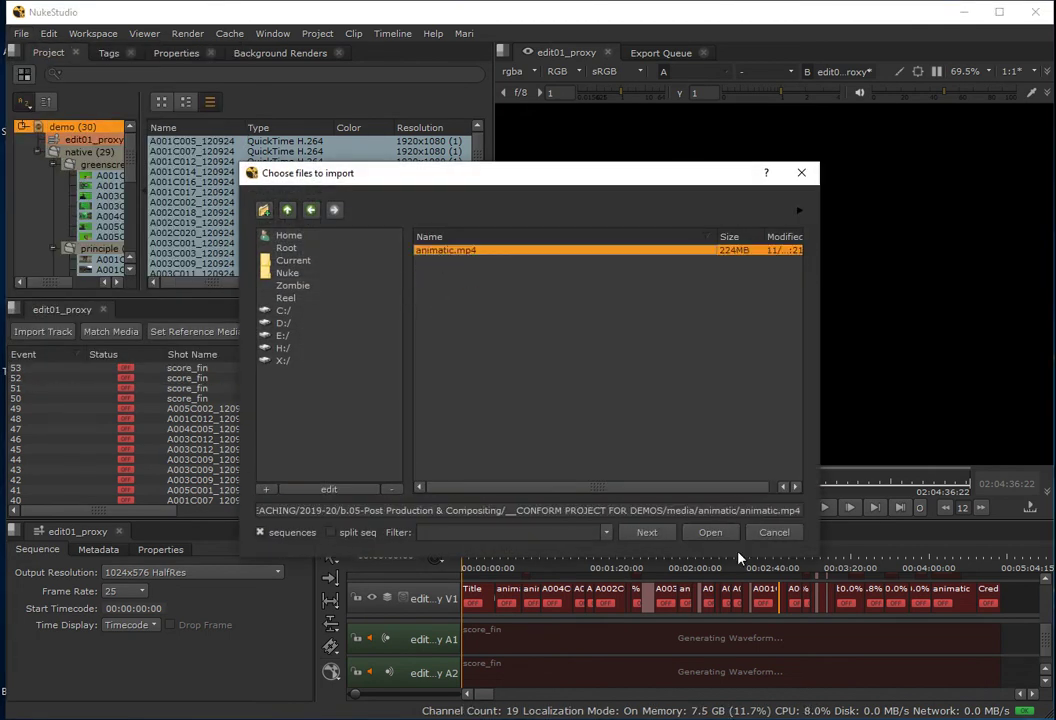
pyautogui.click(700, 534)
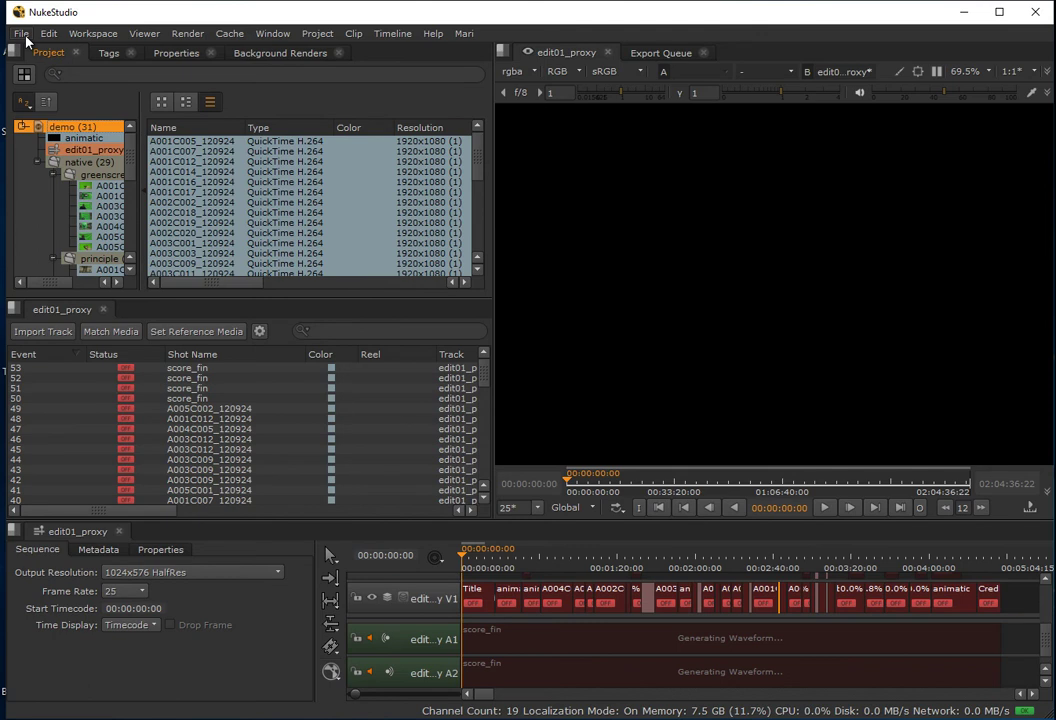
# - Import the audio file score_fin.aif from the media/audio folder into the demo project
pyautogui.click(22, 34)
pyautogui.click(45, 137)
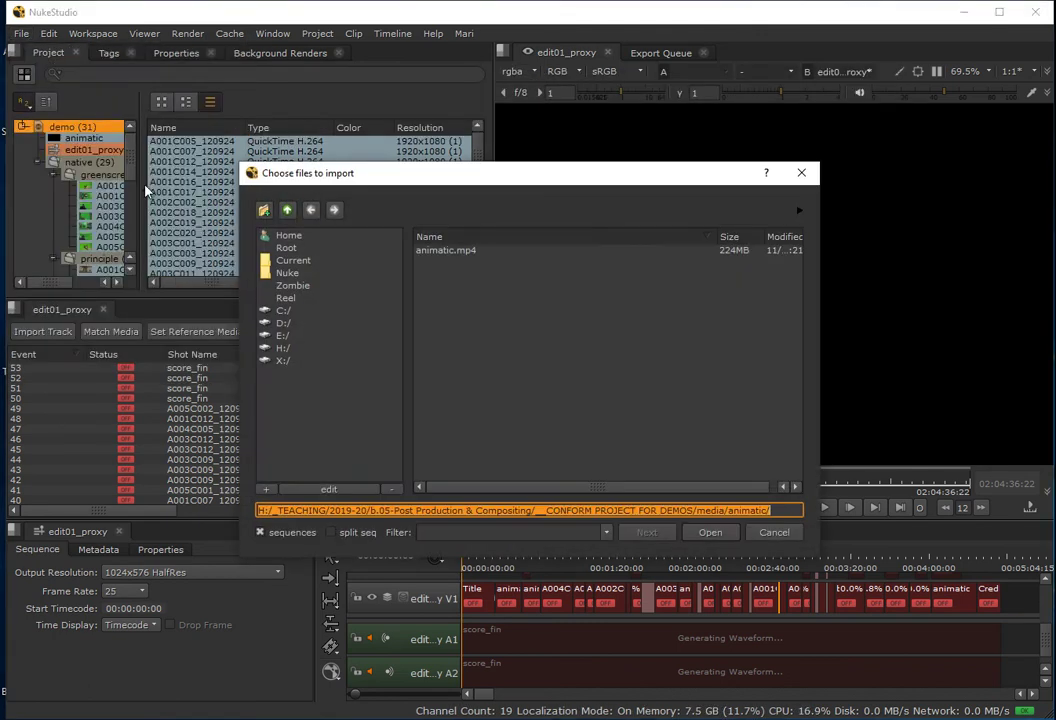
pyautogui.click(287, 210)
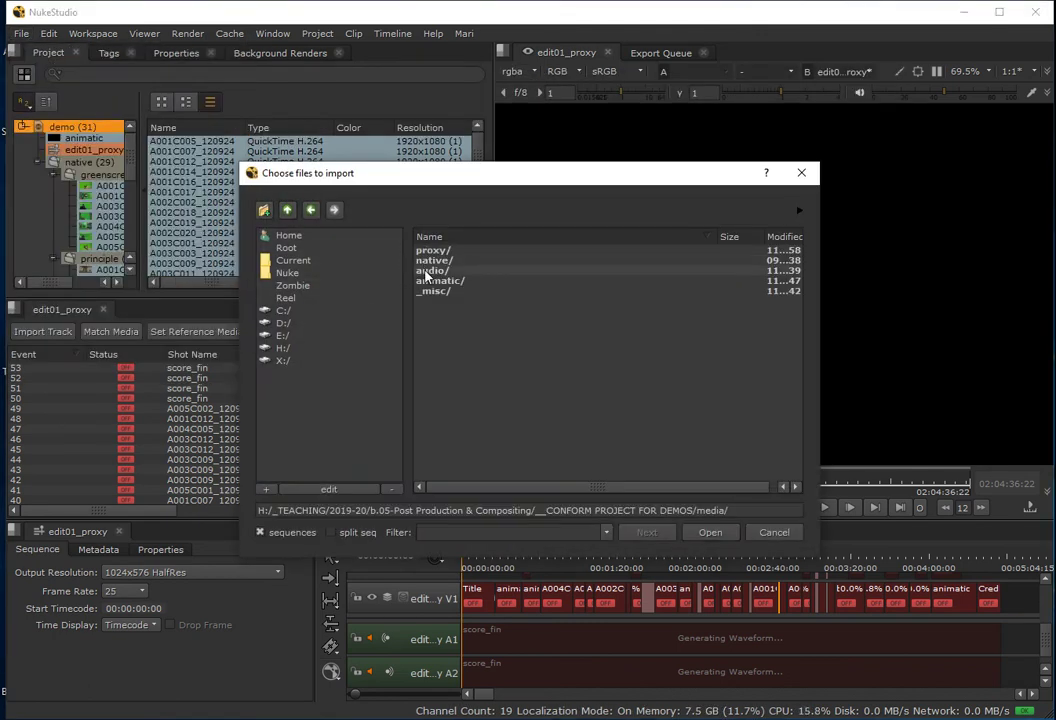
pyautogui.doubleClick(430, 271)
pyautogui.click(446, 251)
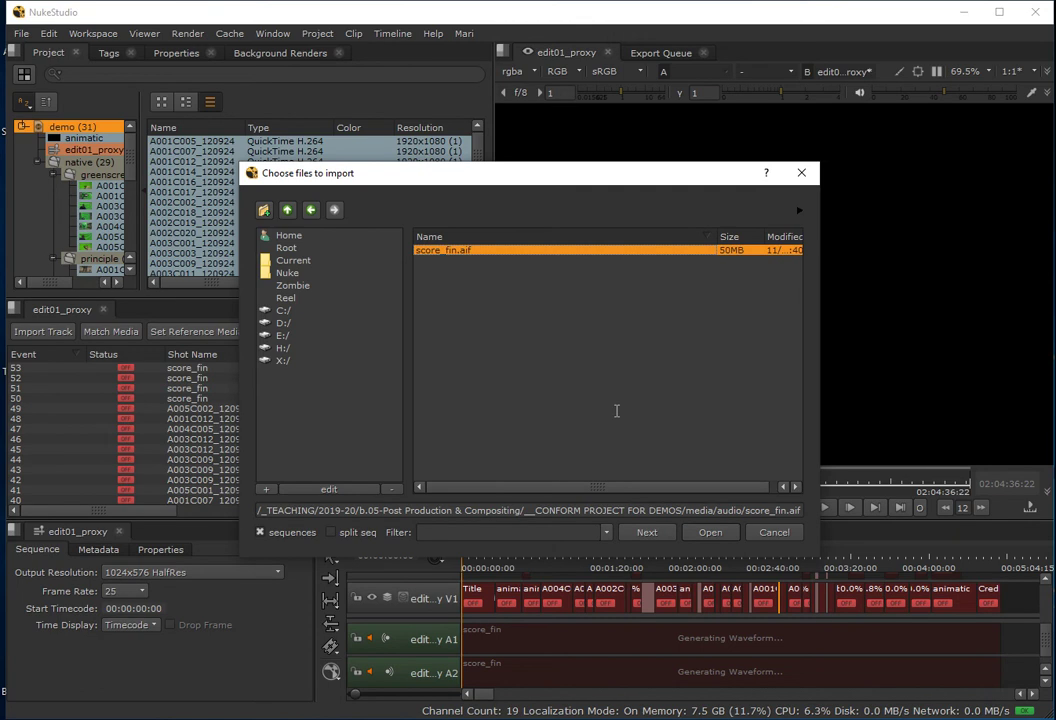
pyautogui.click(711, 532)
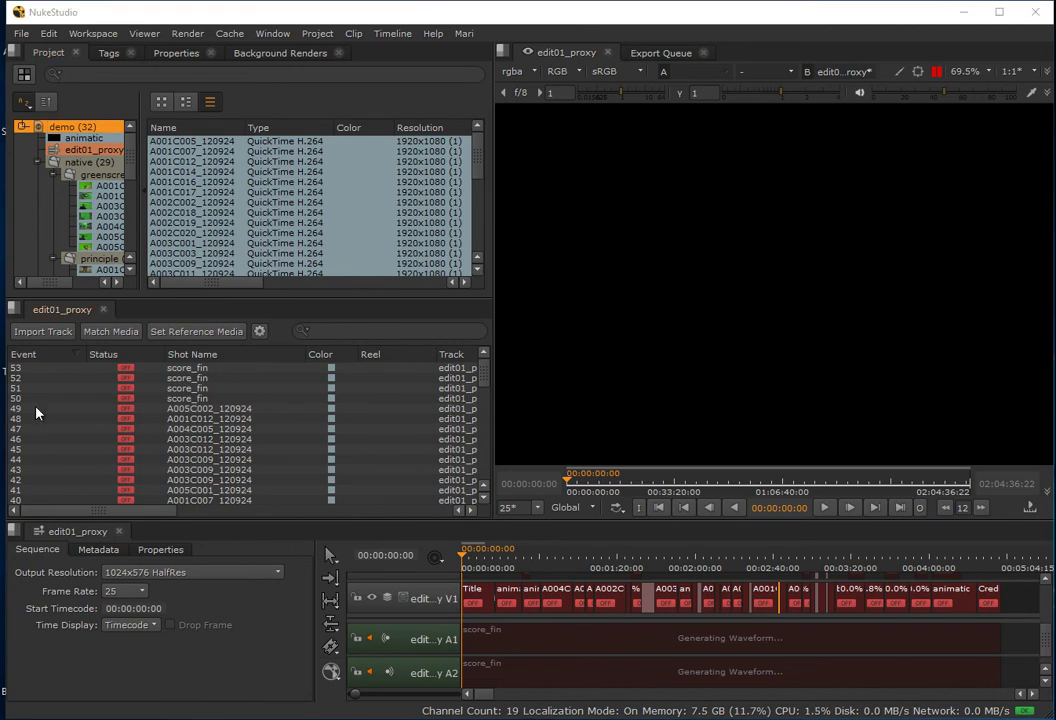
# - Maximise the edit01_proxy event spreadsheet and select all its events, cancelling the Match Media directory choice
pyautogui.click(88, 415)
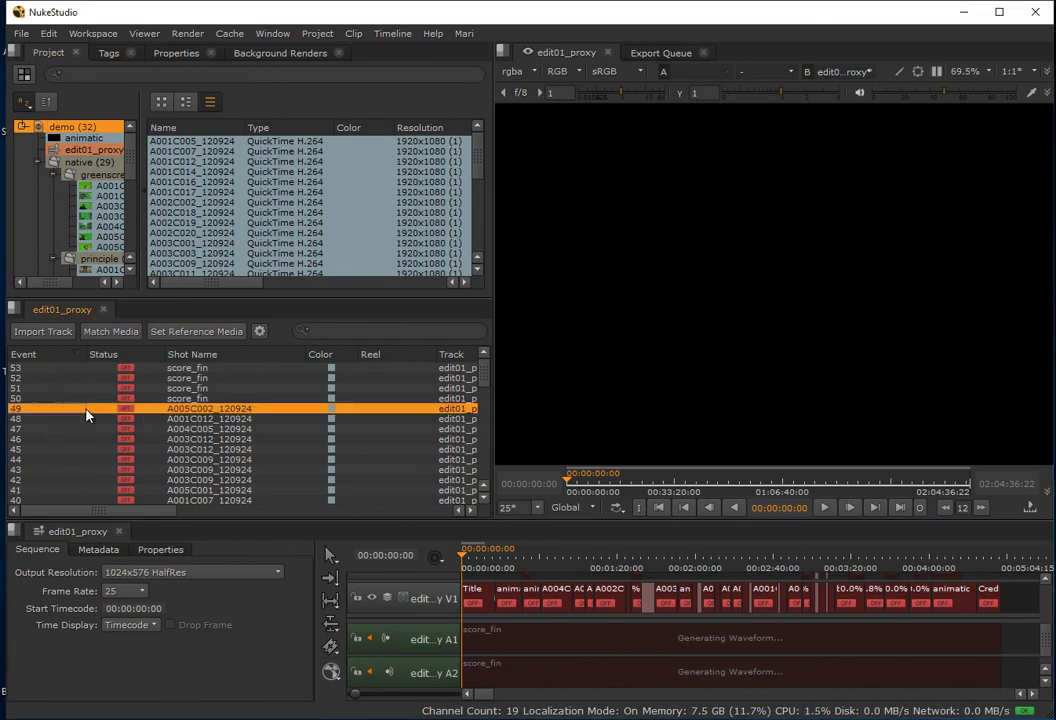
pyautogui.press('space')
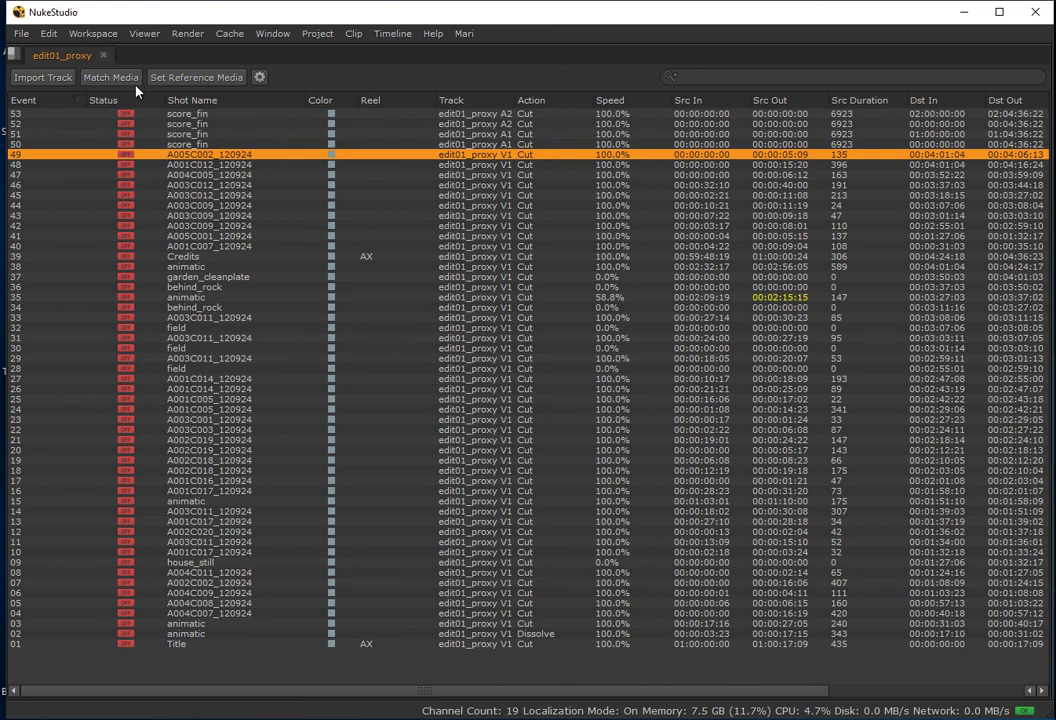
pyautogui.click(204, 176)
pyautogui.hotkey('ctrl', 'a')
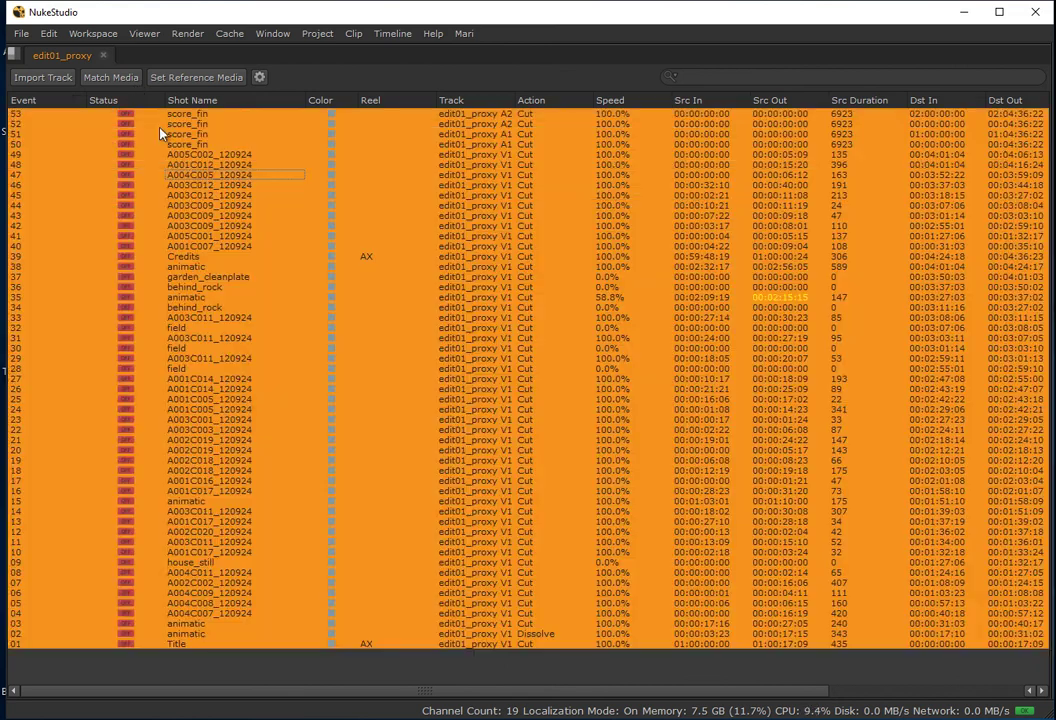
pyautogui.click(111, 80)
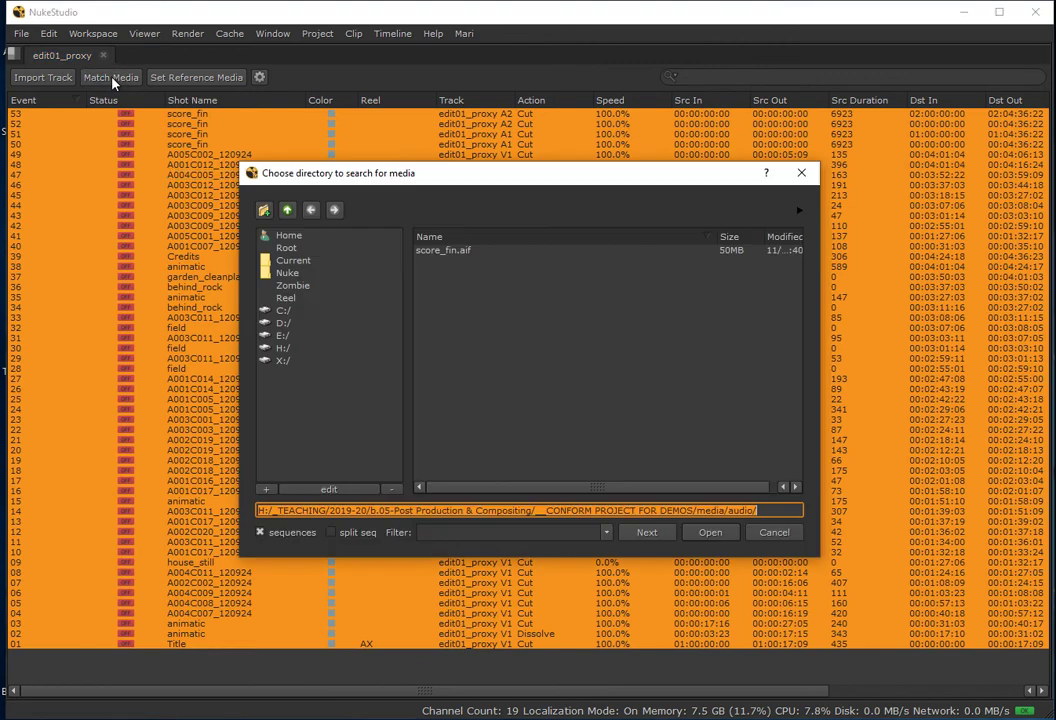
pyautogui.click(775, 535)
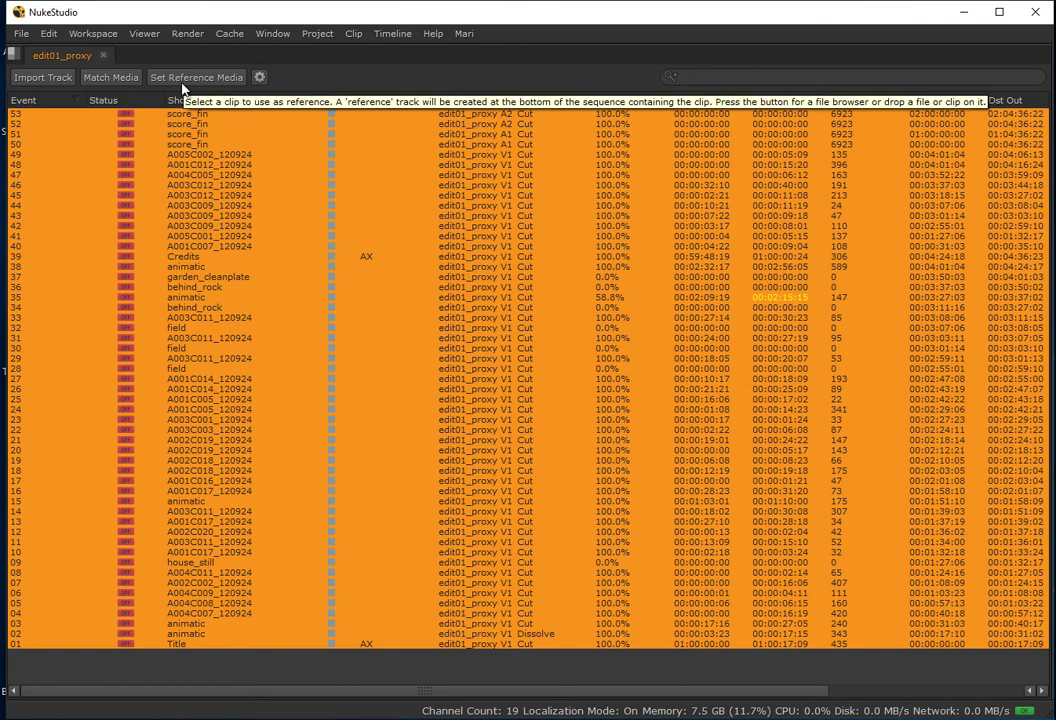
# - Match all selected edit01_proxy events to the footage in the media/native folder, keeping the default conform options
pyautogui.click(111, 77)
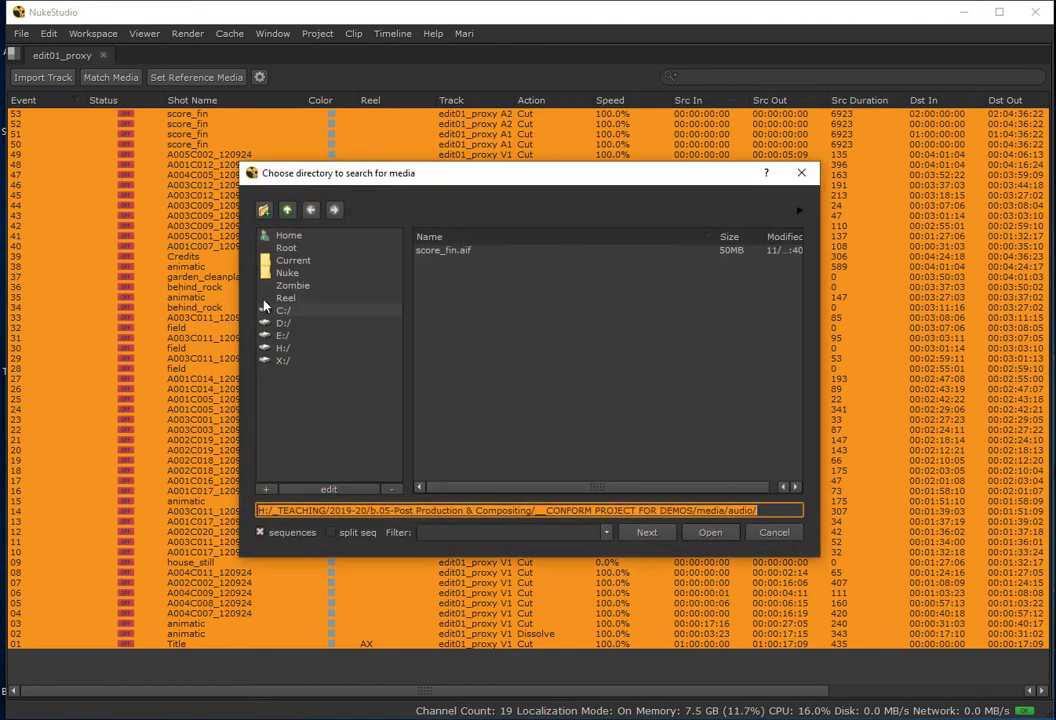
pyautogui.click(287, 210)
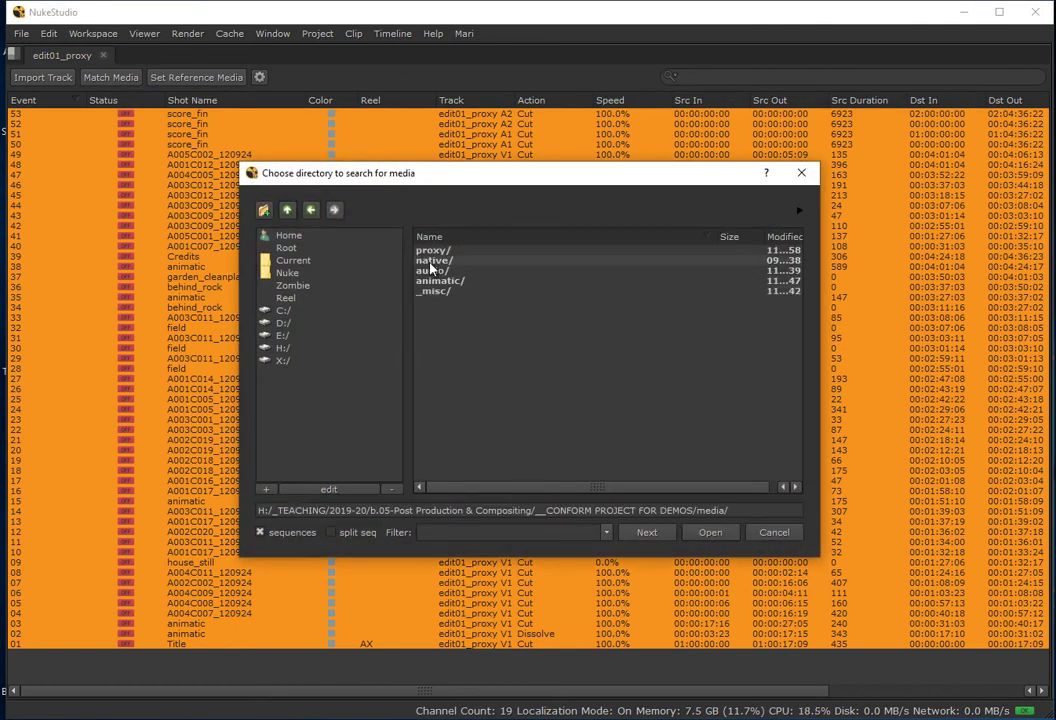
pyautogui.doubleClick(434, 260)
pyautogui.click(710, 532)
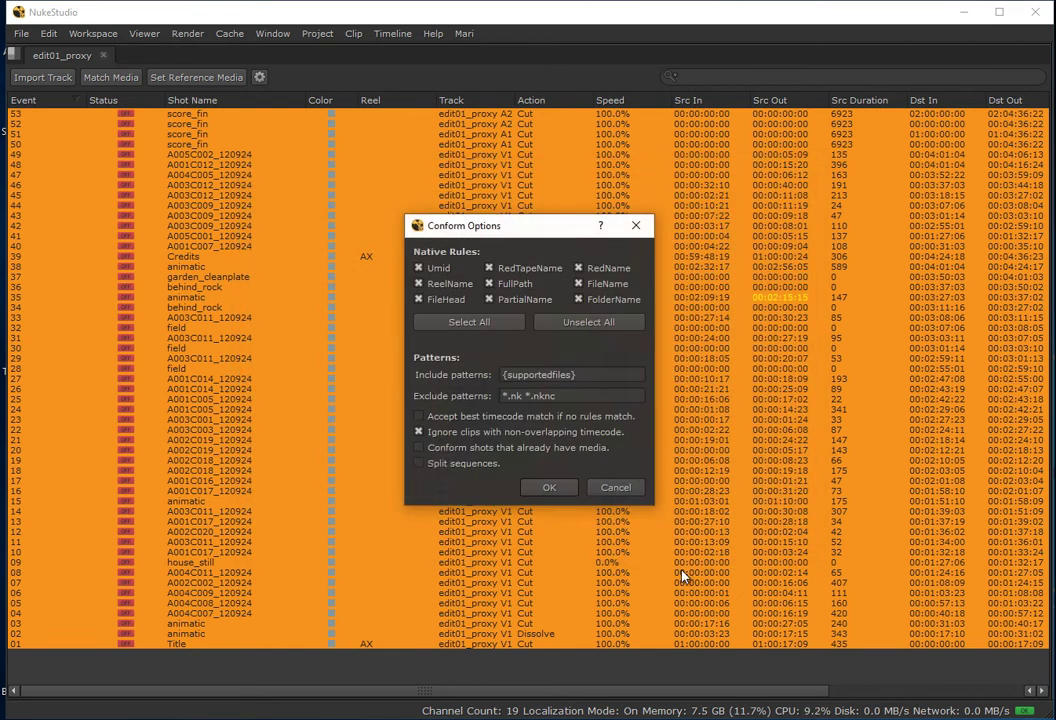
pyautogui.click(547, 488)
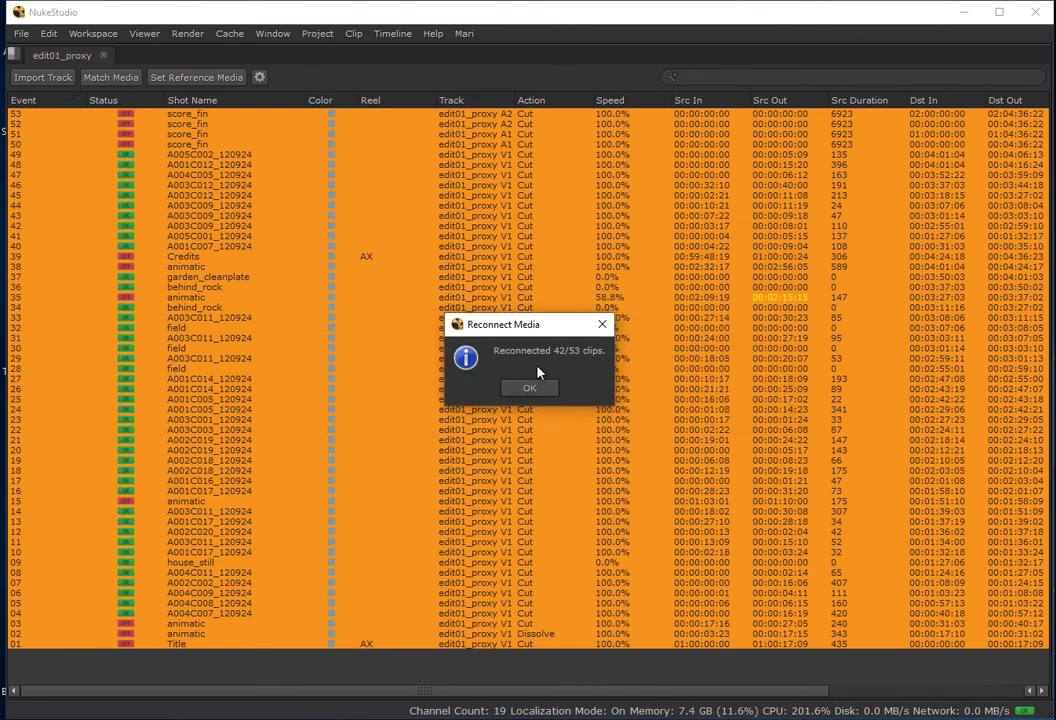
pyautogui.click(530, 389)
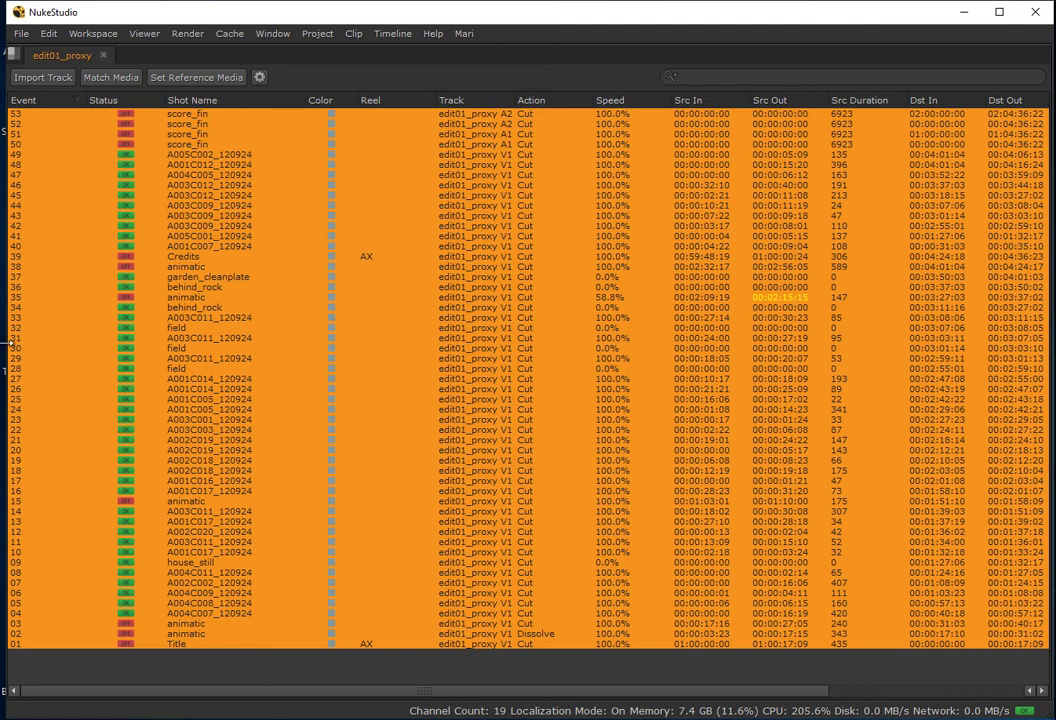
# - Match the four score_fin events, 50 to 53, to score_fin.aif in the media/audio folder using the default conform options
pyautogui.keyDown('shift'); pyautogui.click(127, 150); pyautogui.keyUp('shift')
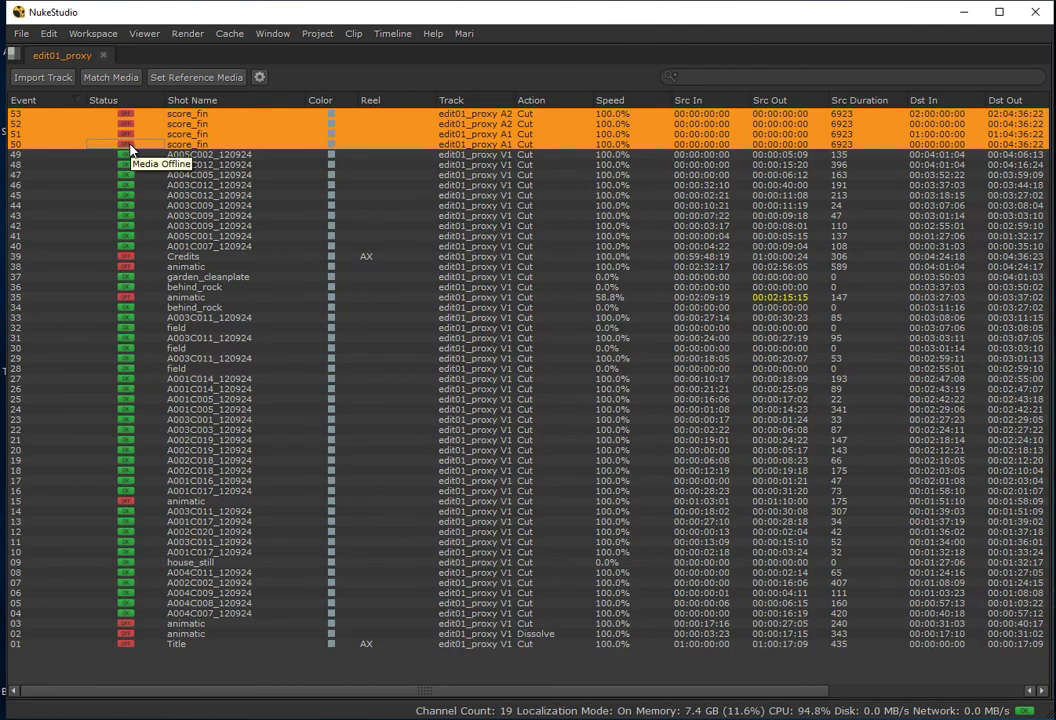
pyautogui.click(112, 77)
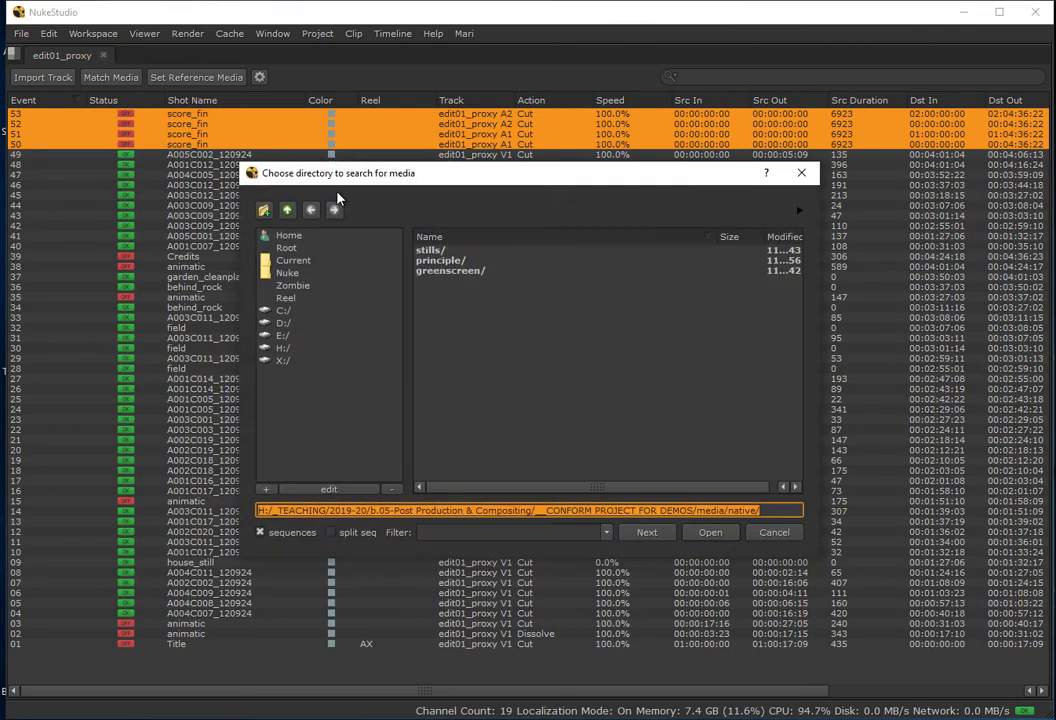
pyautogui.click(287, 209)
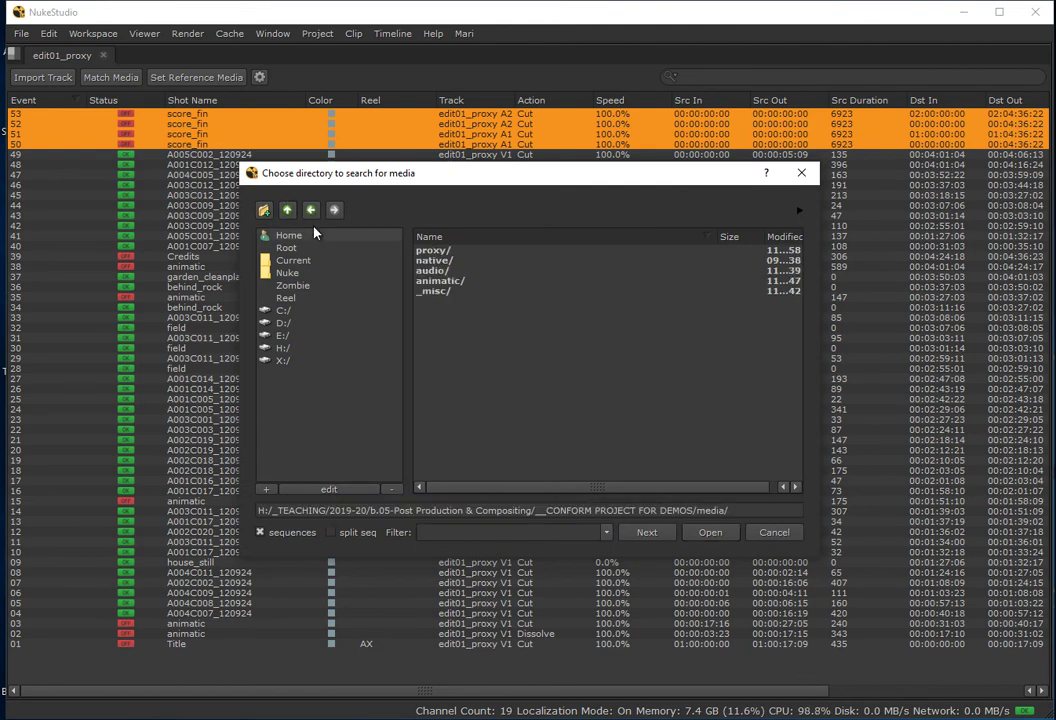
pyautogui.doubleClick(427, 272)
pyautogui.click(438, 251)
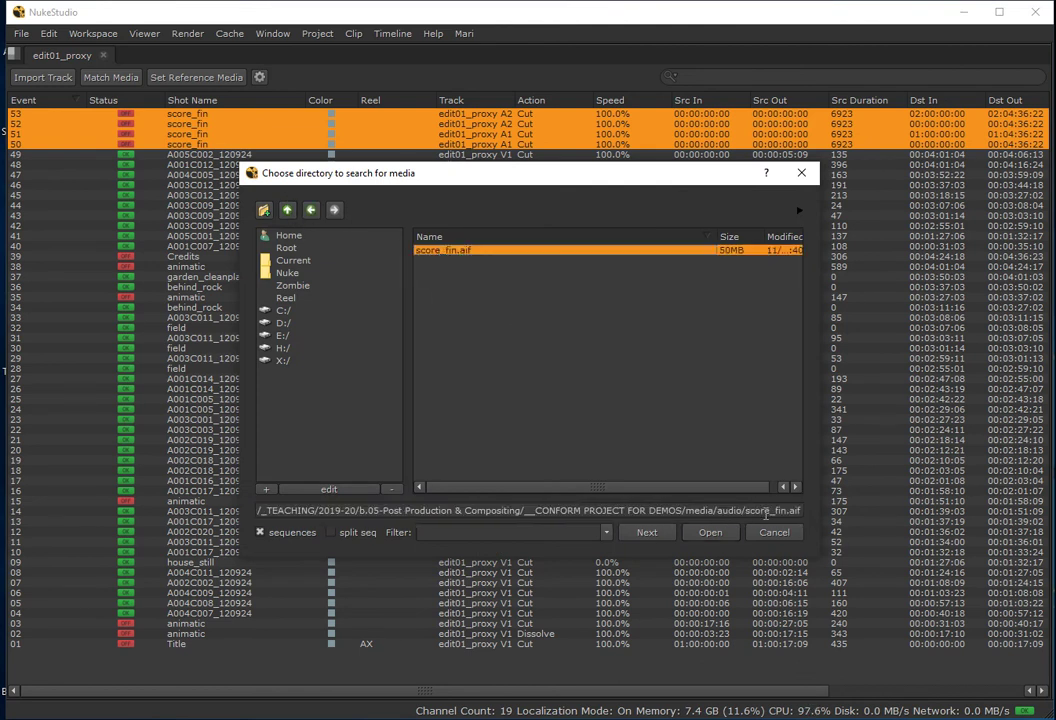
pyautogui.click(710, 532)
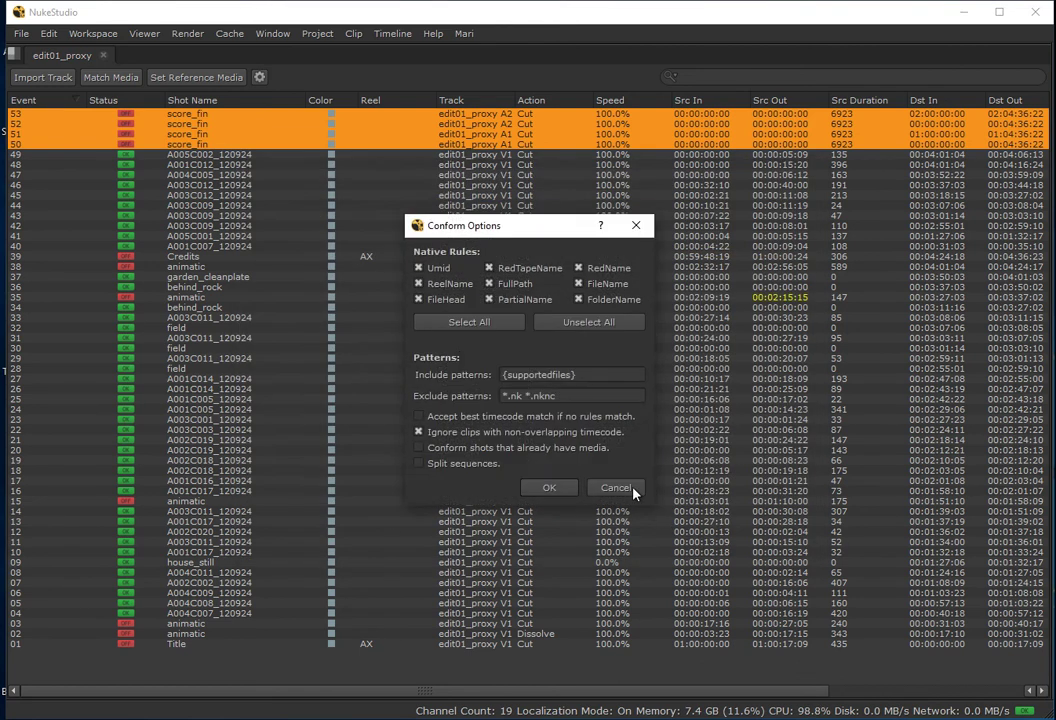
pyautogui.click(549, 488)
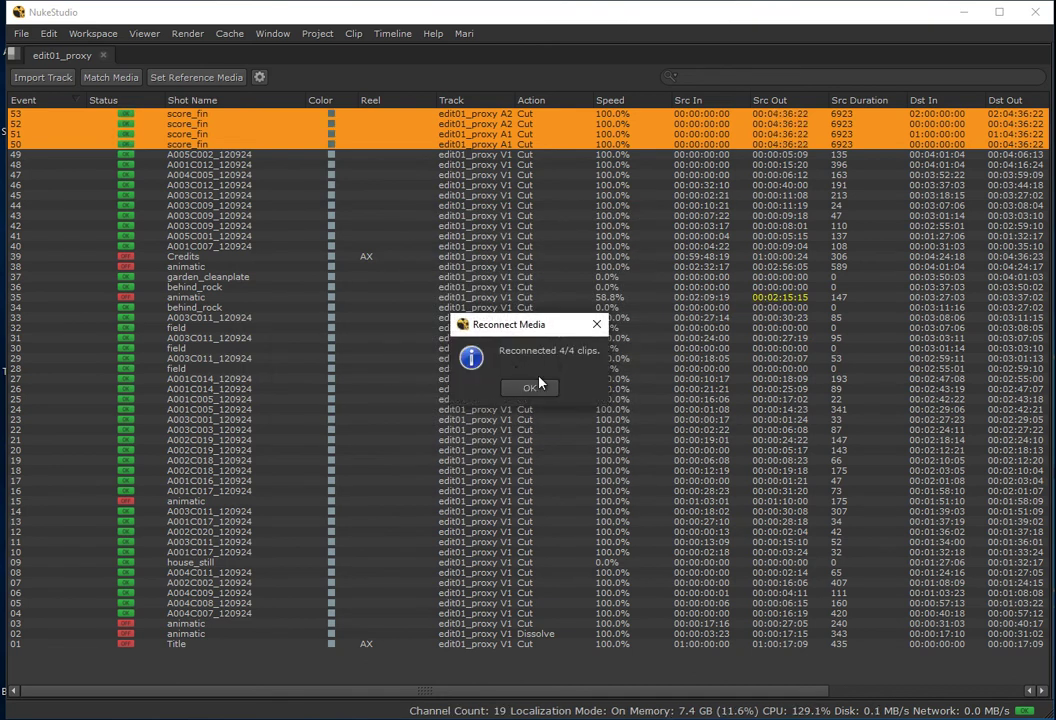
pyautogui.click(536, 389)
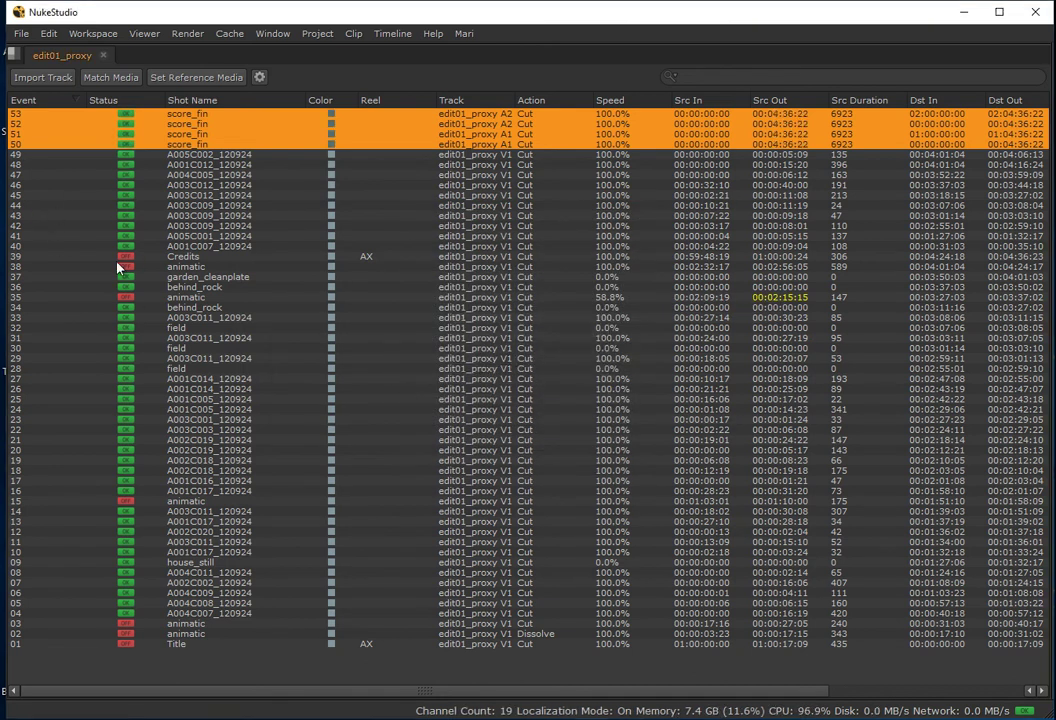
# - Match the animatic events 38, 35, 15, 03 and 02 to animatic.mp4 in the media/animatic folder using the default conform options
pyautogui.click(127, 257)
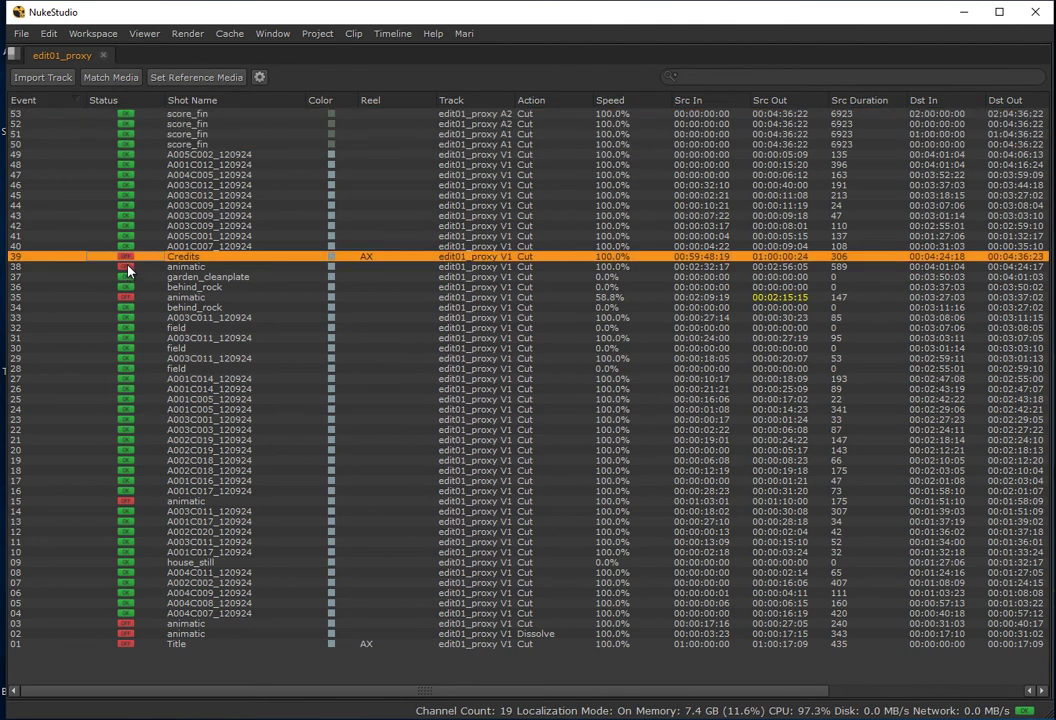
pyautogui.click(128, 267)
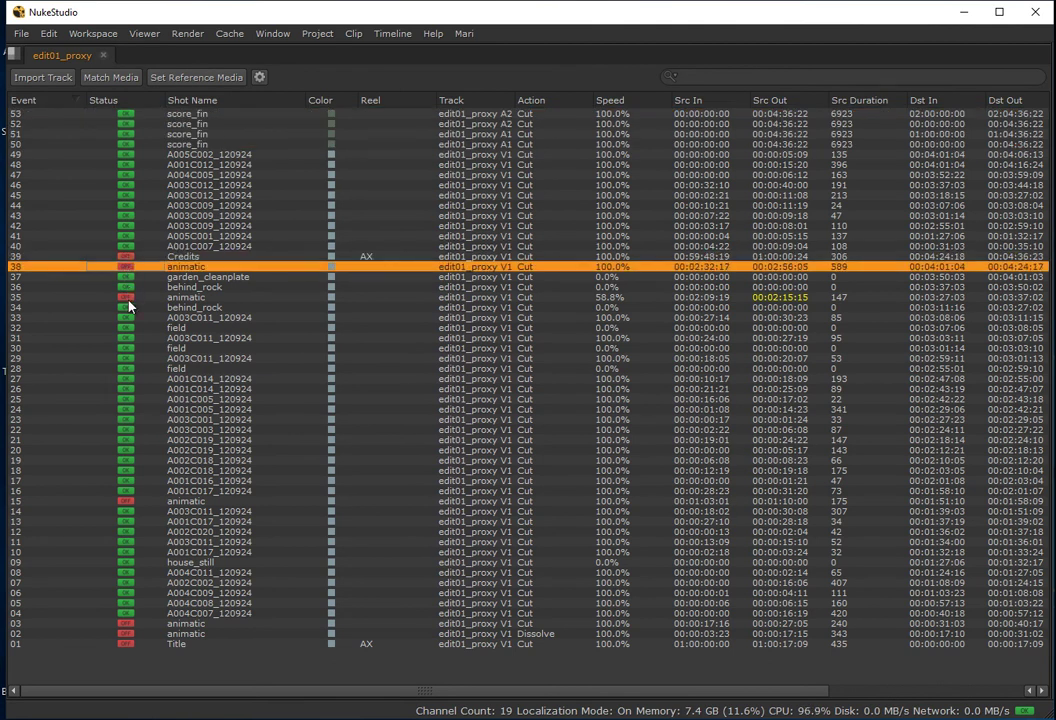
pyautogui.keyDown('ctrl'); pyautogui.click(127, 298); pyautogui.keyUp('ctrl')
pyautogui.keyDown('ctrl'); pyautogui.click(126, 501); pyautogui.keyUp('ctrl')
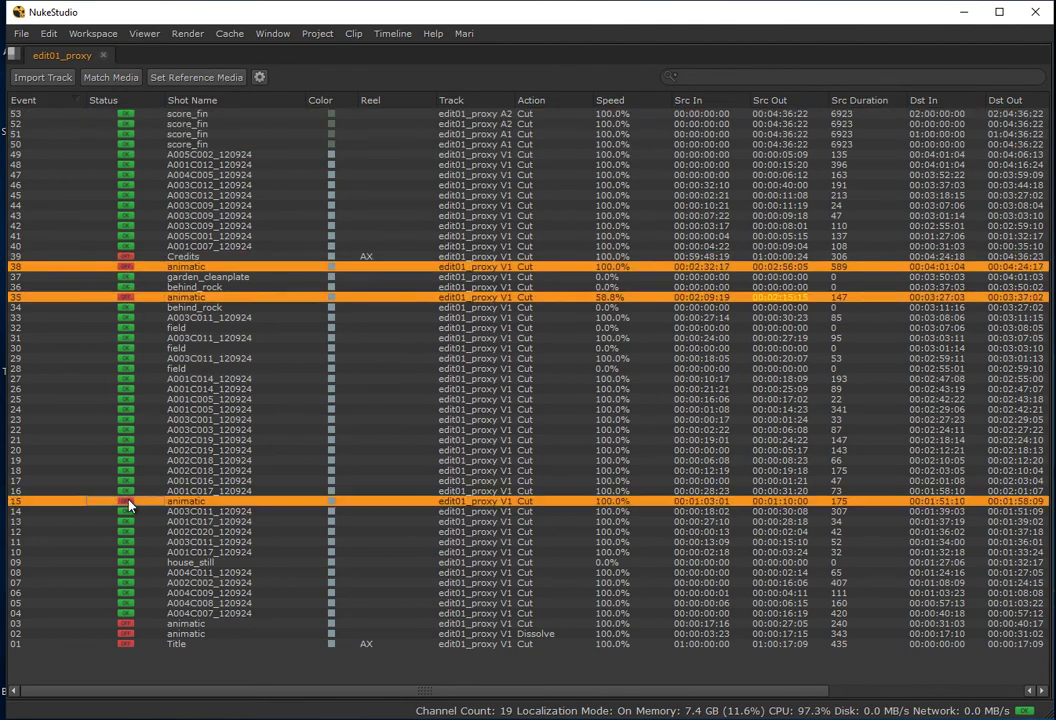
pyautogui.keyDown('ctrl'); pyautogui.click(127, 624); pyautogui.keyUp('ctrl')
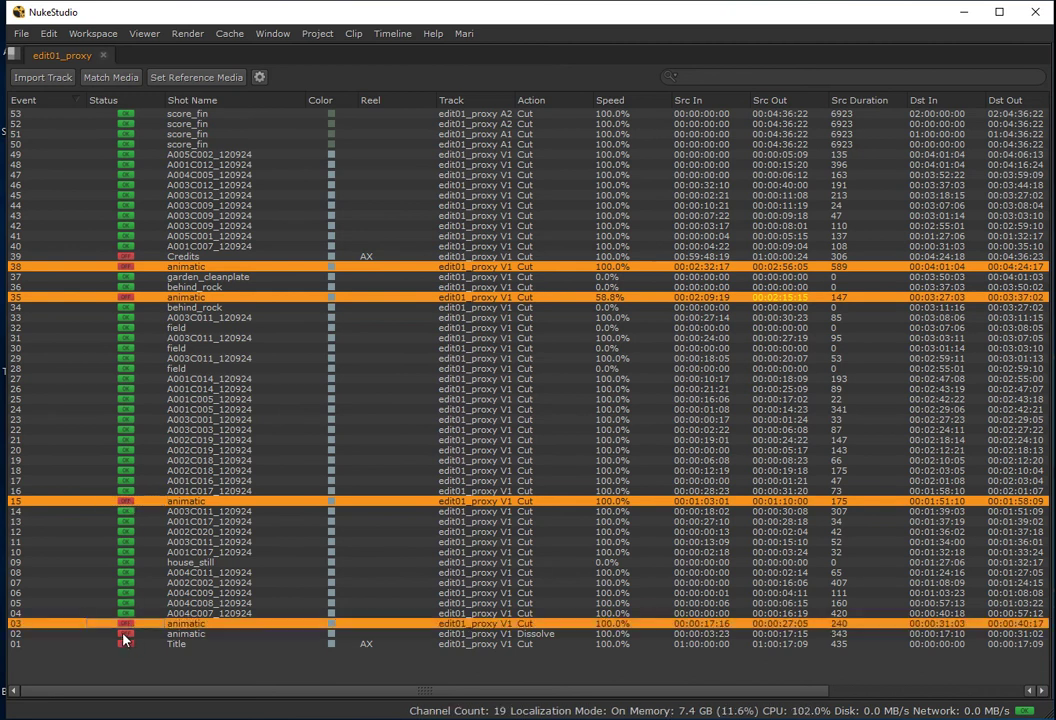
pyautogui.keyDown('ctrl'); pyautogui.click(125, 634); pyautogui.keyUp('ctrl')
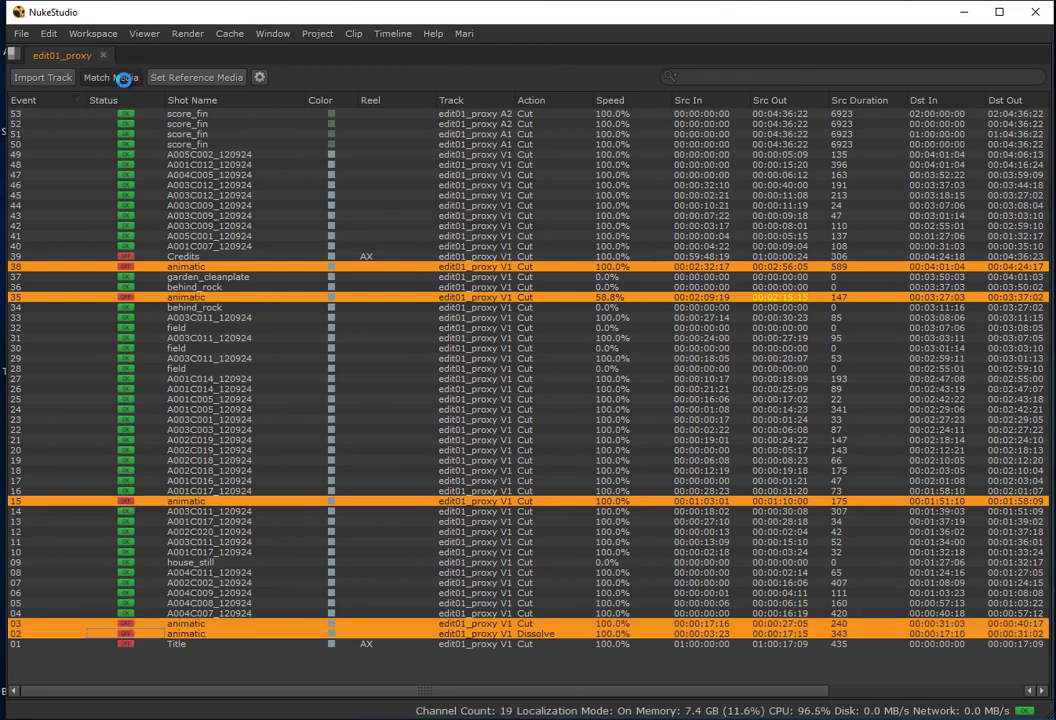
pyautogui.click(287, 210)
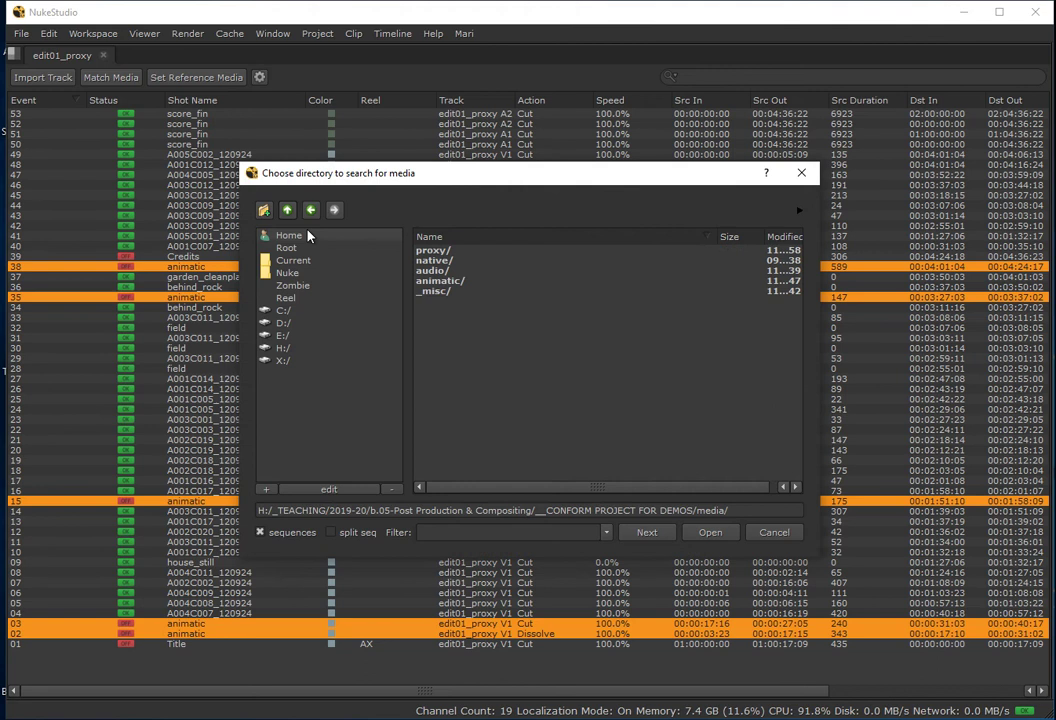
pyautogui.doubleClick(436, 281)
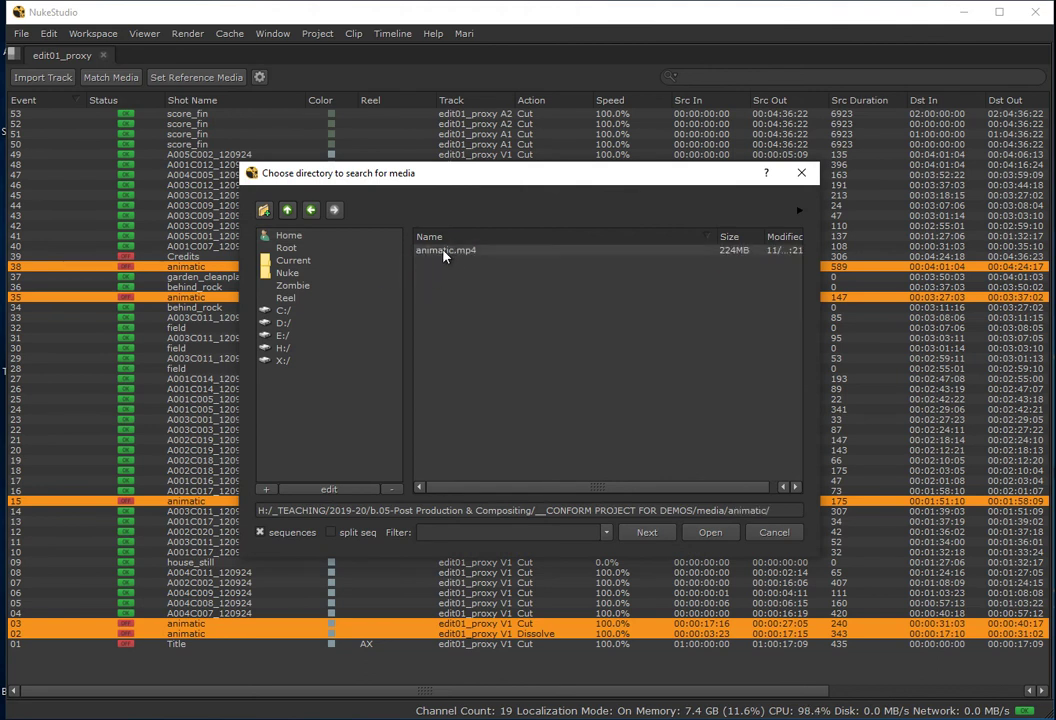
pyautogui.click(445, 252)
pyautogui.click(726, 539)
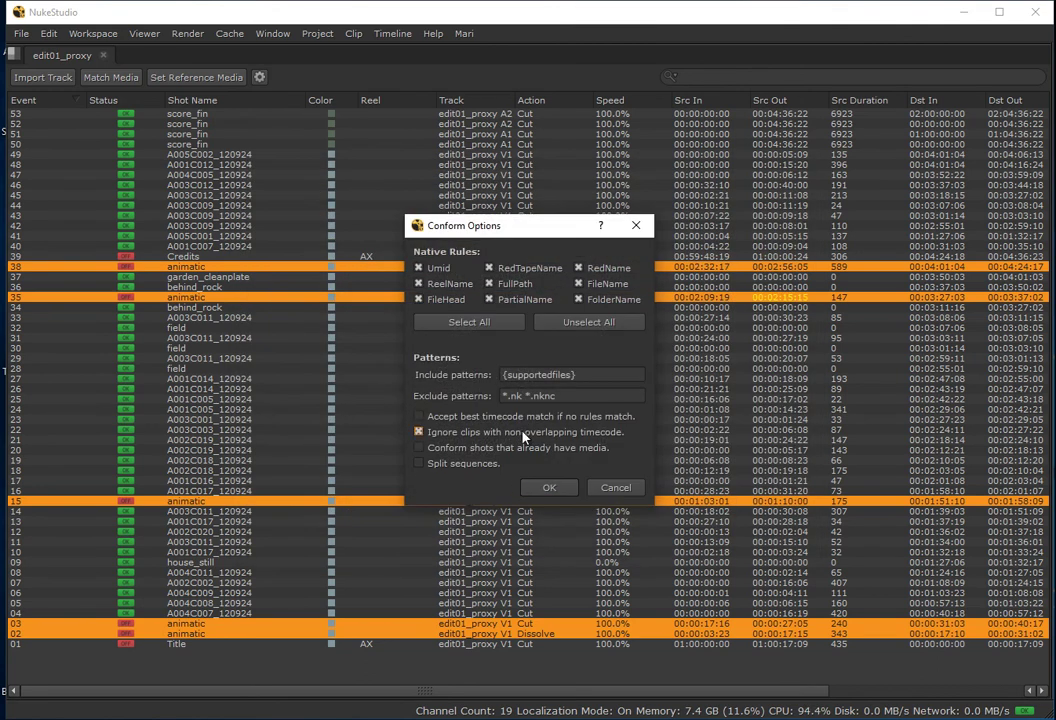
pyautogui.click(549, 488)
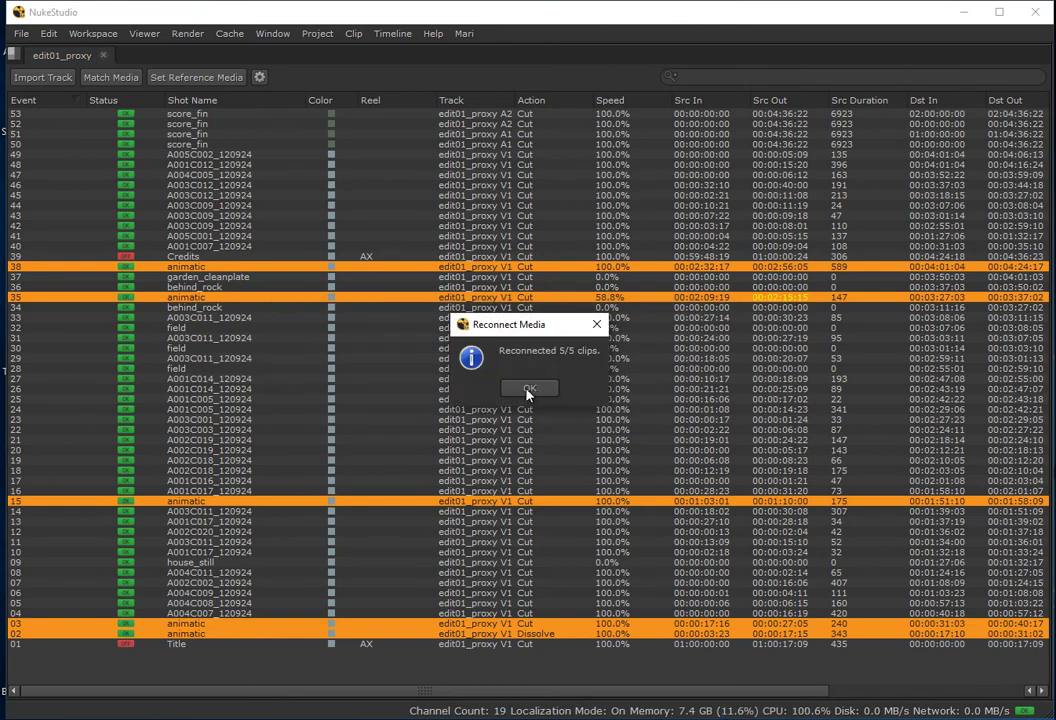
pyautogui.click(528, 390)
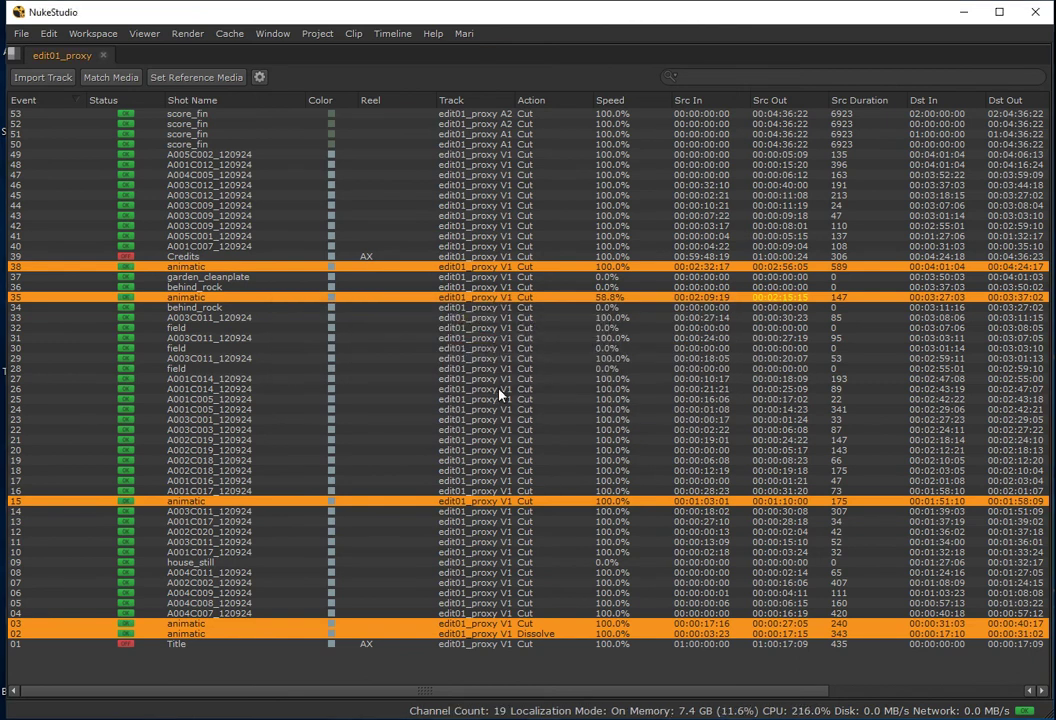
# - Restore the multi-panel layout, check the picture framing along the timeline and set the sequence's output resolution to 1920x1080 HD_1080
pyautogui.click(227, 453)
pyautogui.press('space')
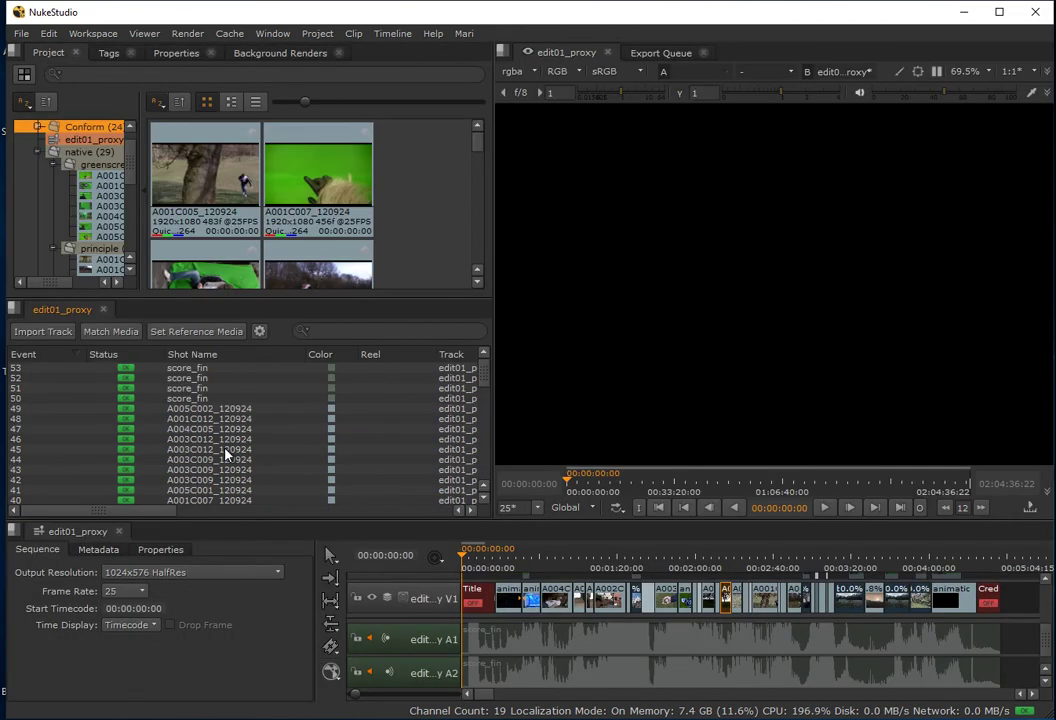
pyautogui.moveTo(500, 566); pyautogui.dragTo(596, 573)
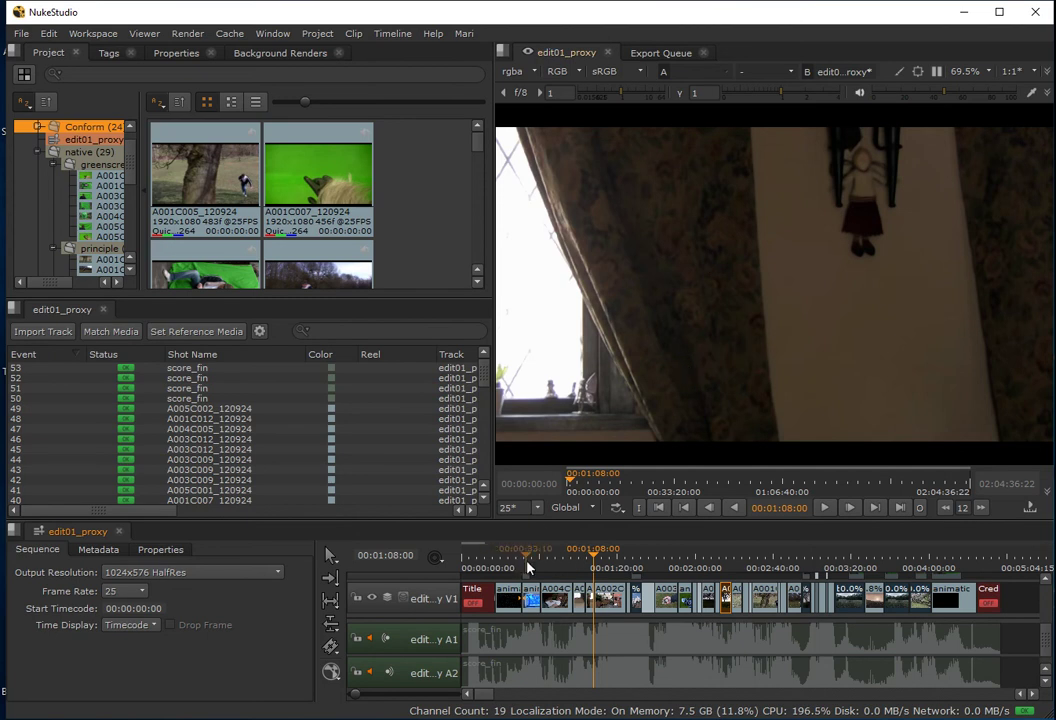
pyautogui.moveTo(593, 570); pyautogui.dragTo(614, 590)
pyautogui.click(139, 574)
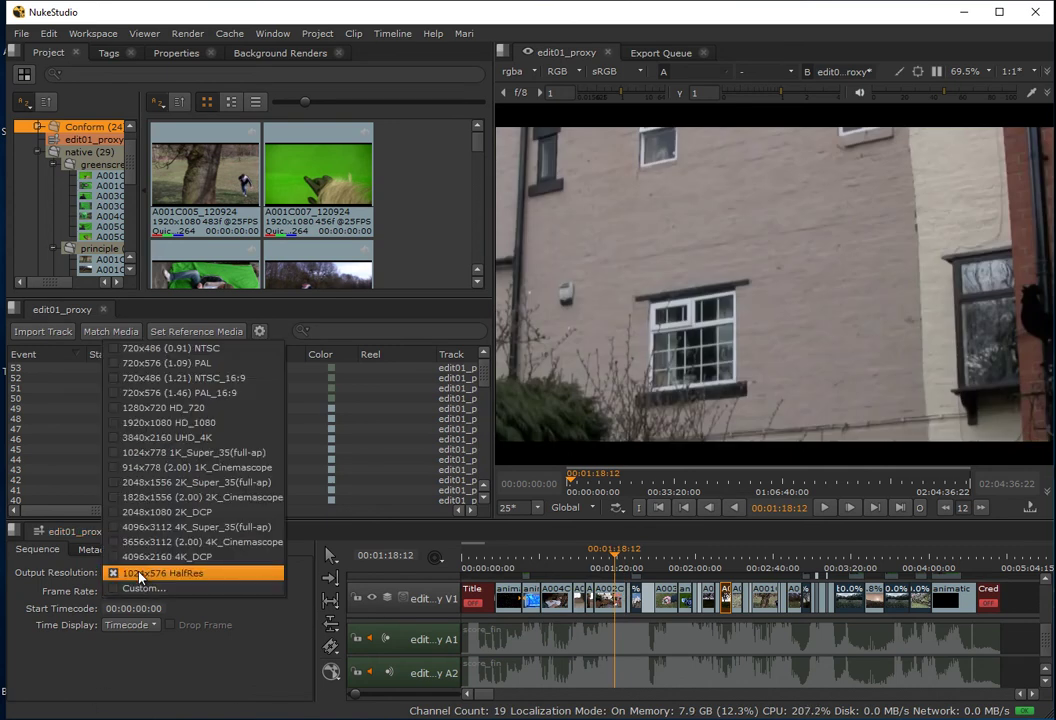
pyautogui.click(168, 423)
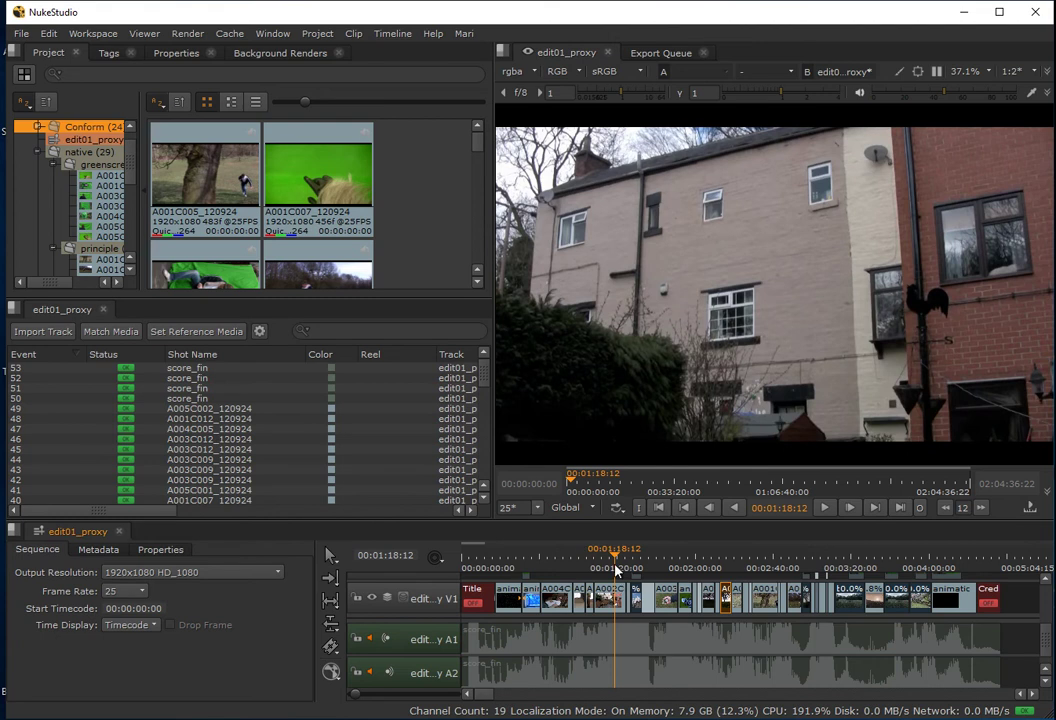
# - Scrub back through the sequence and play a section to review the reconnected native shots at full resolution
pyautogui.moveTo(608, 568); pyautogui.dragTo(581, 577)
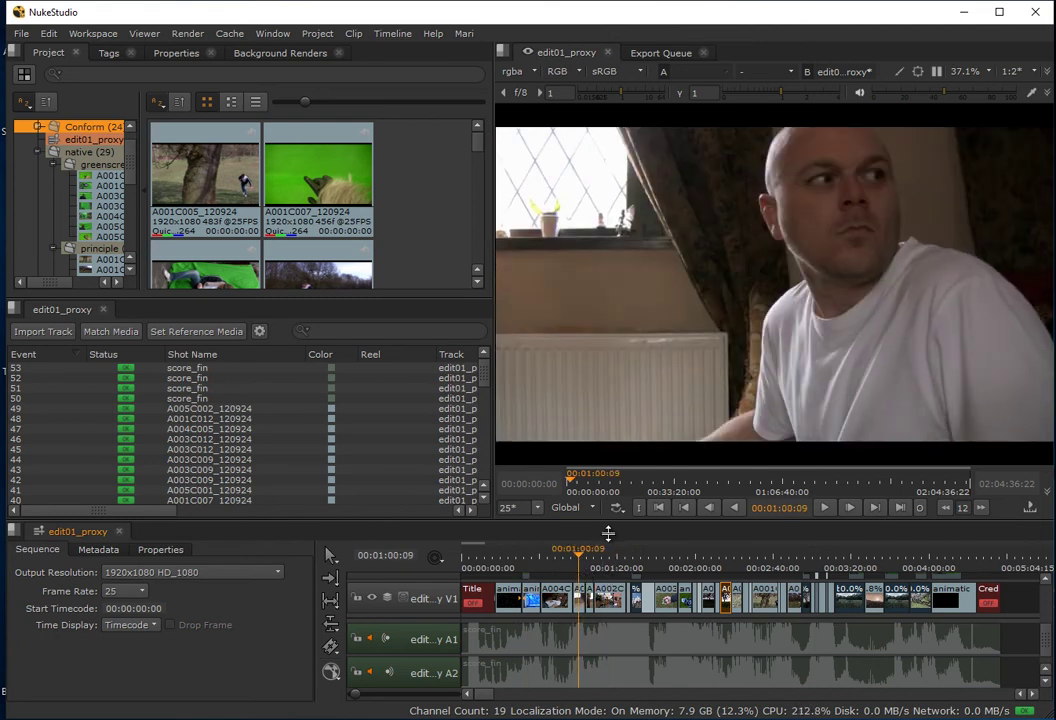
pyautogui.click(541, 570)
pyautogui.click(825, 508)
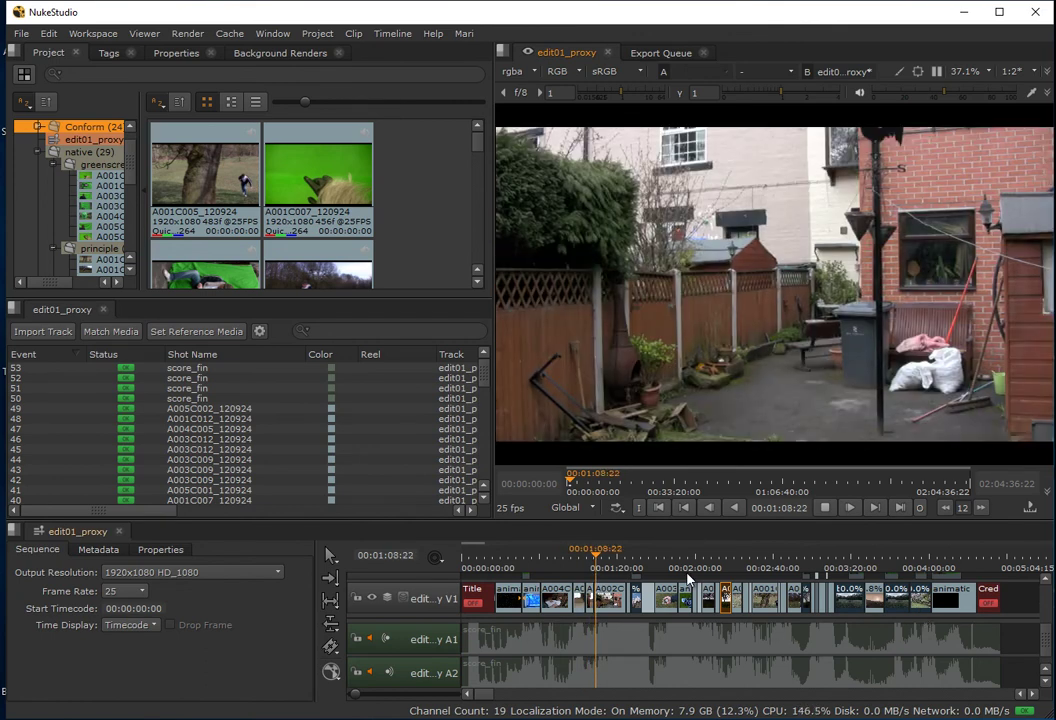
pyautogui.click(826, 509)
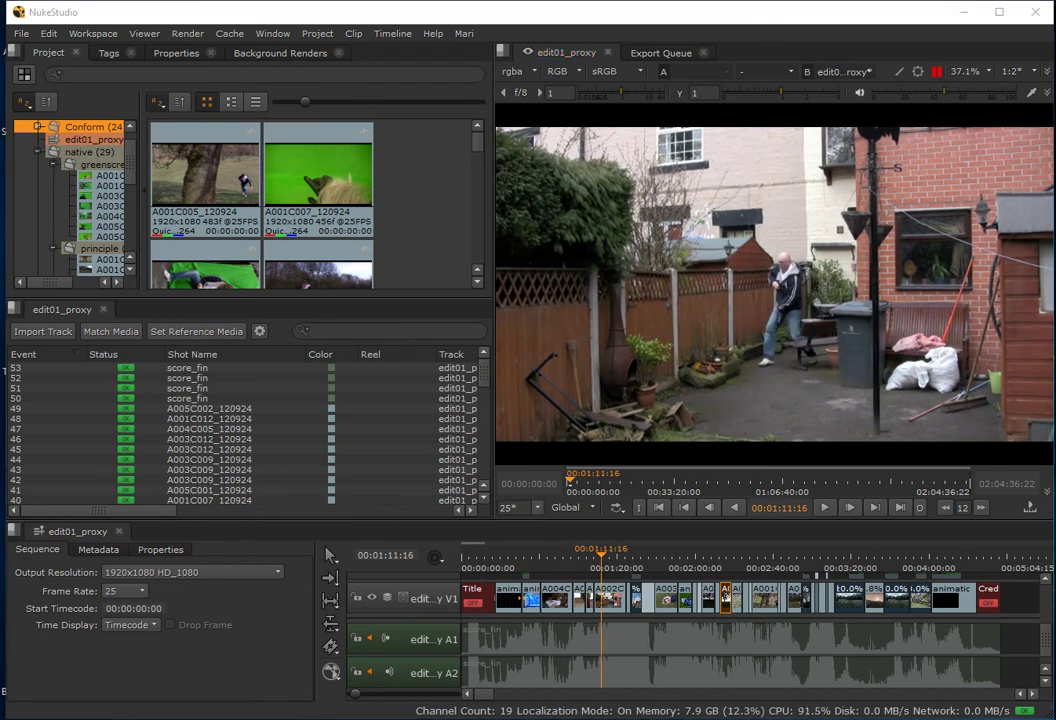
# - Inspect the timeline clips and event statuses more closely, and return the playhead to the start of the sequence
pyautogui.moveTo(346, 696); pyautogui.dragTo(362, 696)
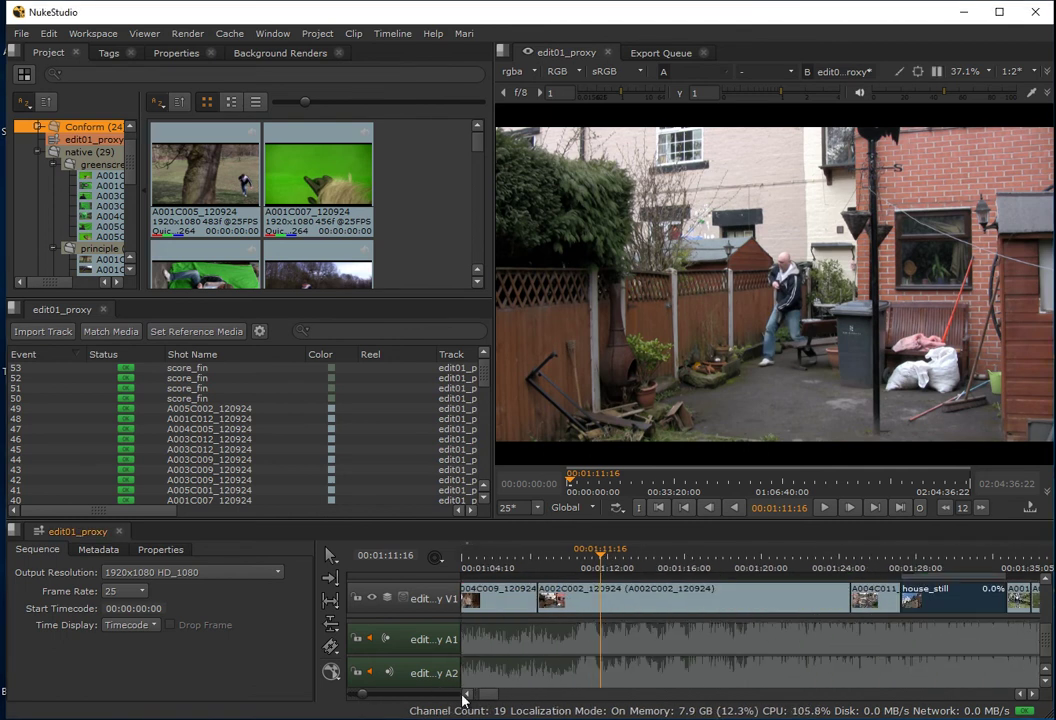
pyautogui.moveTo(464, 700); pyautogui.dragTo(497, 705)
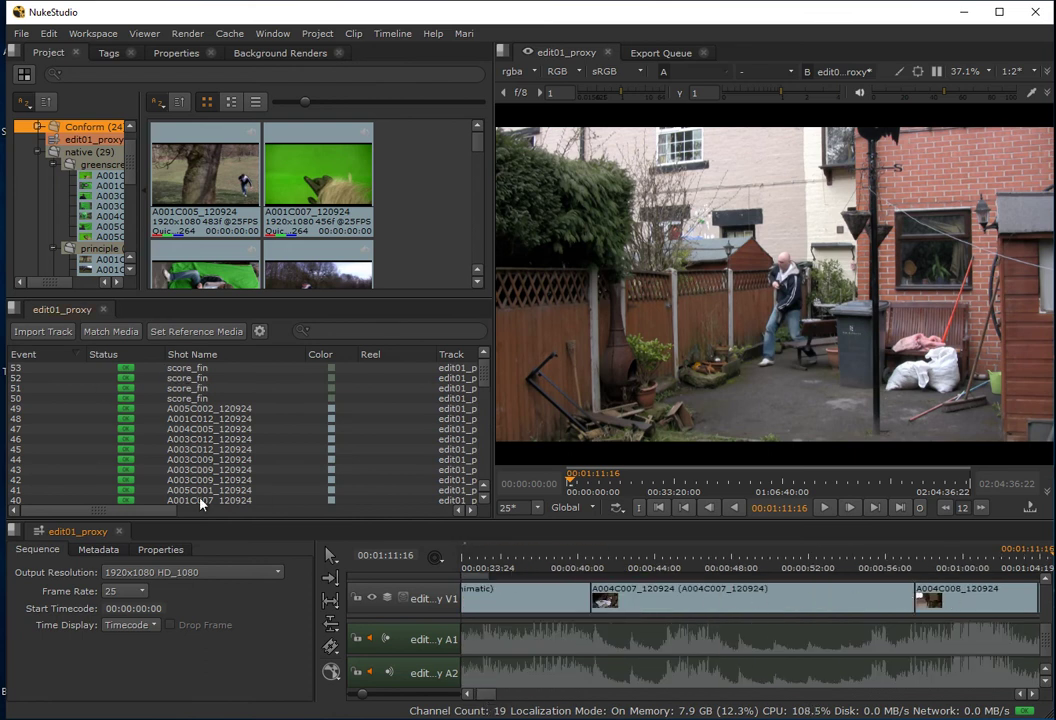
pyautogui.scroll(-4, 489, 380)
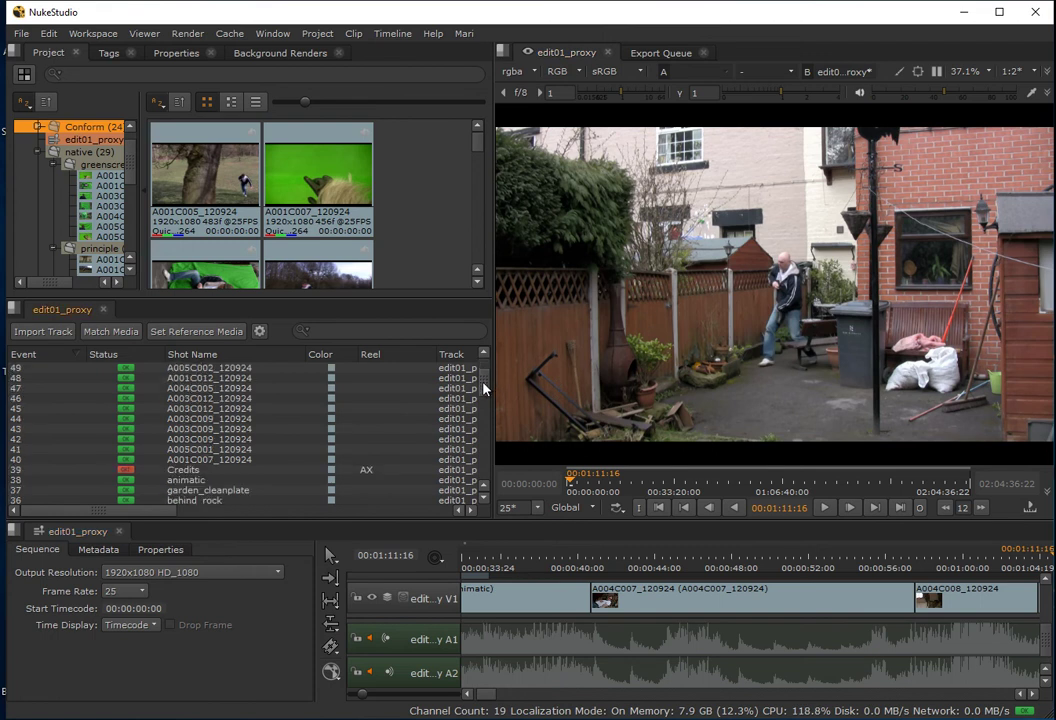
pyautogui.scroll(3, 489, 392)
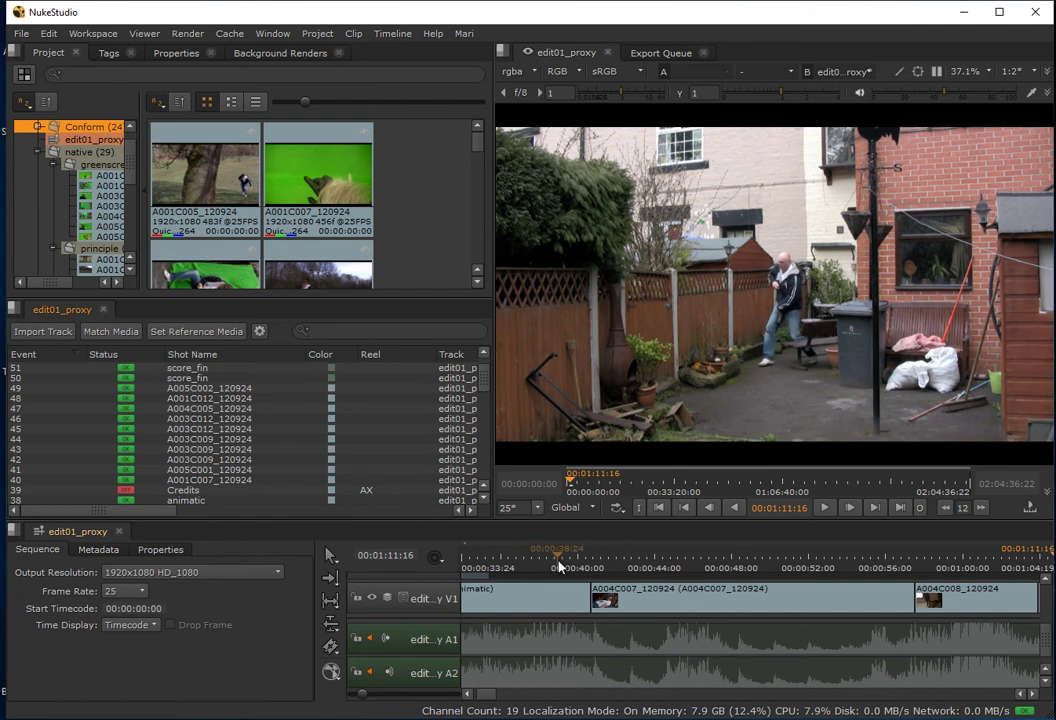
pyautogui.click(660, 508)
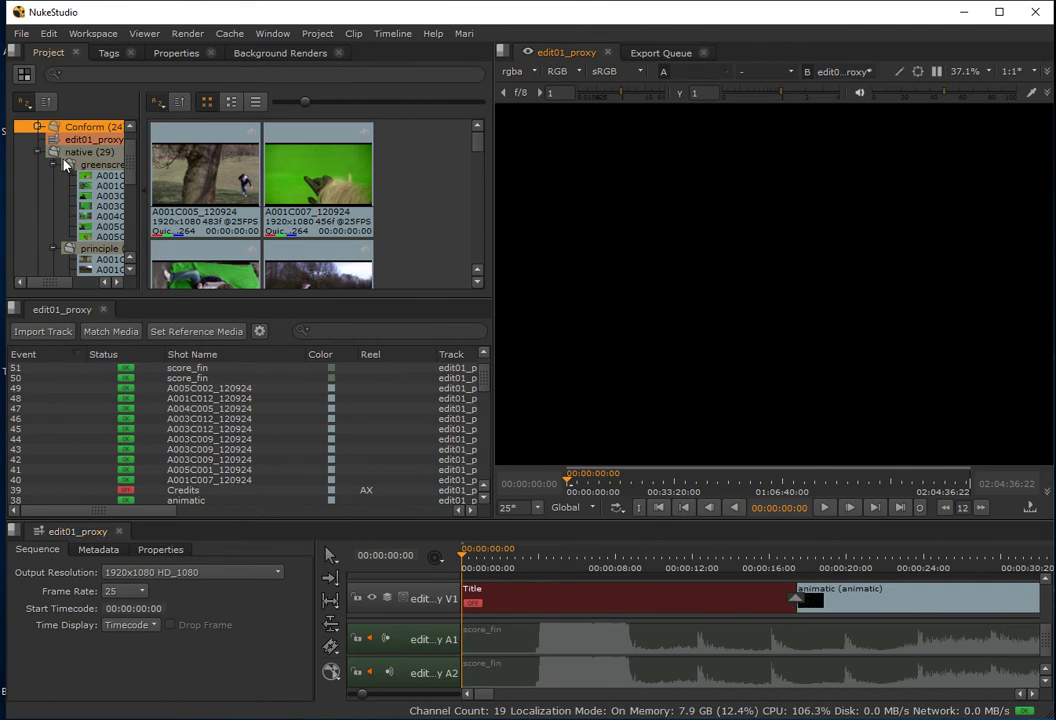
# - Switch to the Editing workspace, widen the timeline area beside the sequence settings and fit the whole edit in the timeline
pyautogui.click(94, 34)
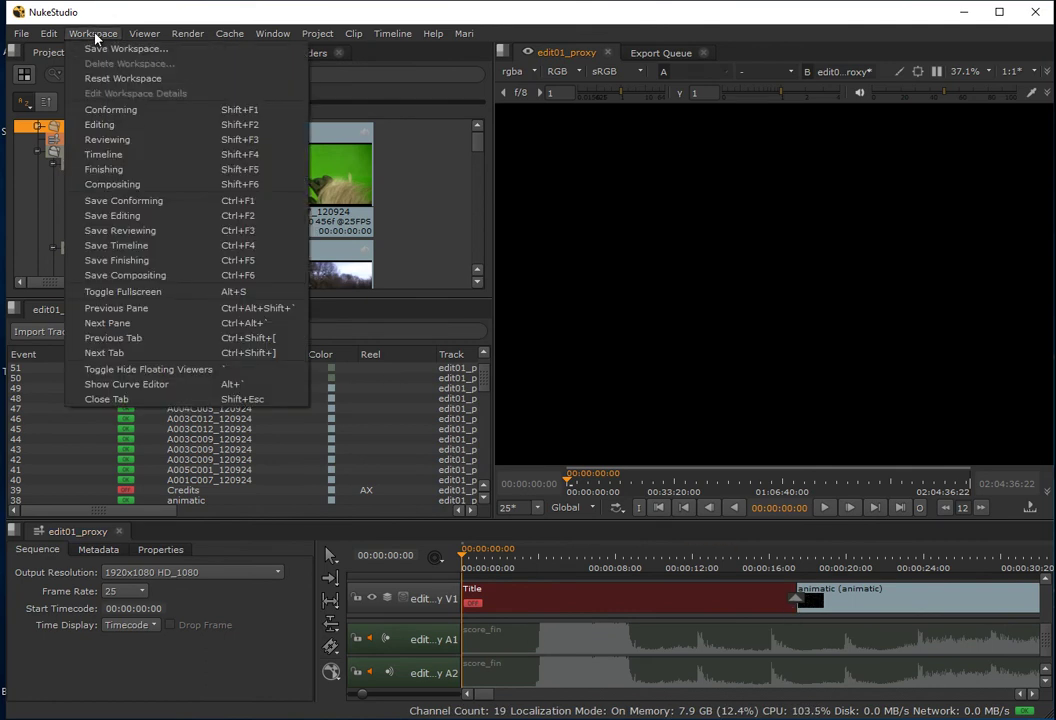
pyautogui.click(101, 125)
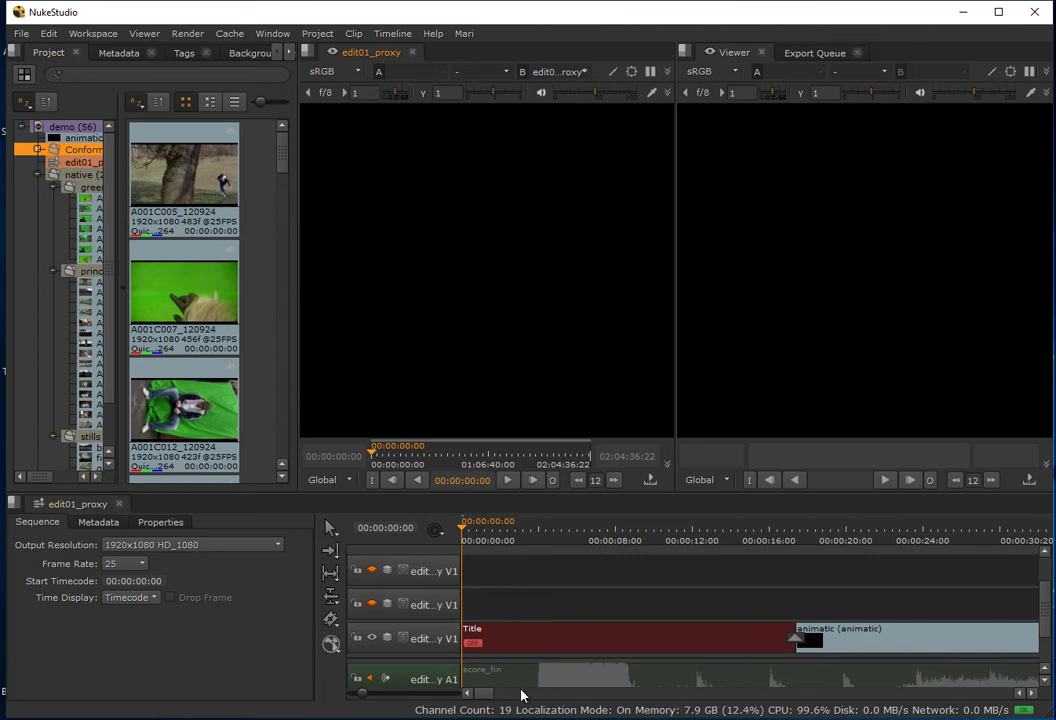
pyautogui.moveTo(366, 699); pyautogui.dragTo(364, 700)
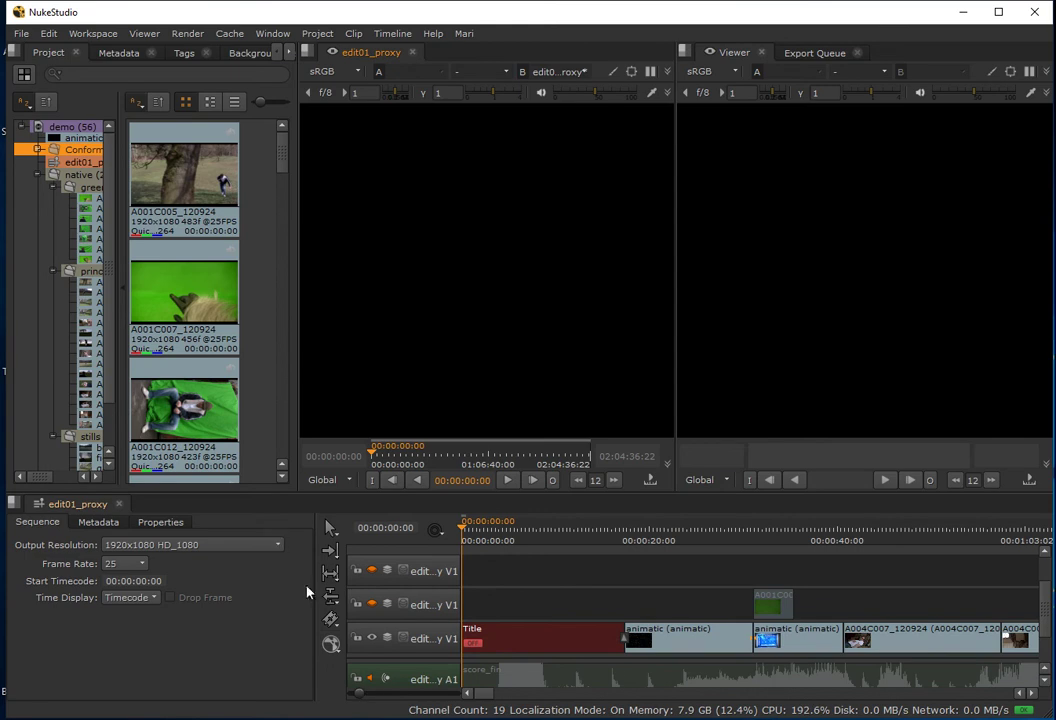
pyautogui.moveTo(318, 589); pyautogui.dragTo(228, 589)
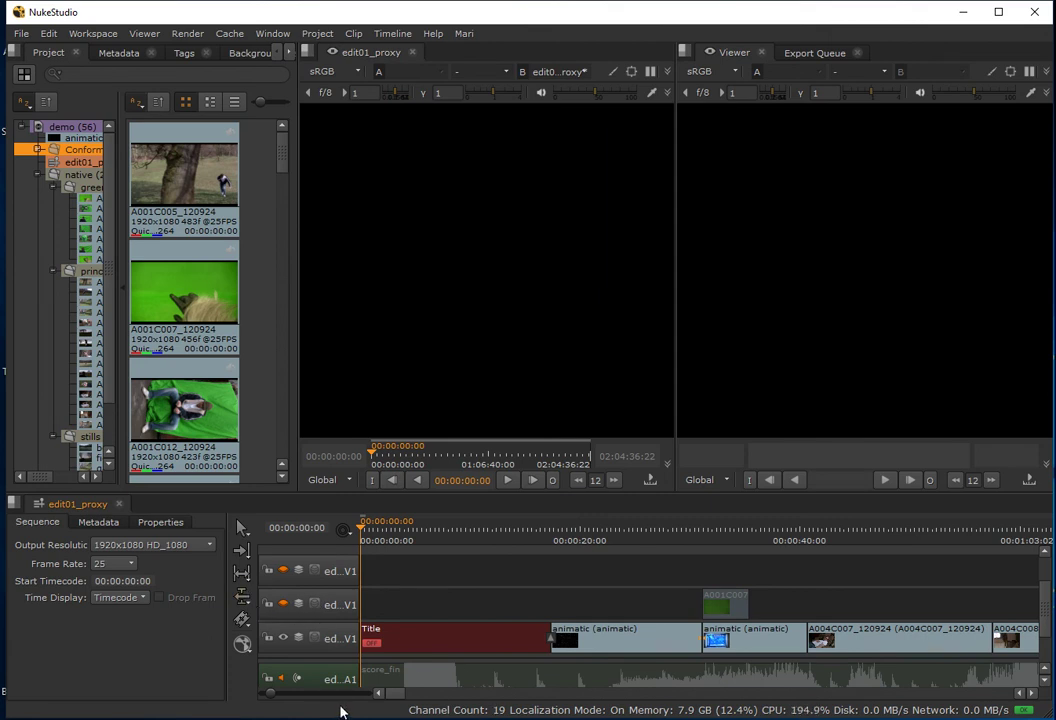
pyautogui.scroll(-5, 270, 698)
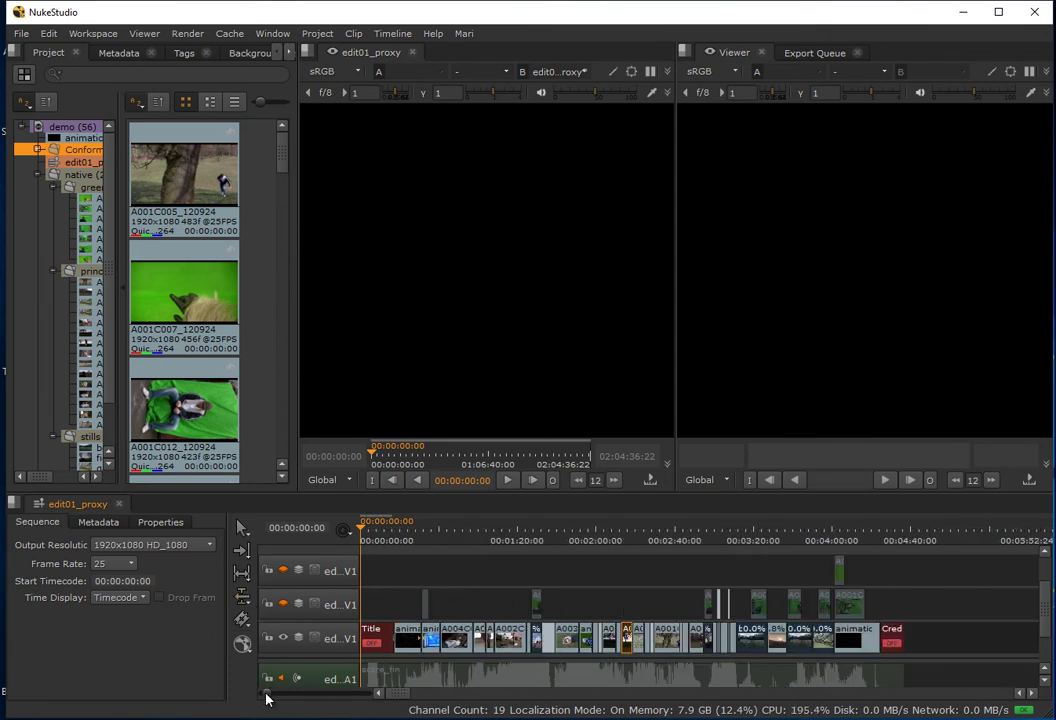
pyautogui.scroll(-3, 268, 698)
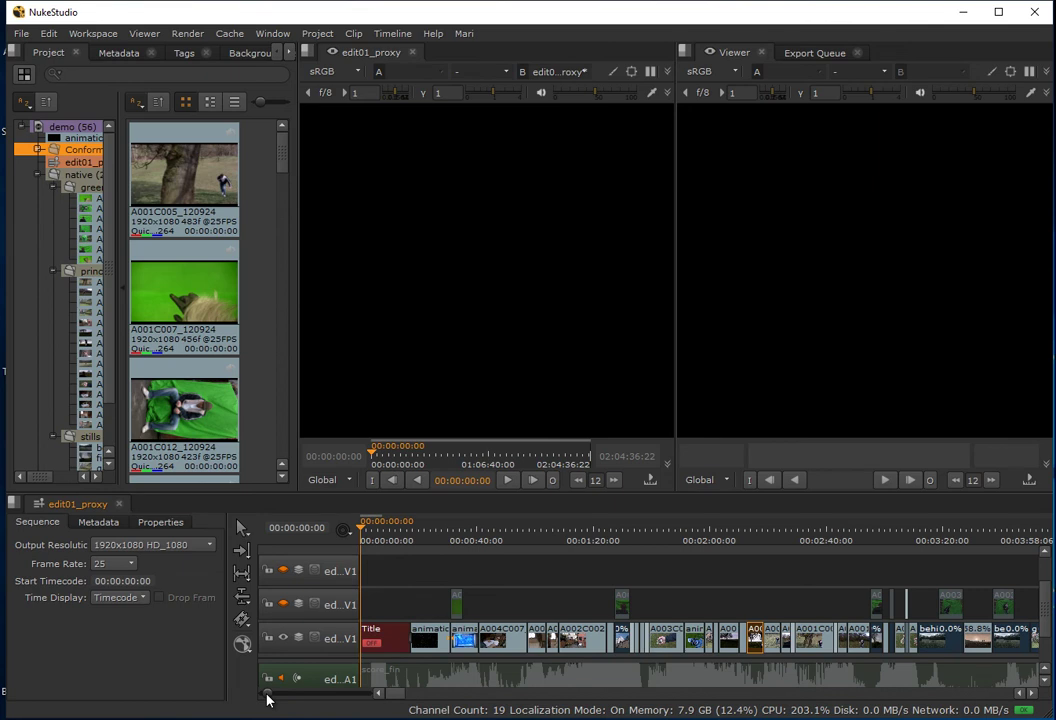
pyautogui.hotkey('ctrl', '-')
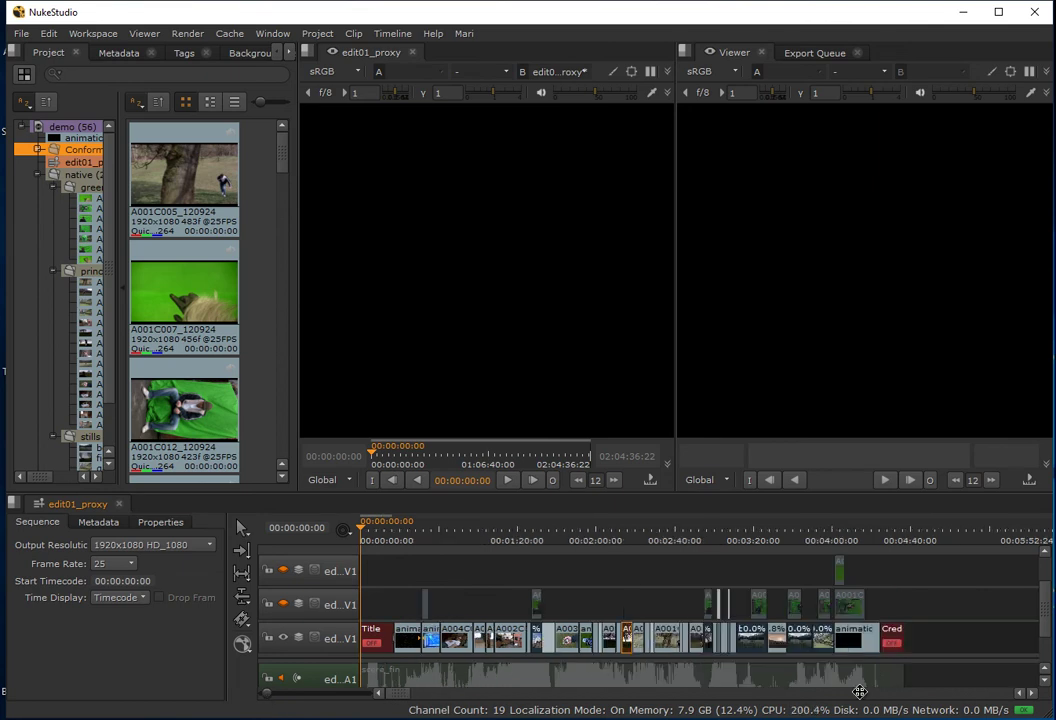
pyautogui.press('p')
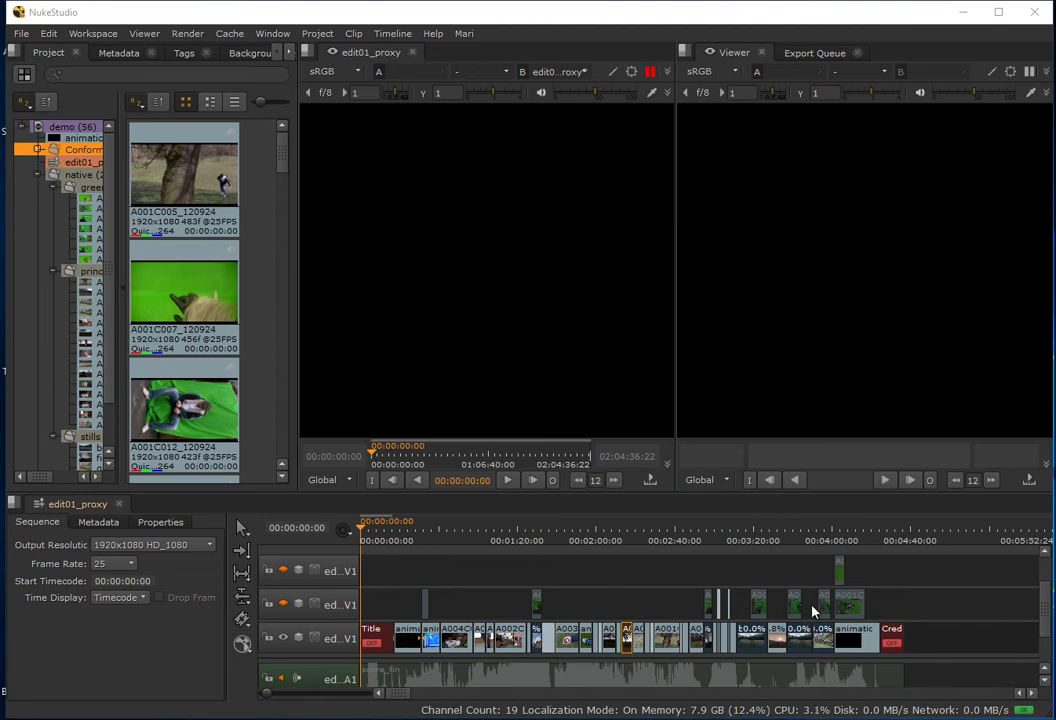
# - Select every clip on the main video track, from Title to Credits, and bring up the Rename Shots dialog
pyautogui.moveTo(885, 607); pyautogui.dragTo(389, 556)
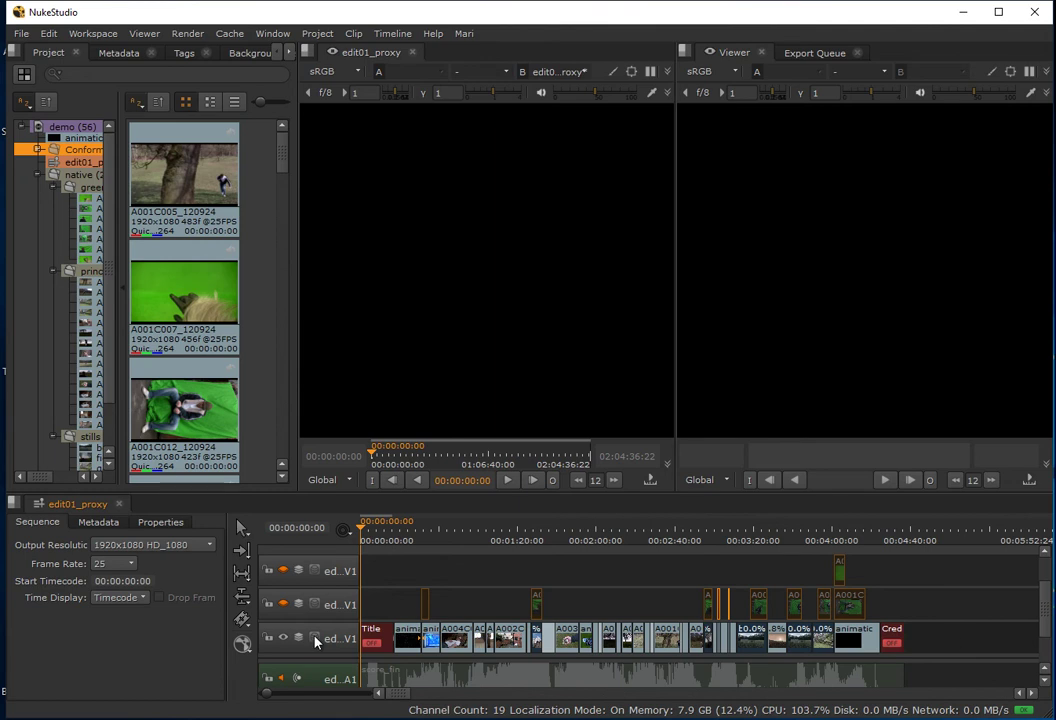
pyautogui.moveTo(948, 642); pyautogui.dragTo(370, 641)
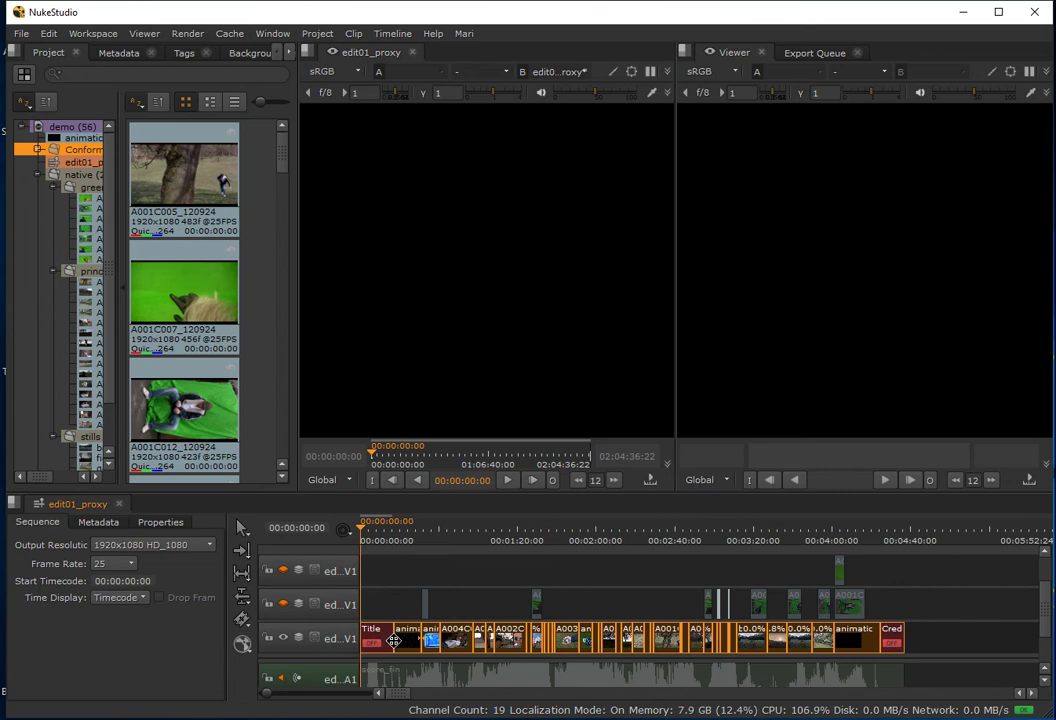
pyautogui.rightClick(667, 639)
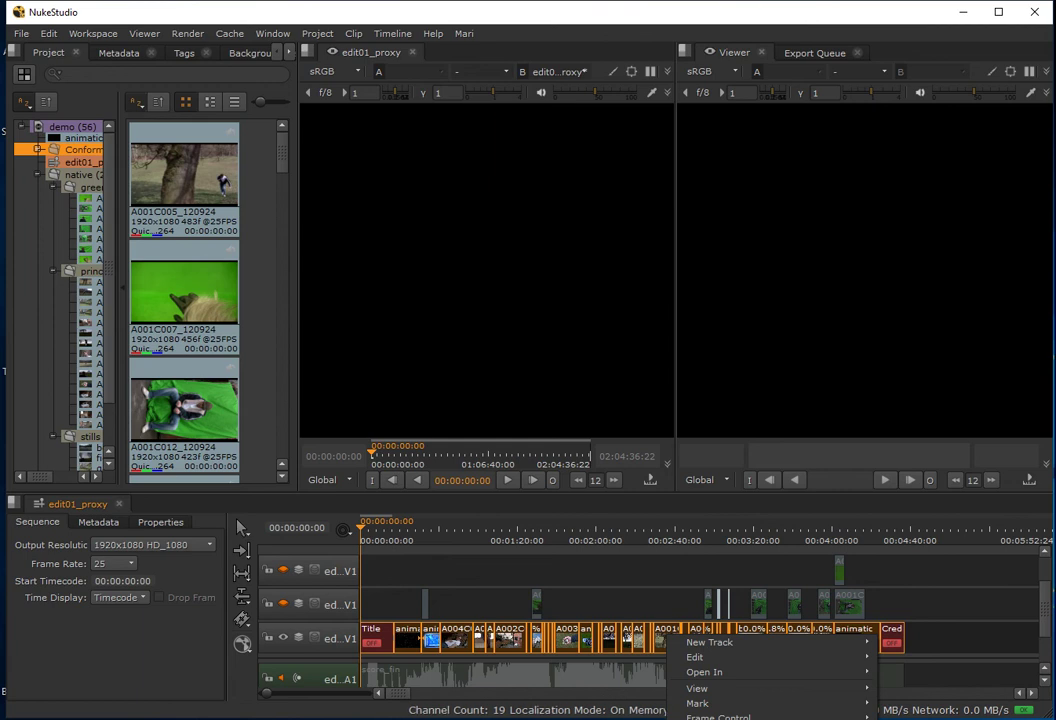
pyautogui.click(627, 636)
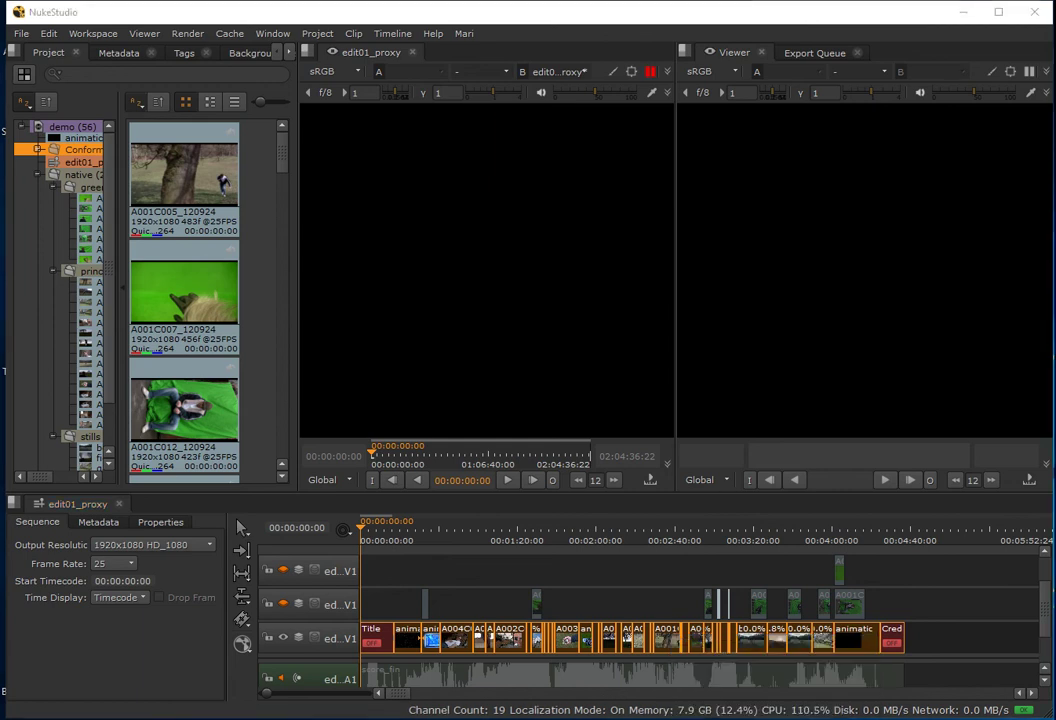
pyautogui.rightClick(892, 636)
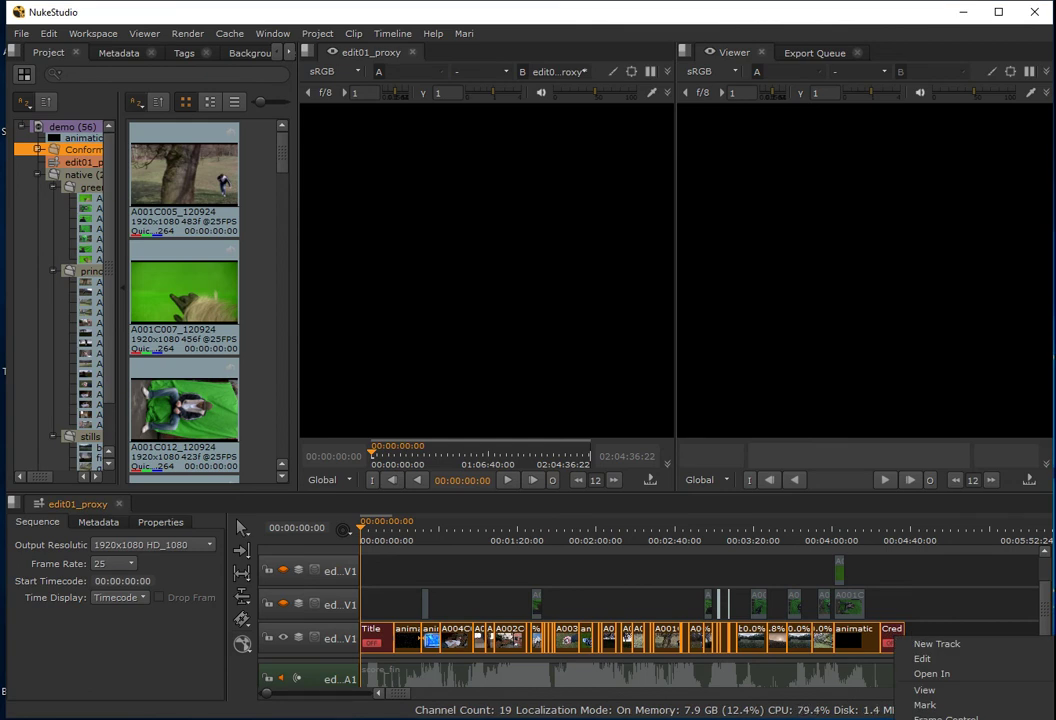
pyautogui.click(780, 585)
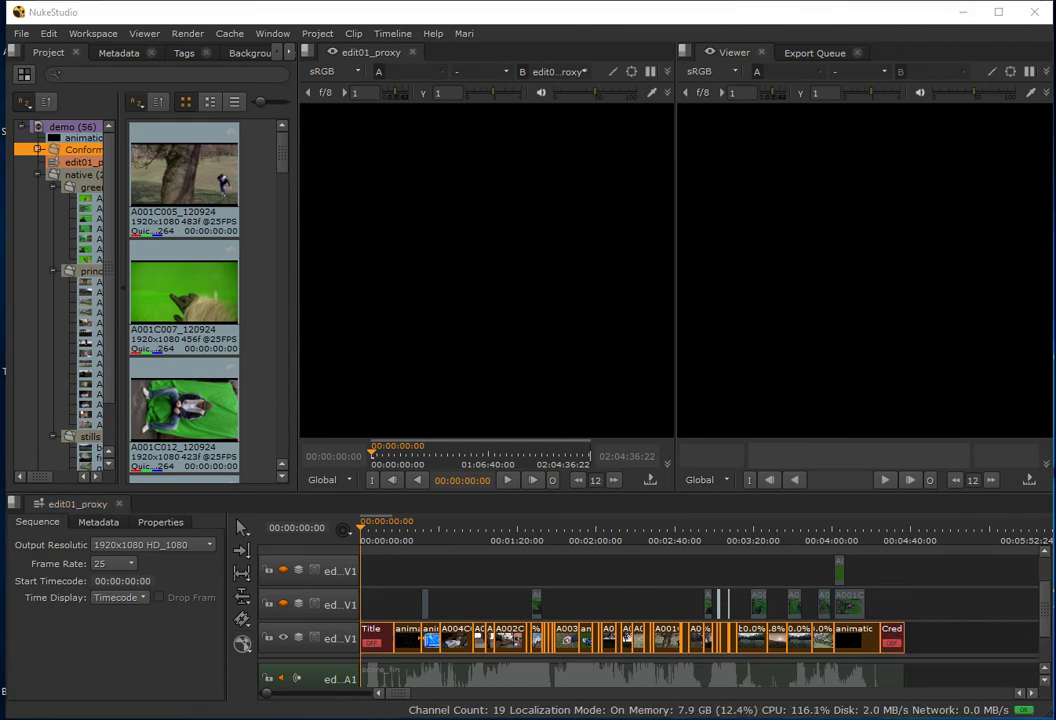
pyautogui.moveTo(535, 294); pyautogui.dragTo(685, 233)
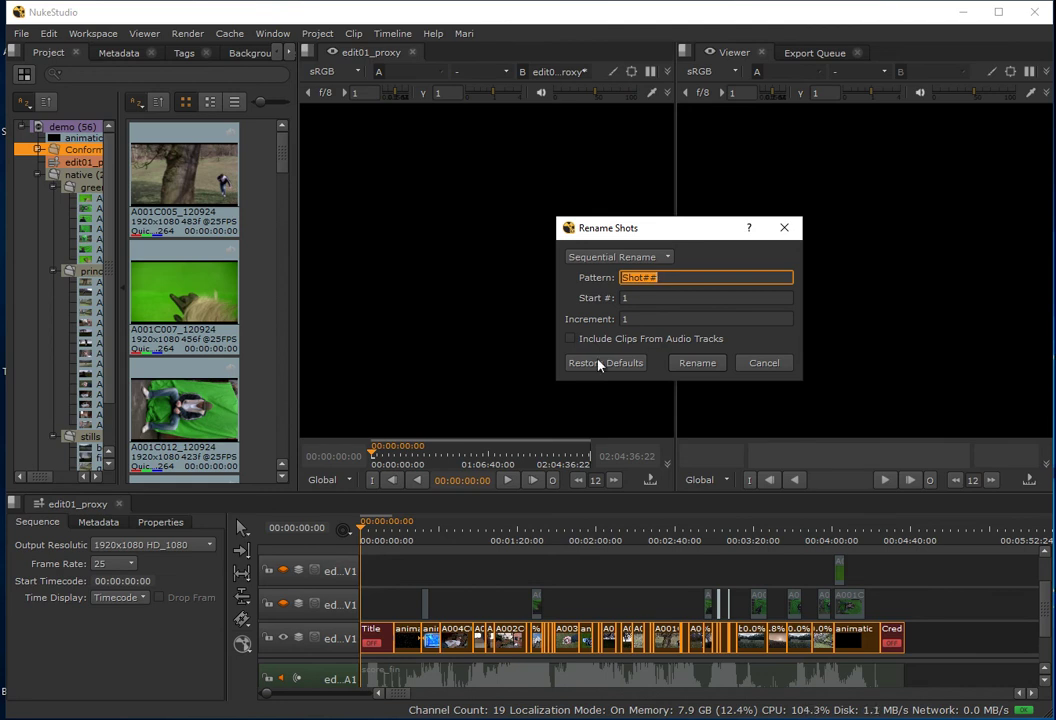
# - Rename the selected shots with Sequential Rename, using pattern Shot##, start number 1 and increment 1, leaving audio track clips out
pyautogui.moveTo(640, 230); pyautogui.dragTo(499, 242)
pyautogui.click(477, 270)
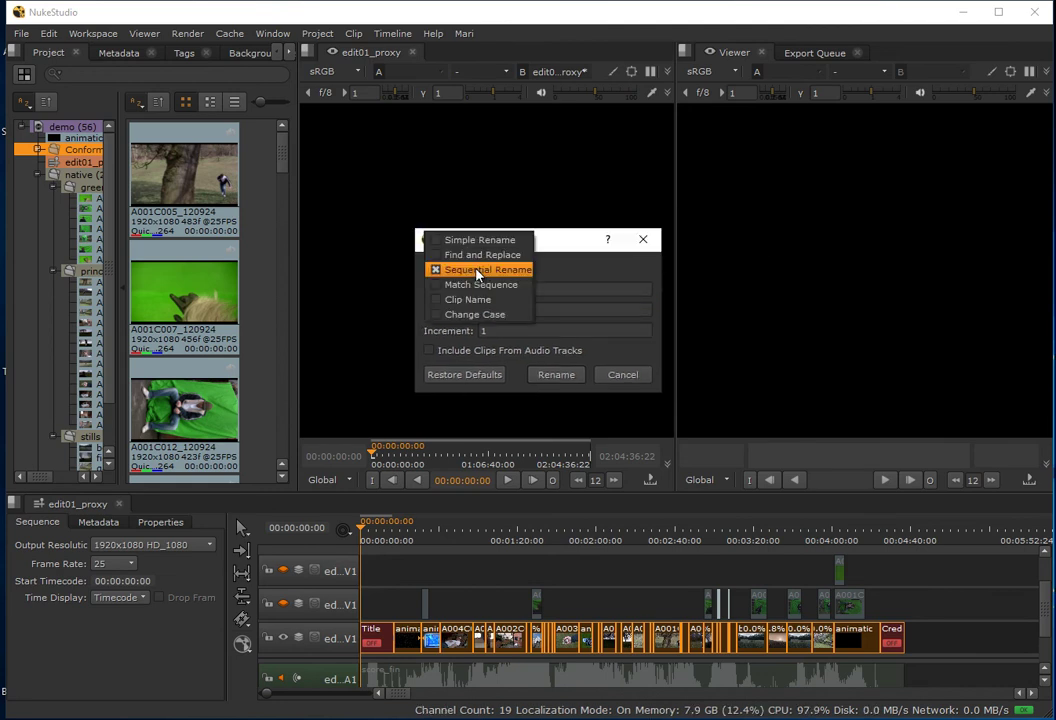
pyautogui.click(477, 270)
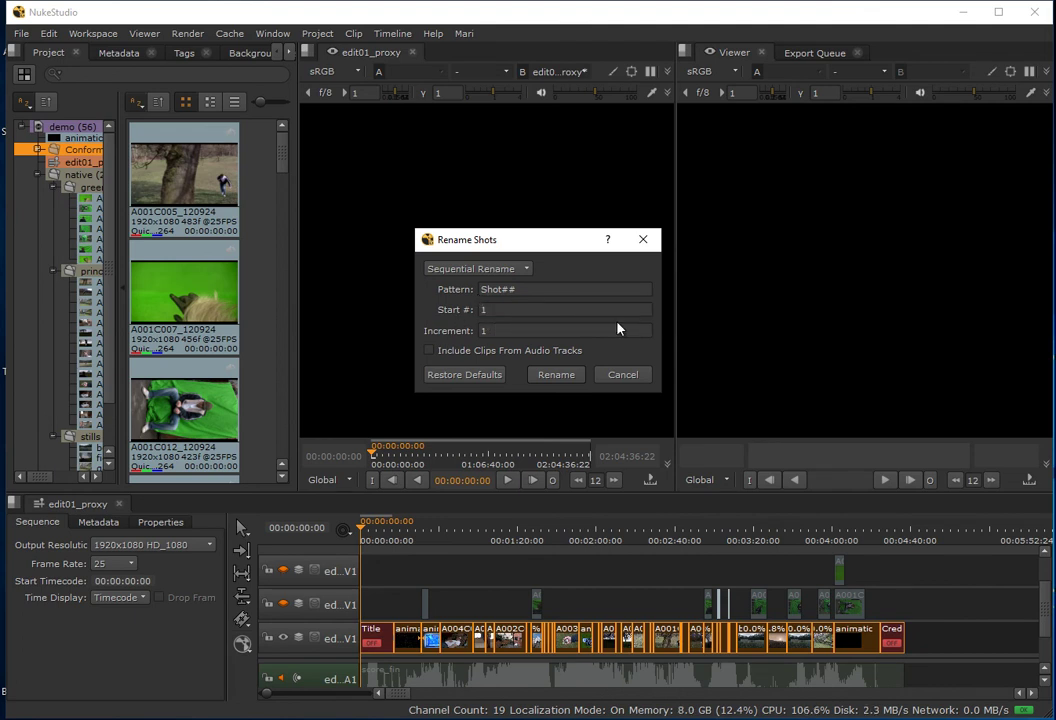
pyautogui.click(507, 289)
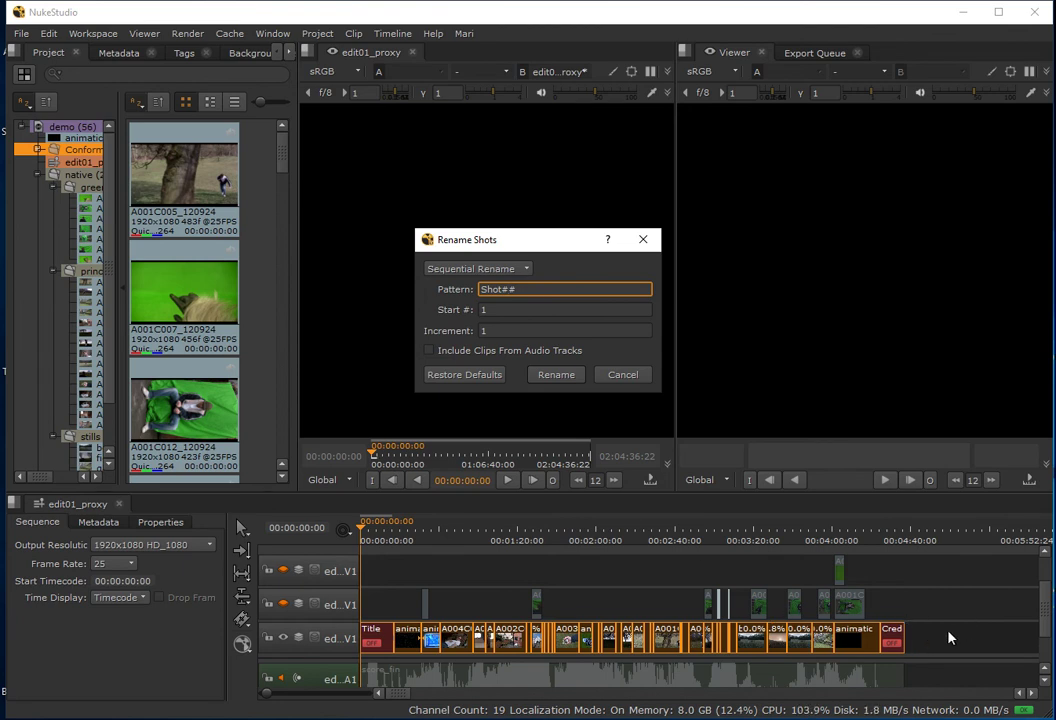
pyautogui.moveTo(500, 288); pyautogui.dragTo(507, 289)
pyautogui.click(484, 289)
pyautogui.press('Right')
pyautogui.click(481, 311)
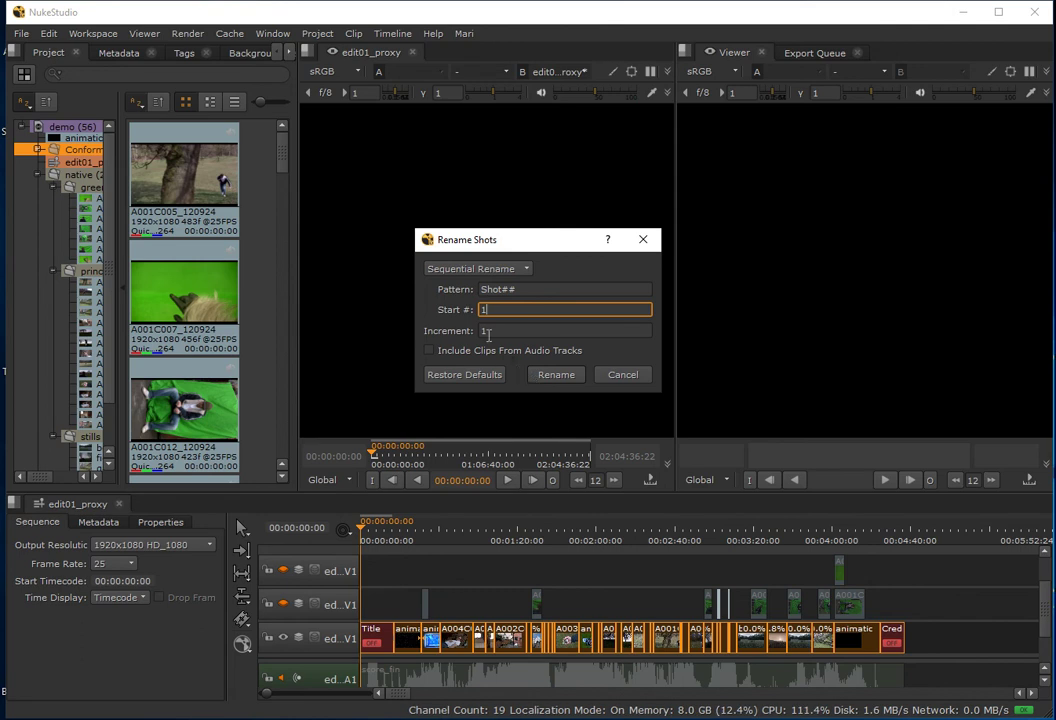
pyautogui.click(489, 333)
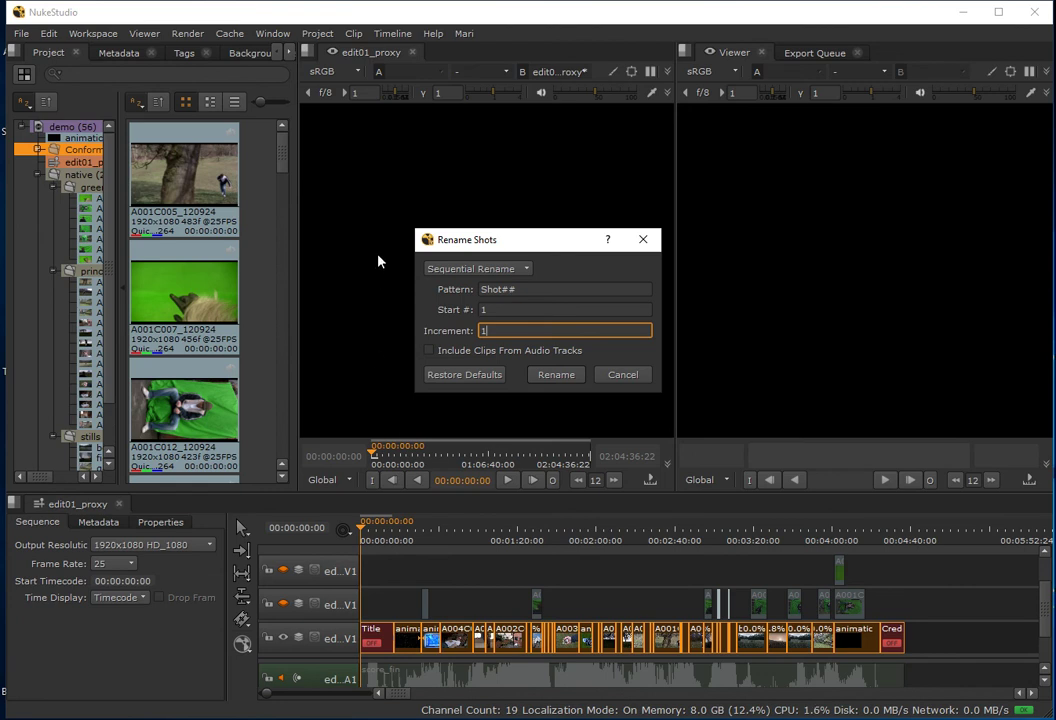
pyautogui.click(556, 375)
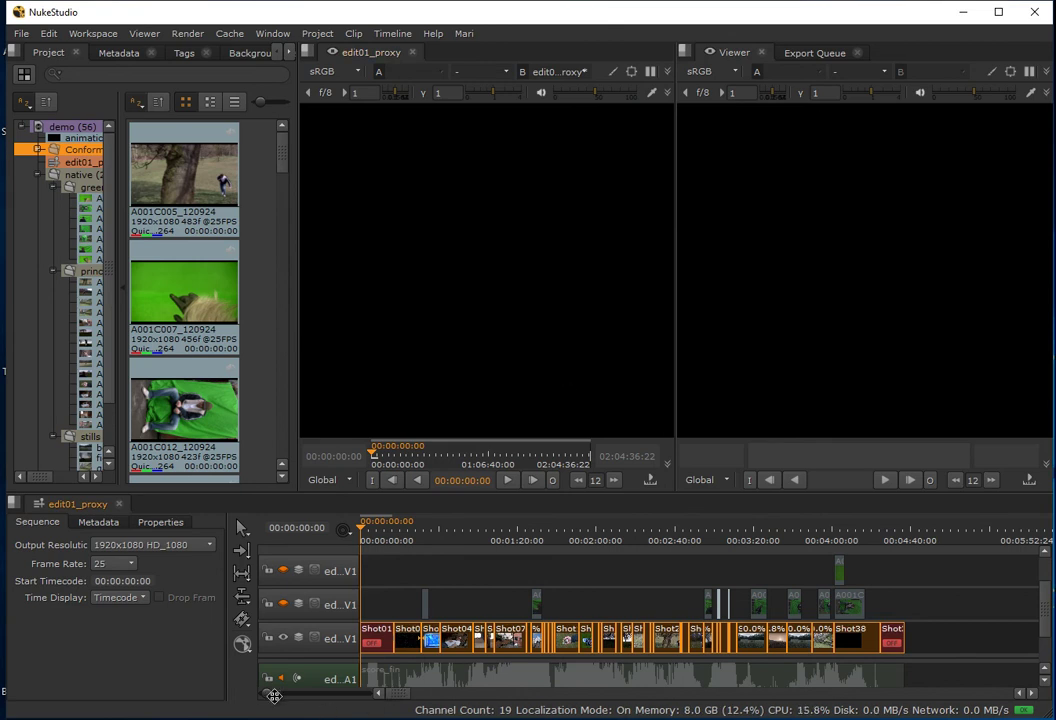
pyautogui.scroll(5, 382, 670)
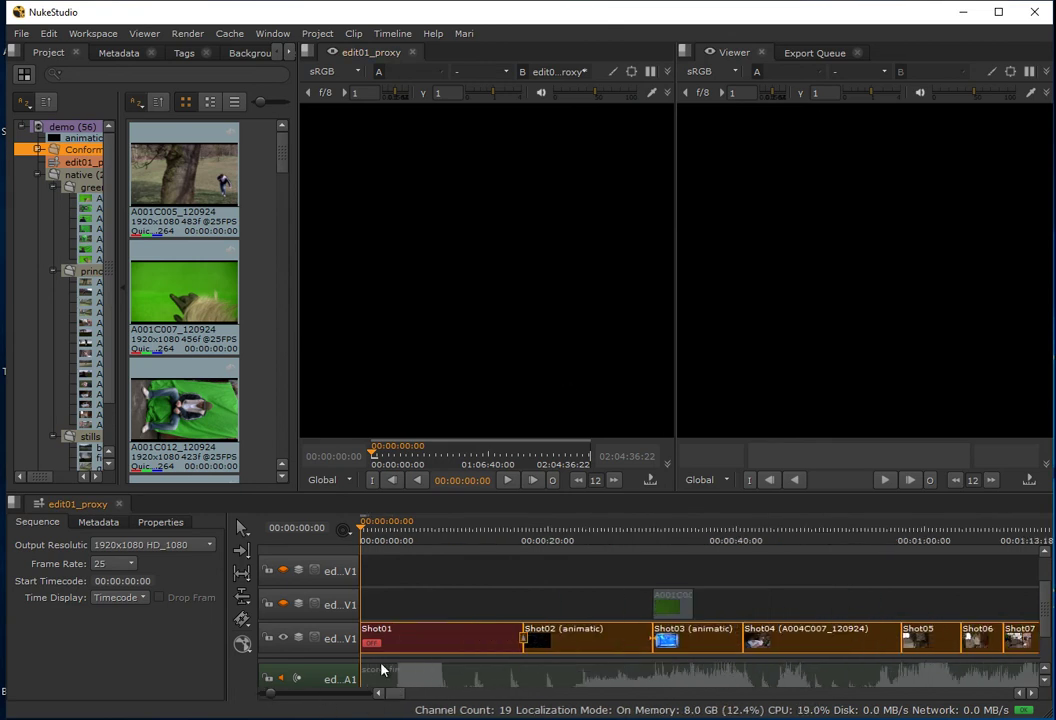
pyautogui.moveTo(395, 697); pyautogui.dragTo(405, 697)
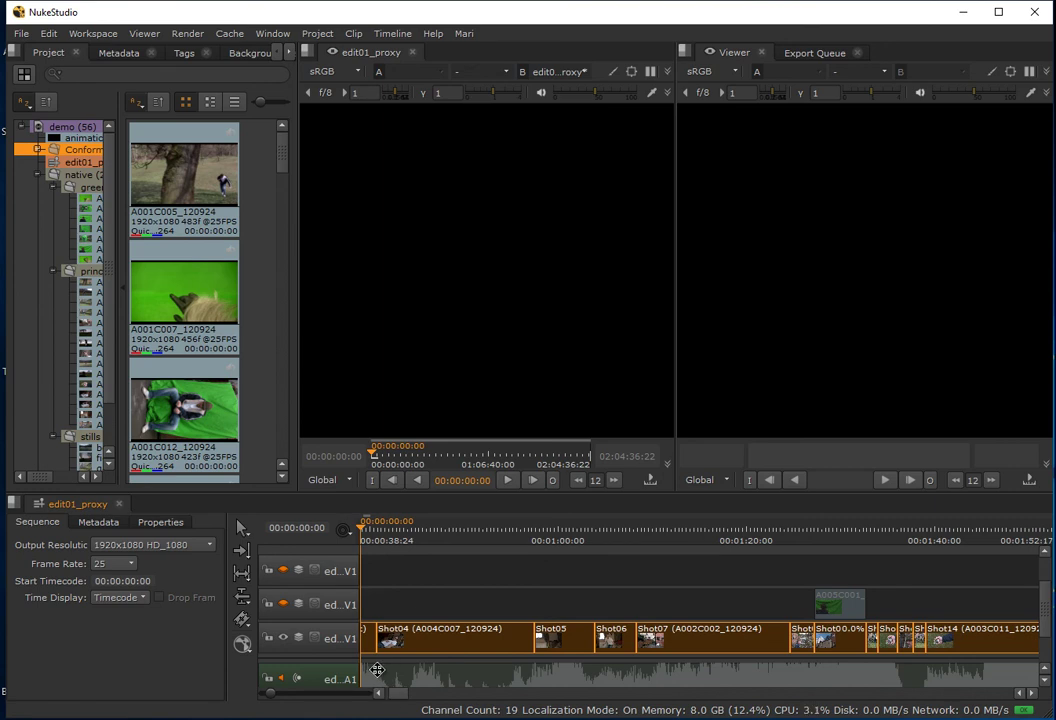
pyautogui.press('p')
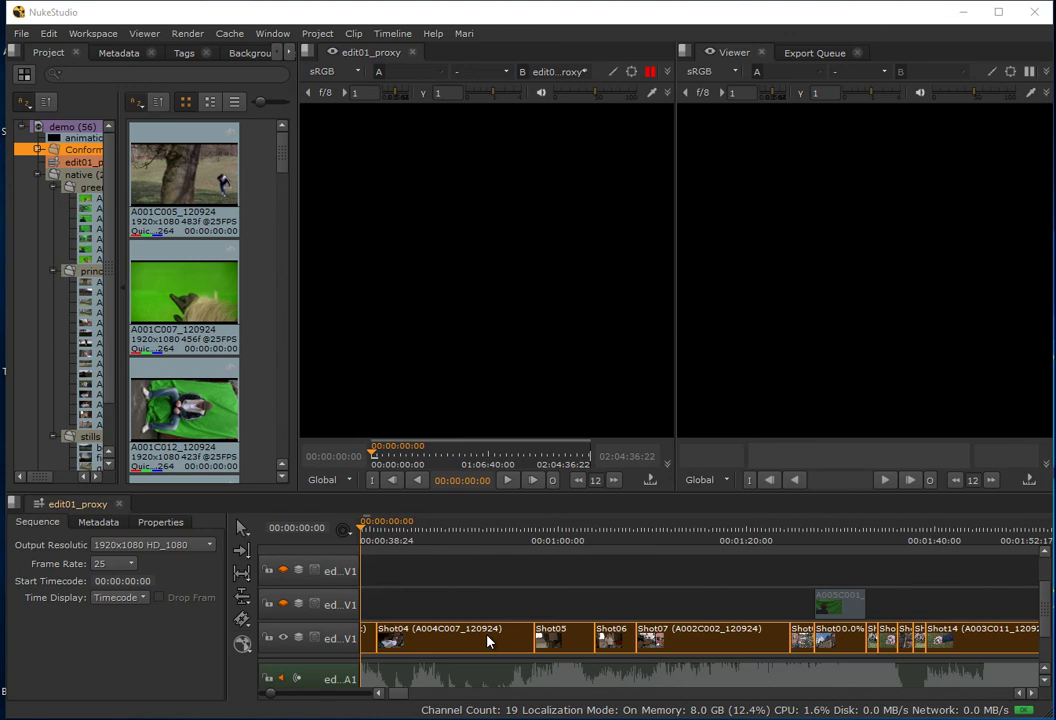
# - Return to the Conforming workspace and enlarge the application window to fill the screen
pyautogui.click(90, 33)
pyautogui.click(112, 109)
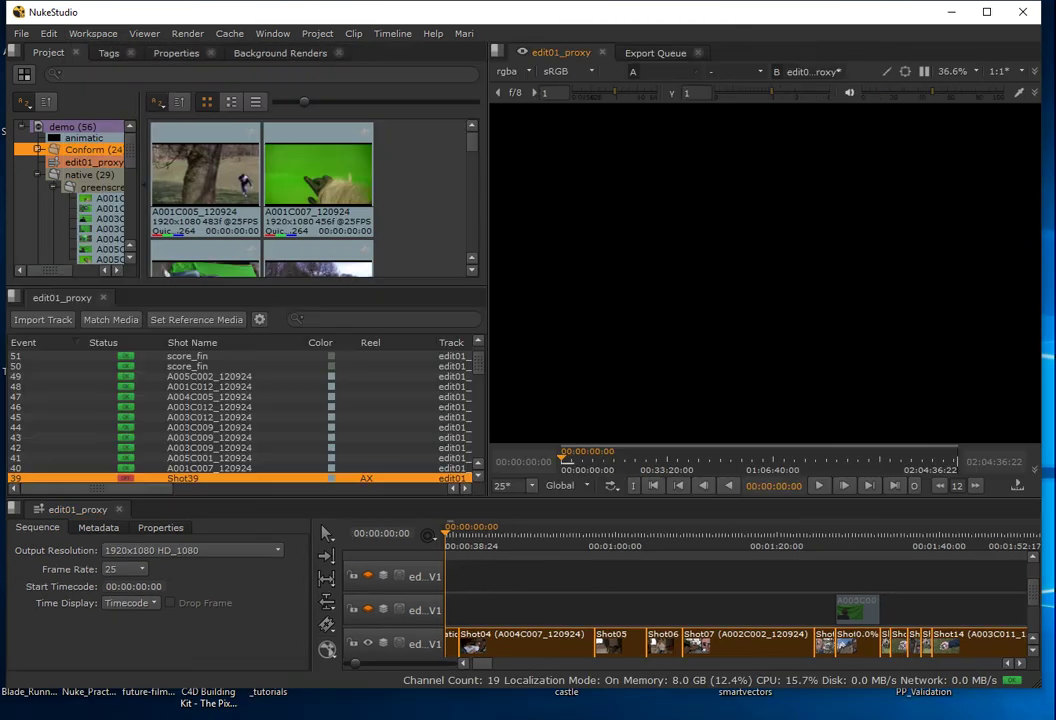
pyautogui.moveTo(1033, 680); pyautogui.dragTo(1035, 697)
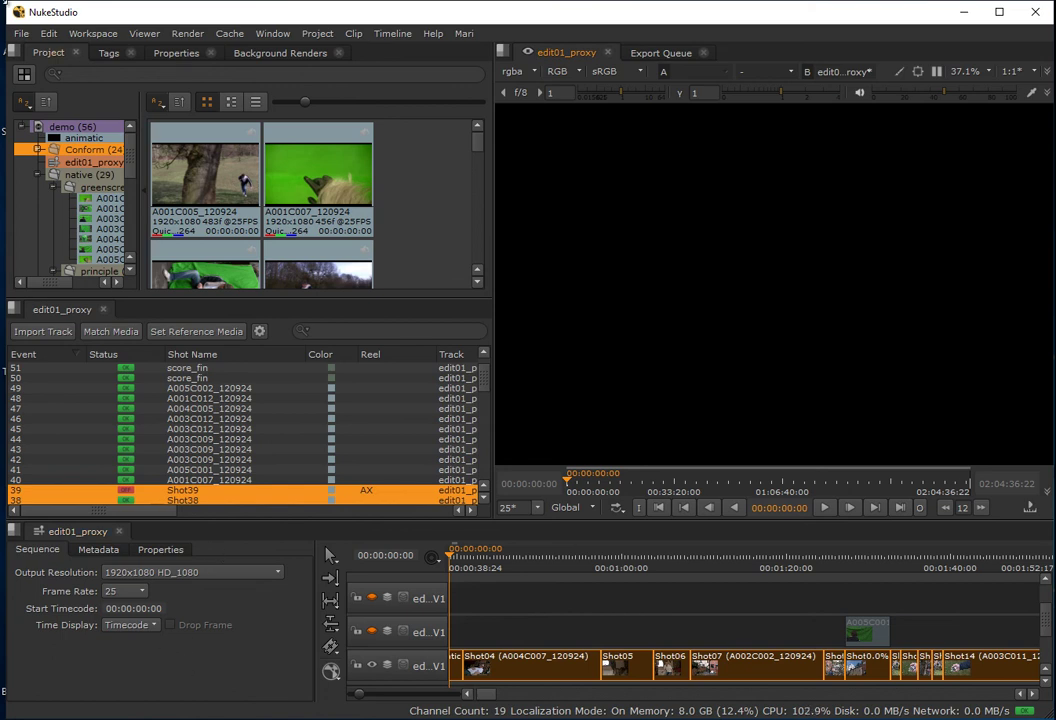
pyautogui.click(21, 33)
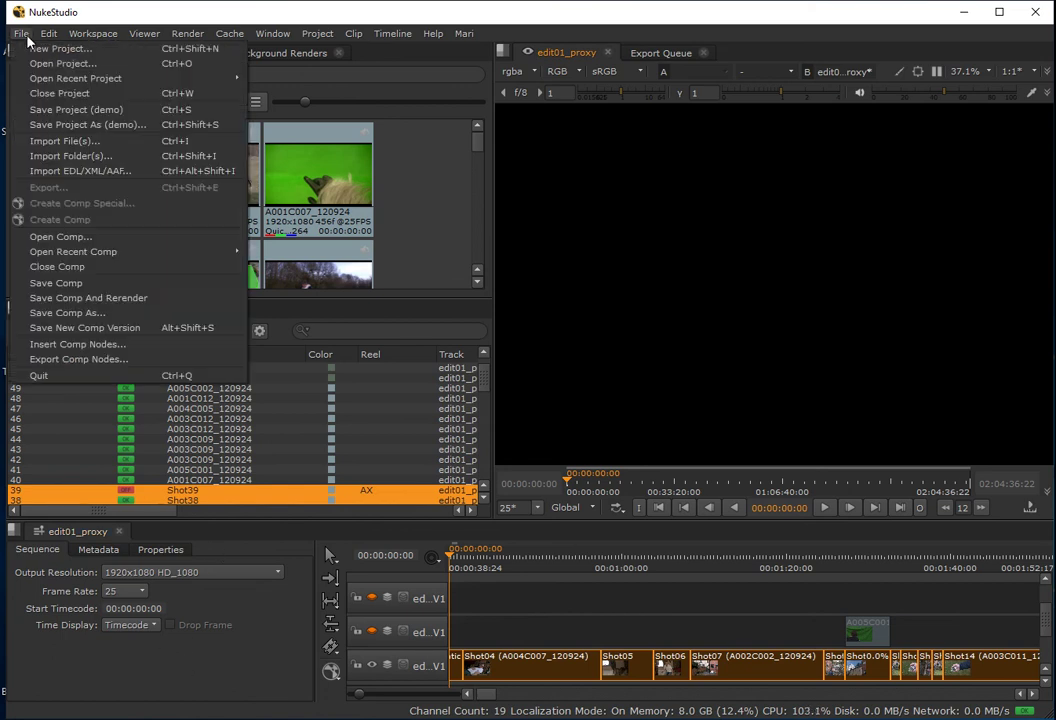
pyautogui.click(48, 142)
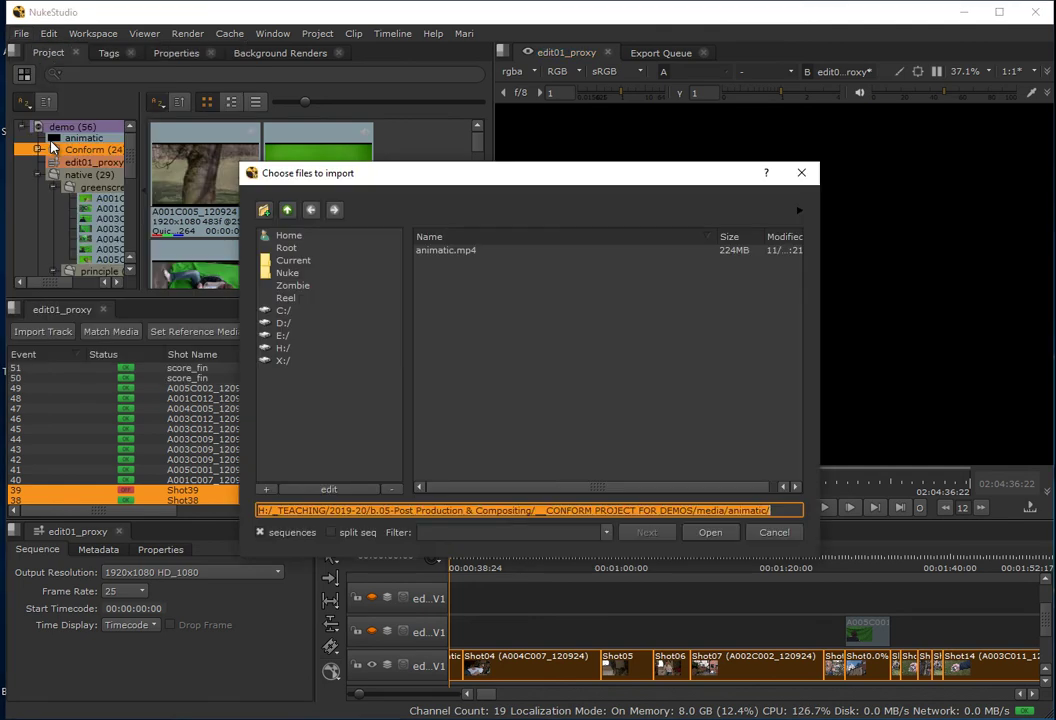
pyautogui.click(288, 210)
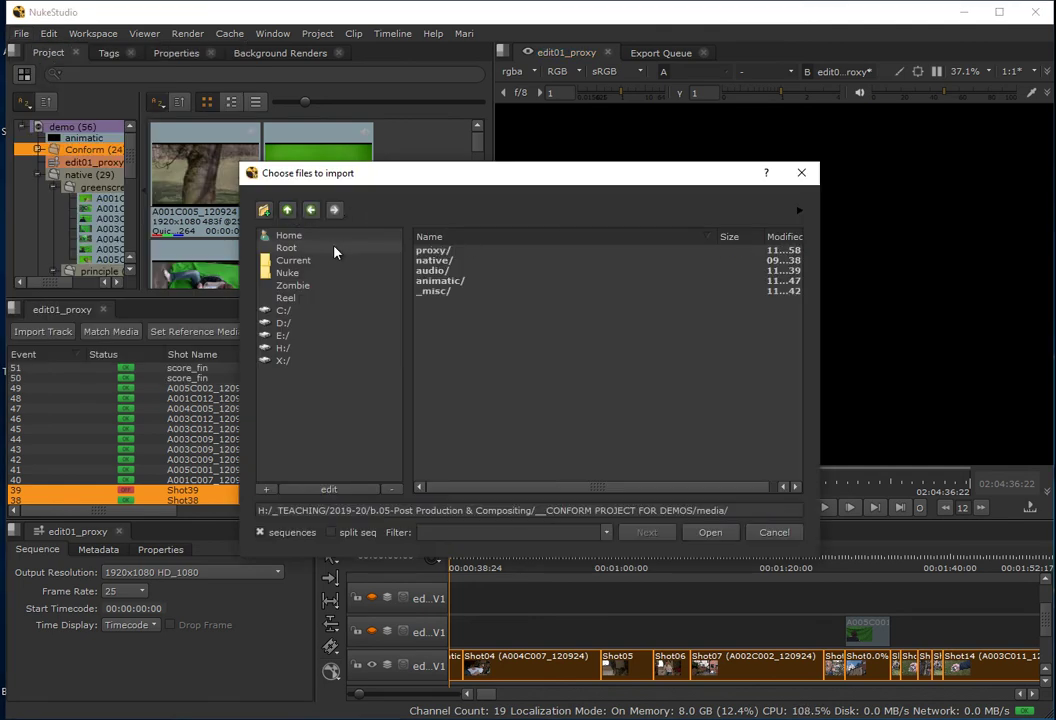
pyautogui.click(288, 210)
pyautogui.doubleClick(438, 250)
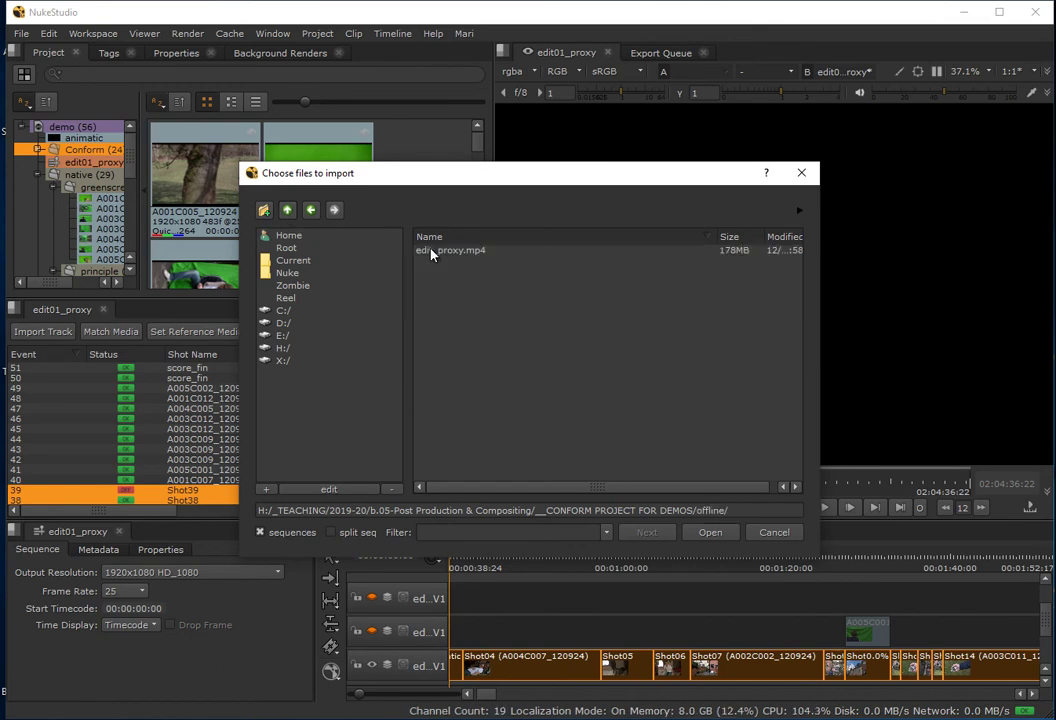
pyautogui.click(447, 252)
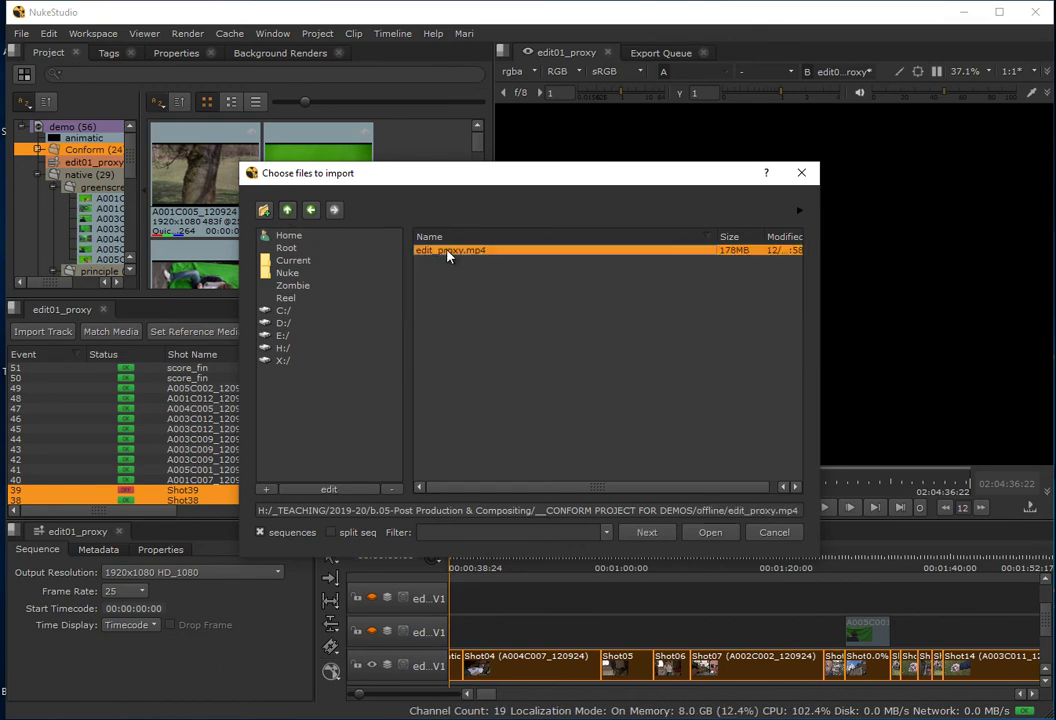
pyautogui.click(772, 532)
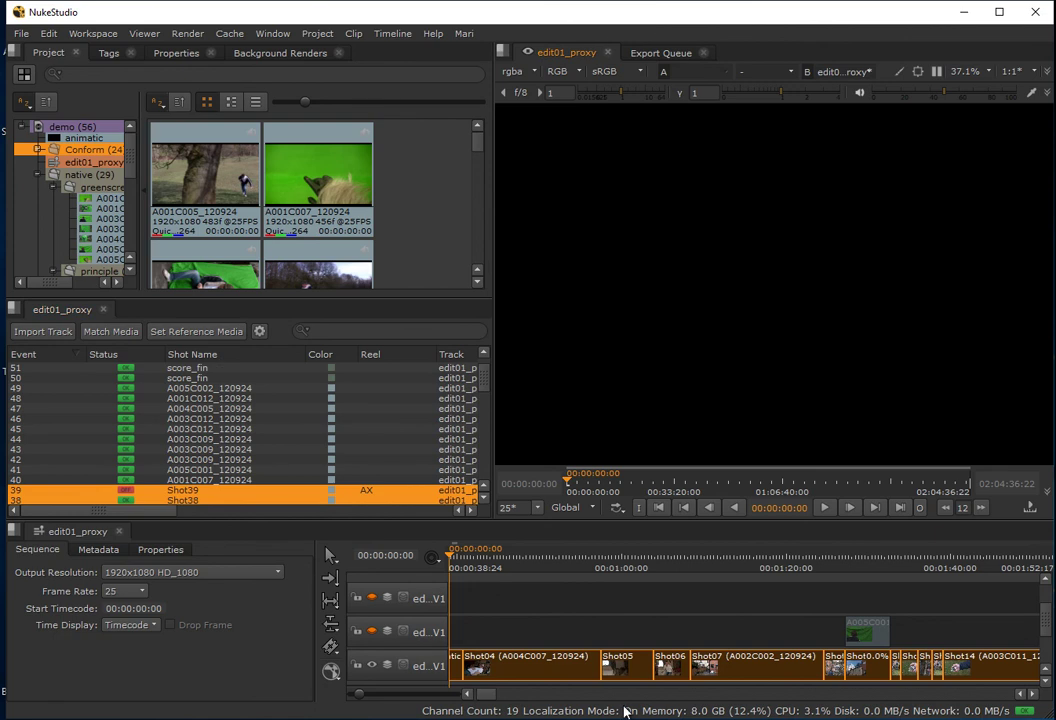
# - Set the offline edit edit_proxy.mp4 as the reference media for the edit01_proxy sequence
pyautogui.moveTo(1048, 611); pyautogui.dragTo(1050, 622)
pyautogui.scroll(-1, 1050, 622)
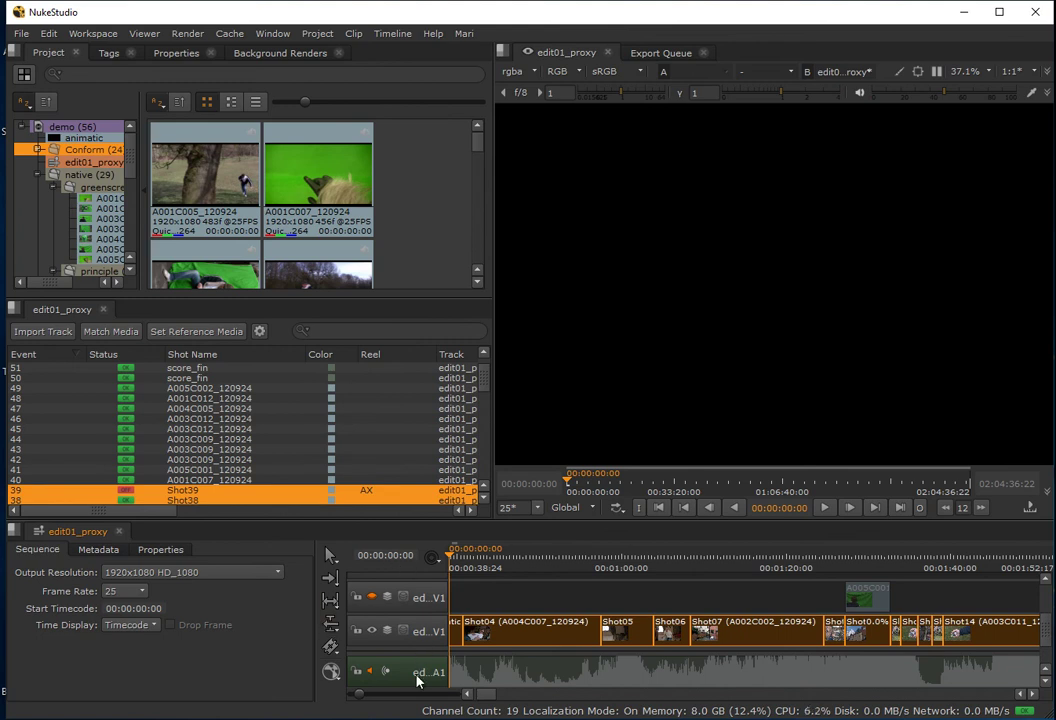
pyautogui.scroll(-1, 1040, 620)
pyautogui.scroll(2, 1040, 626)
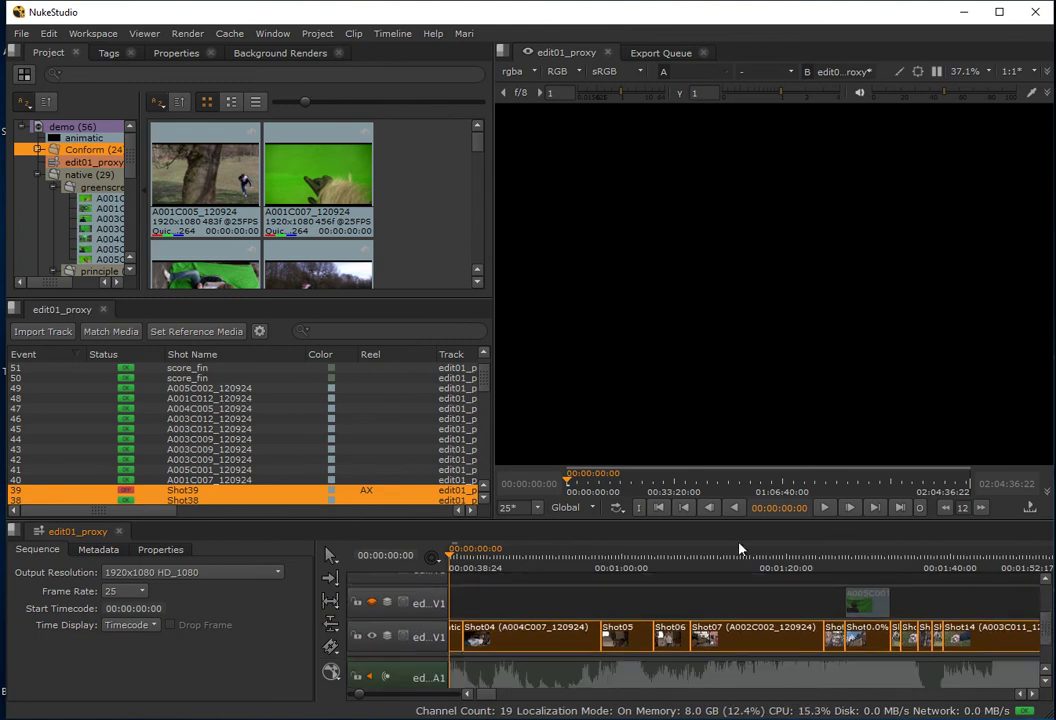
pyautogui.click(203, 333)
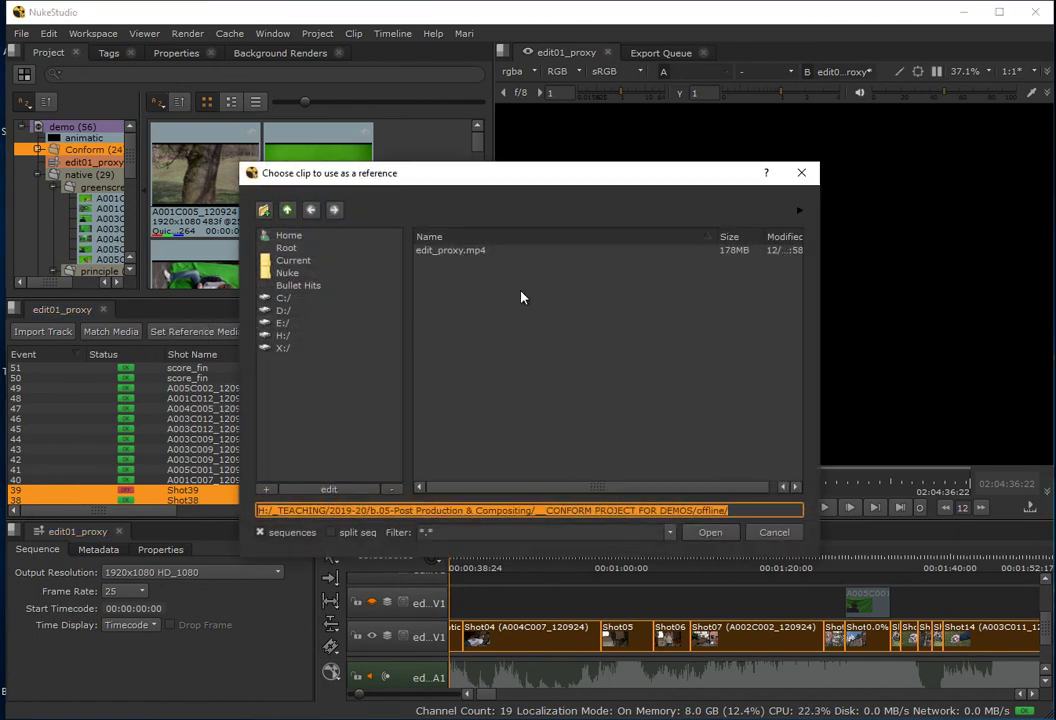
pyautogui.click(432, 251)
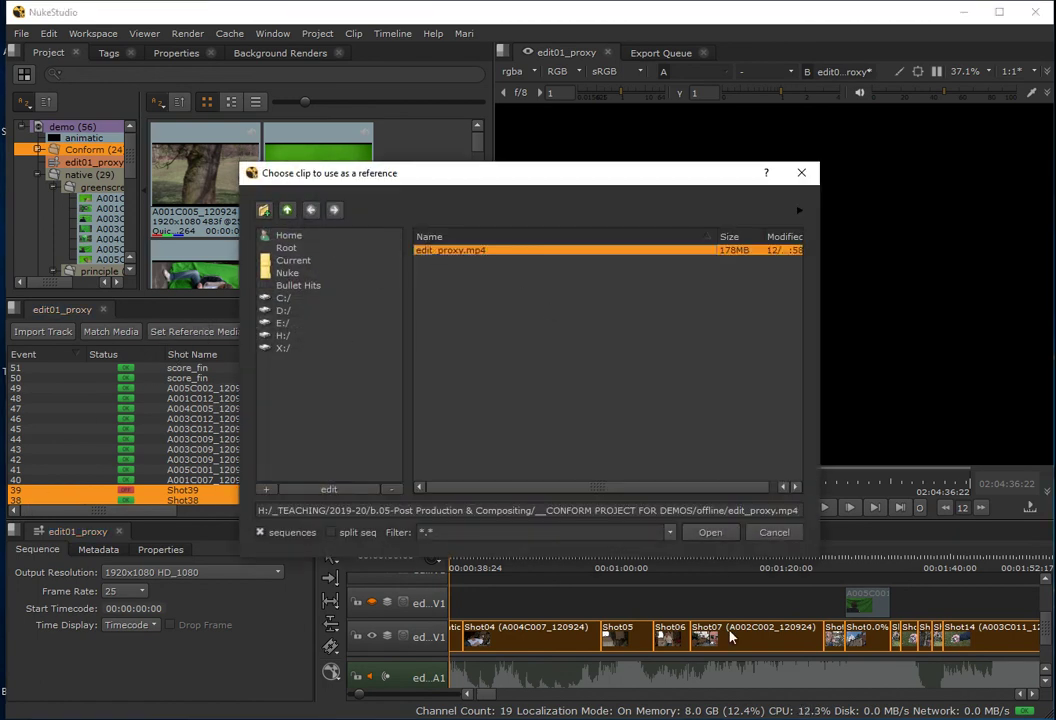
pyautogui.click(708, 533)
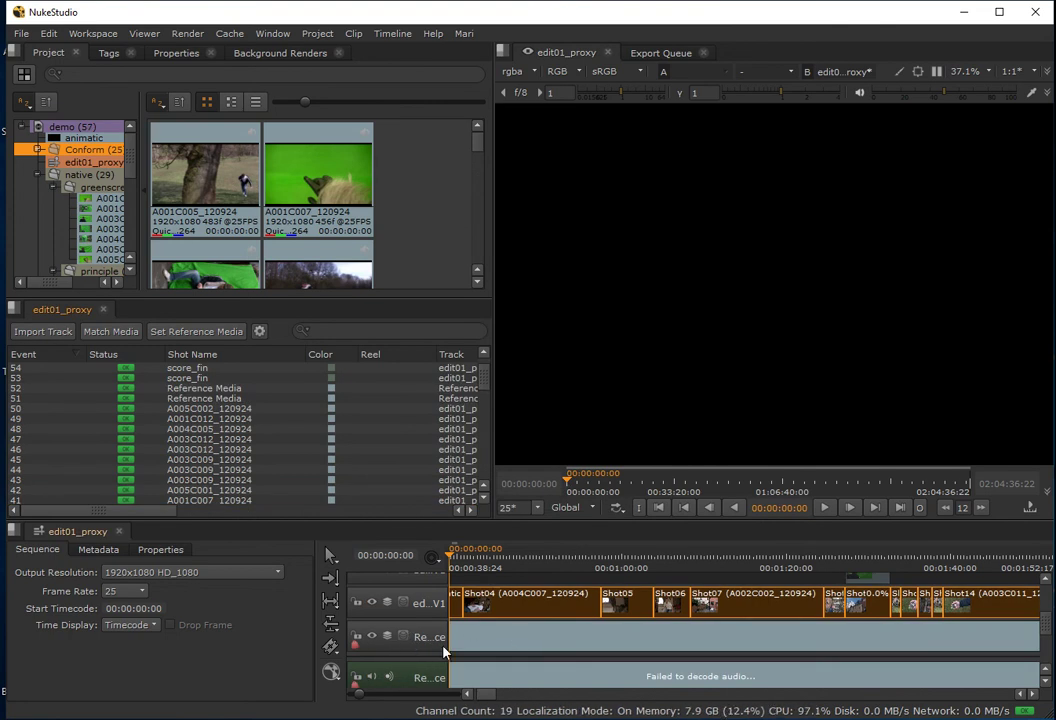
# - Inspect the Reference Media video and audio tracks below the main shots, with the playhead in Shot02 at 00:00:24:11
pyautogui.scroll(1, 410, 645)
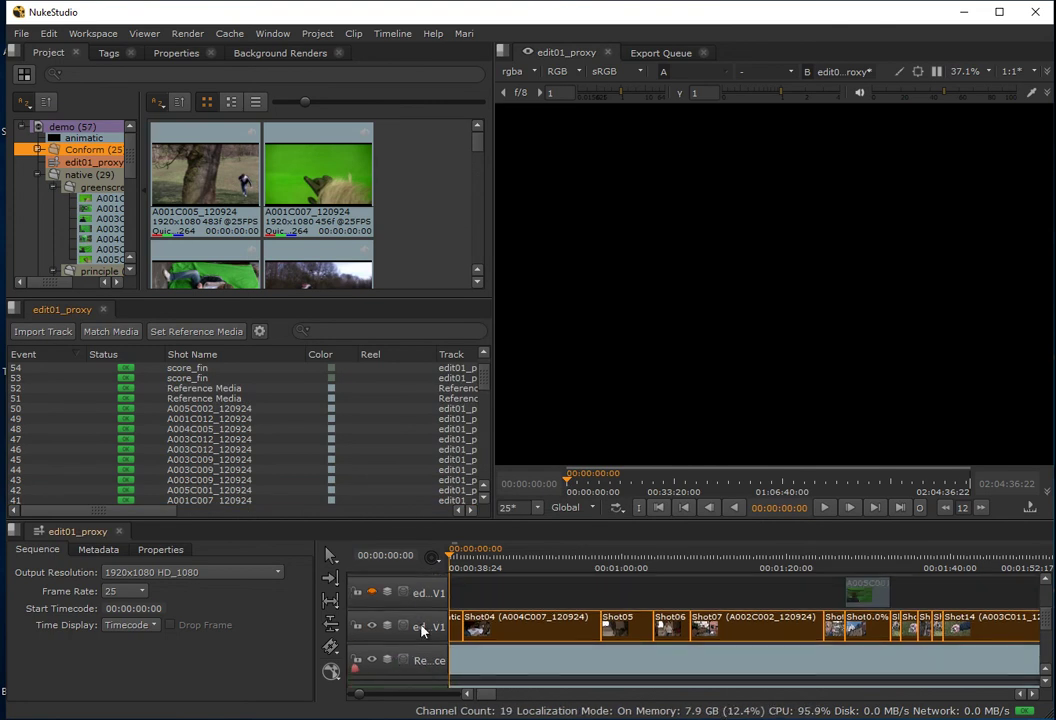
pyautogui.moveTo(478, 693); pyautogui.dragTo(462, 697)
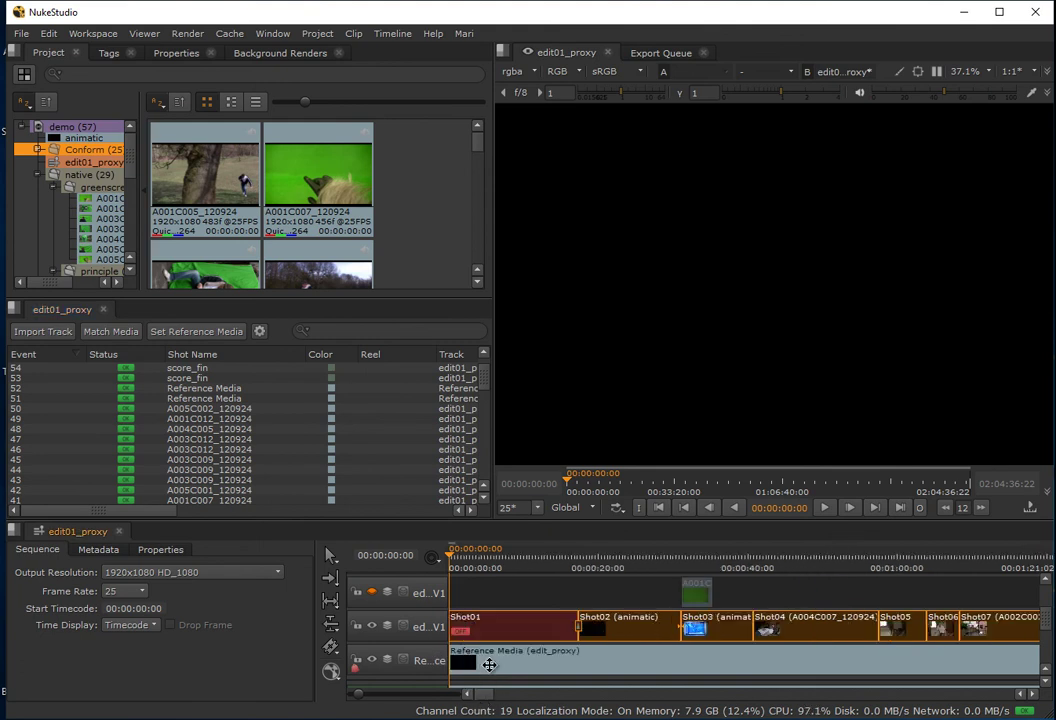
pyautogui.click(495, 675)
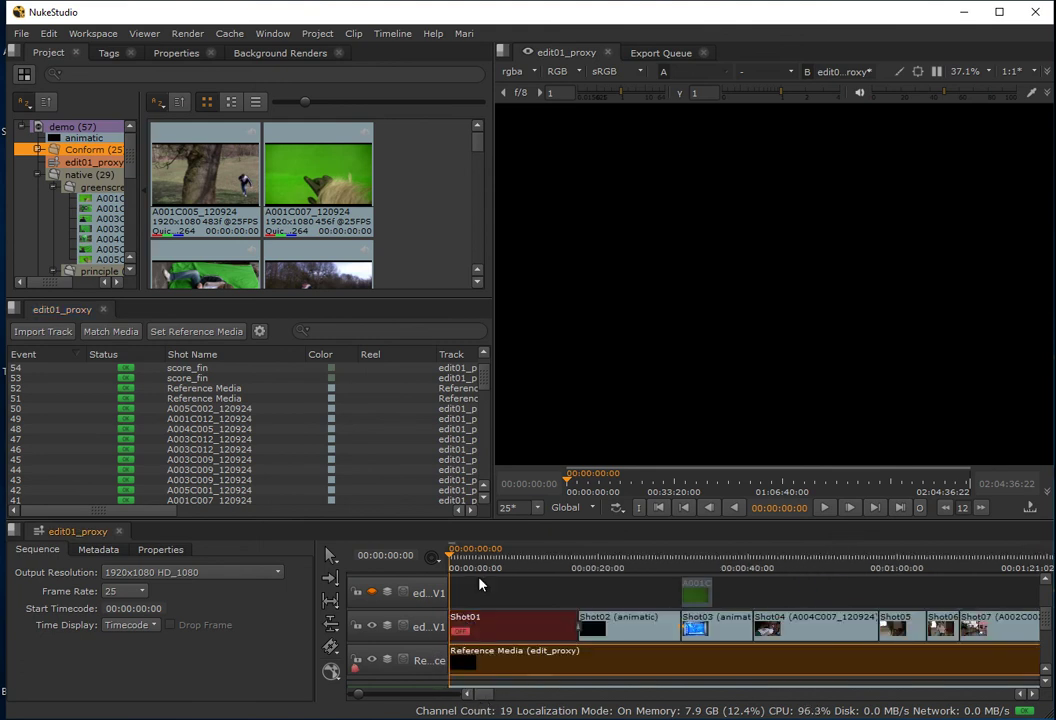
pyautogui.moveTo(488, 558); pyautogui.dragTo(616, 558)
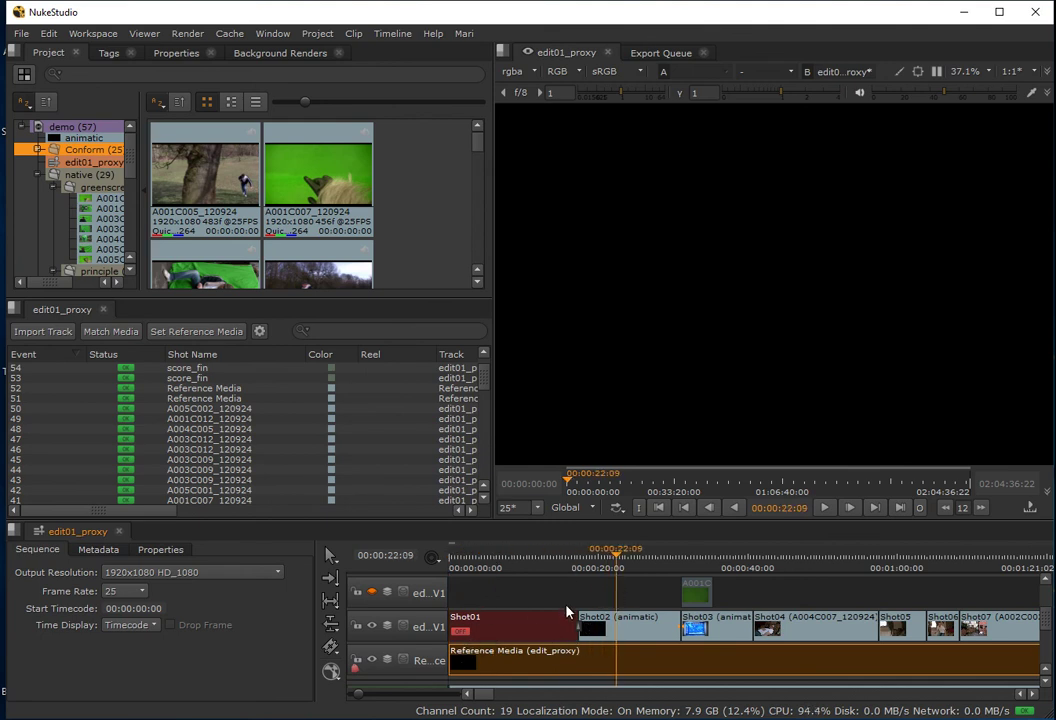
pyautogui.moveTo(615, 570); pyautogui.dragTo(631, 601)
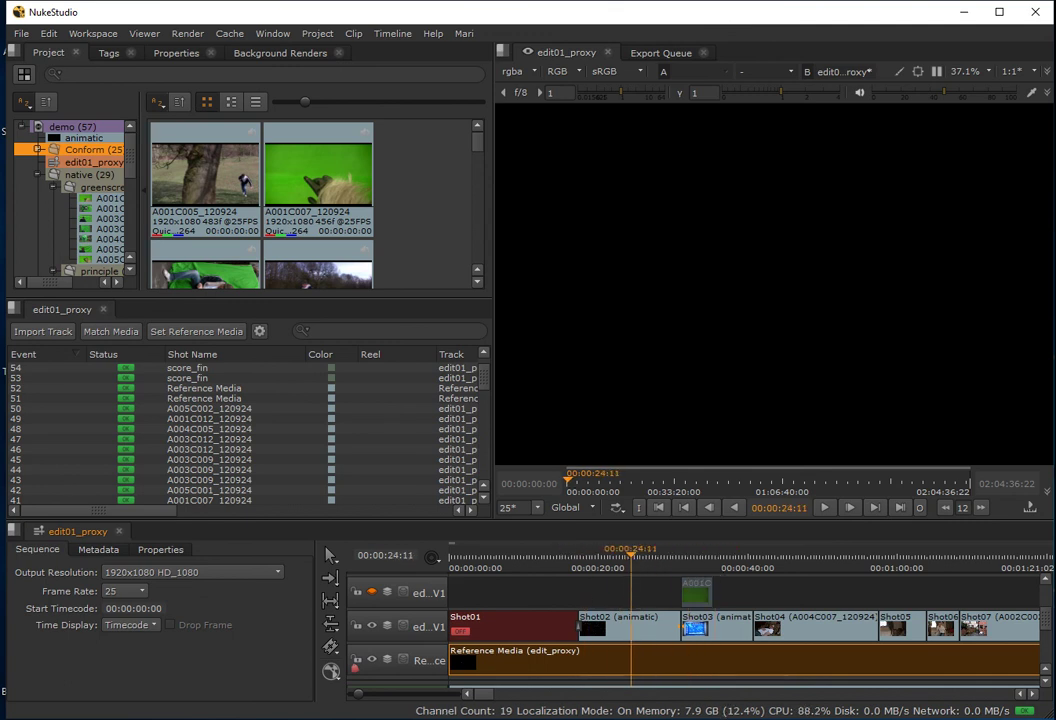
pyautogui.scroll(-2, 1047, 627)
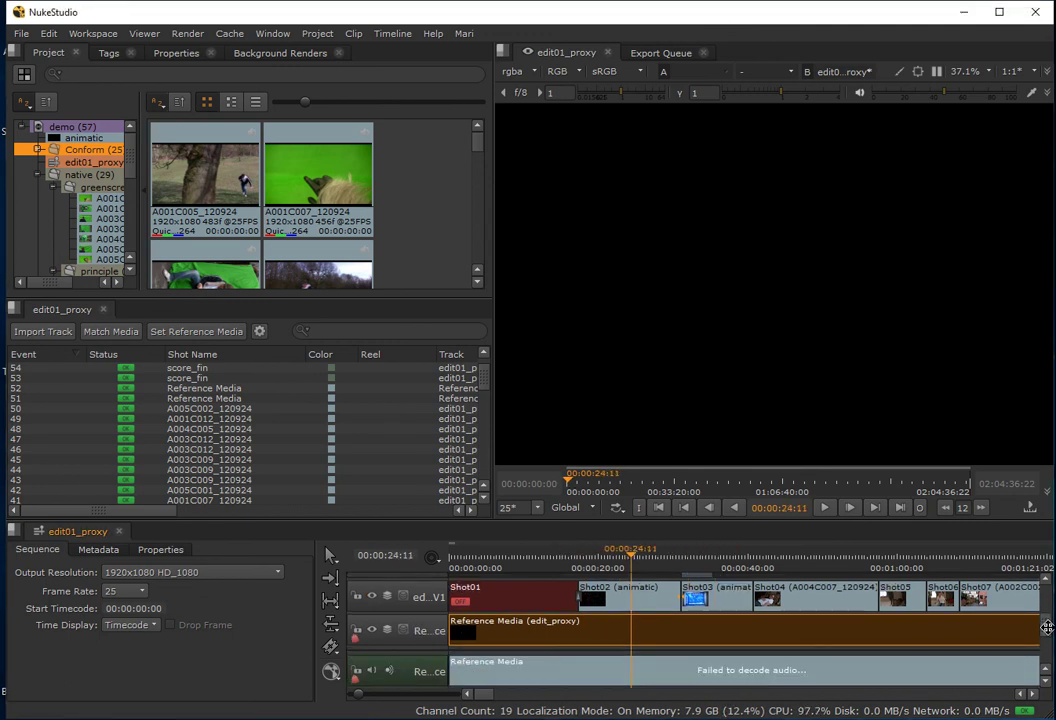
pyautogui.scroll(-1, 1047, 627)
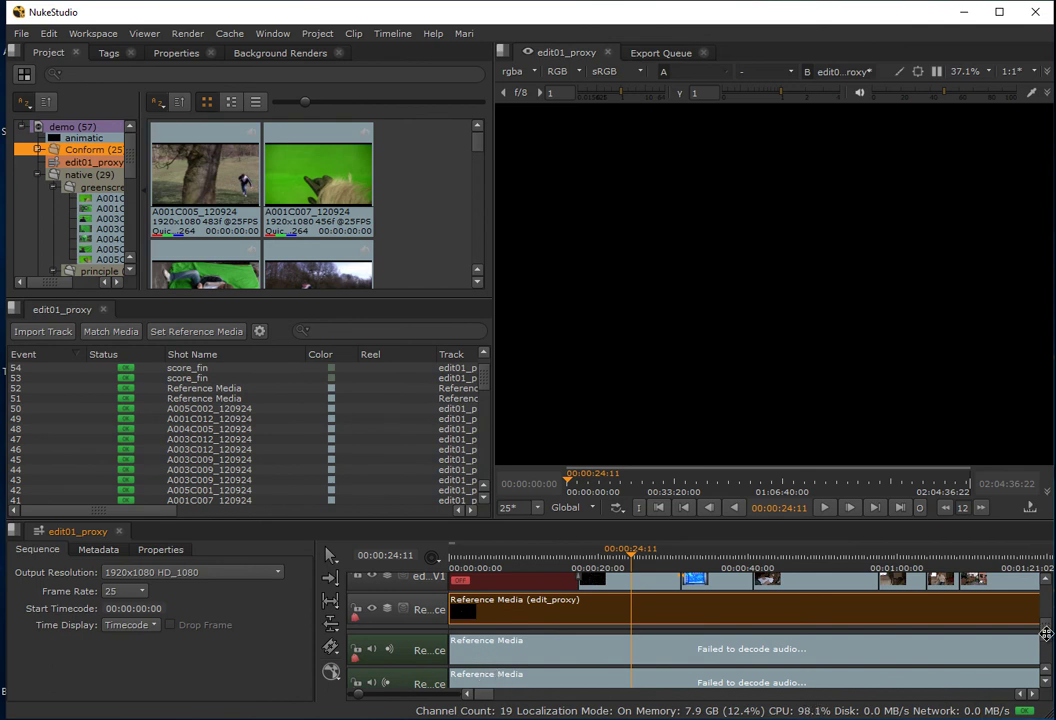
pyautogui.moveTo(1046, 633); pyautogui.dragTo(1046, 622)
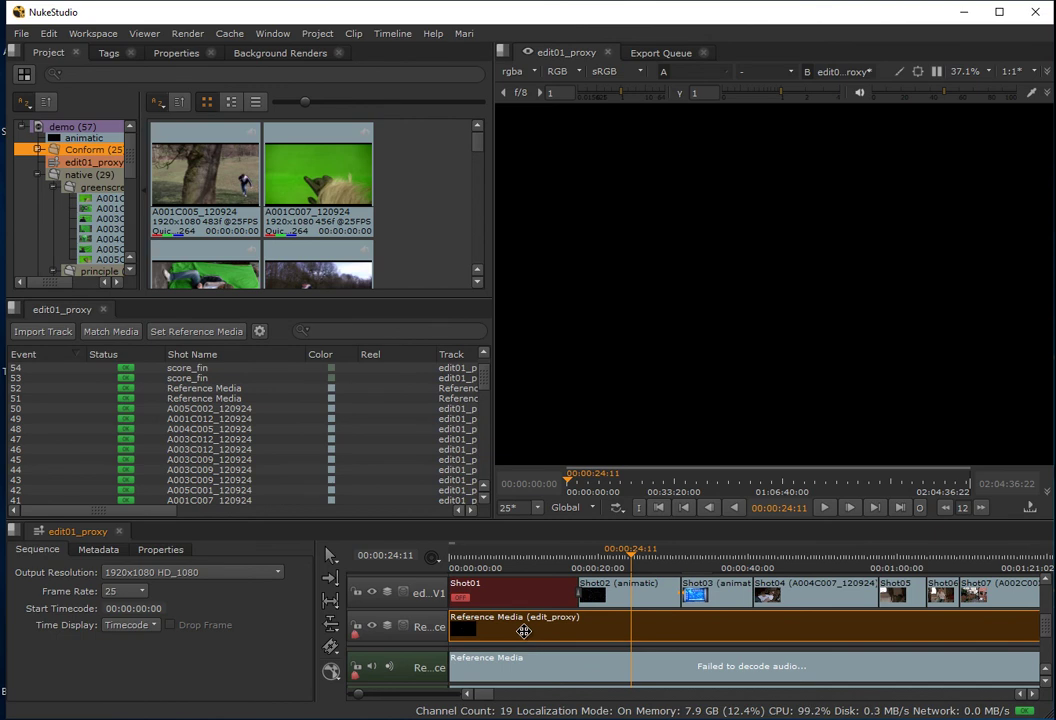
pyautogui.scroll(1, 523, 631)
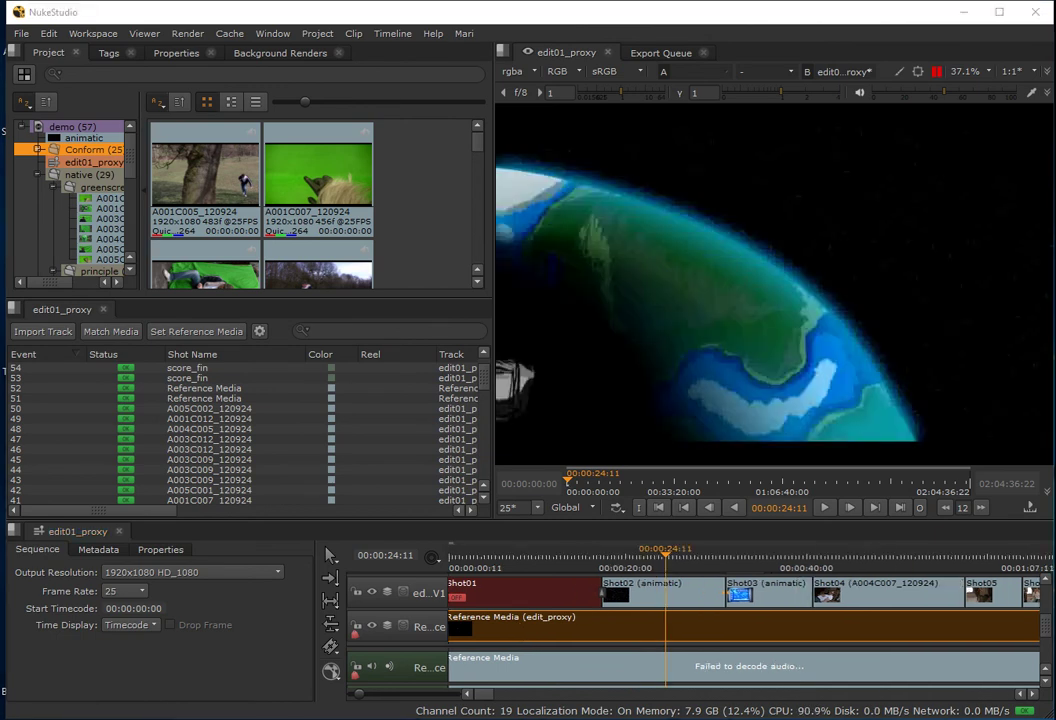
pyautogui.scroll(-1, 357, 698)
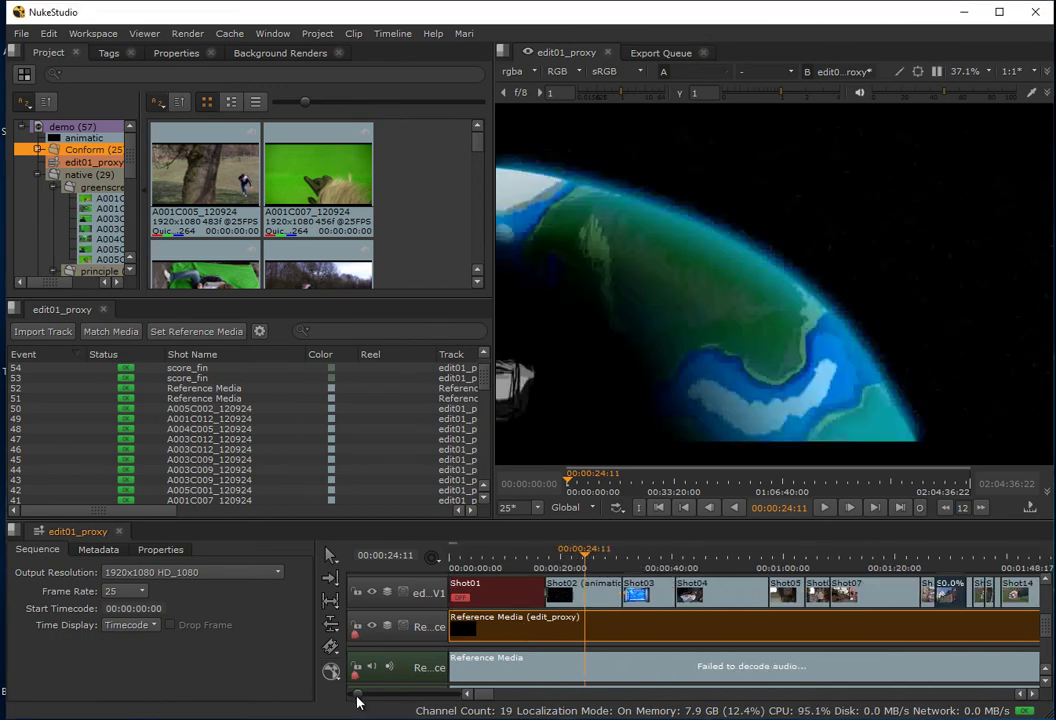
pyautogui.scroll(-1, 357, 700)
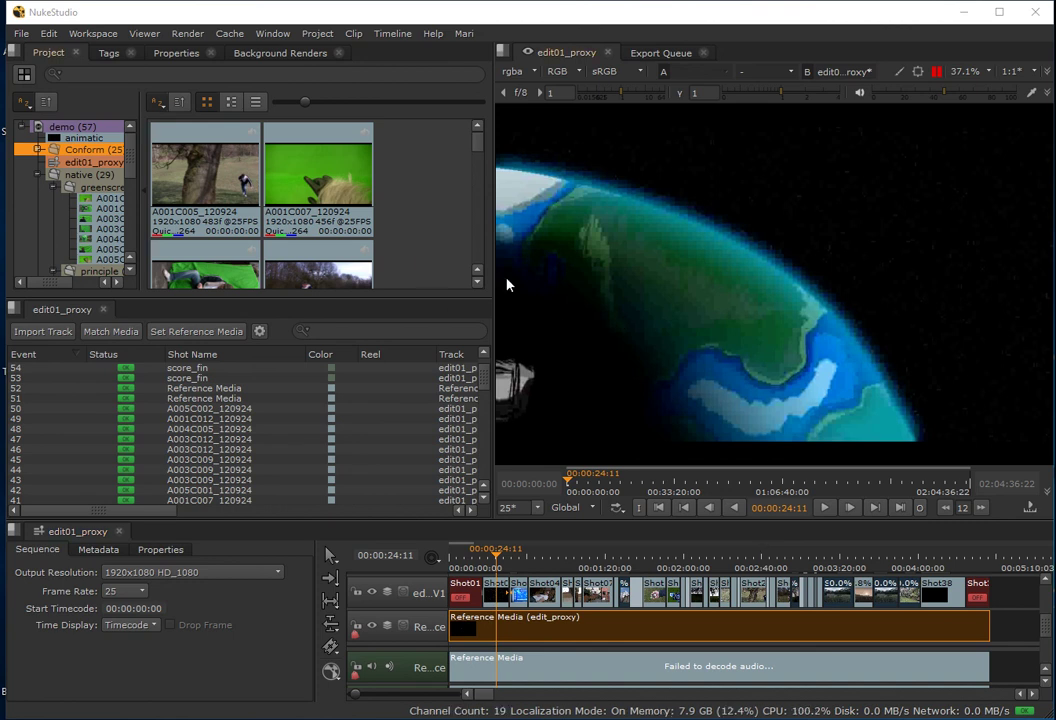
# - Widen the viewer and load the Reference Media clip into input A and the main video track into input B
pyautogui.moveTo(492, 276); pyautogui.dragTo(283, 336)
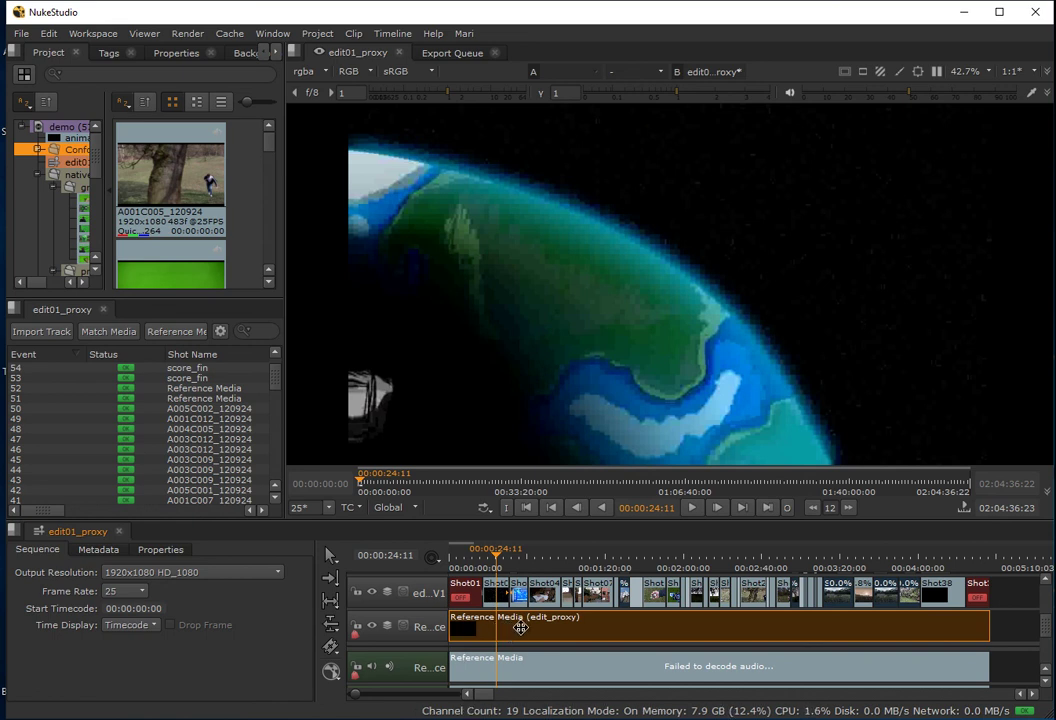
pyautogui.moveTo(520, 627); pyautogui.dragTo(538, 71)
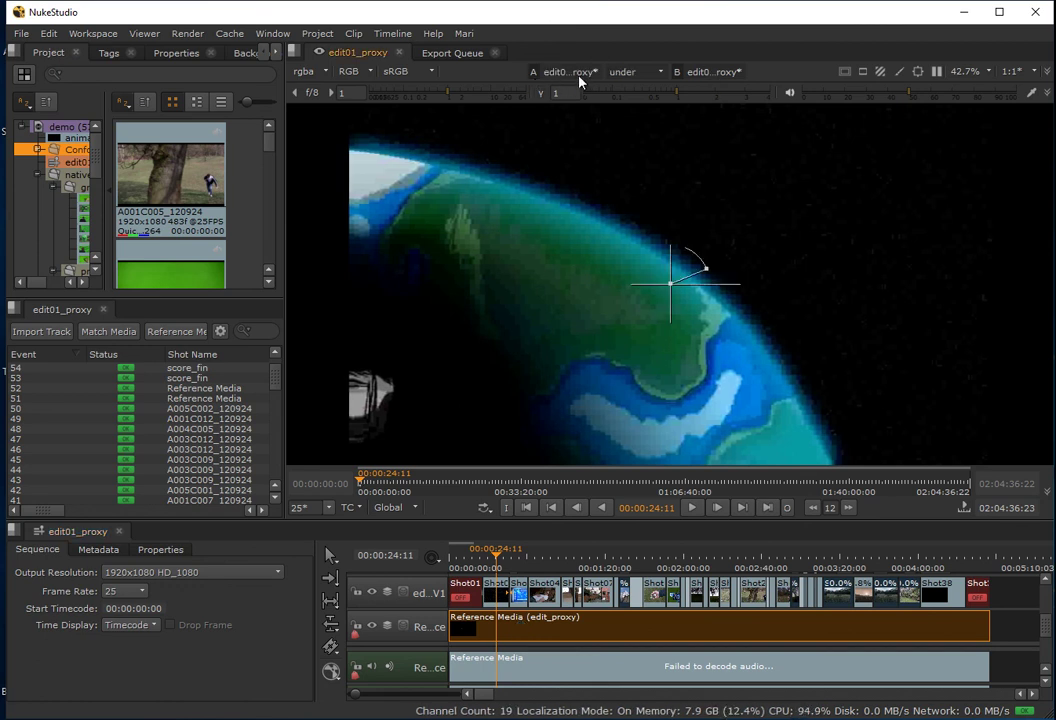
pyautogui.click(425, 592)
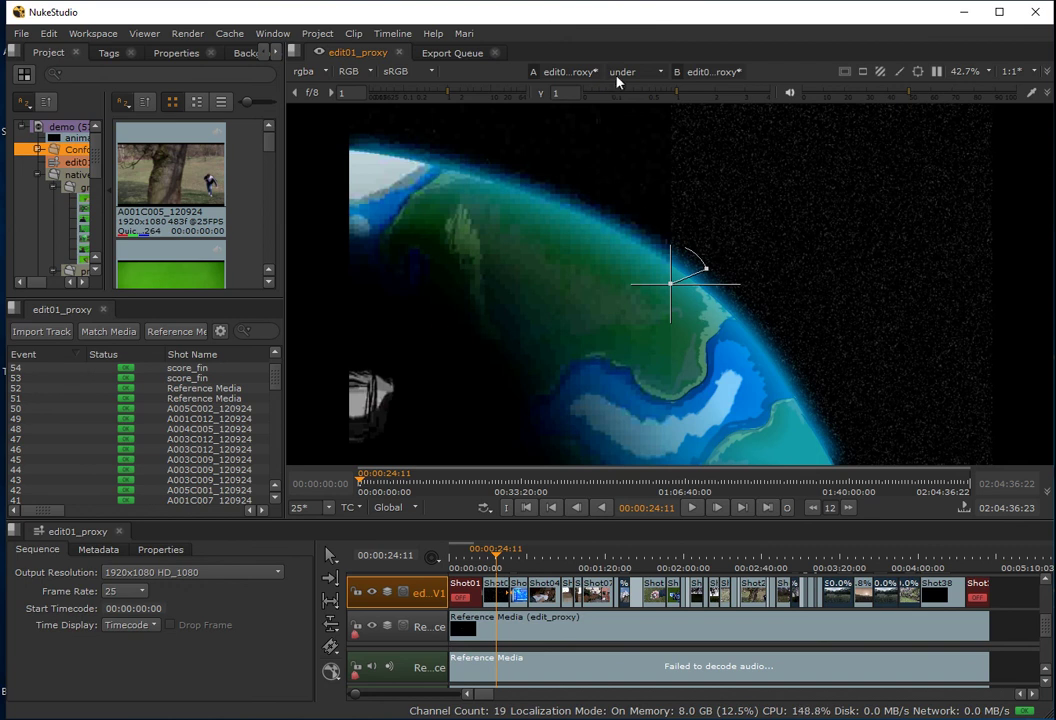
# - Set the viewer comparison to horizontal and check the reference against the sequence in Shot01 at 00:00:16:02
pyautogui.click(650, 74)
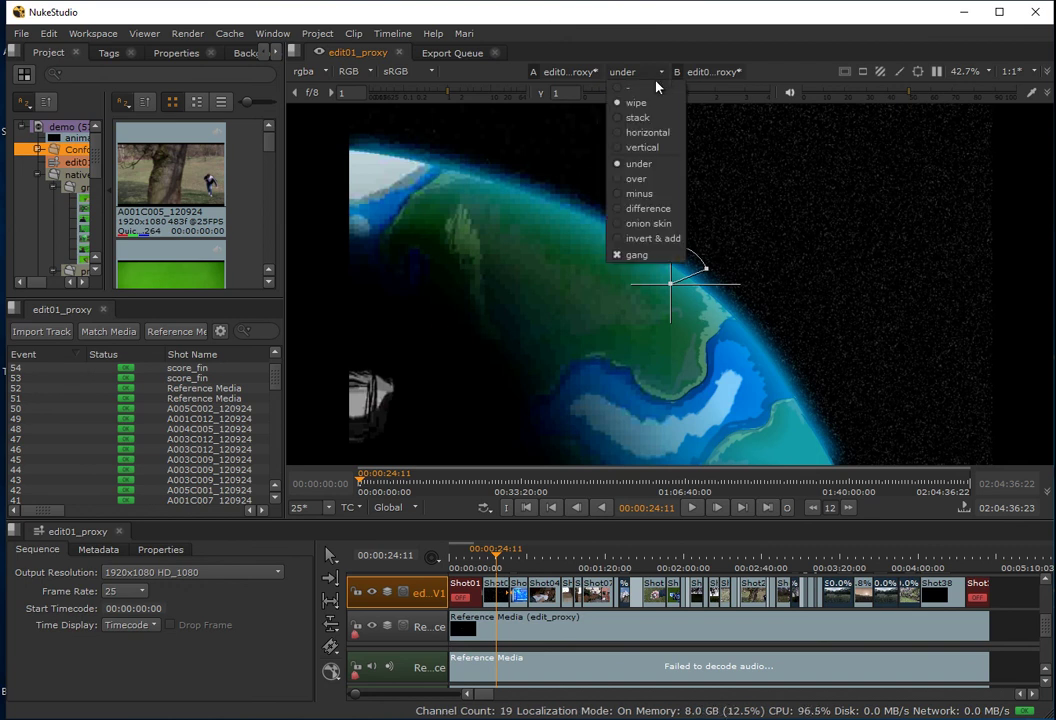
pyautogui.click(643, 132)
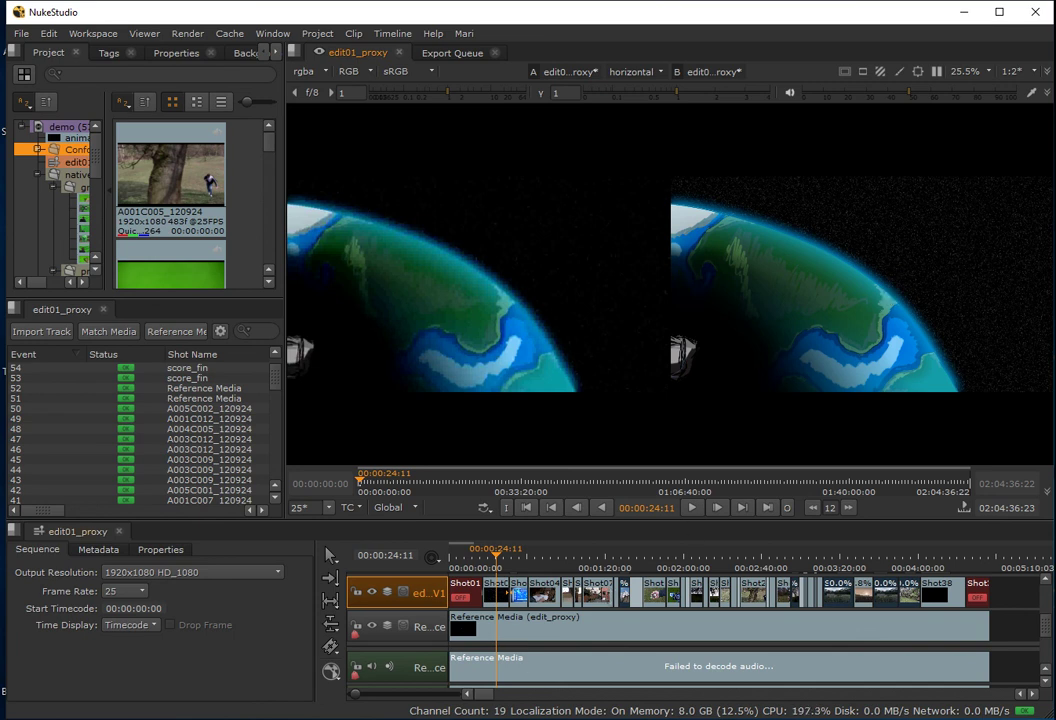
pyautogui.moveTo(355, 693); pyautogui.dragTo(358, 700)
pyautogui.click(503, 557)
pyautogui.moveTo(503, 557); pyautogui.dragTo(482, 634)
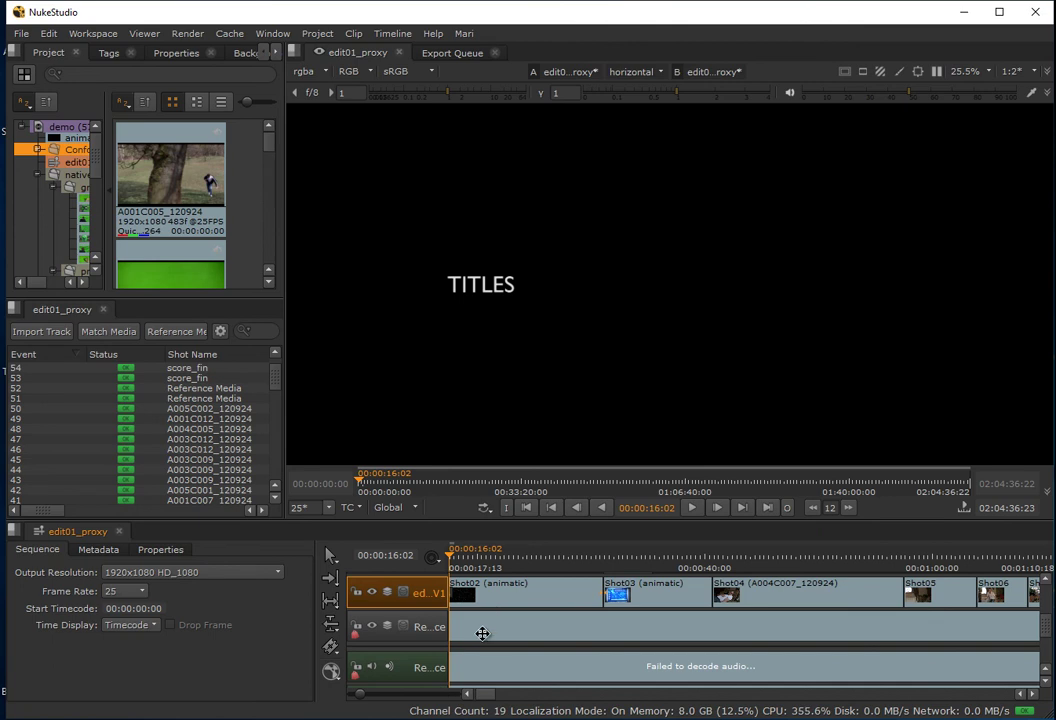
pyautogui.moveTo(362, 693); pyautogui.dragTo(354, 698)
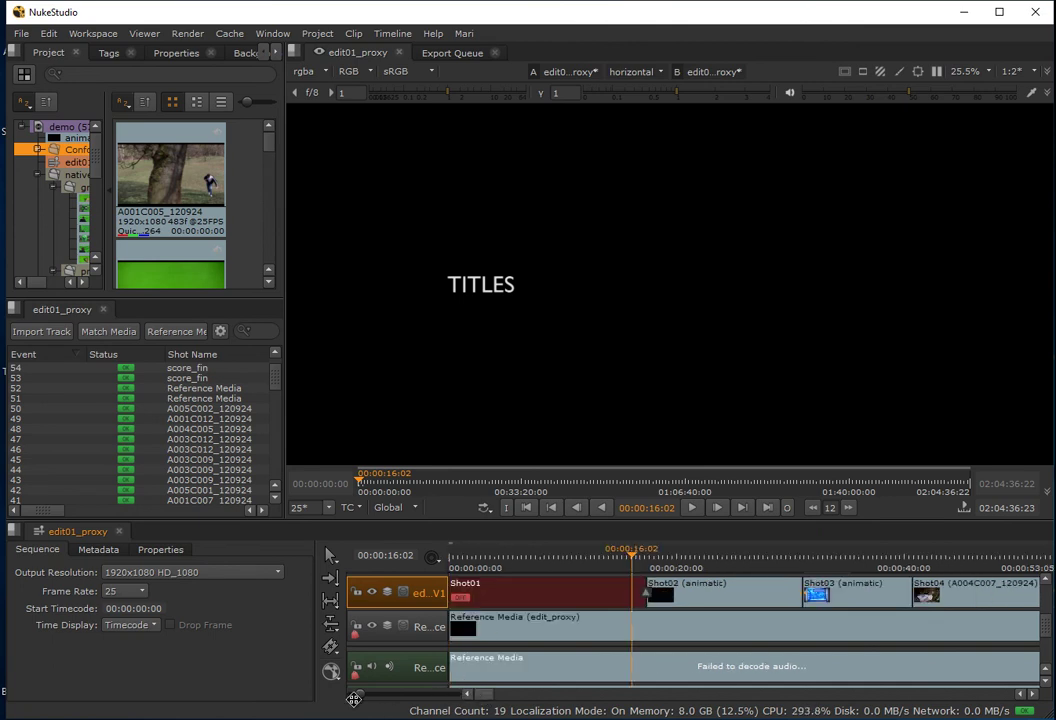
# - Shift the Reference Media clip slightly later with the Move/Trim tool and check its sync in Shot04 at 00:00:42:11 with the Select tool active
pyautogui.click(491, 621)
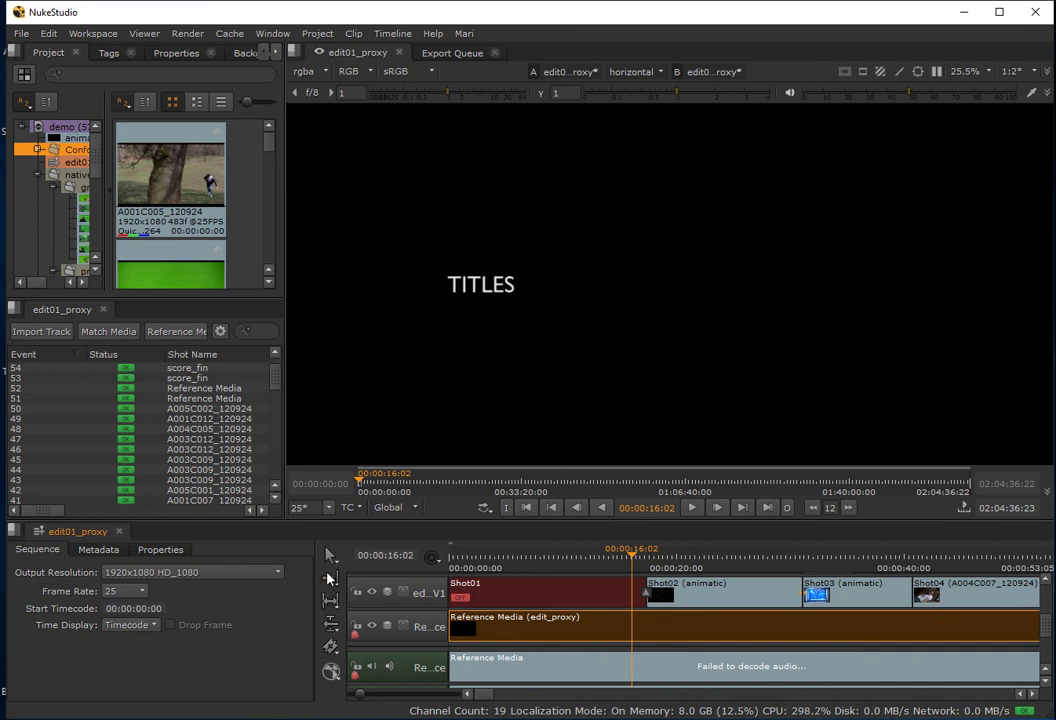
pyautogui.moveTo(337, 563)
pyautogui.click(372, 569)
pyautogui.moveTo(455, 629); pyautogui.dragTo(474, 635)
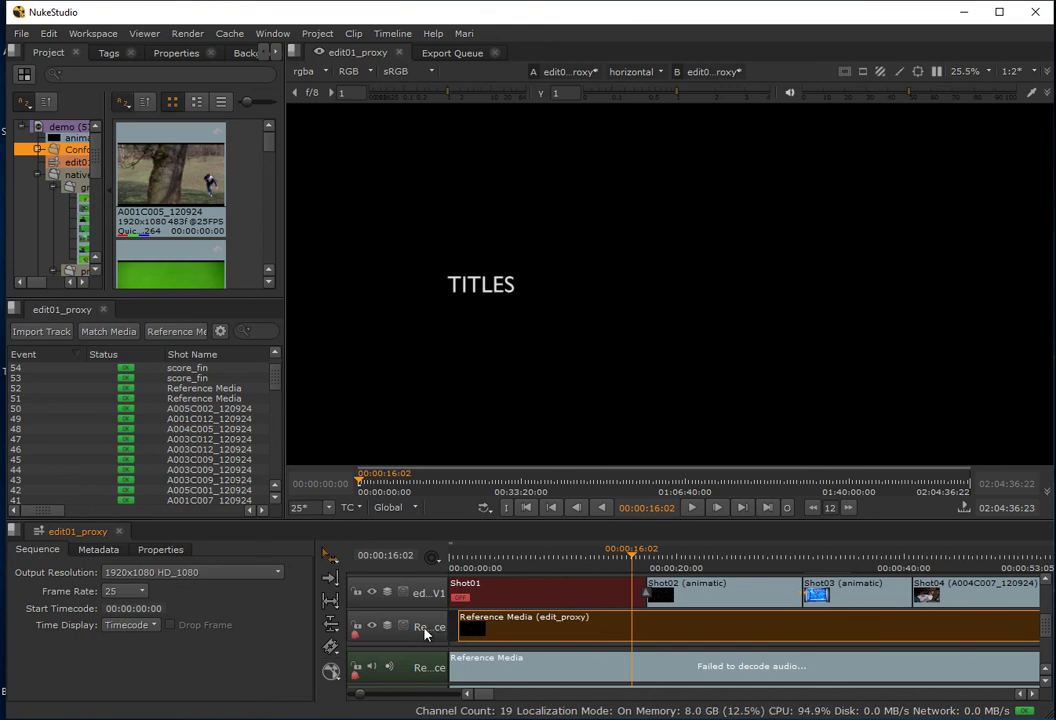
pyautogui.click(329, 554)
pyautogui.click(377, 587)
pyautogui.moveTo(631, 562); pyautogui.dragTo(933, 593)
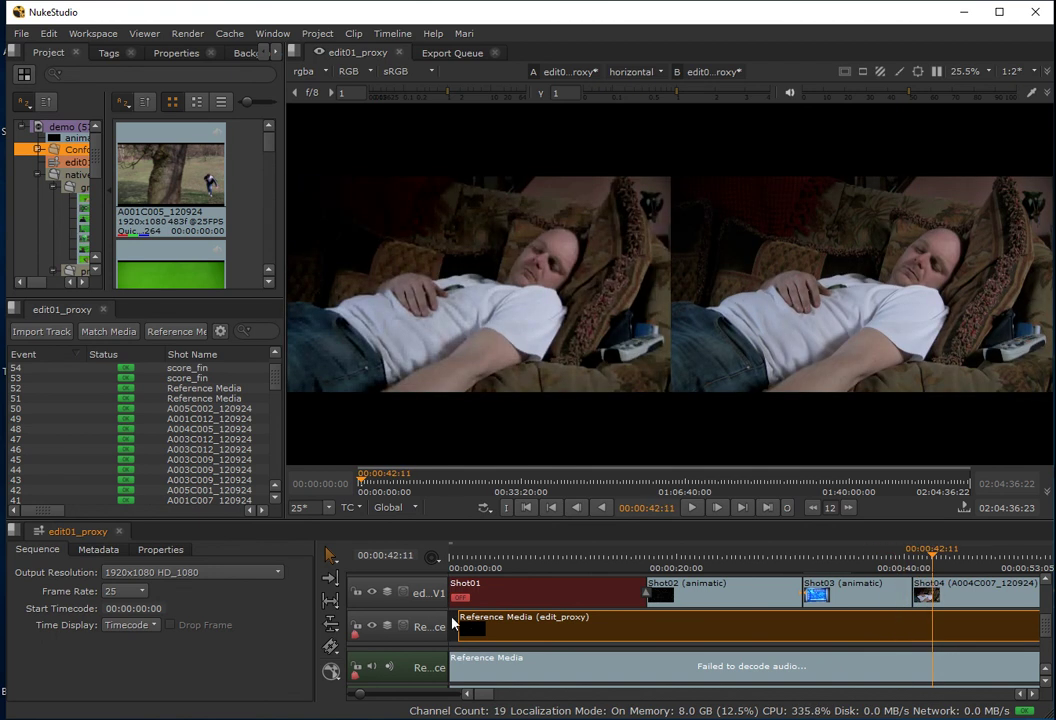
# - Move the Reference Media clip back to the start of the sequence with the Move/Trim tool
pyautogui.moveTo(336, 577); pyautogui.dragTo(365, 568)
pyautogui.moveTo(472, 629); pyautogui.dragTo(463, 629)
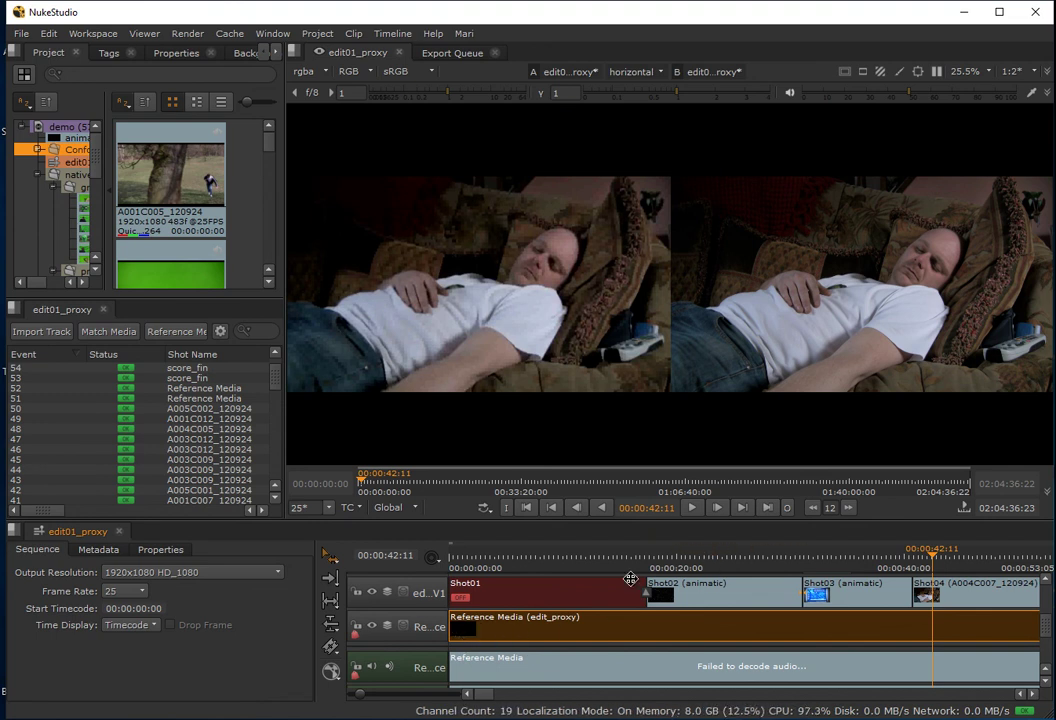
# - Switch to the Multi Tool and compare both versions around the cut from Shot02 to Shot03, ending at 00:00:31:02
pyautogui.click(328, 556)
pyautogui.click(380, 554)
pyautogui.moveTo(638, 558); pyautogui.dragTo(805, 572)
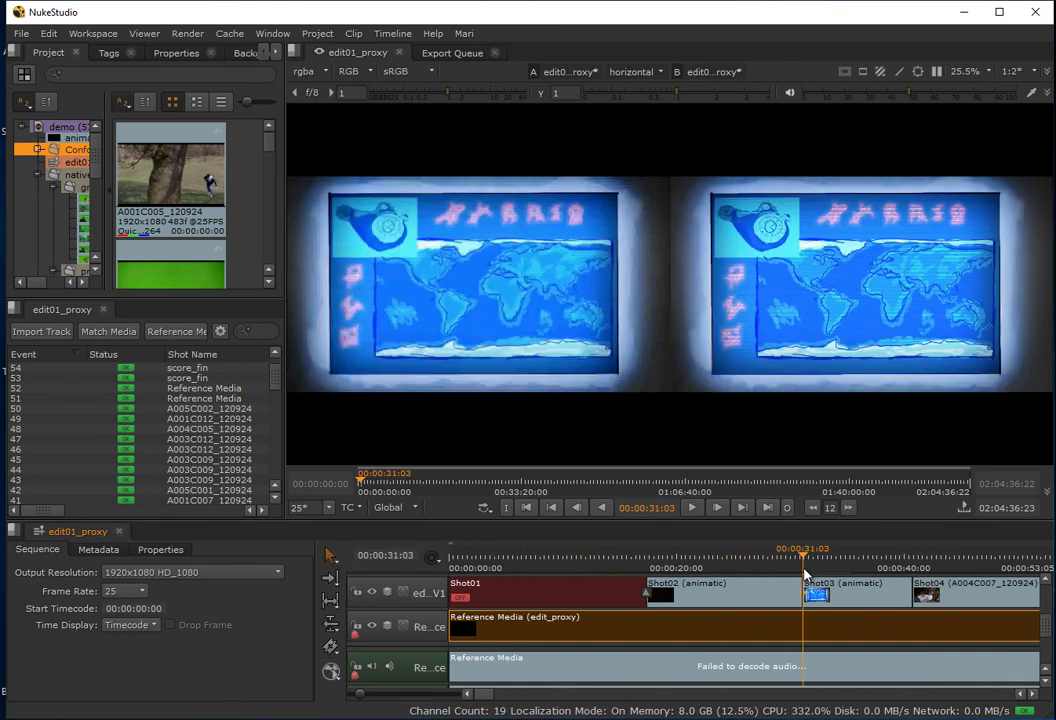
pyautogui.click(329, 556)
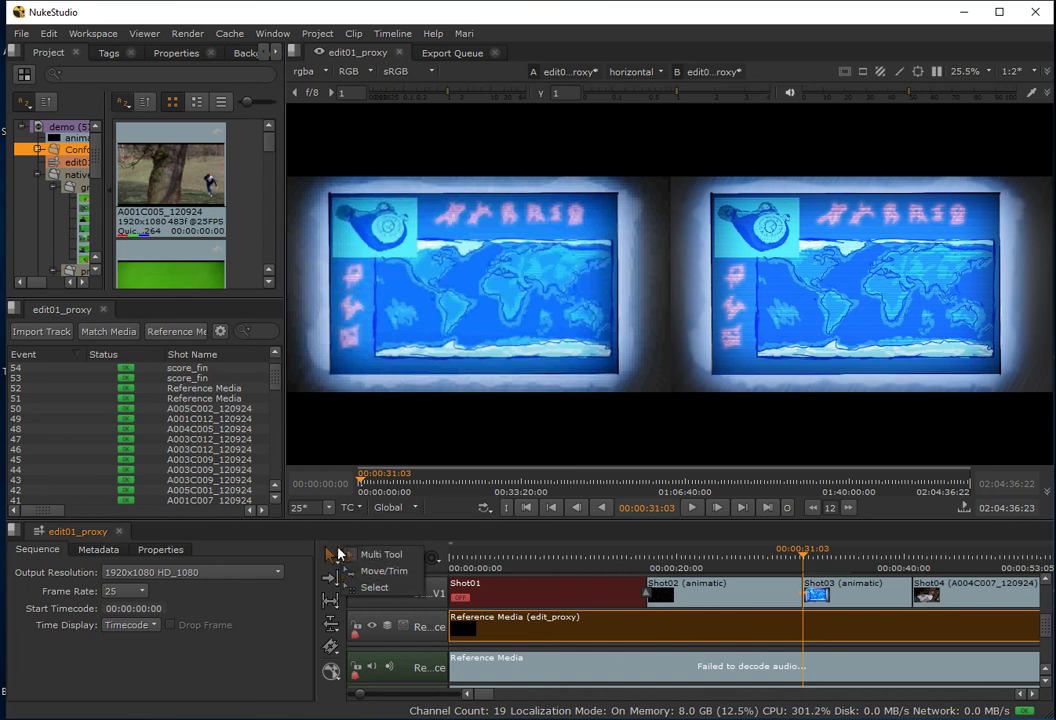
pyautogui.click(340, 554)
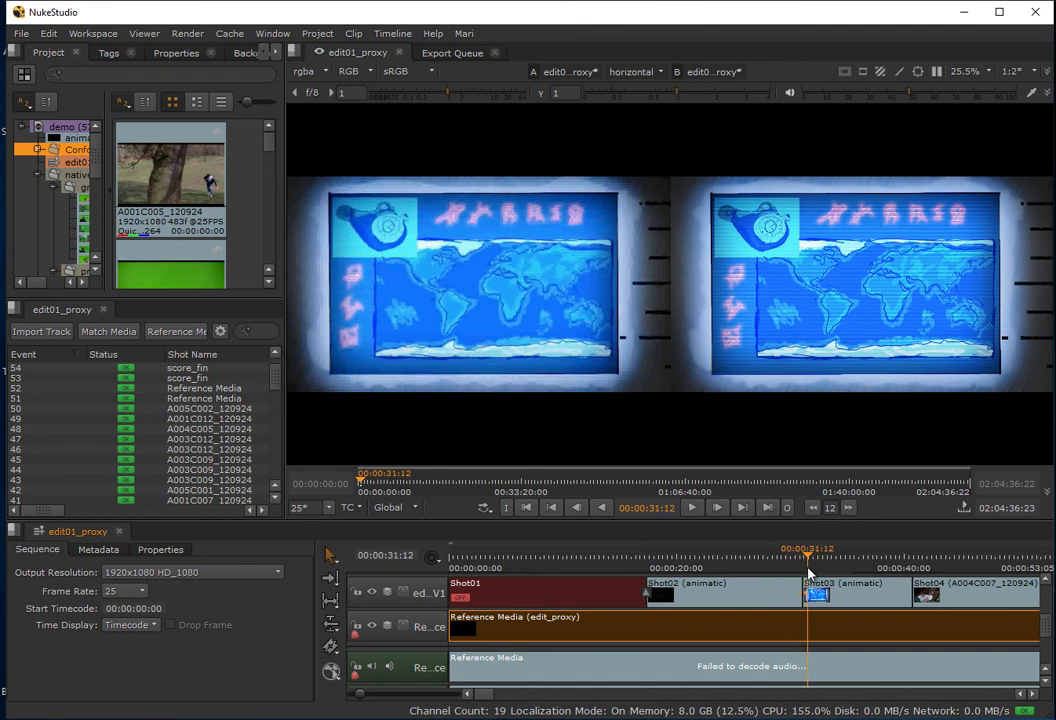
pyautogui.moveTo(806, 575)
pyautogui.mouseDown()
pyautogui.moveTo(636, 568)
pyautogui.moveTo(803, 585)
pyautogui.mouseUp()
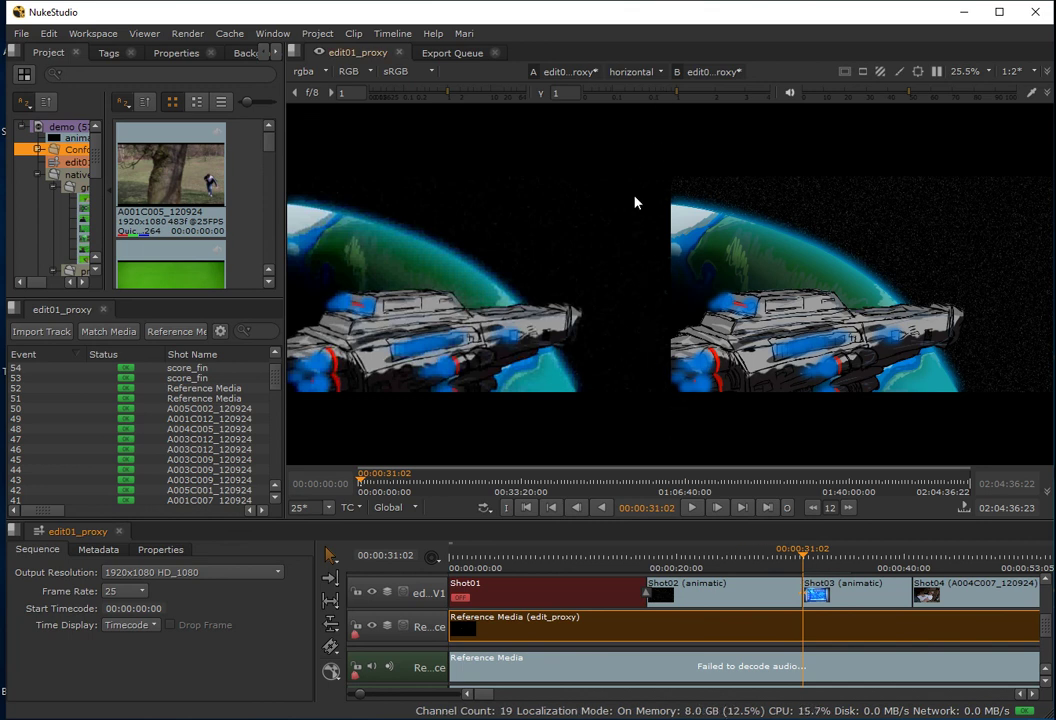
# - Try the vertical comparison layout in the viewer and switch the comparison to wipe
pyautogui.click(636, 74)
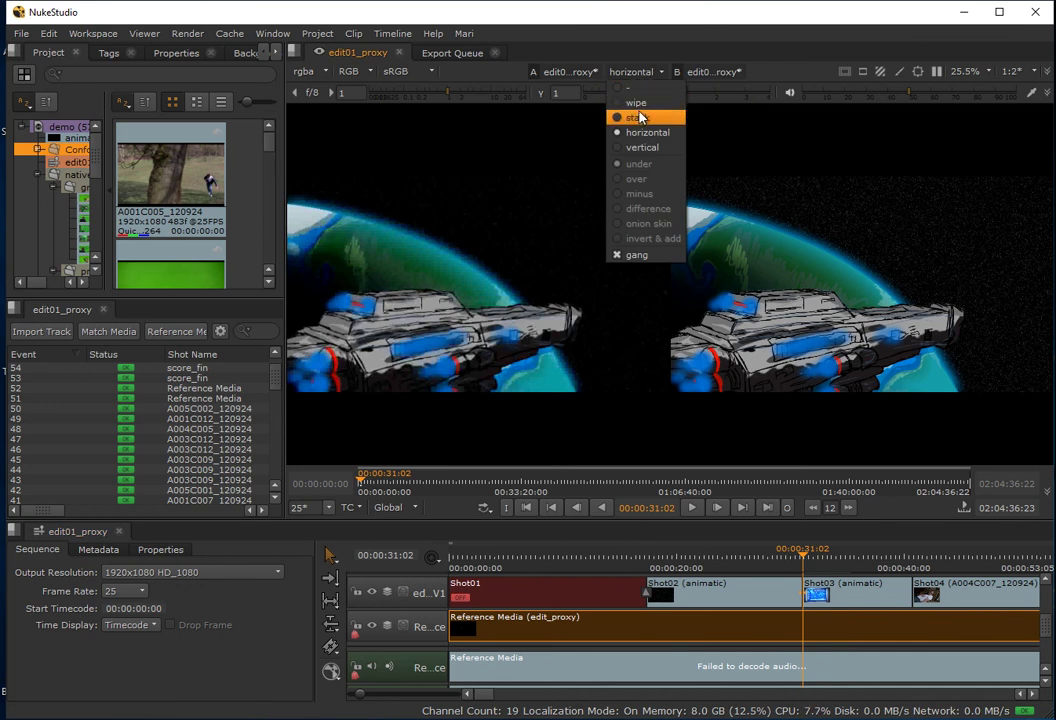
pyautogui.click(645, 148)
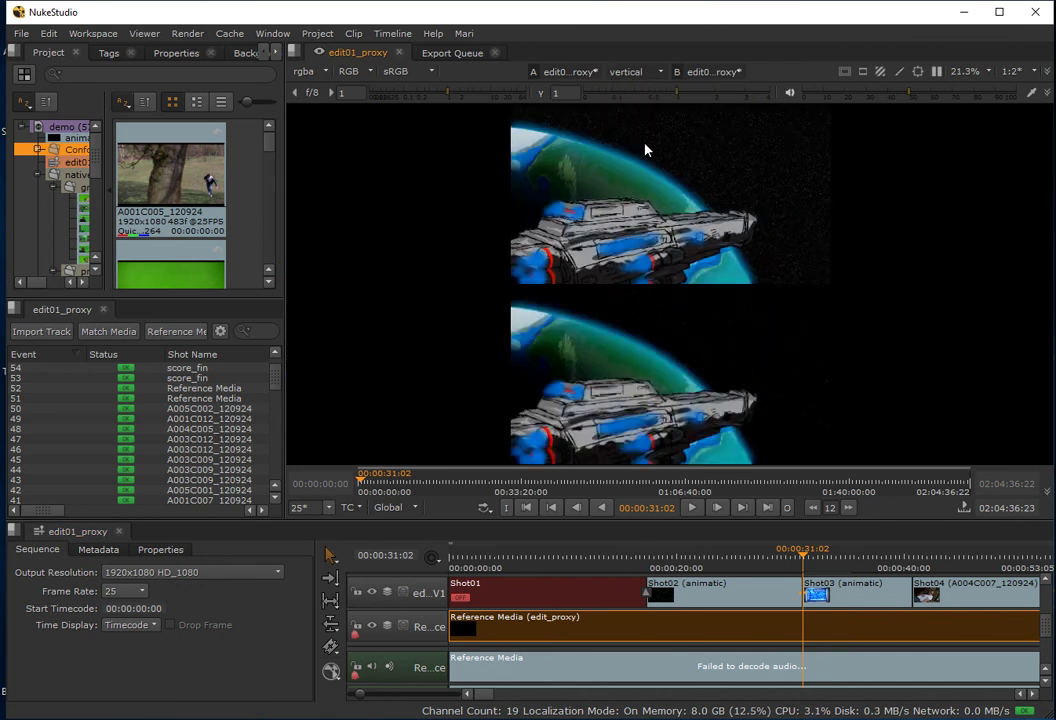
pyautogui.click(648, 74)
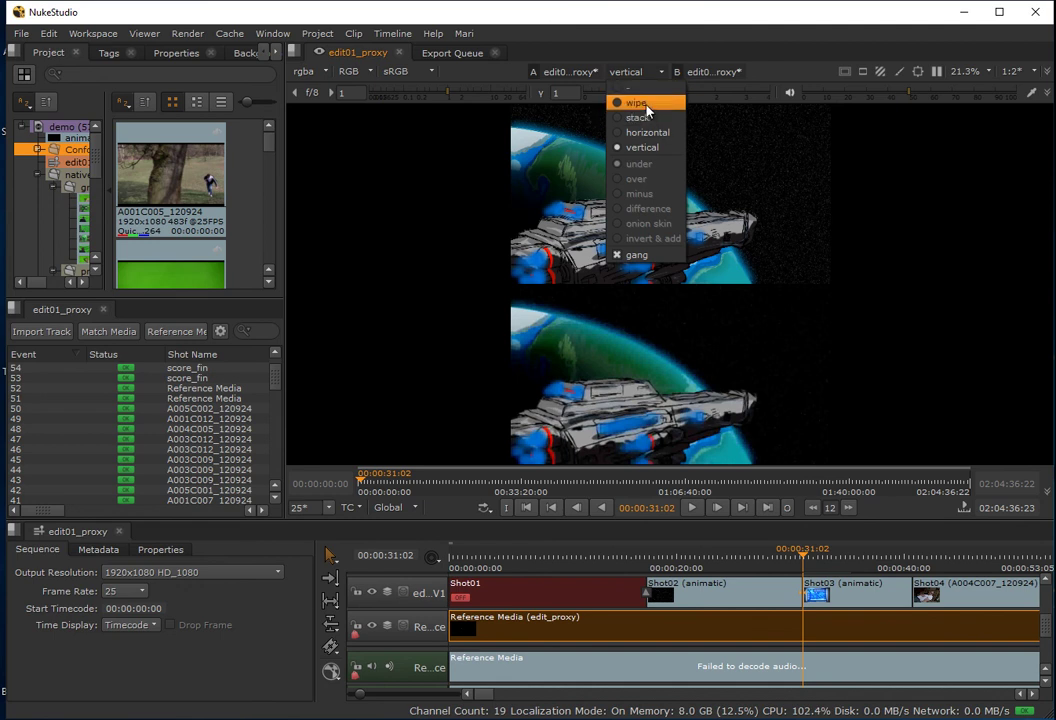
pyautogui.click(647, 104)
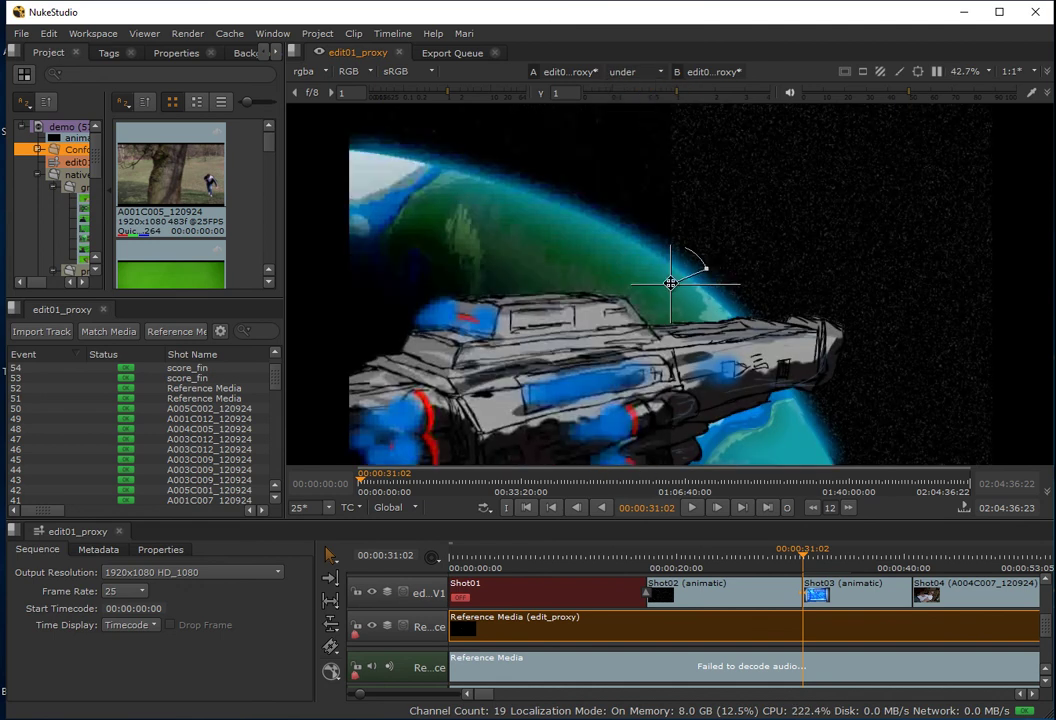
# - Place the wipe near the ship's nose for a close comparison of both versions and try its fade handle
pyautogui.moveTo(670, 283); pyautogui.dragTo(771, 387)
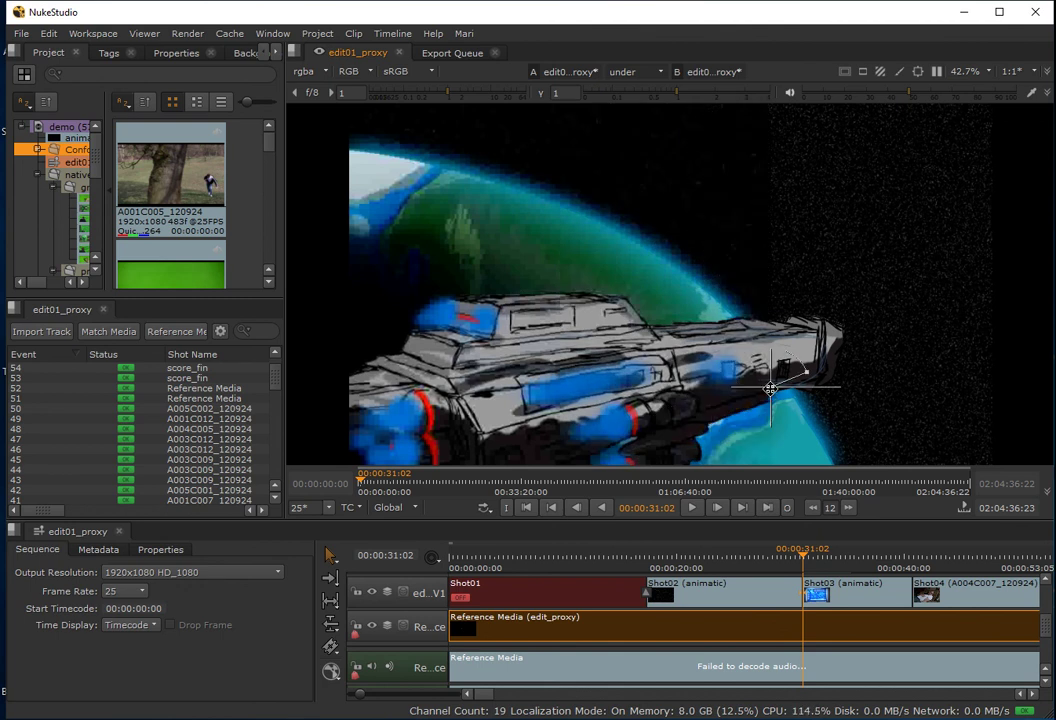
pyautogui.scroll(6, 771, 400)
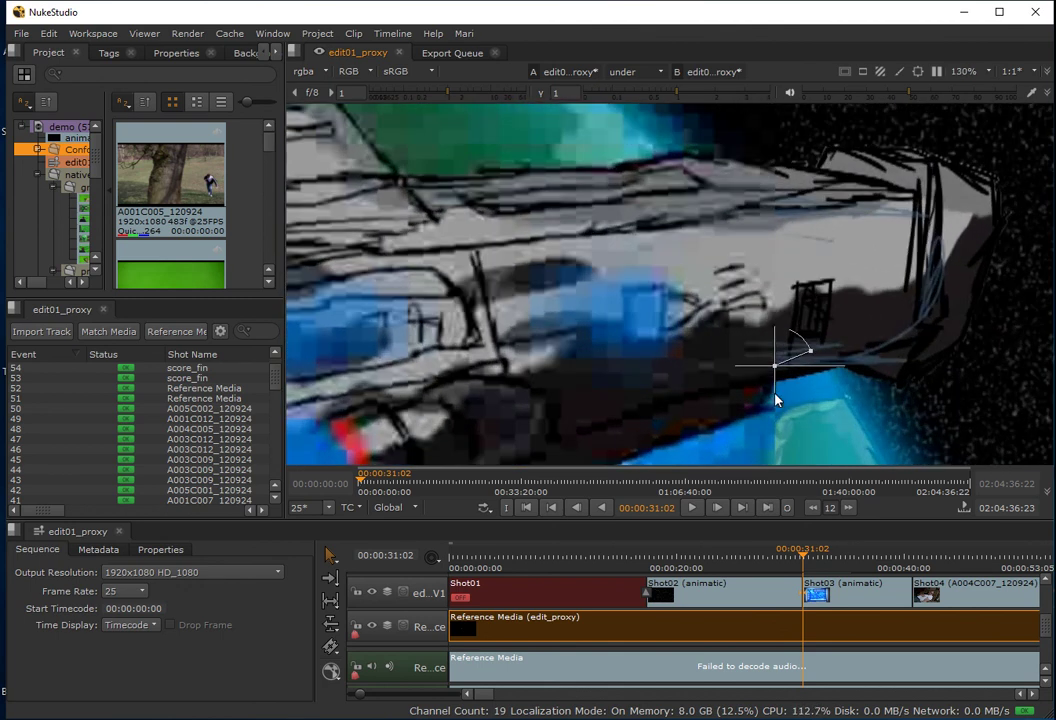
pyautogui.moveTo(772, 366); pyautogui.dragTo(811, 376)
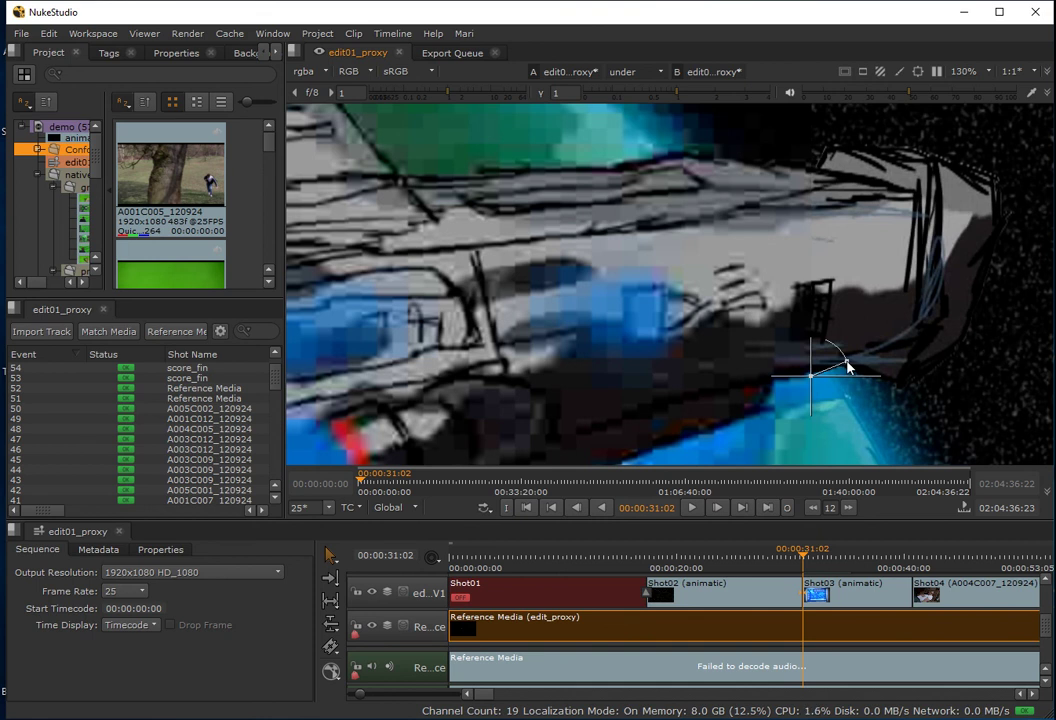
pyautogui.moveTo(847, 361); pyautogui.dragTo(886, 413)
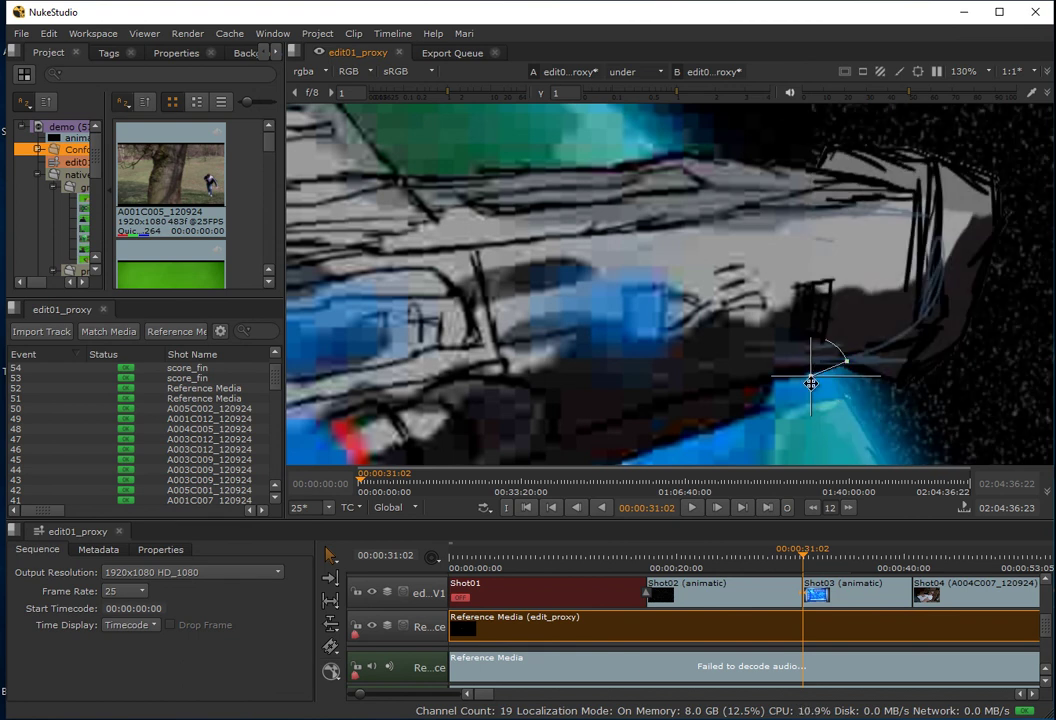
# - Rotate the wipe line diagonally, return it to upright, and place it over the blue panel on the ship's hull
pyautogui.moveTo(884, 376); pyautogui.dragTo(880, 416)
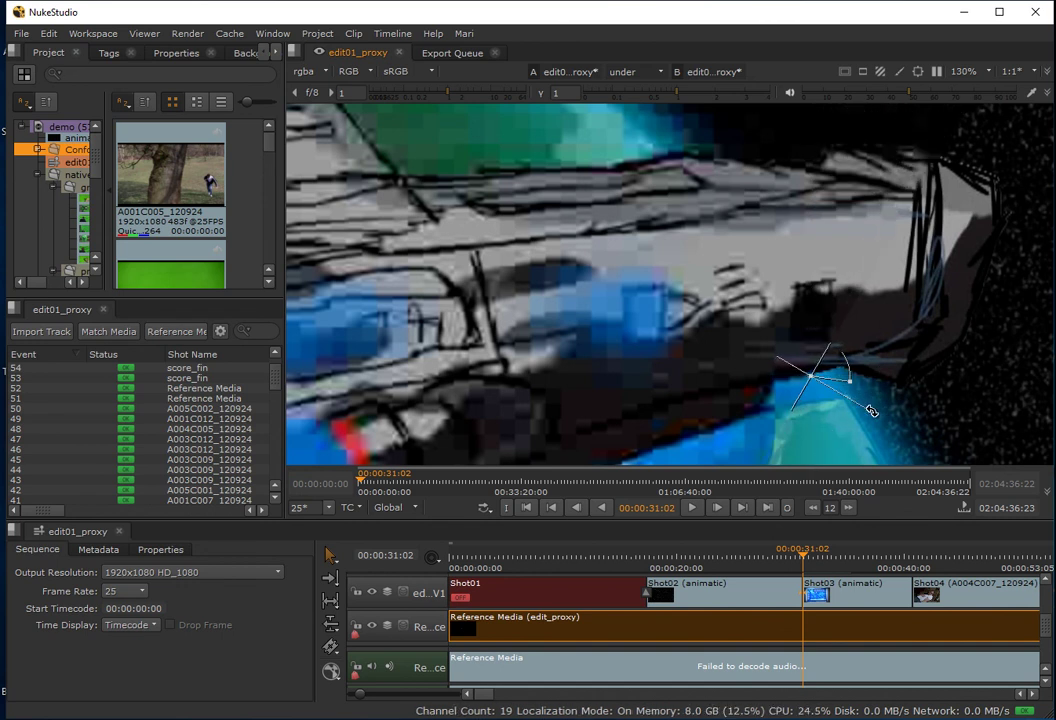
pyautogui.moveTo(871, 411); pyautogui.dragTo(876, 406)
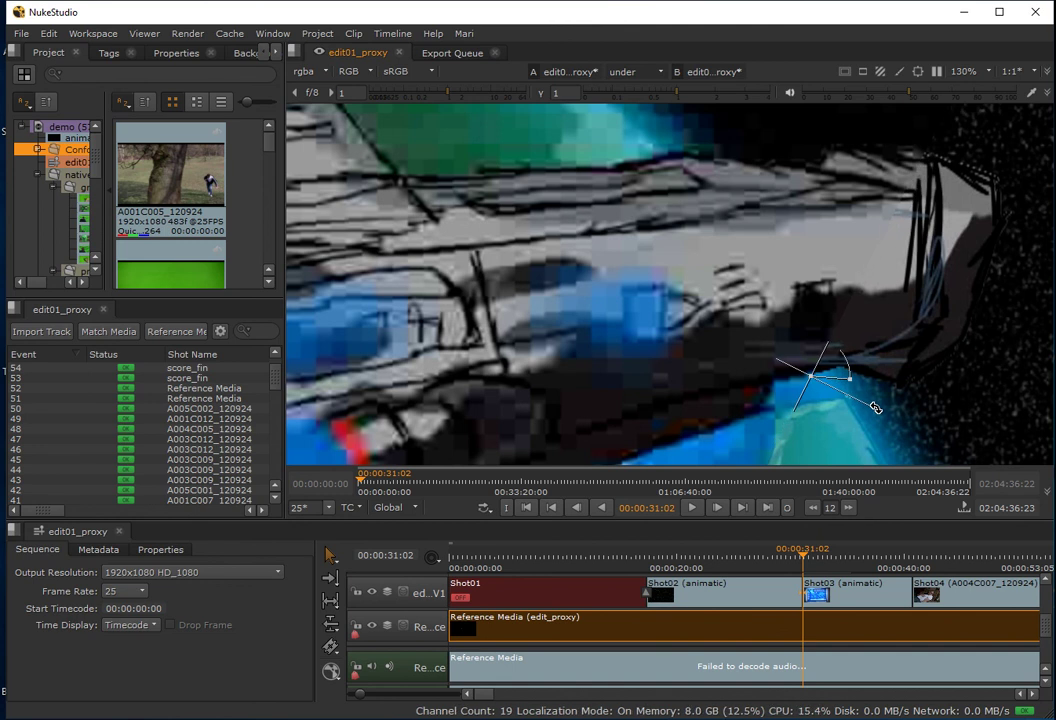
pyautogui.moveTo(813, 383); pyautogui.dragTo(645, 298)
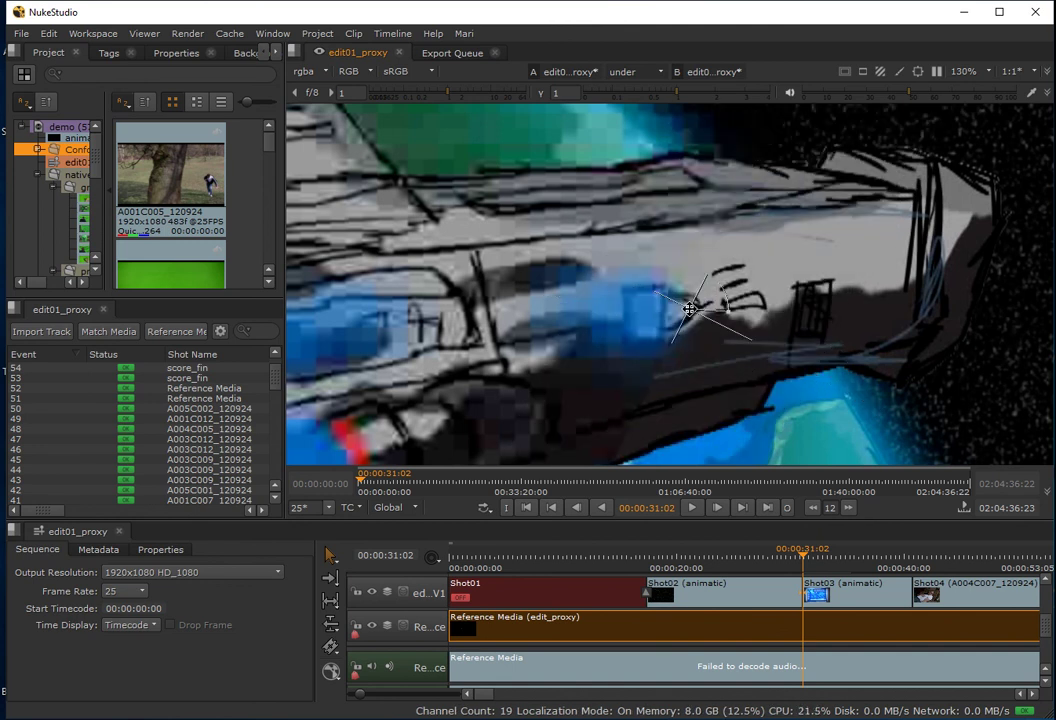
pyautogui.moveTo(705, 330); pyautogui.dragTo(646, 364)
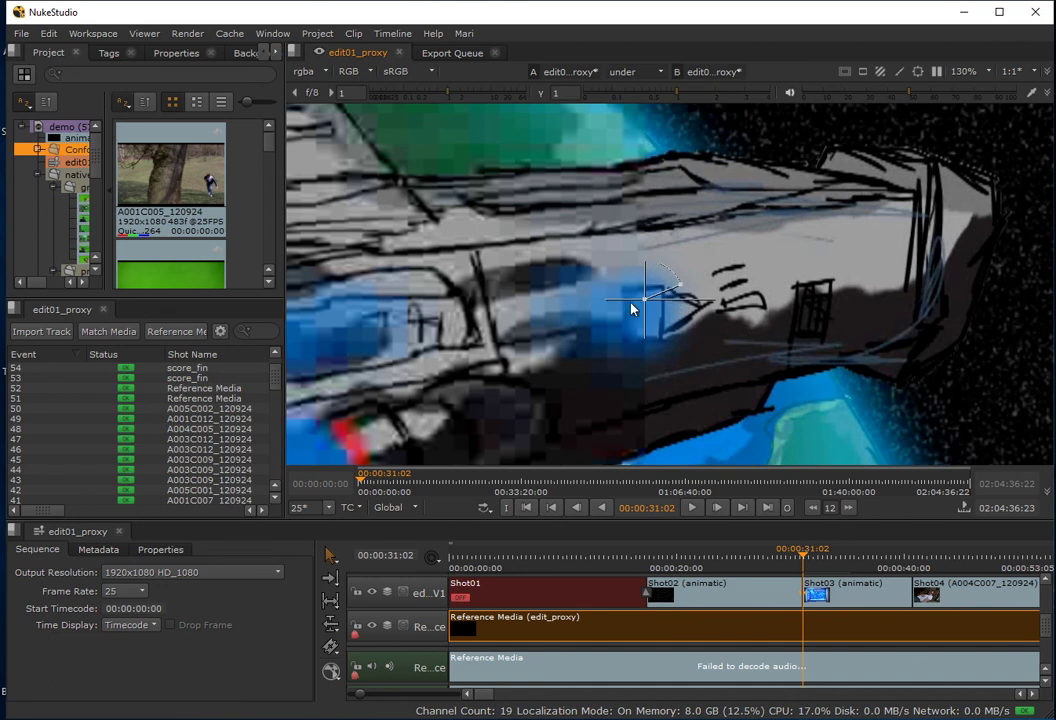
pyautogui.moveTo(631, 309); pyautogui.dragTo(654, 311)
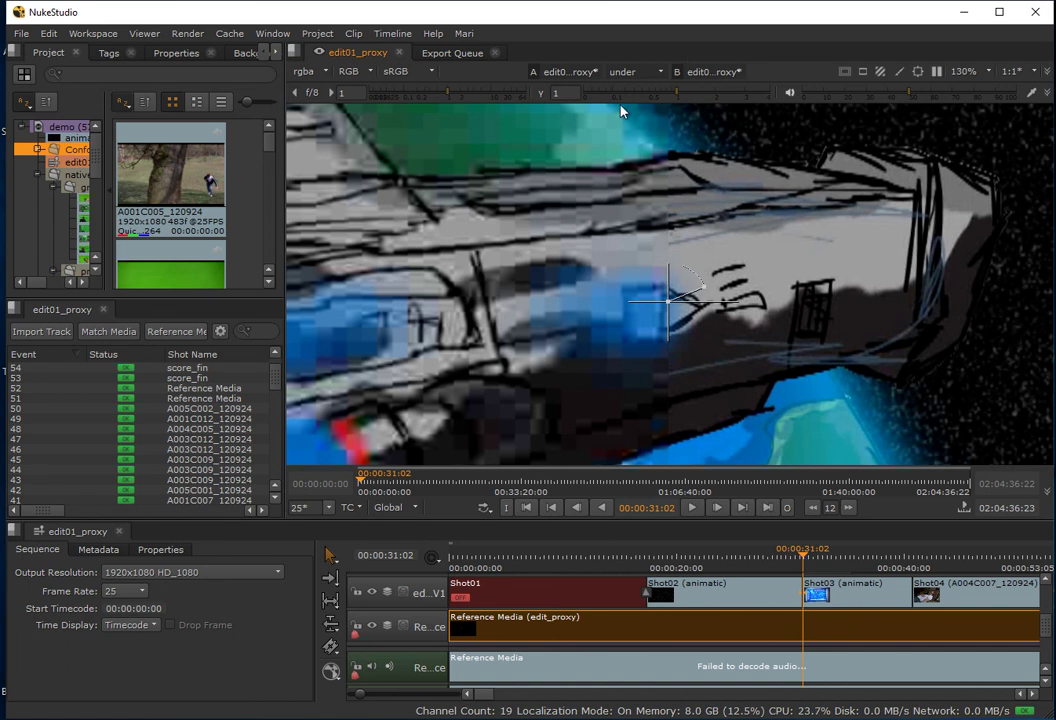
pyautogui.click(641, 71)
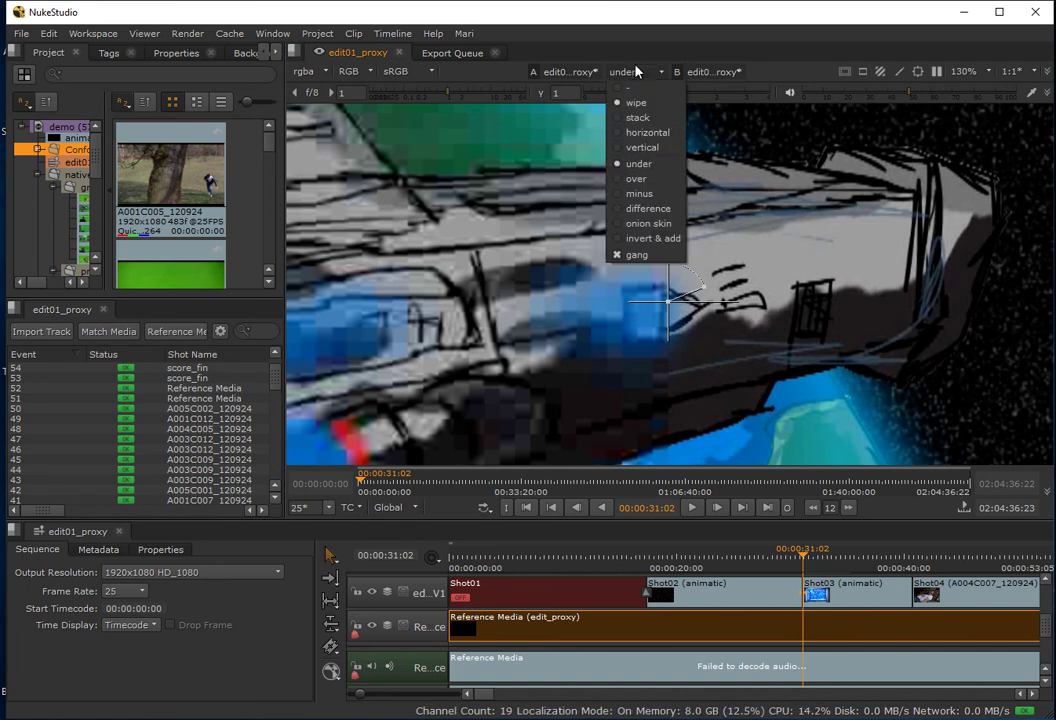
pyautogui.click(634, 80)
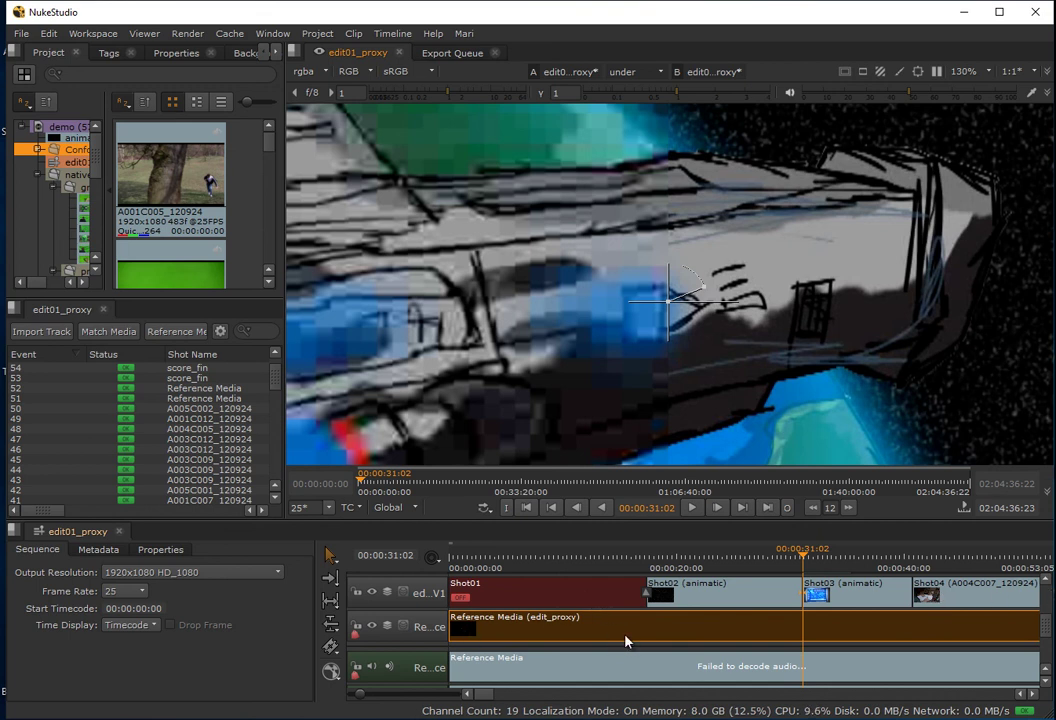
# - Delete the Reference Media video track from the edit01_proxy sequence
pyautogui.press('p')
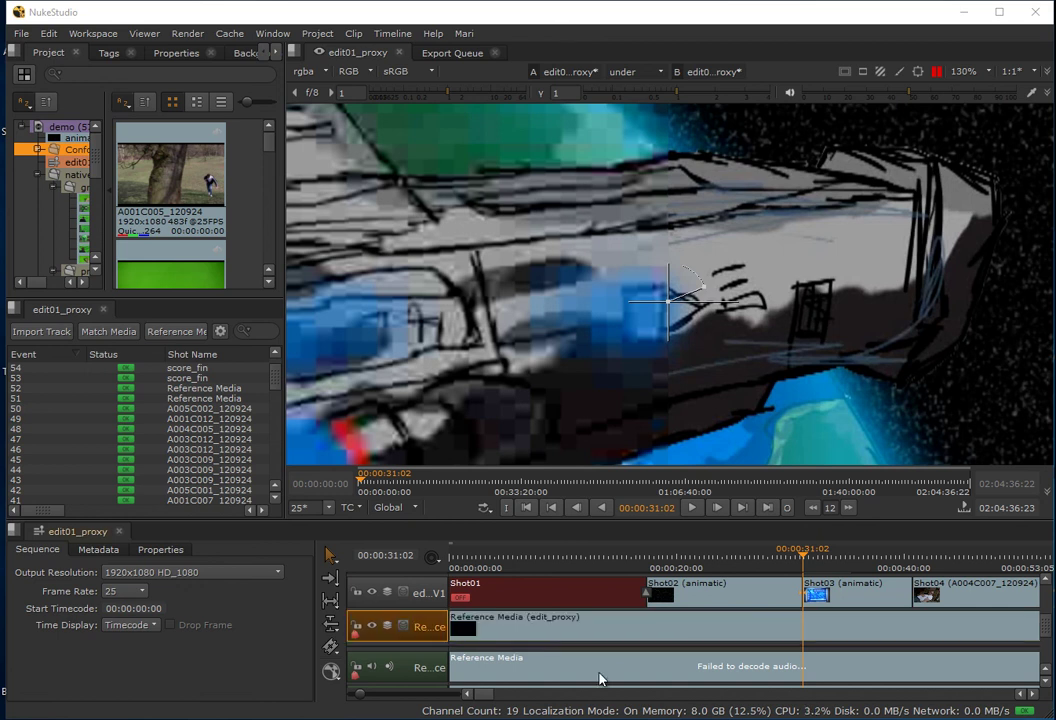
pyautogui.rightClick(419, 627)
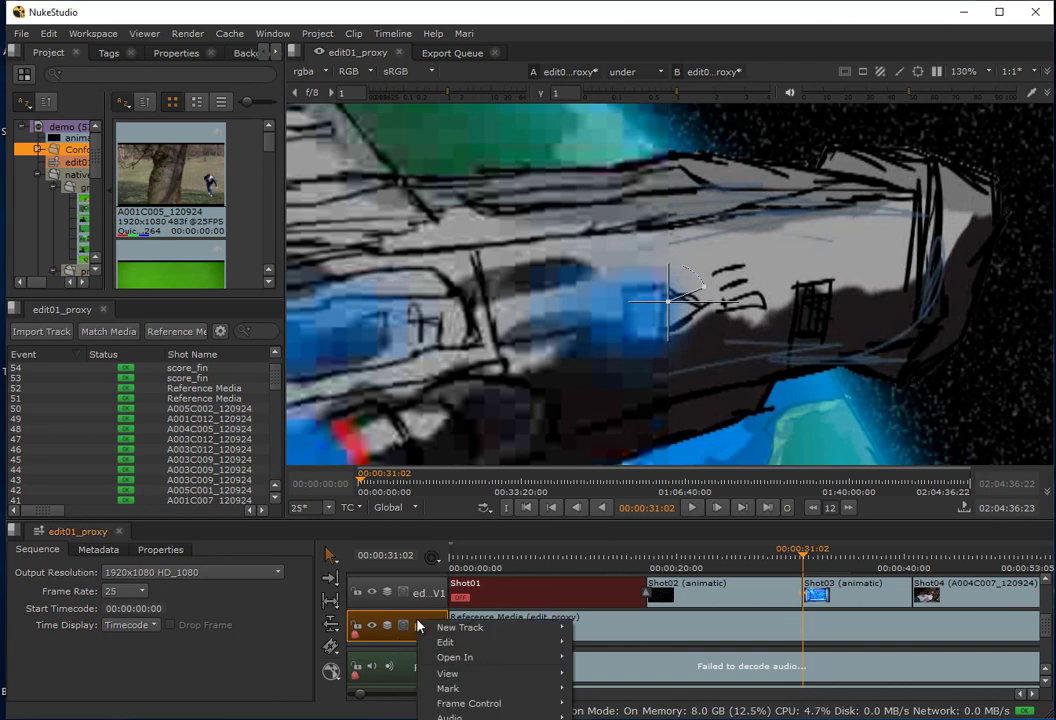
pyautogui.moveTo(447, 642)
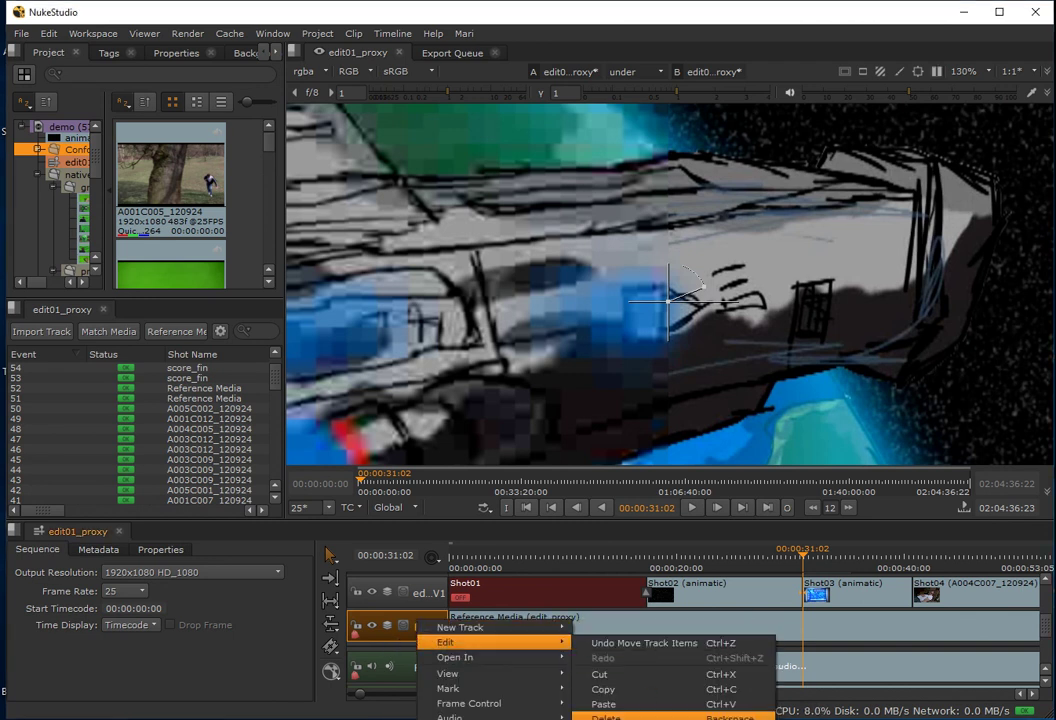
pyautogui.click(647, 703)
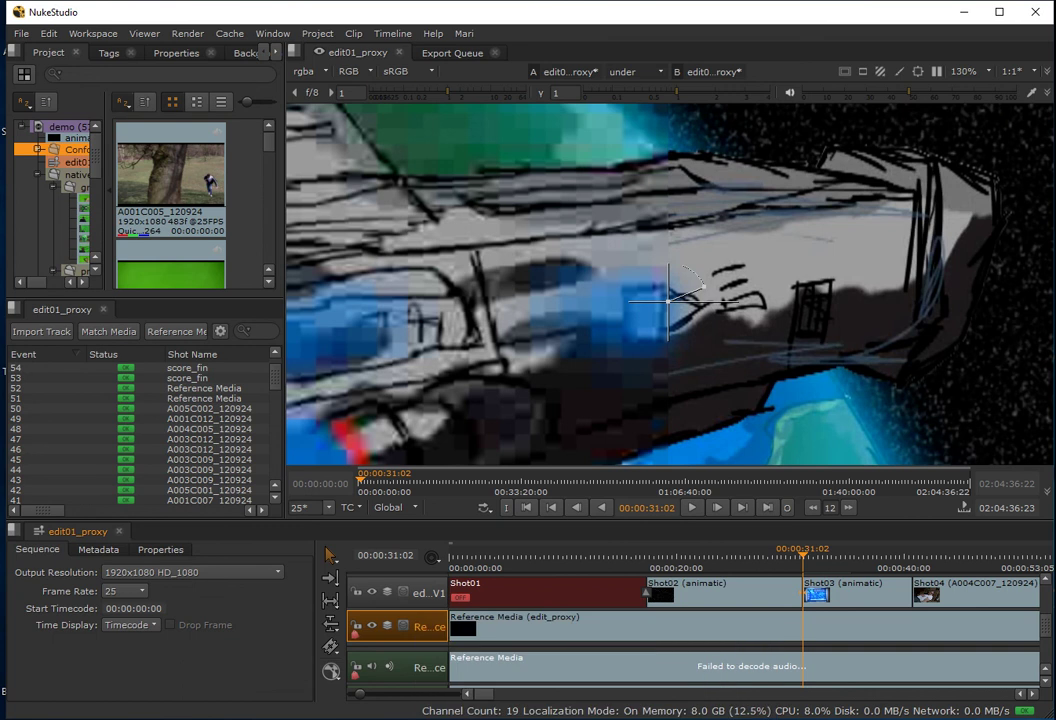
# - Delete both Reference Media audio tracks from the sequence, keeping the score_fin tracks
pyautogui.doubleClick(428, 668)
pyautogui.scroll(-1, 433, 672)
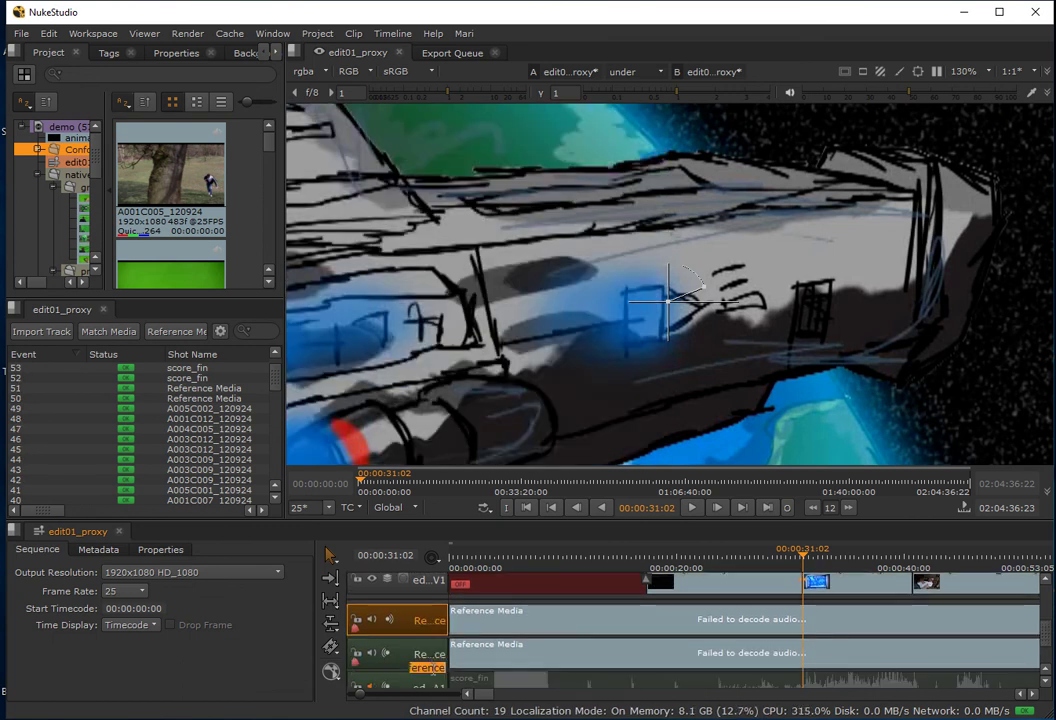
pyautogui.click(413, 666)
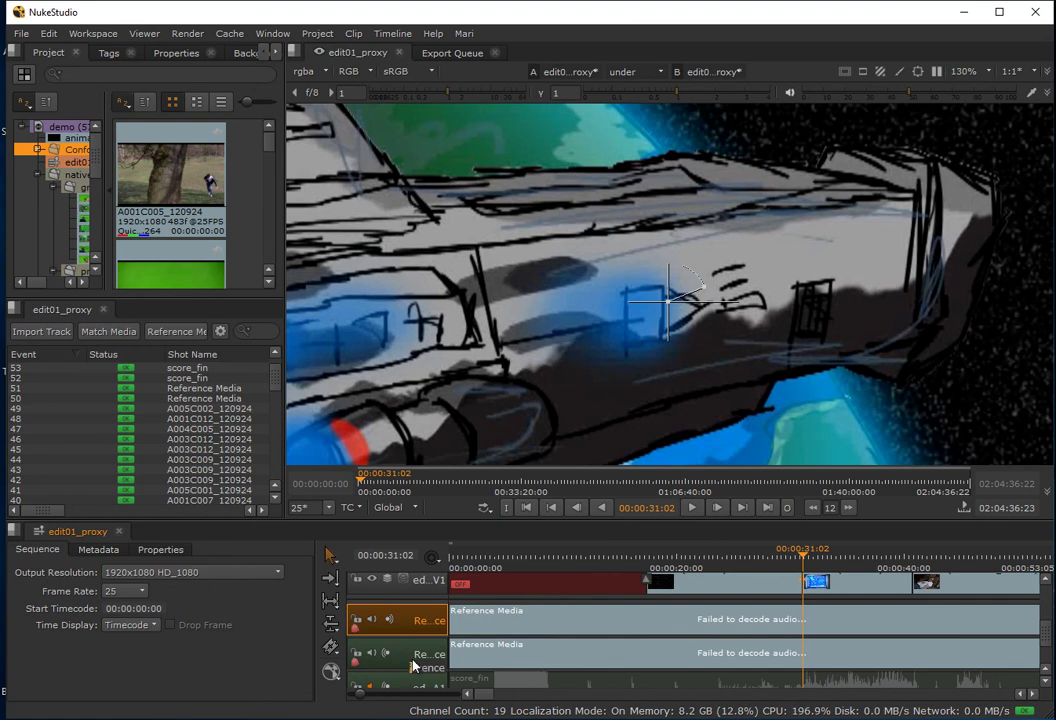
pyautogui.rightClick(412, 624)
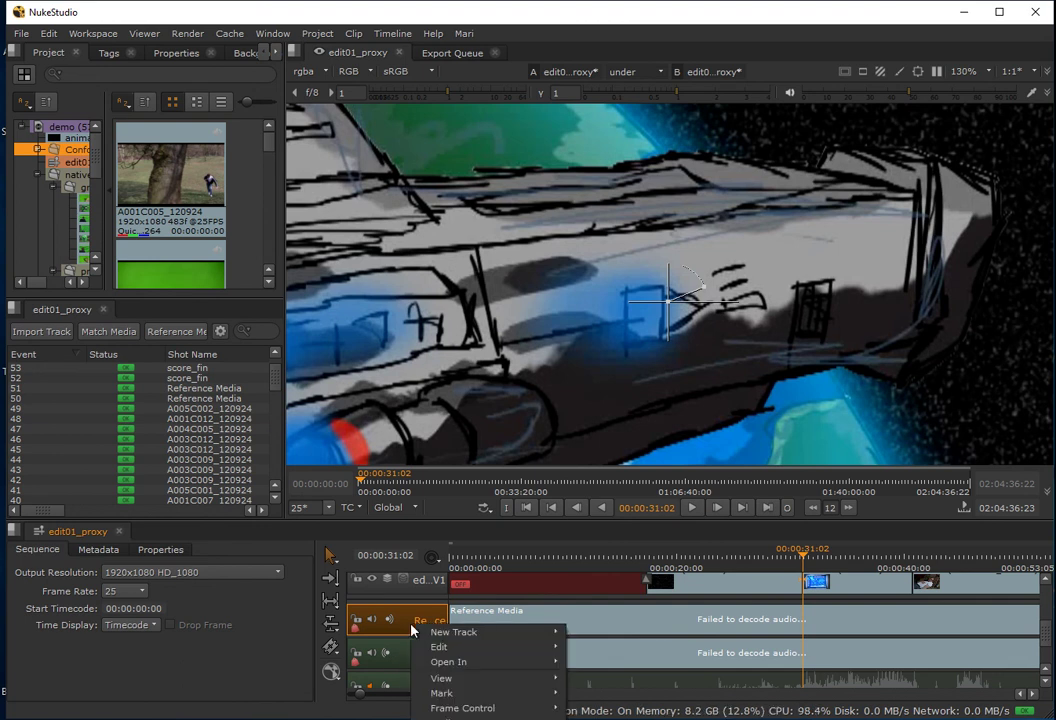
pyautogui.moveTo(438, 657)
pyautogui.click(596, 679)
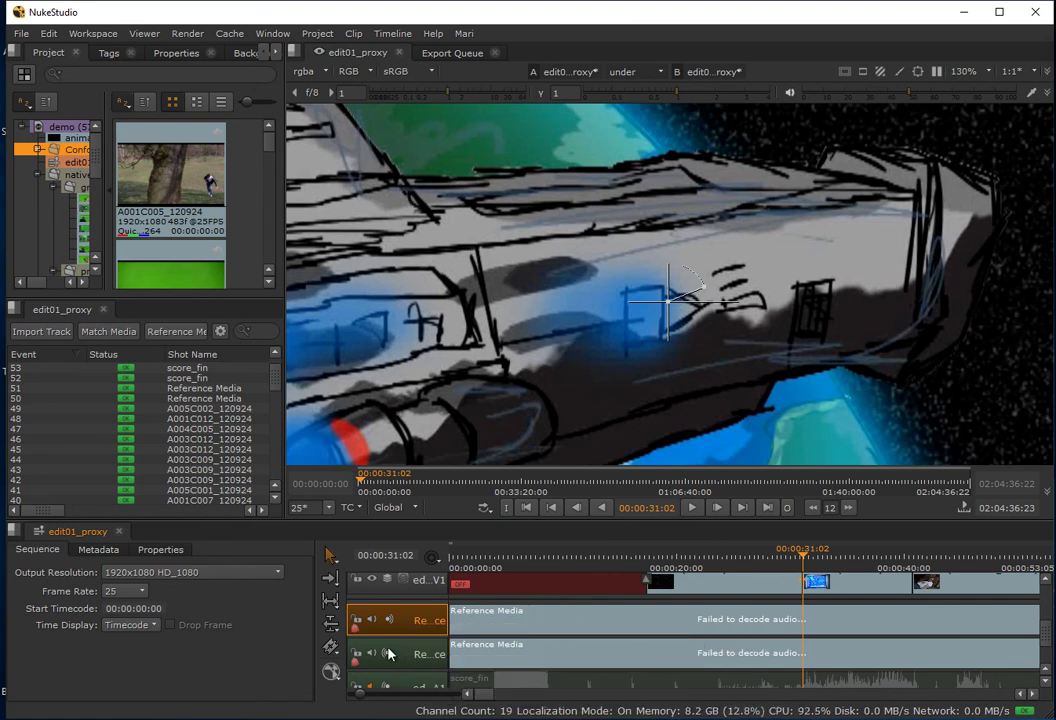
pyautogui.rightClick(410, 622)
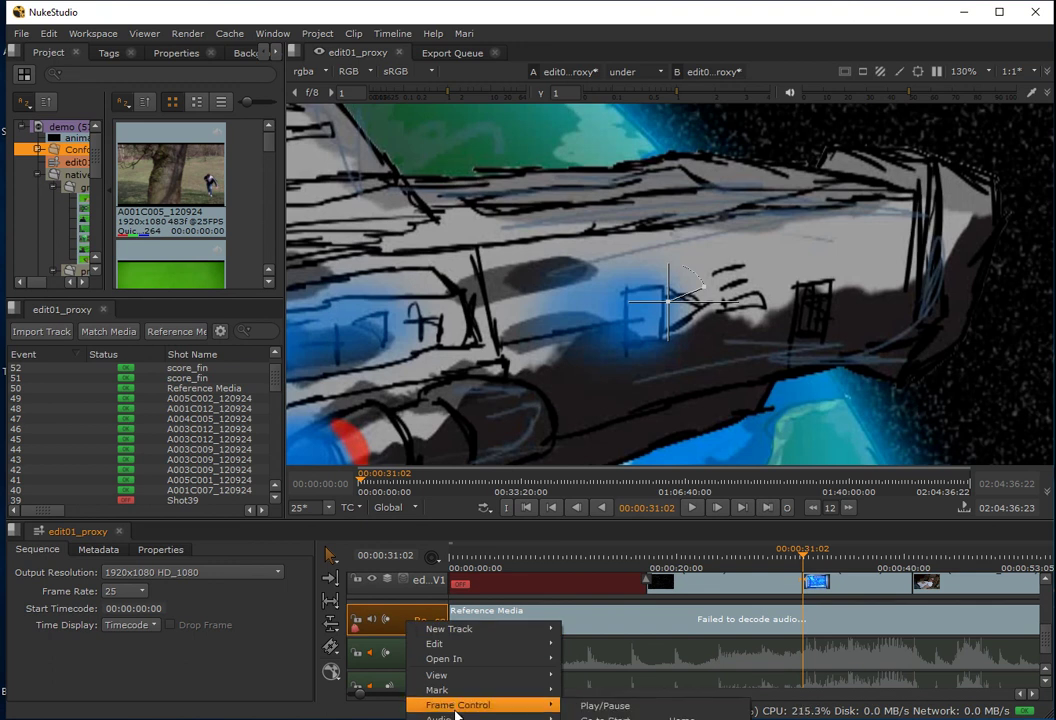
pyautogui.moveTo(455, 662)
pyautogui.click(596, 681)
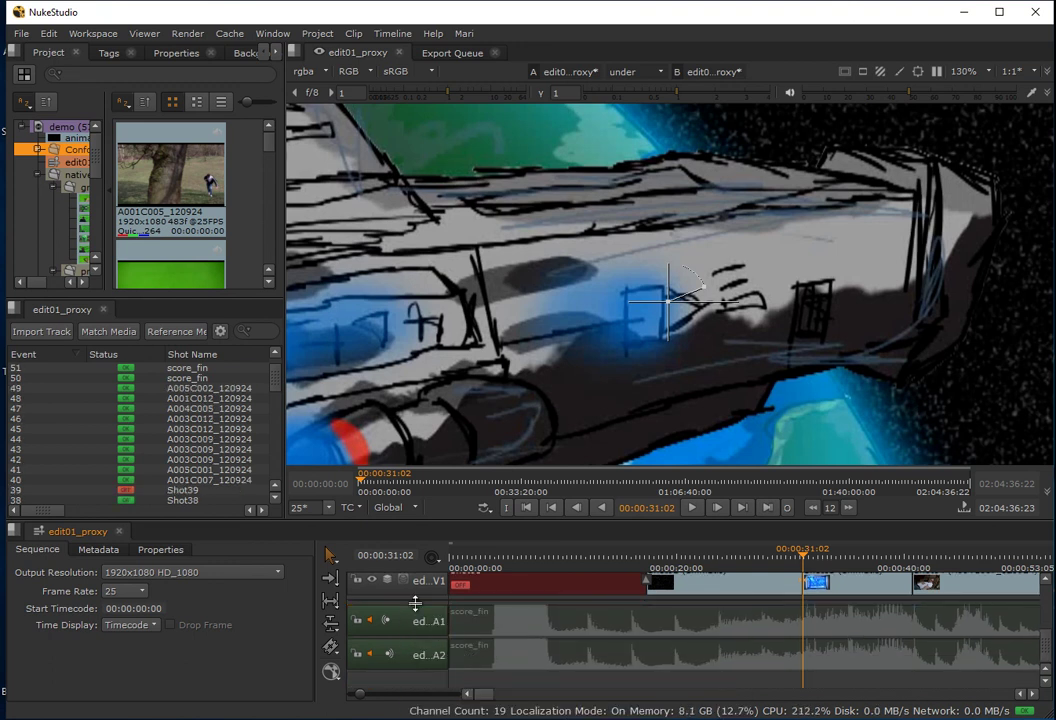
# - Show the video tracks of edit01_proxy over a much longer stretch of the timeline
pyautogui.scroll(3, 436, 664)
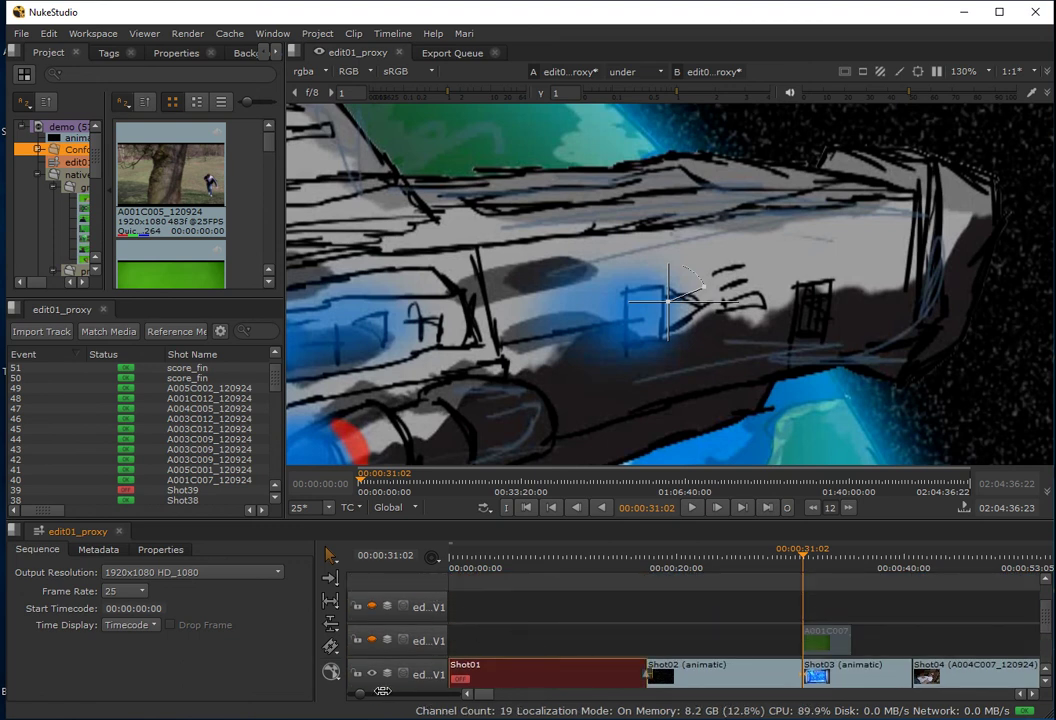
pyautogui.moveTo(362, 695); pyautogui.dragTo(360, 695)
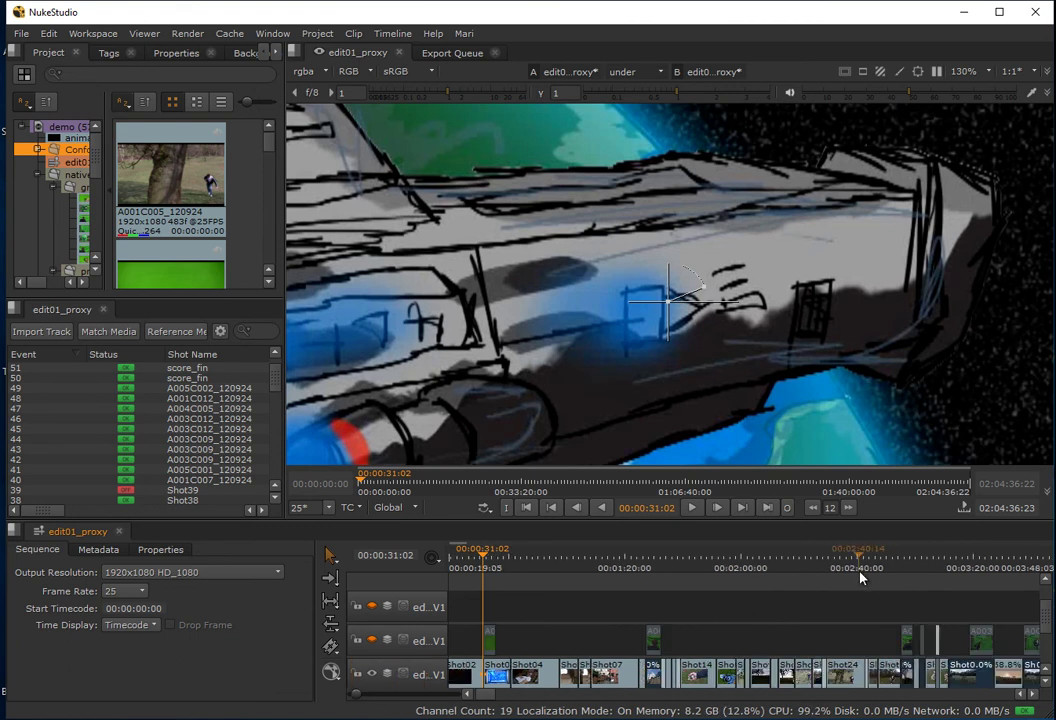